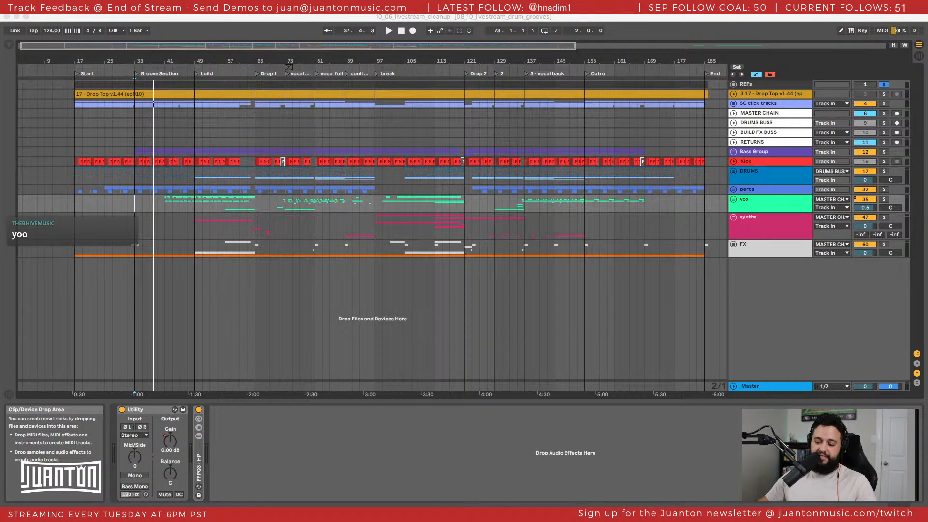
{"action": "left_click", "coordinate": [379, 126]}
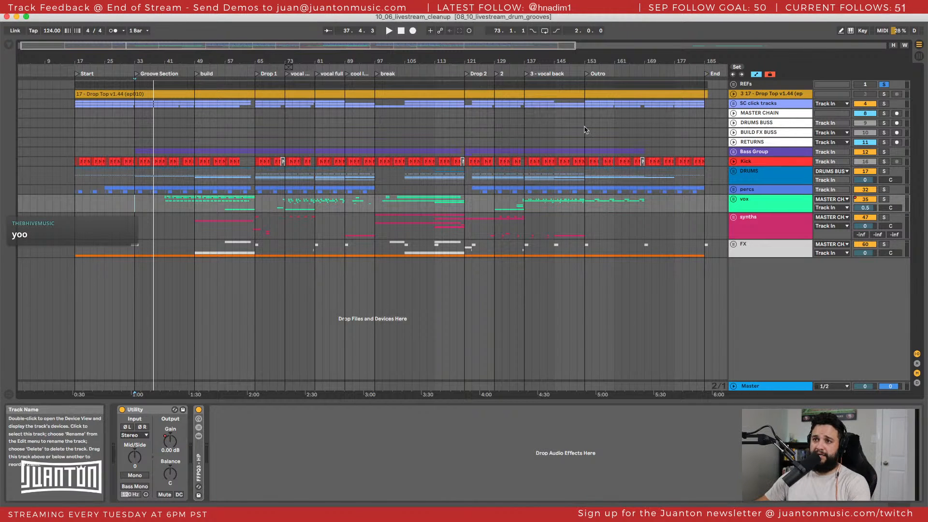
{"action": "left_click", "coordinate": [464, 115]}
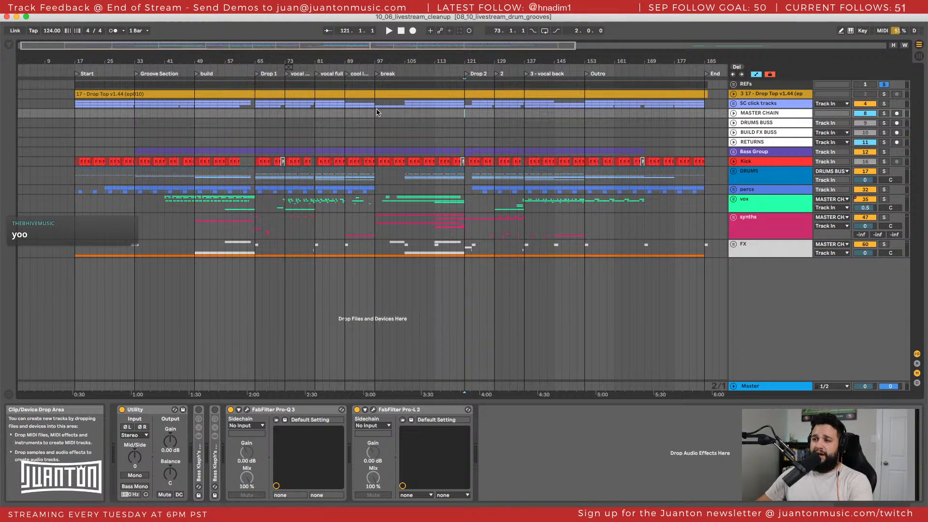
{"action": "scroll", "coordinate": [473, 117], "scroll_direction": "left", "scroll_amount": 1}
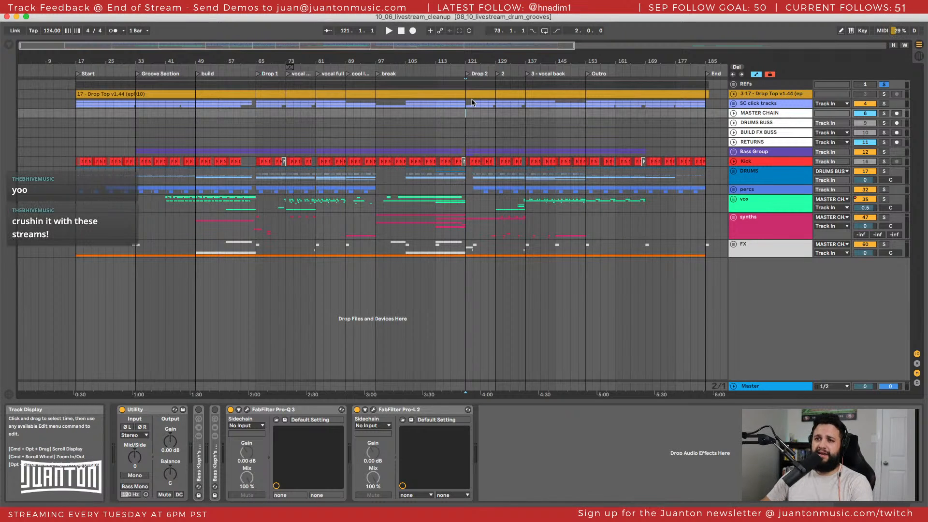
{"action": "left_click", "coordinate": [76, 104]}
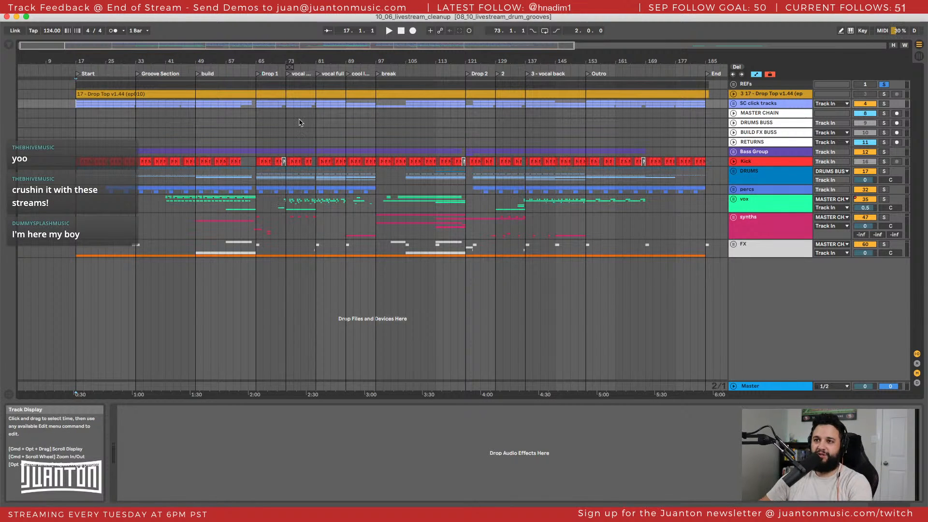
{"action": "left_click", "coordinate": [263, 113]}
{"action": "left_click", "coordinate": [457, 113]}
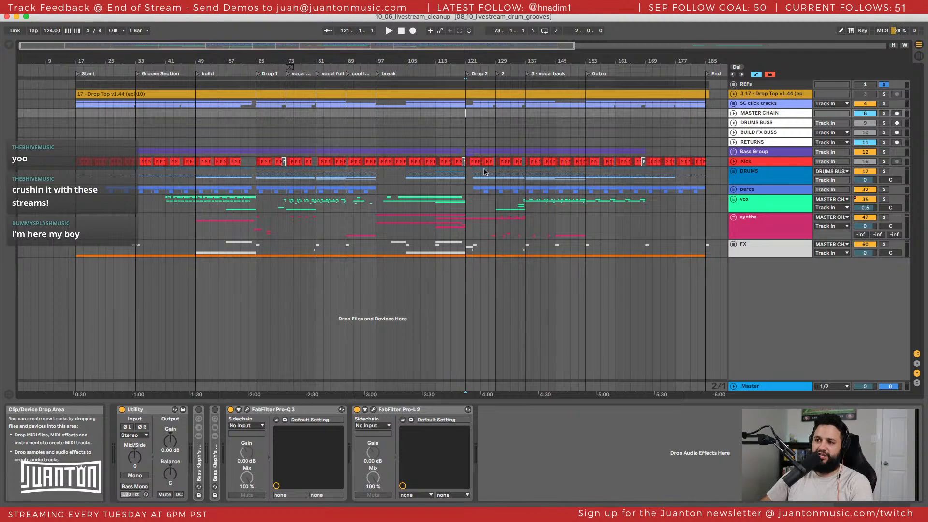
Loop bars 123 to 125 in the Drop 2 section, play the loop and turn off the solo on the REFs group.
{"action": "left_click_drag", "start_coordinate": [476, 60], "coordinate": [478, 94]}
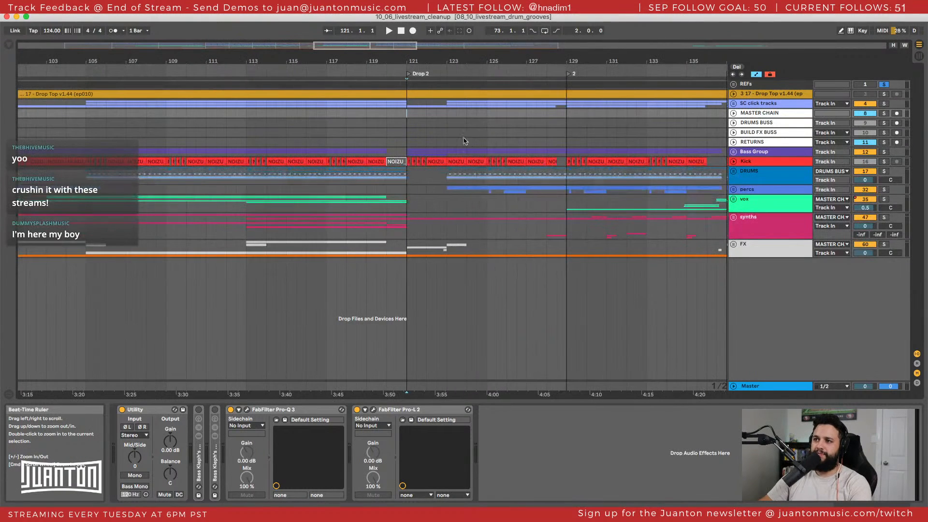
{"action": "left_click", "coordinate": [445, 134]}
{"action": "left_click_drag", "start_coordinate": [448, 144], "coordinate": [495, 138]}
{"action": "key", "text": "super+l"}
{"action": "key", "text": "space"}
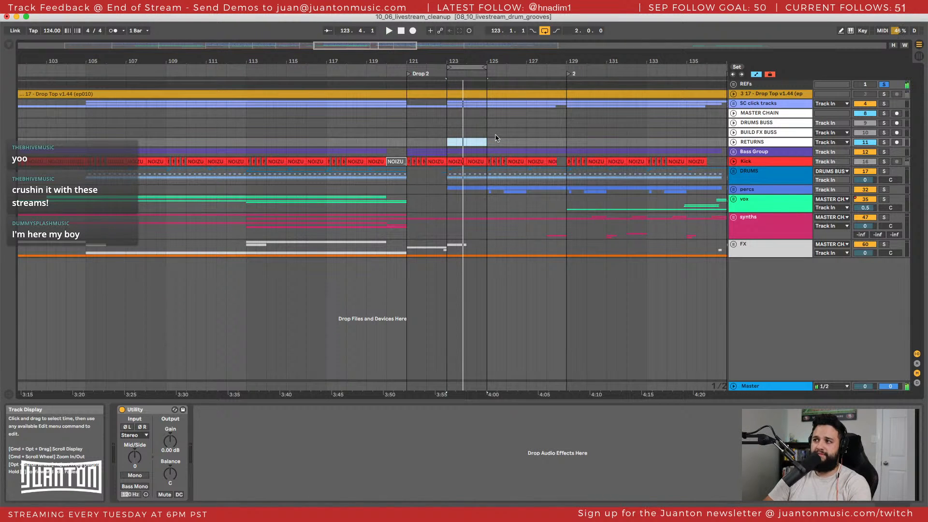
{"action": "key", "text": "s"}
{"action": "key", "text": "space"}
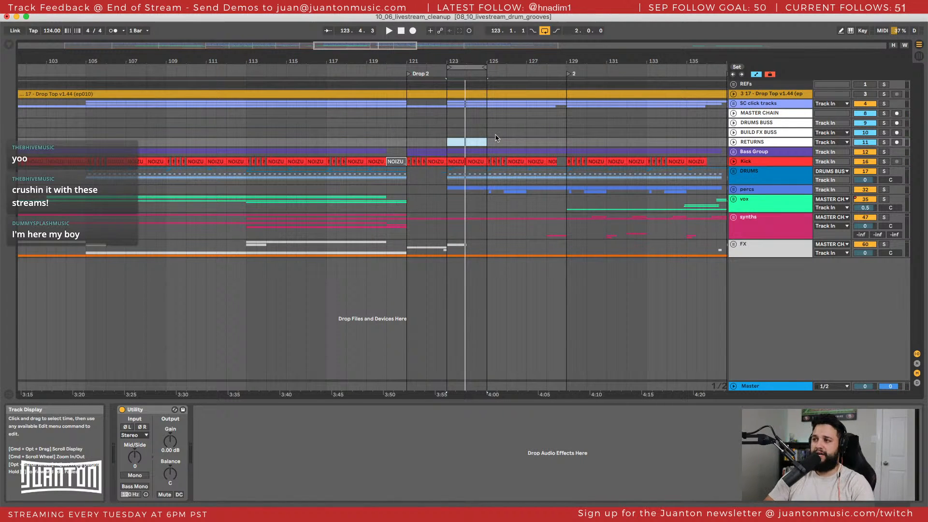
Examine the arrangement of the percs, vox and synths groups from Drop 2 through the "3 - vocal back" section up to the Outro.
{"action": "scroll", "coordinate": [488, 193], "scroll_direction": "right", "scroll_amount": 3}
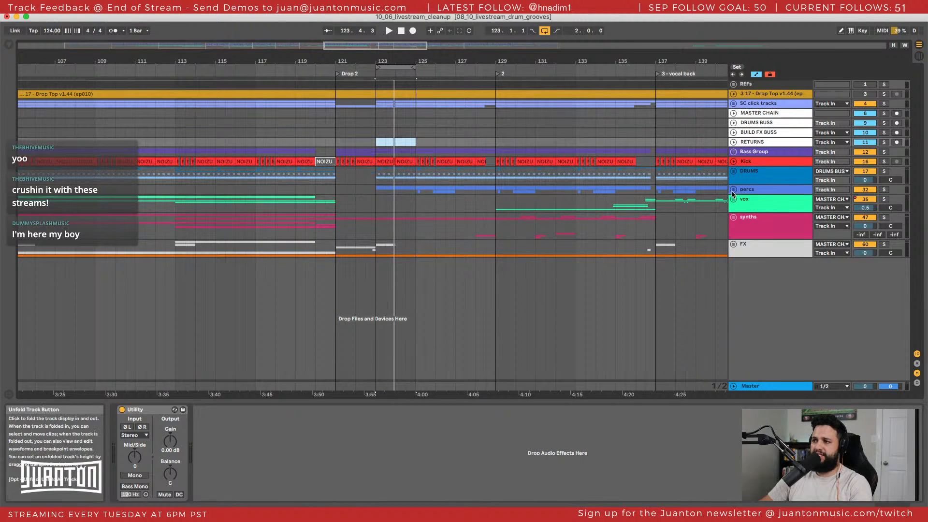
{"action": "left_click_drag", "start_coordinate": [415, 189], "coordinate": [495, 189]}
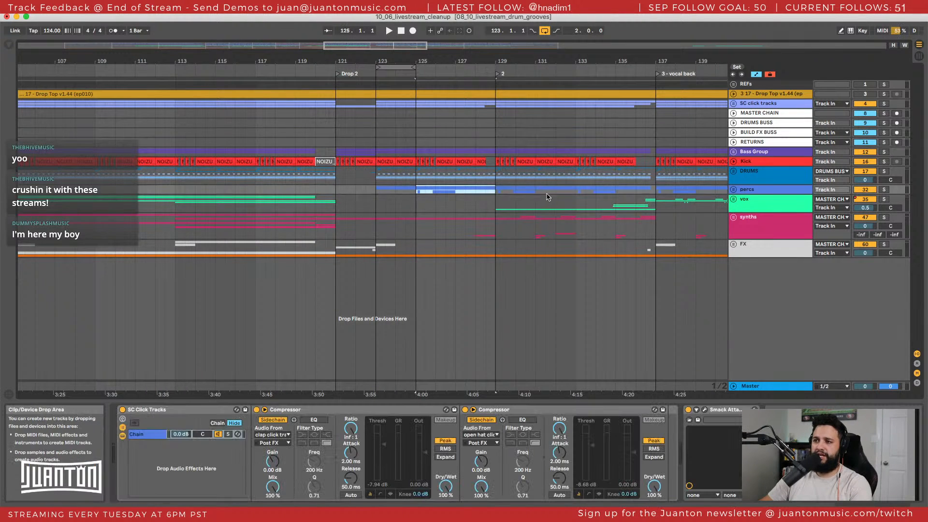
{"action": "scroll", "coordinate": [435, 186], "scroll_direction": "right", "scroll_amount": 2}
{"action": "left_click_drag", "start_coordinate": [371, 177], "coordinate": [611, 207]}
{"action": "left_click", "coordinate": [520, 192]}
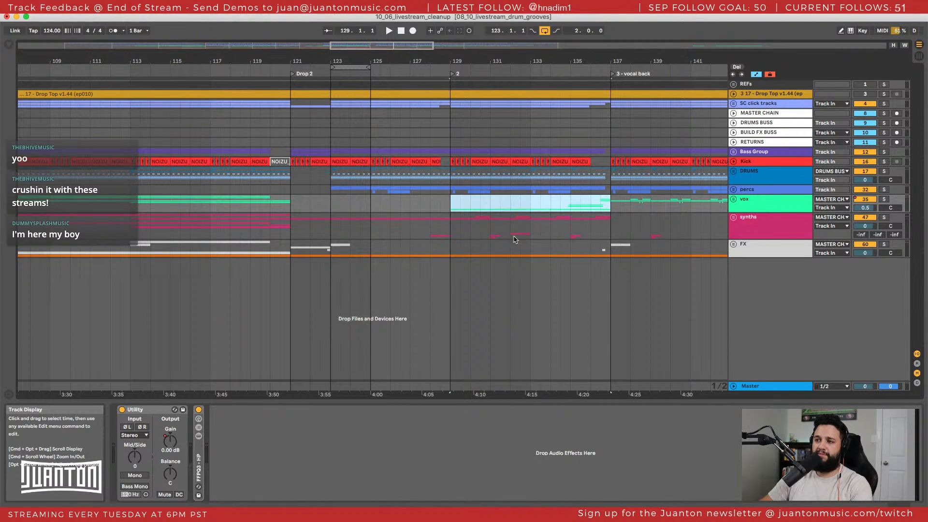
{"action": "left_click_drag", "start_coordinate": [331, 189], "coordinate": [607, 219]}
{"action": "scroll", "coordinate": [587, 221], "scroll_direction": "right", "scroll_amount": 5}
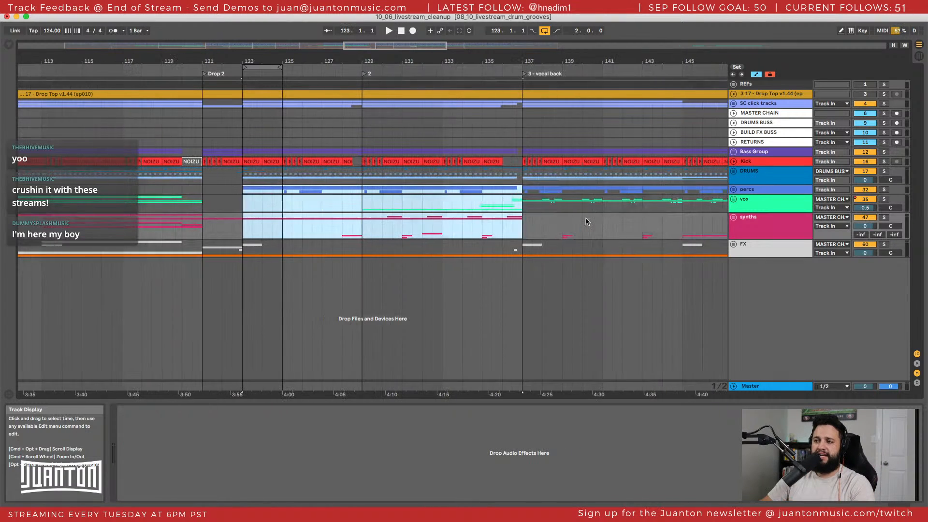
{"action": "left_click_drag", "start_coordinate": [493, 207], "coordinate": [712, 214]}
{"action": "scroll", "coordinate": [670, 212], "scroll_direction": "right", "scroll_amount": 10}
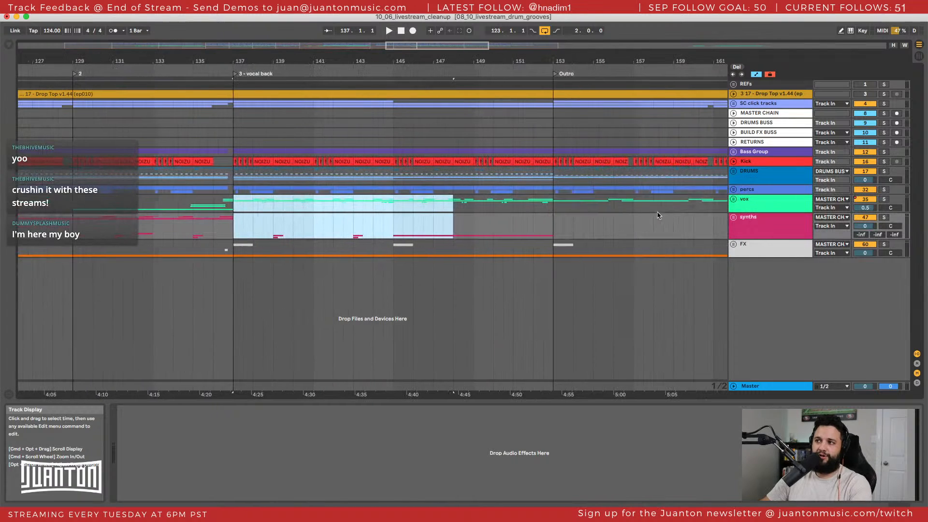
{"action": "mouse_move", "coordinate": [555, 208]}
{"action": "left_mouse_down"}
{"action": "mouse_move", "coordinate": [615, 217]}
{"action": "mouse_move", "coordinate": [554, 216]}
{"action": "left_mouse_up"}
{"action": "scroll", "coordinate": [388, 217], "scroll_direction": "left", "scroll_amount": 6}
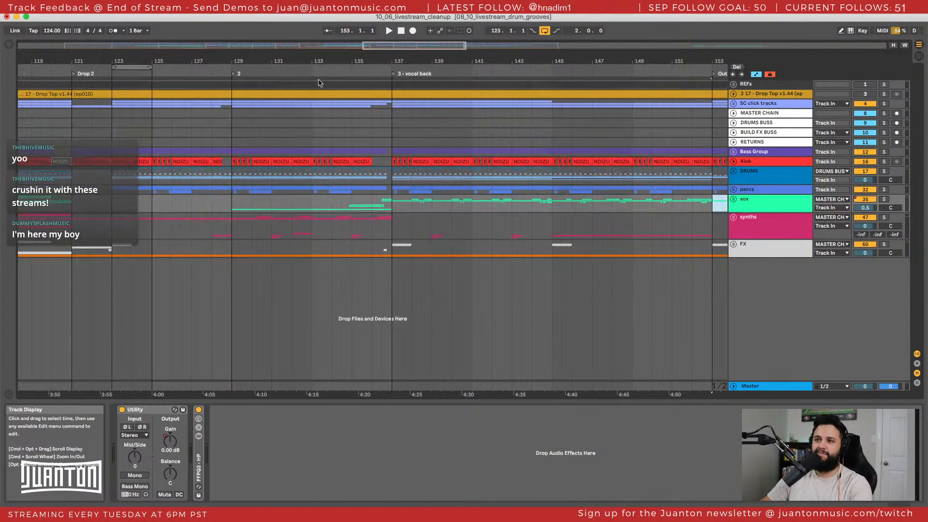
{"action": "left_click_drag", "start_coordinate": [317, 64], "coordinate": [317, 54]}
{"action": "scroll", "coordinate": [266, 189], "scroll_direction": "left", "scroll_amount": 4}
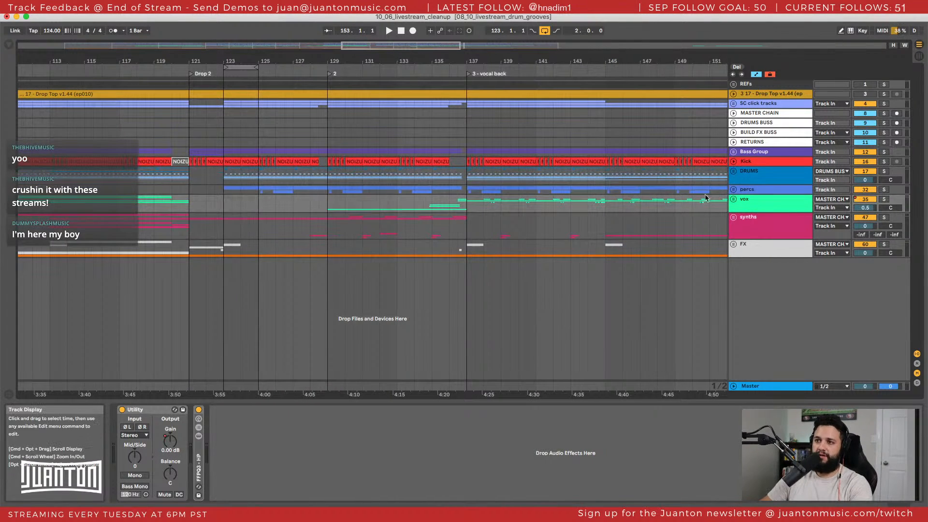
Set the playback start to bar 123 and open the FabFilter Pro-L 2 limiter on the MASTER CHAIN track.
{"action": "key", "text": "space"}
{"action": "left_click", "coordinate": [224, 122]}
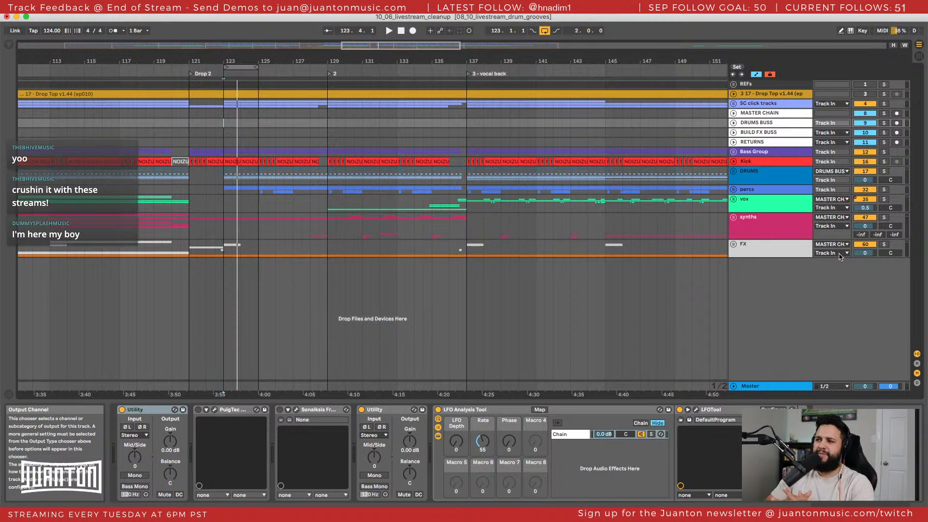
{"action": "left_click", "coordinate": [759, 113]}
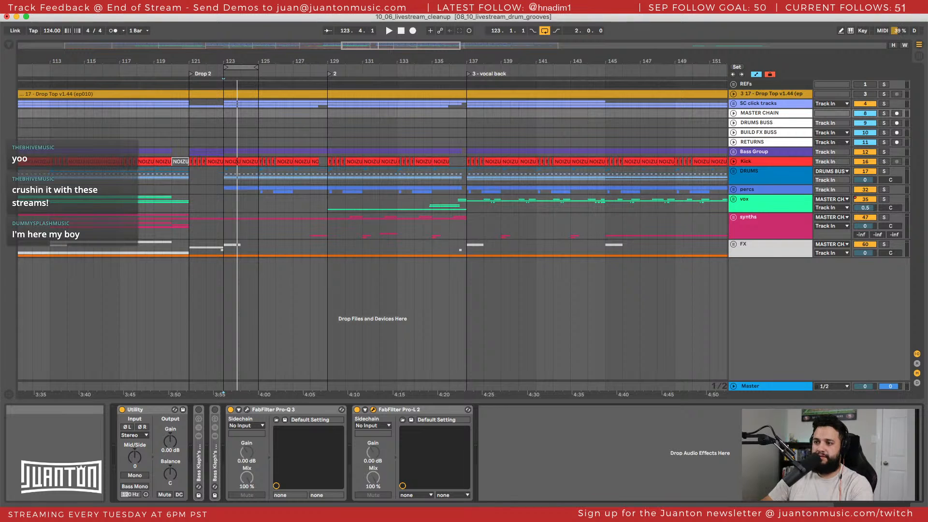
{"action": "left_click", "coordinate": [373, 409]}
{"action": "left_click_drag", "start_coordinate": [285, 172], "coordinate": [359, 127]}
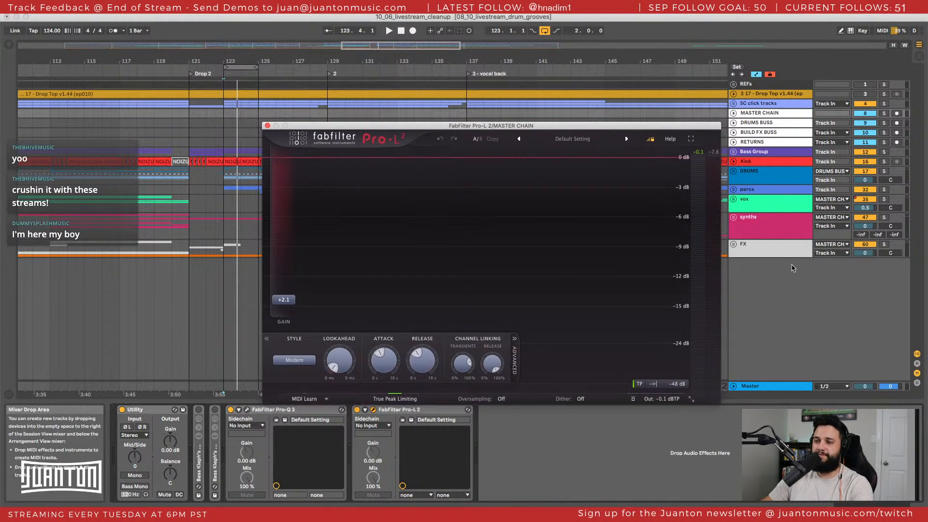
Play the looped Drop 2 section several times and examine the limiter's gain reduction meter.
{"action": "key", "text": "space"}
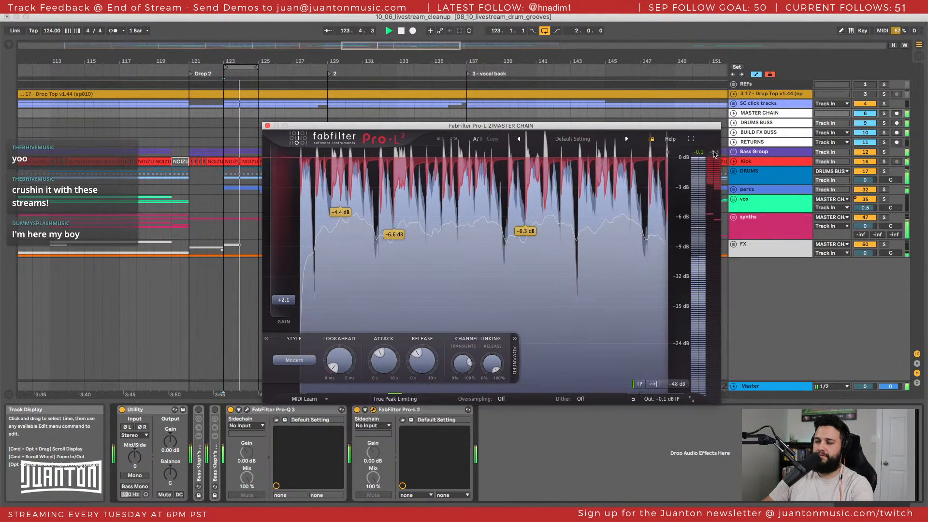
{"action": "key", "text": "space"}
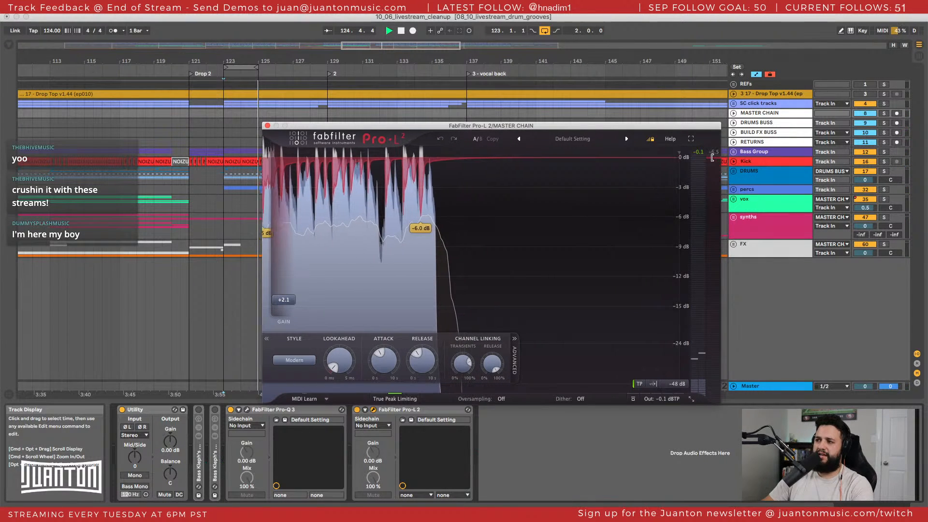
{"action": "key", "text": "space"}
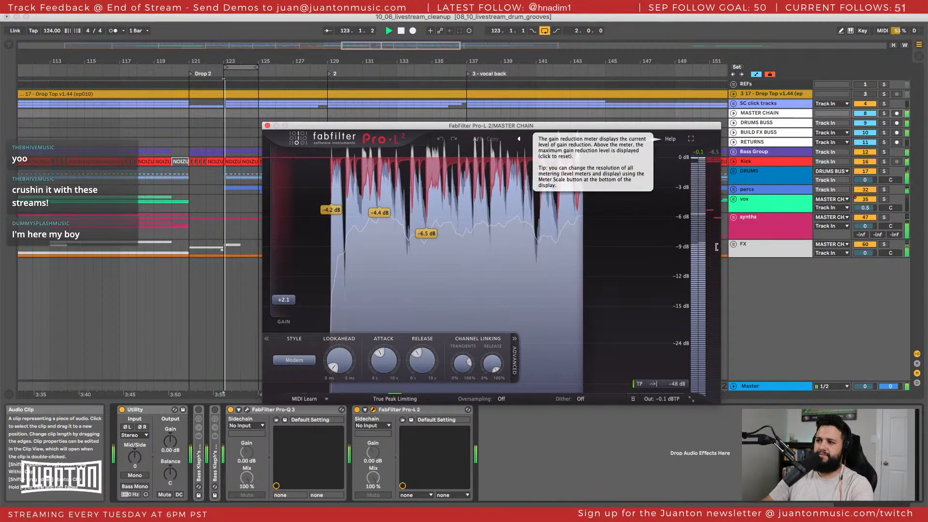
{"action": "key", "text": "space"}
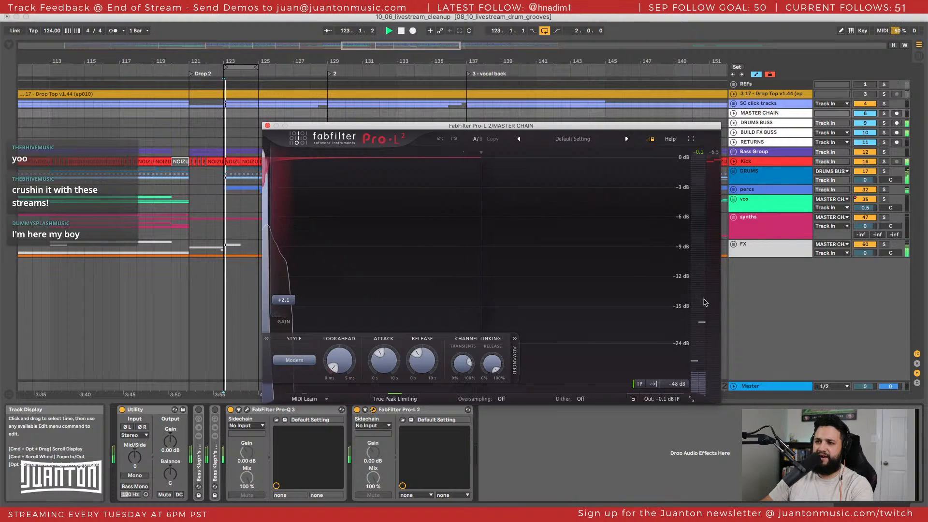
{"action": "key", "text": "space"}
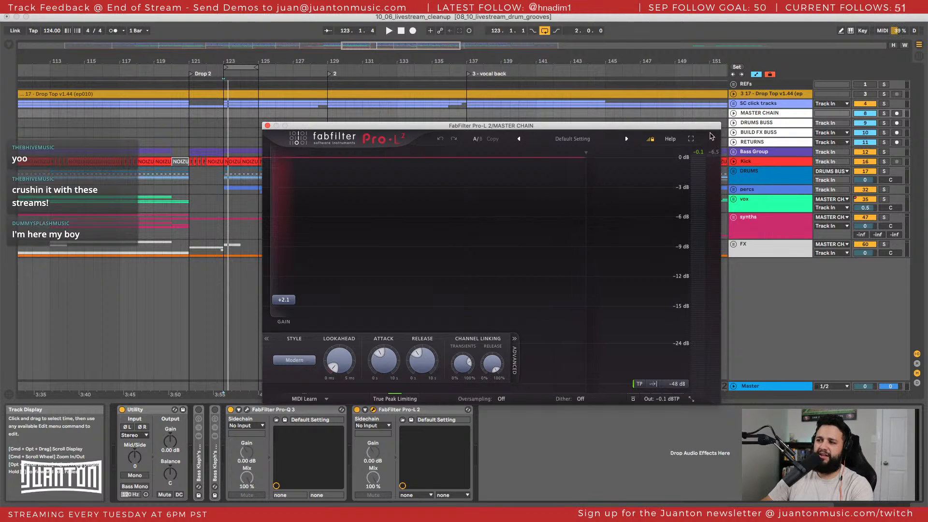
{"action": "left_click_drag", "start_coordinate": [712, 129], "coordinate": [672, 99]}
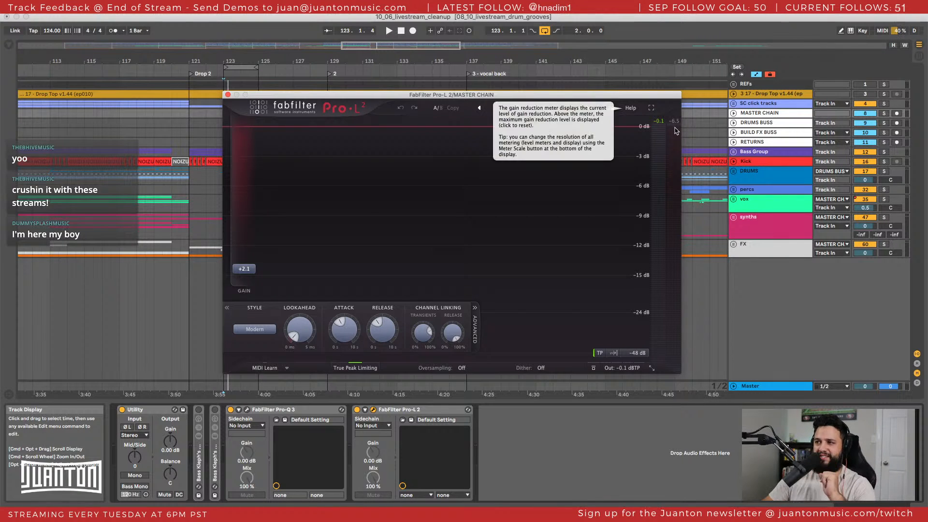
Unfold the synths group, move the limiter window clear of the synth tracks and play the loop.
{"action": "left_click", "coordinate": [733, 217]}
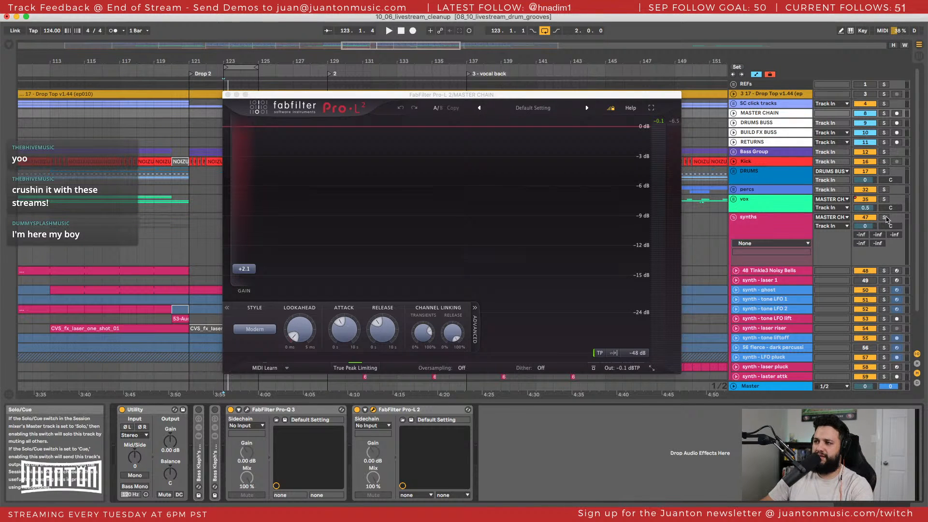
{"action": "scroll", "coordinate": [853, 289], "scroll_direction": "down", "scroll_amount": 3}
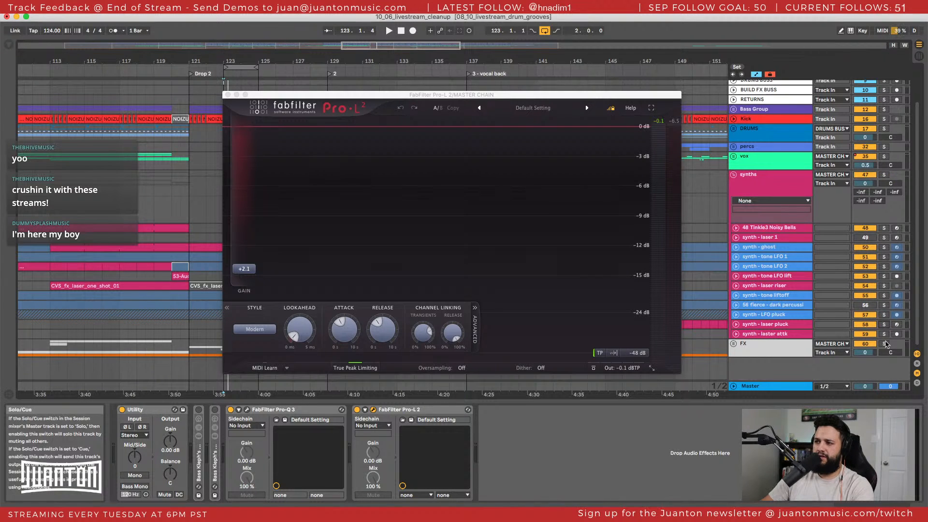
{"action": "scroll", "coordinate": [886, 344], "scroll_direction": "up", "scroll_amount": 1}
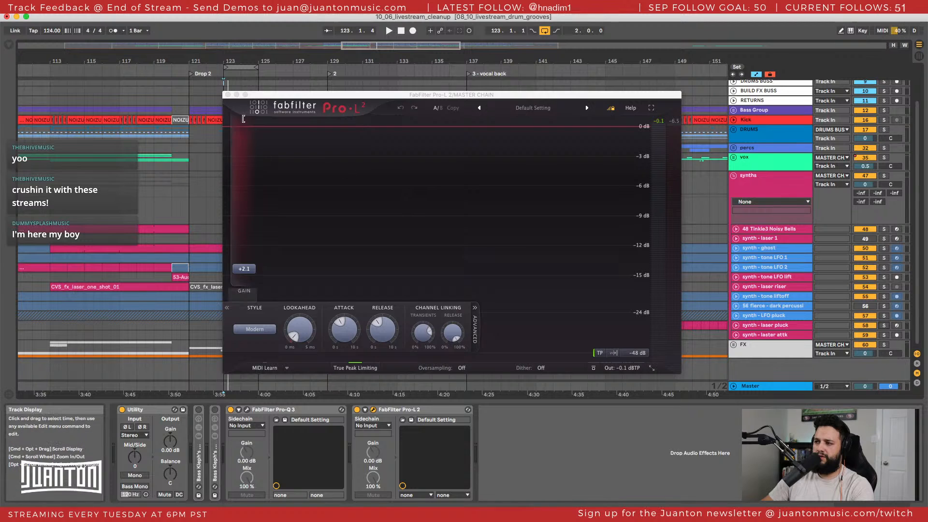
{"action": "key", "text": "space"}
{"action": "left_click_drag", "start_coordinate": [255, 98], "coordinate": [219, 333]}
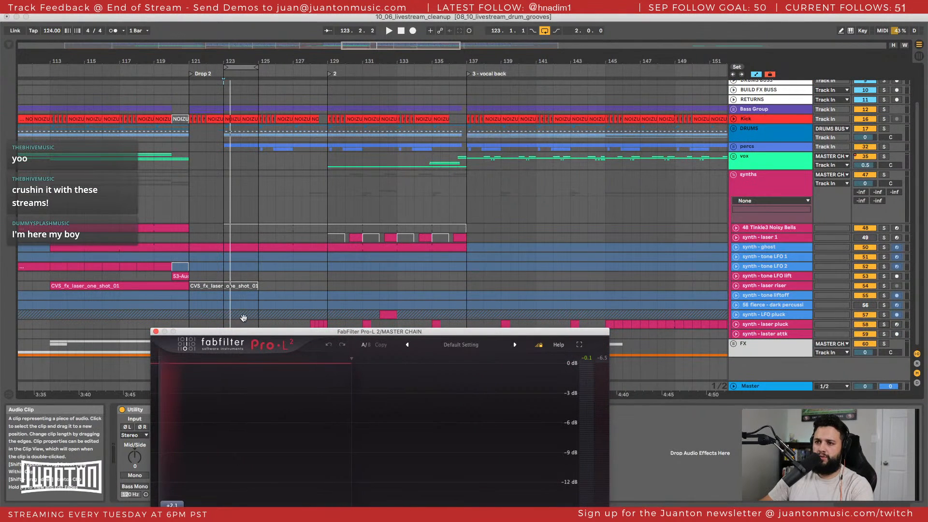
{"action": "mouse_move", "coordinate": [242, 334]}
{"action": "left_mouse_down"}
{"action": "mouse_move", "coordinate": [571, 226]}
{"action": "mouse_move", "coordinate": [355, 256]}
{"action": "mouse_move", "coordinate": [344, 283]}
{"action": "mouse_move", "coordinate": [246, 337]}
{"action": "left_mouse_up"}
{"action": "key", "text": "space"}
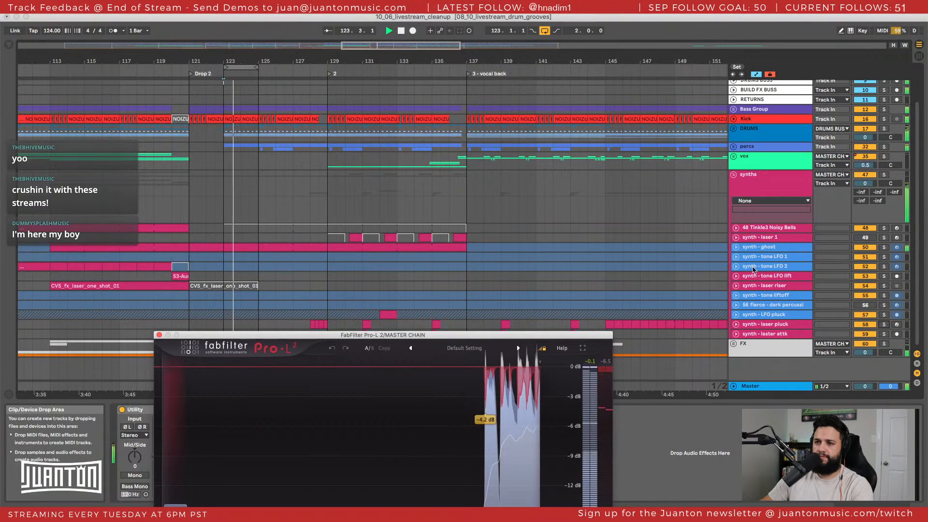
Audition the synth - ghost track in solo with its lanes unfolded and the limiter display in view, and unsolo it.
{"action": "key", "text": "space"}
{"action": "left_click", "coordinate": [884, 247]}
{"action": "key", "text": "space"}
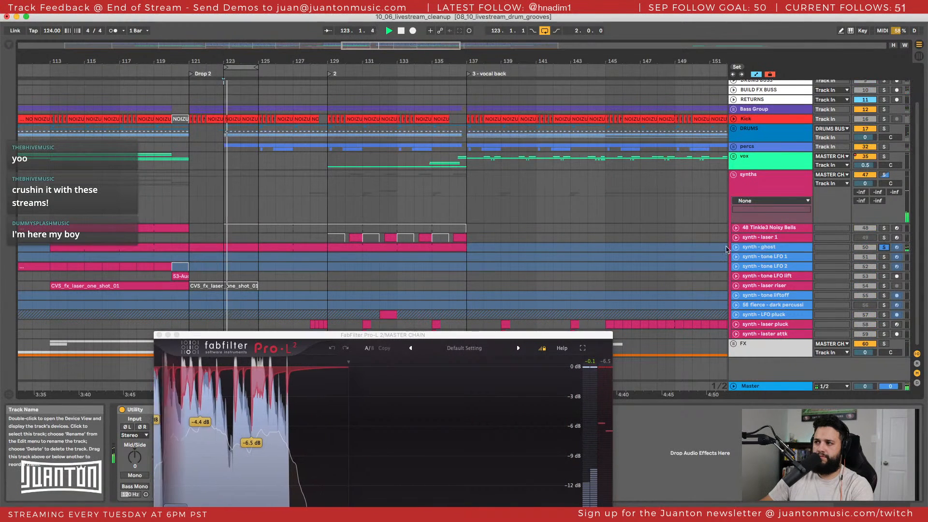
{"action": "left_click", "coordinate": [734, 247]}
{"action": "scroll", "coordinate": [563, 273], "scroll_direction": "down", "scroll_amount": 3}
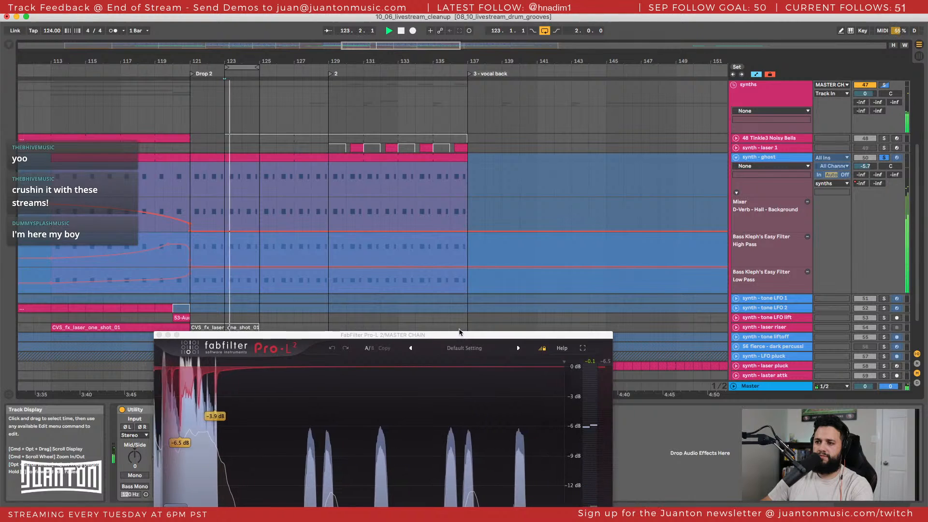
{"action": "left_click_drag", "start_coordinate": [411, 334], "coordinate": [311, 157]}
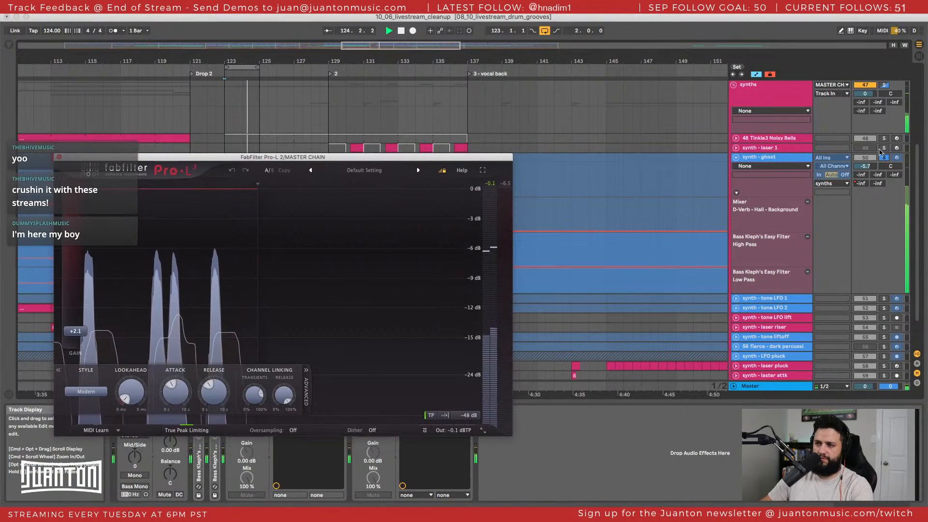
{"action": "left_click", "coordinate": [885, 156]}
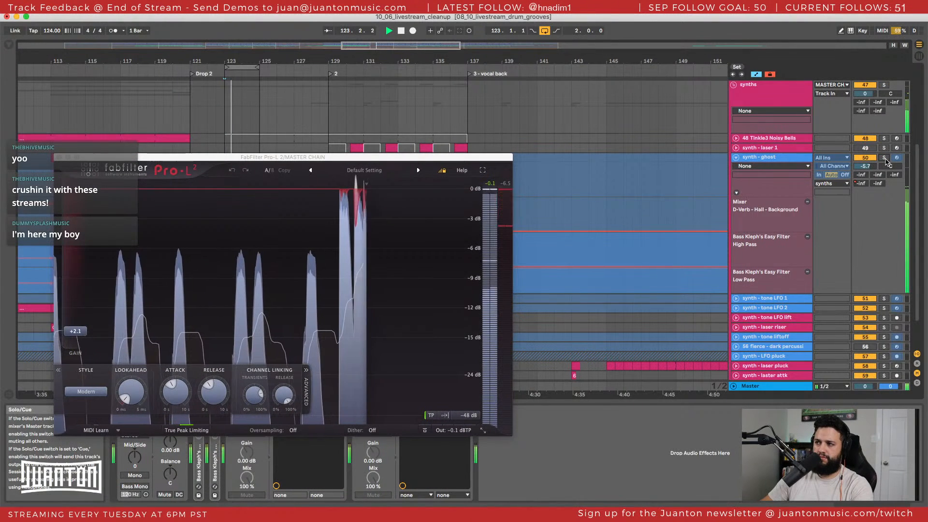
Look through the synth - ghost track's device chain and move the limiter window clear of the devices.
{"action": "left_click", "coordinate": [774, 157]}
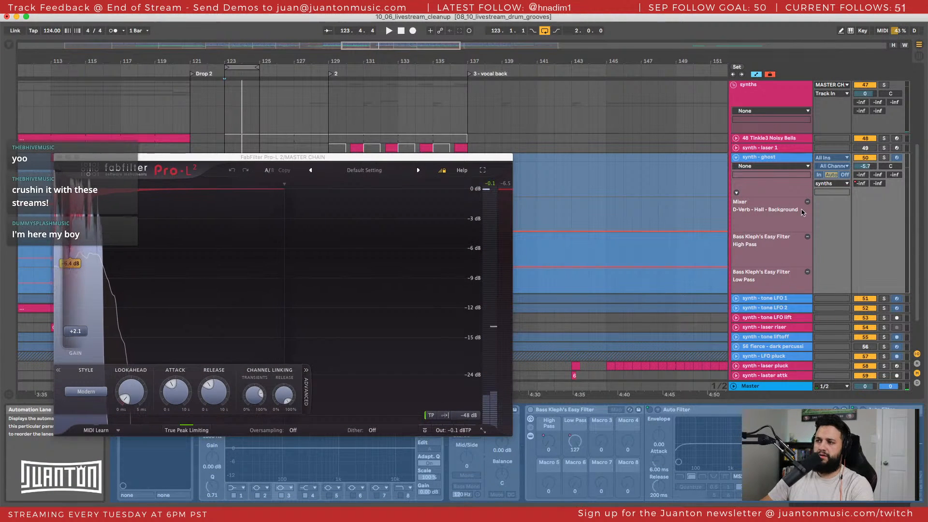
{"action": "scroll", "coordinate": [655, 469], "scroll_direction": "right", "scroll_amount": 5}
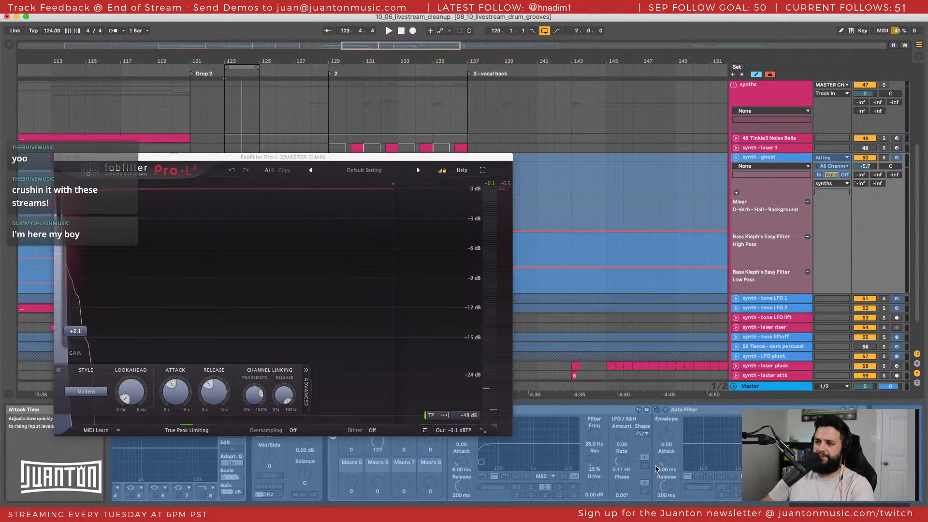
{"action": "scroll", "coordinate": [659, 462], "scroll_direction": "left", "scroll_amount": 5}
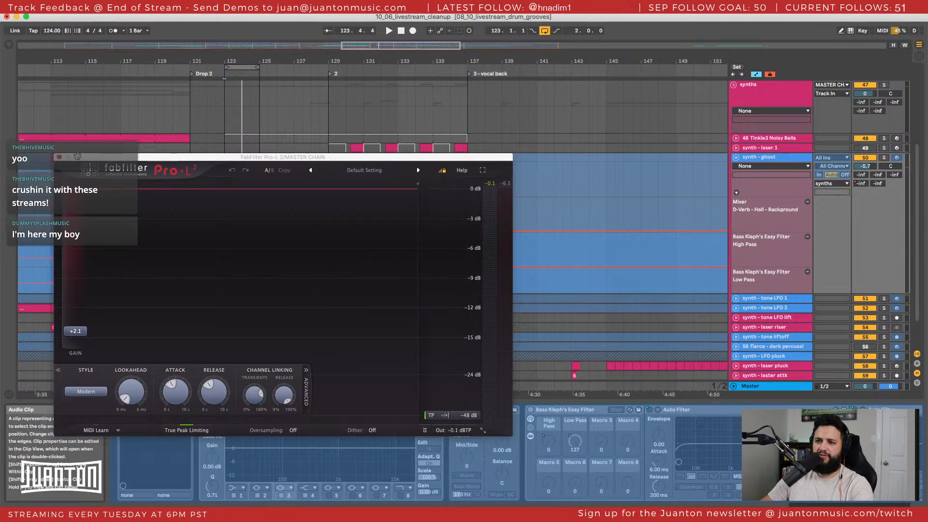
{"action": "left_click_drag", "start_coordinate": [106, 161], "coordinate": [89, 86]}
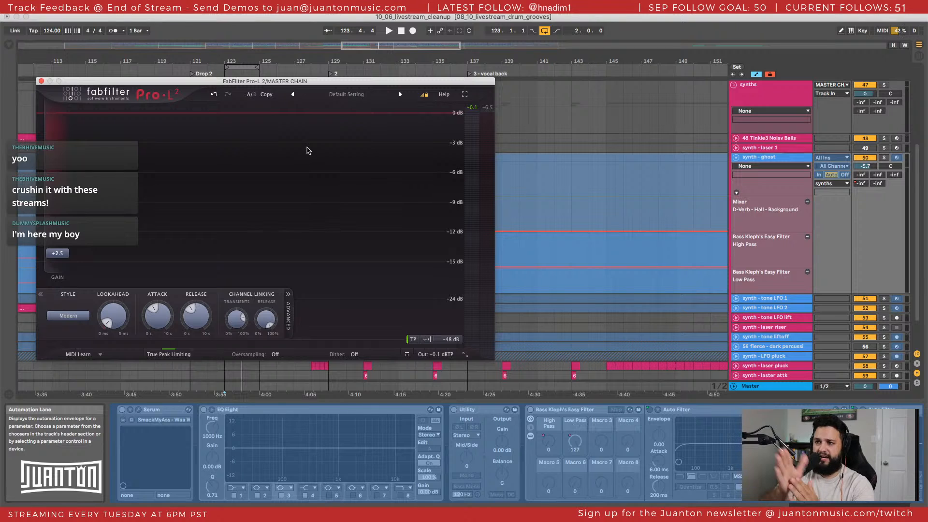
Audition the Kick and synth - ghost tracks in solo, separately and together, while examining the limiter's gain reduction.
{"action": "left_click", "coordinate": [885, 158]}
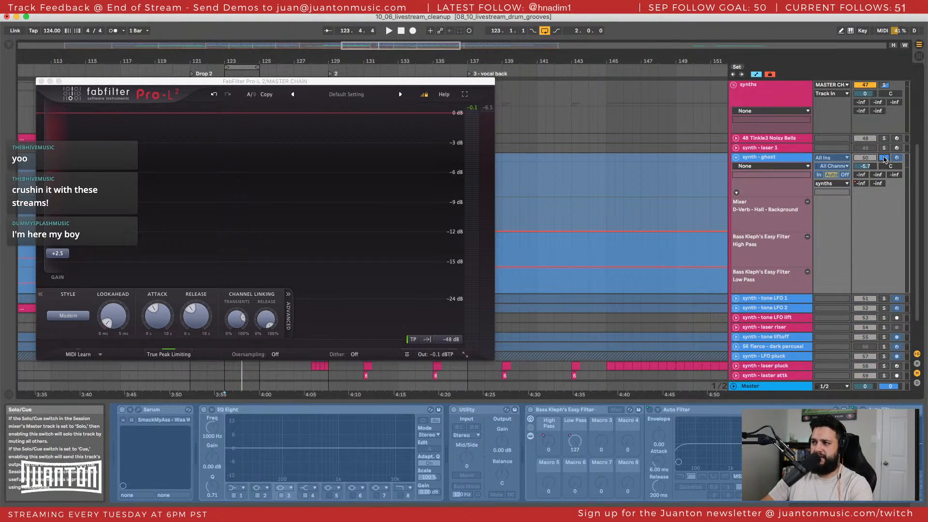
{"action": "scroll", "coordinate": [885, 163], "scroll_direction": "up", "scroll_amount": 5}
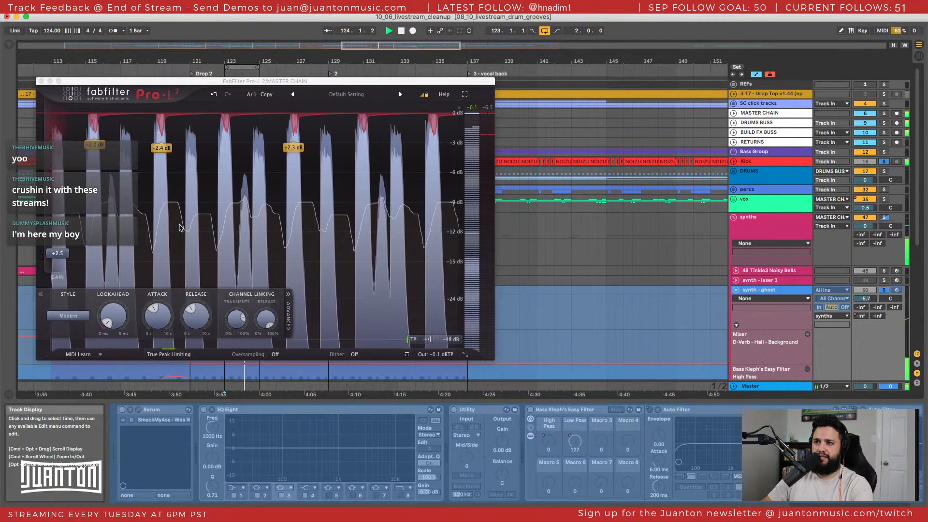
{"action": "key", "text": "space"}
{"action": "left_click", "coordinate": [884, 163]}
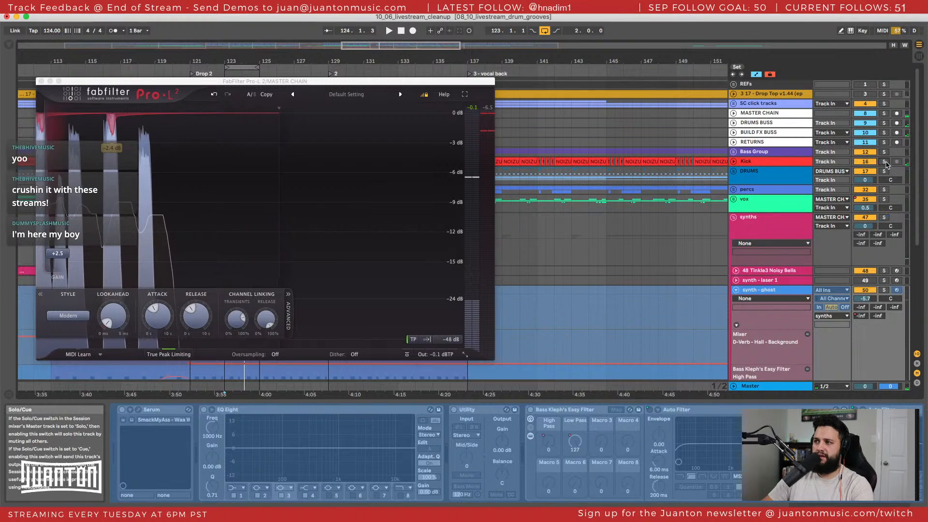
{"action": "left_click", "coordinate": [885, 162]}
{"action": "key", "text": "space"}
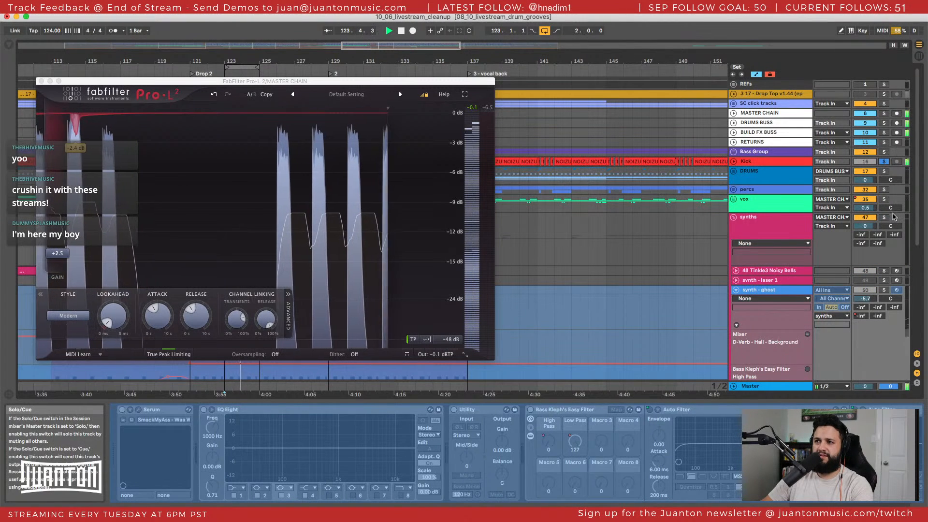
{"action": "left_click", "coordinate": [884, 290]}
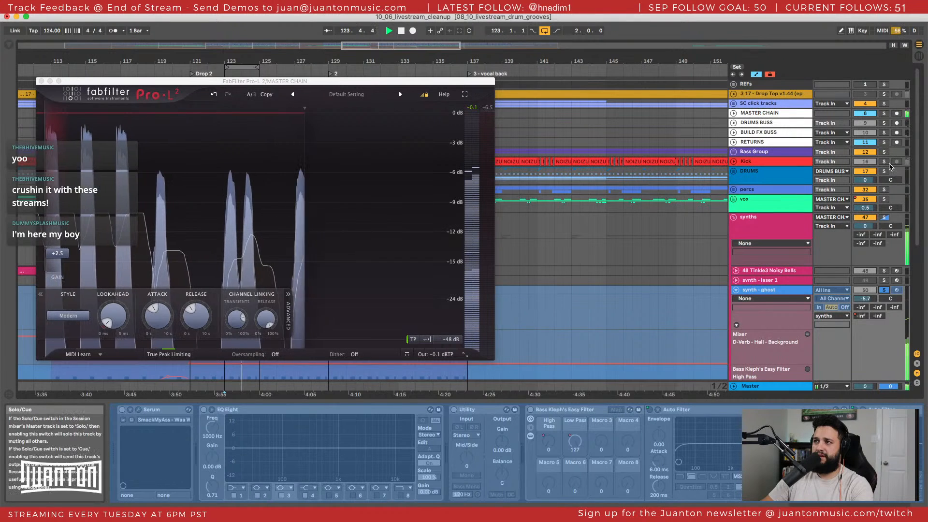
{"action": "left_click", "coordinate": [884, 162]}
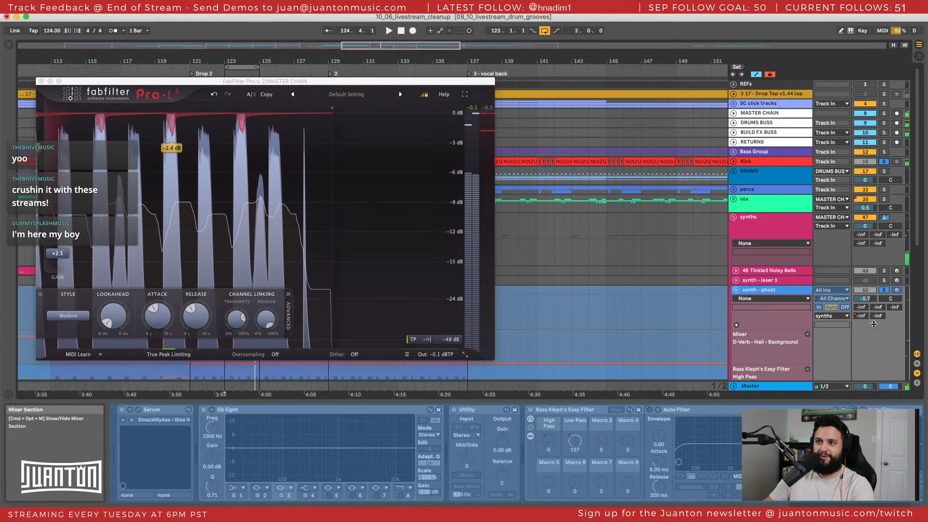
Unfreeze the synth - ghost track so its devices can be edited.
{"action": "scroll", "coordinate": [756, 222], "scroll_direction": "down", "scroll_amount": 3}
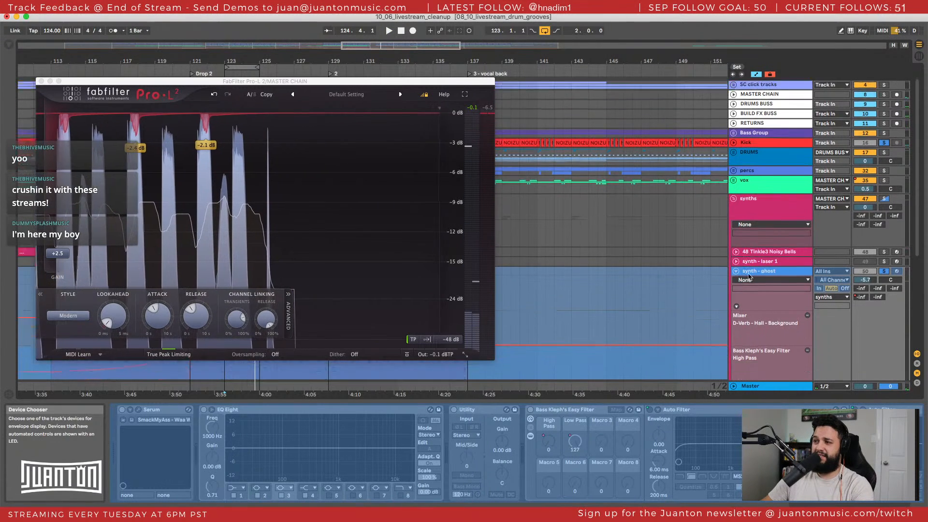
{"action": "right_click", "coordinate": [760, 210]}
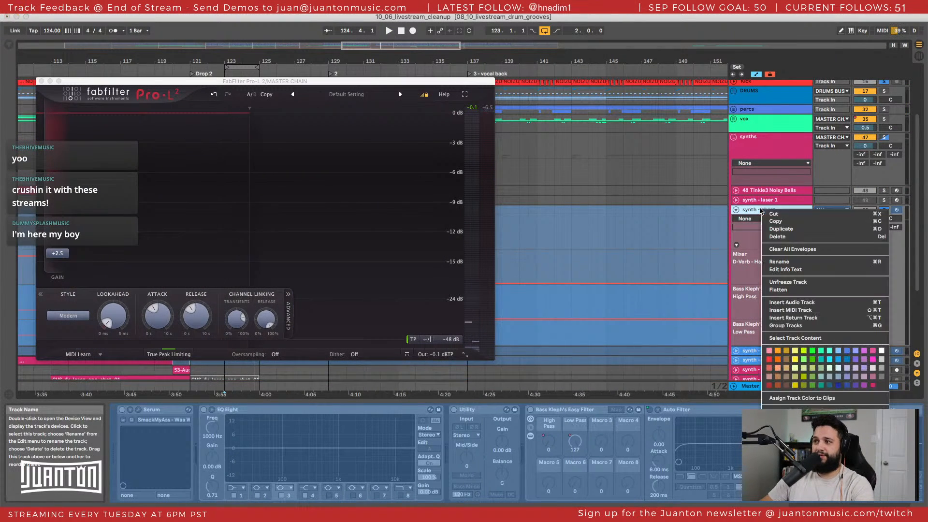
{"action": "left_click", "coordinate": [785, 283]}
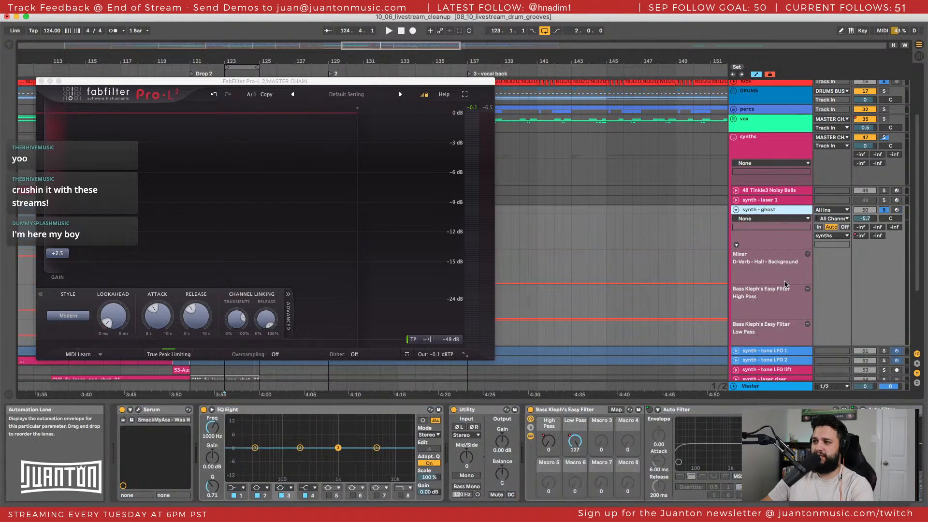
Find Kickstart in the browser, add it to the synth - ghost track and arrange its window alongside the limiter.
{"action": "key", "text": "super+f"}
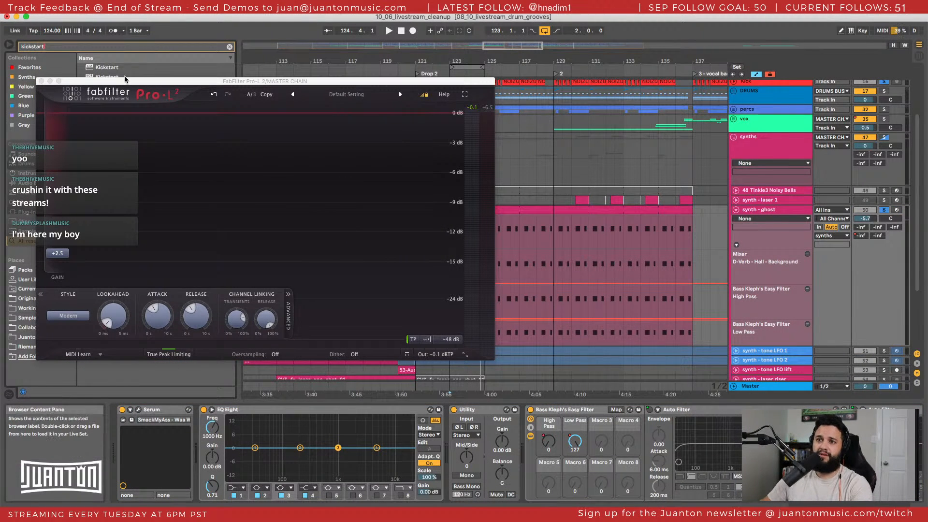
{"action": "left_click_drag", "start_coordinate": [126, 81], "coordinate": [235, 65]}
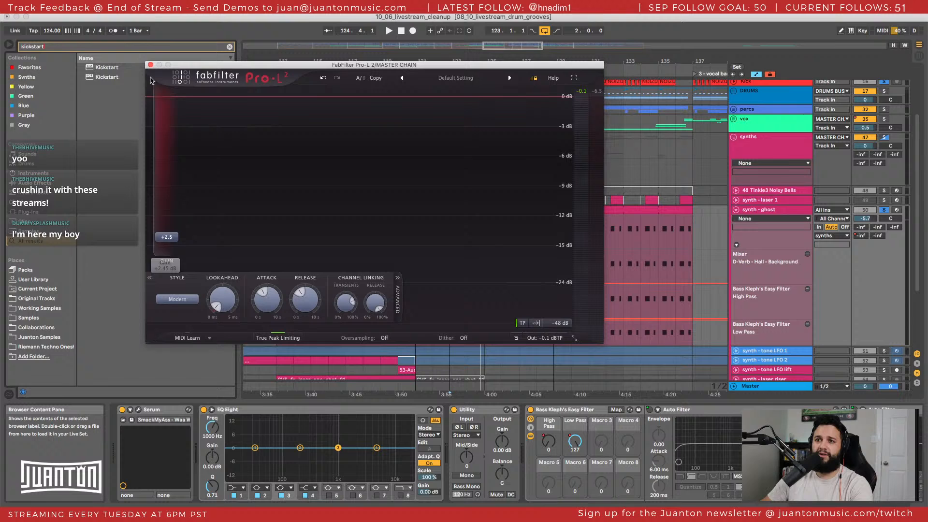
{"action": "left_click", "coordinate": [99, 80]}
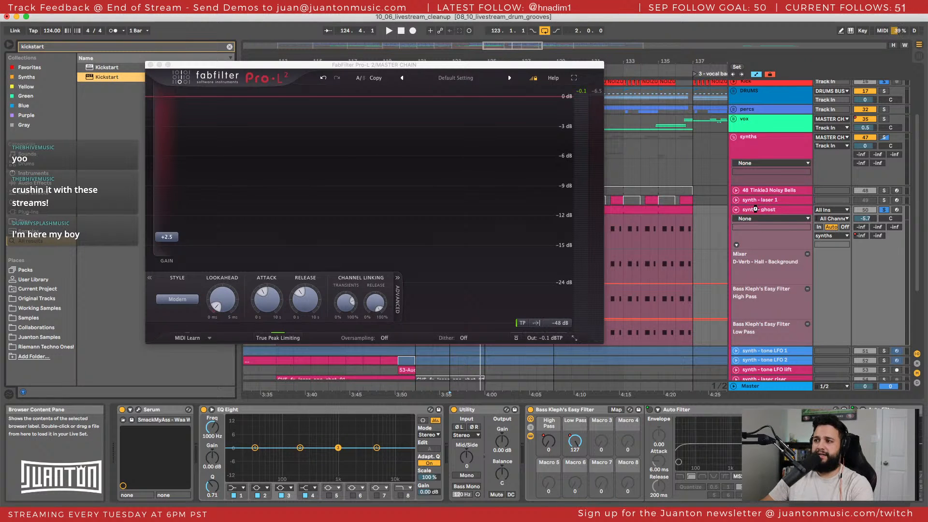
{"action": "left_click_drag", "start_coordinate": [757, 210], "coordinate": [758, 210]}
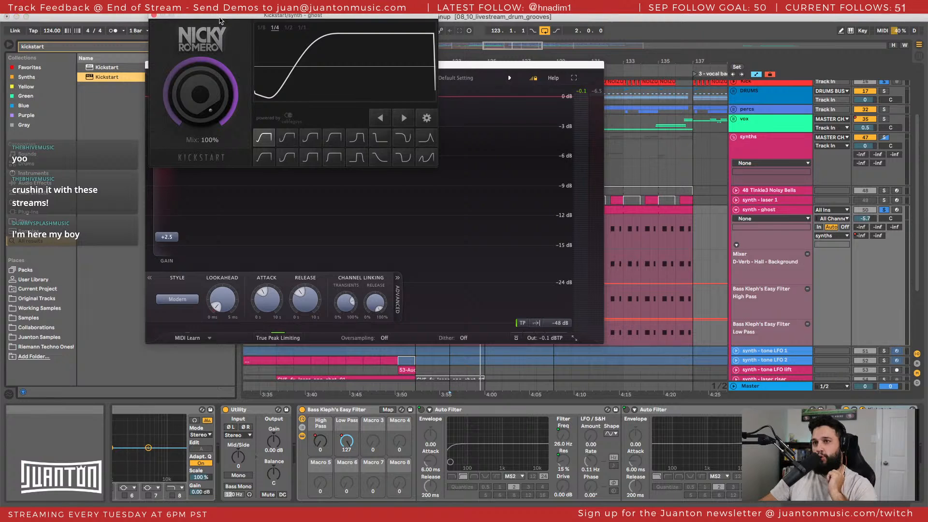
{"action": "left_click_drag", "start_coordinate": [219, 20], "coordinate": [130, 239]}
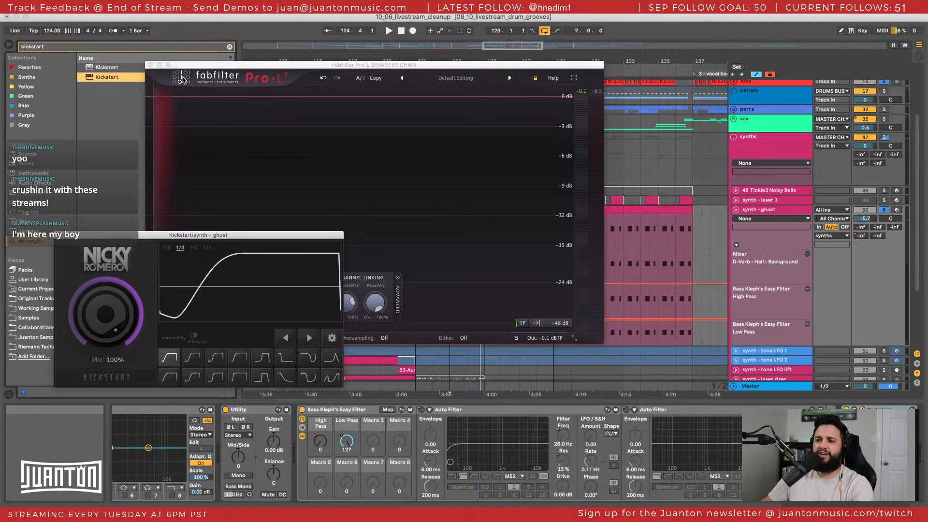
{"action": "left_click_drag", "start_coordinate": [202, 67], "coordinate": [195, 47]}
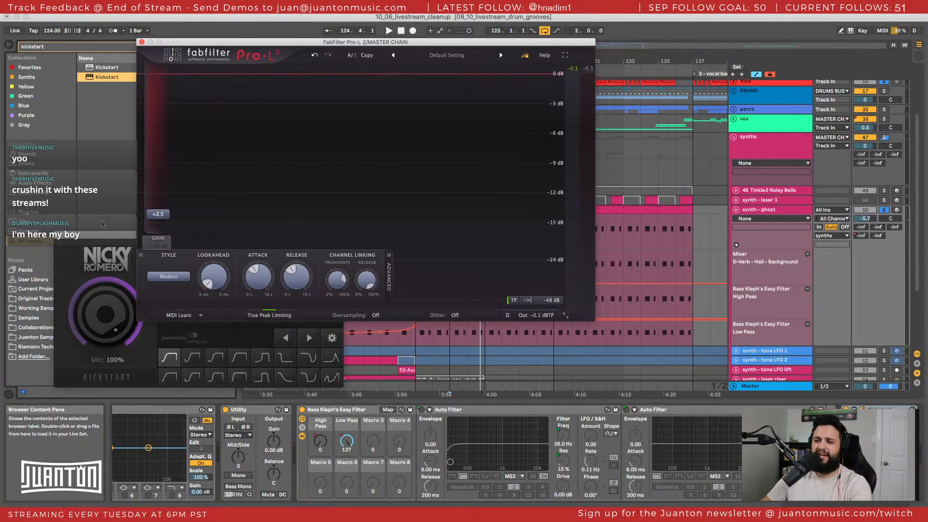
{"action": "left_click_drag", "start_coordinate": [102, 238], "coordinate": [104, 252]}
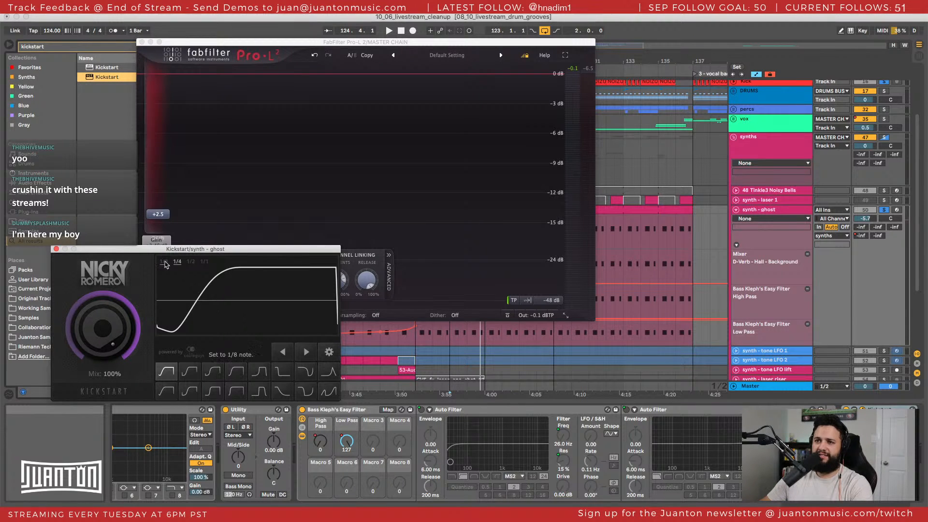
Try Kickstart's Classic Chain curve with a 79% mix on the playing kick and synth - ghost loop.
{"action": "left_click_drag", "start_coordinate": [98, 330], "coordinate": [98, 351]}
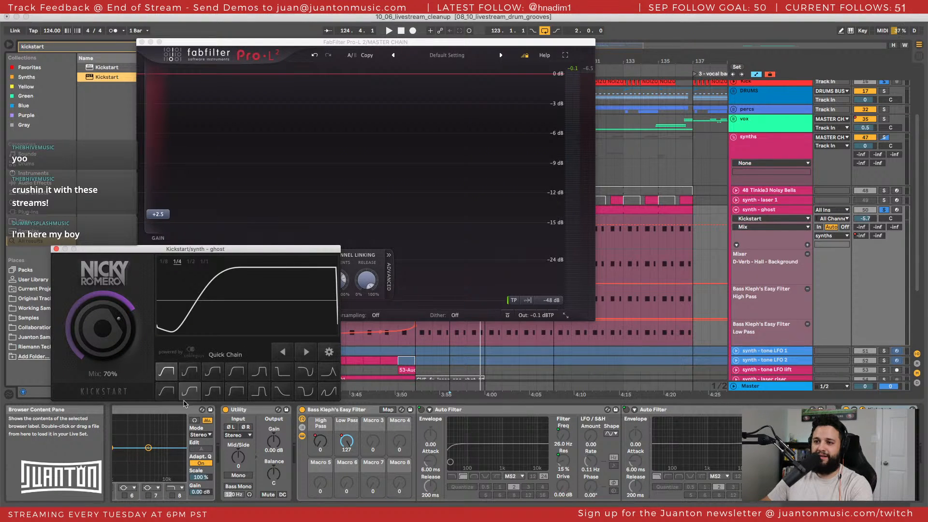
{"action": "key", "text": "space"}
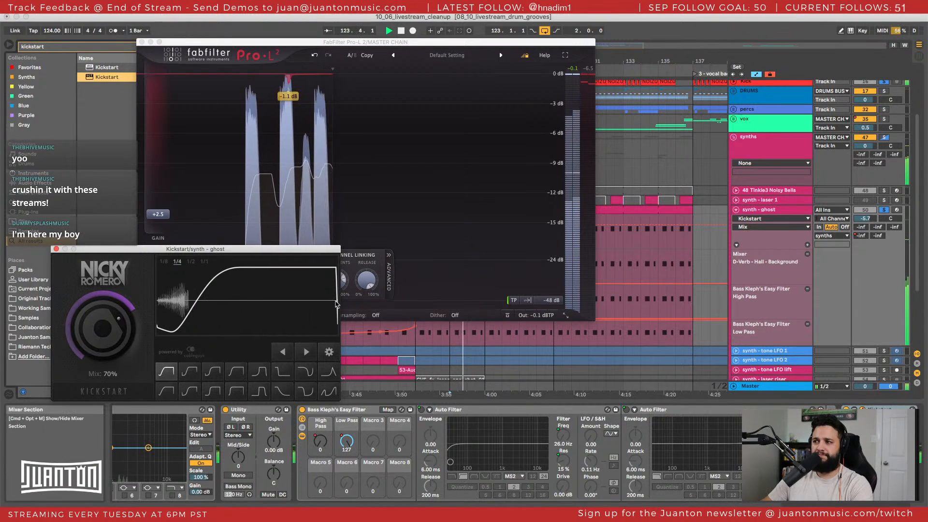
{"action": "left_click", "coordinate": [189, 371]}
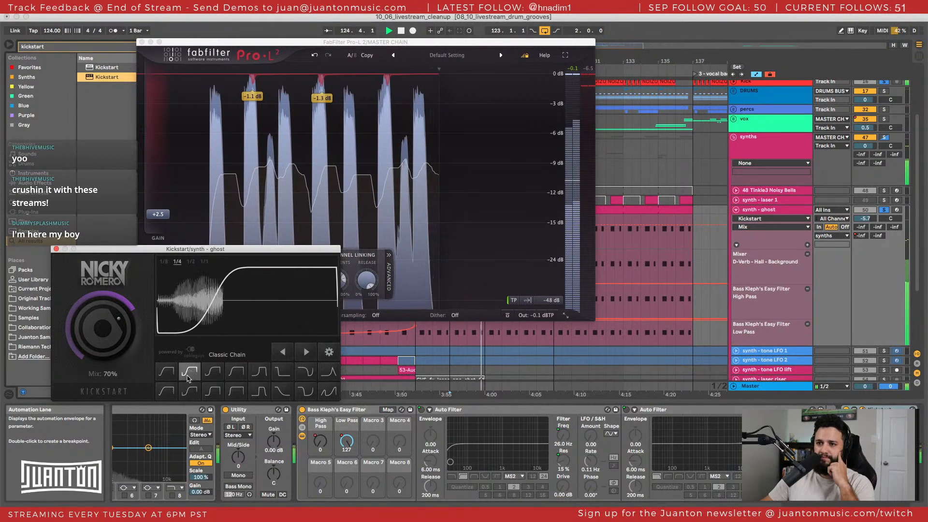
{"action": "left_click_drag", "start_coordinate": [105, 360], "coordinate": [105, 356]}
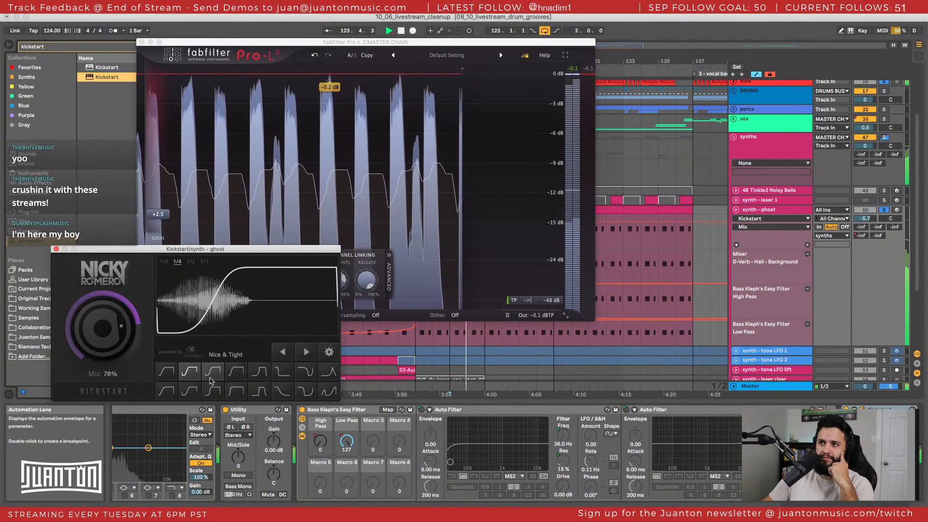
{"action": "left_click_drag", "start_coordinate": [118, 345], "coordinate": [118, 344]}
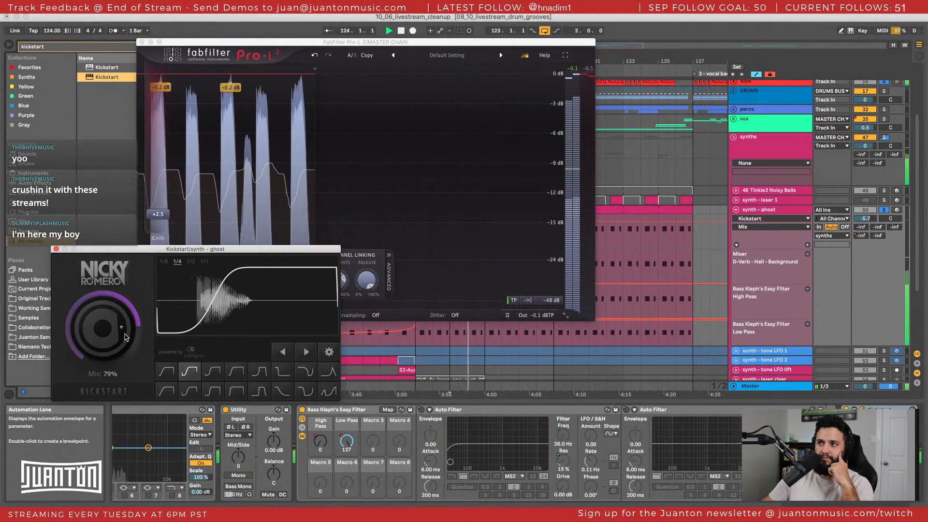
Reset the limiter's peak reading, then unsolo the tracks and play the full mix loop to examine the gain reduction.
{"action": "left_click", "coordinate": [572, 64]}
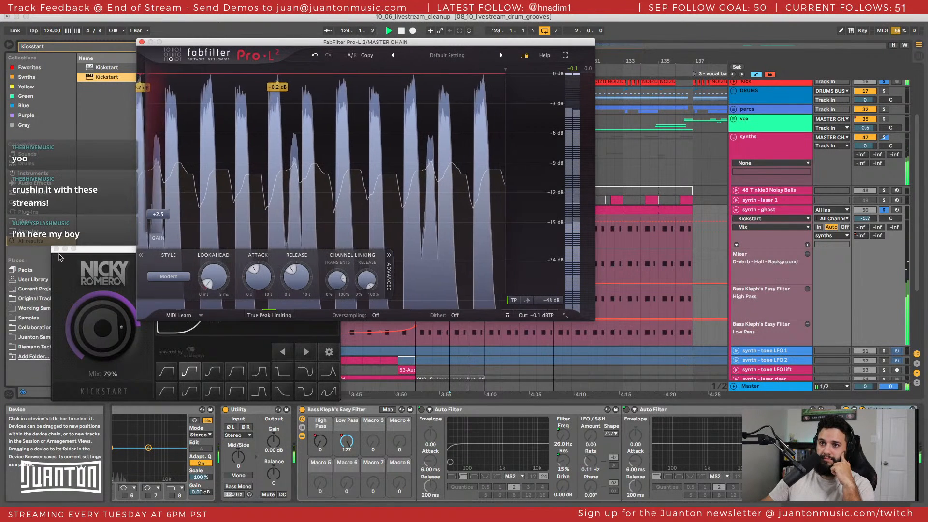
{"action": "left_click", "coordinate": [883, 210]}
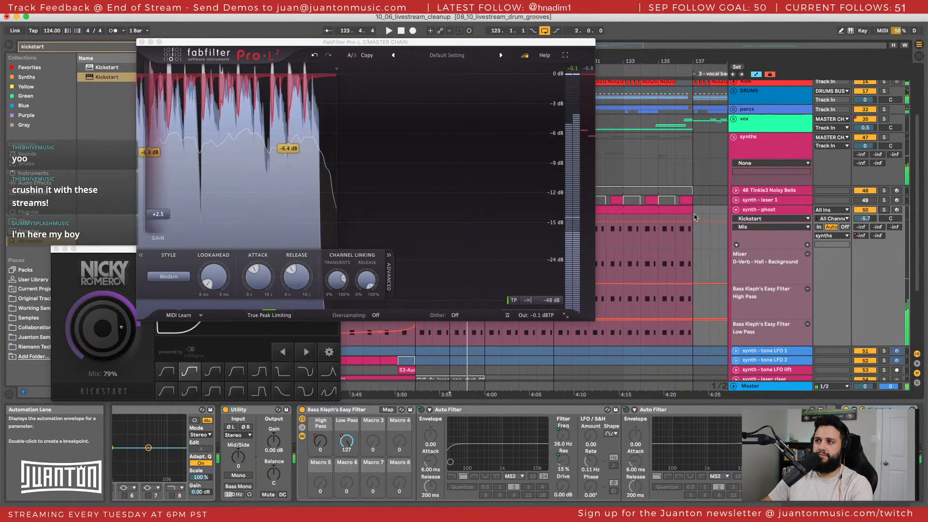
{"action": "left_click_drag", "start_coordinate": [89, 248], "coordinate": [75, 195]}
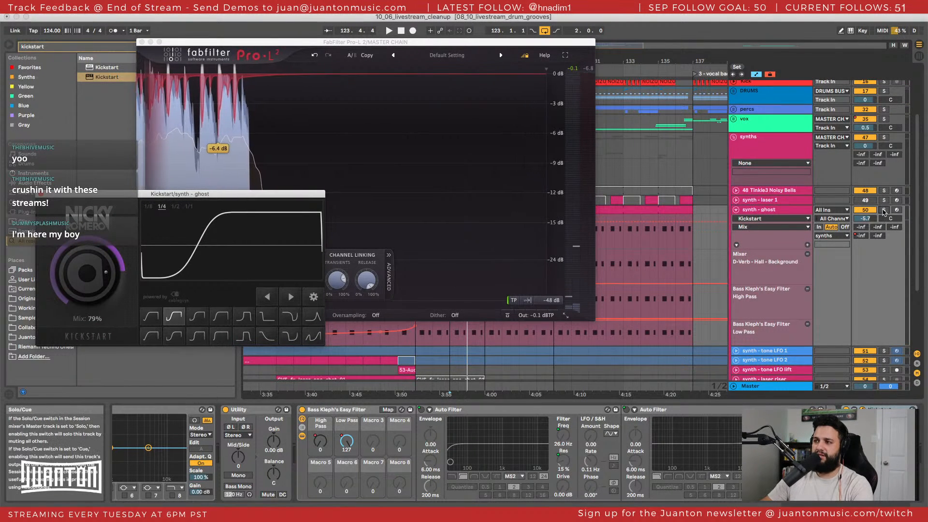
{"action": "scroll", "coordinate": [884, 212], "scroll_direction": "down", "scroll_amount": 1}
{"action": "key", "text": "space"}
{"action": "scroll", "coordinate": [855, 270], "scroll_direction": "down", "scroll_amount": 1}
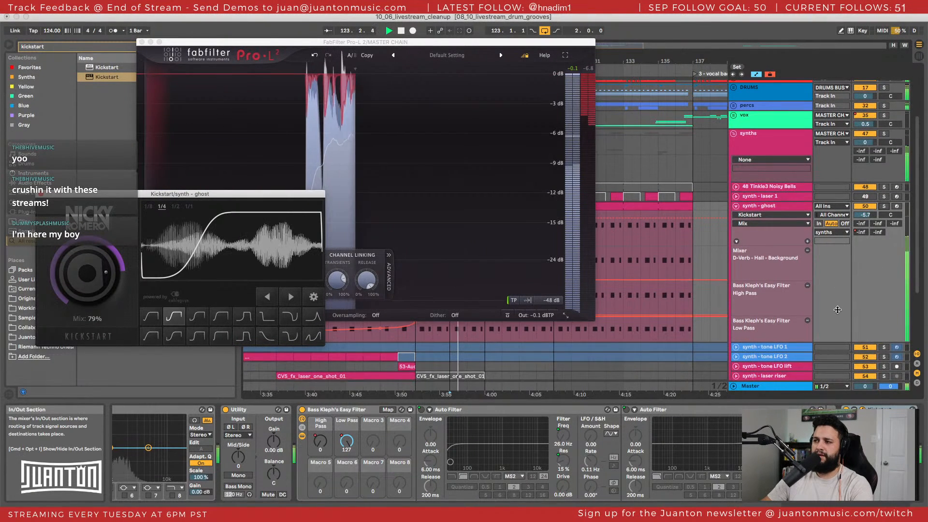
{"action": "scroll", "coordinate": [836, 309], "scroll_direction": "down", "scroll_amount": 1}
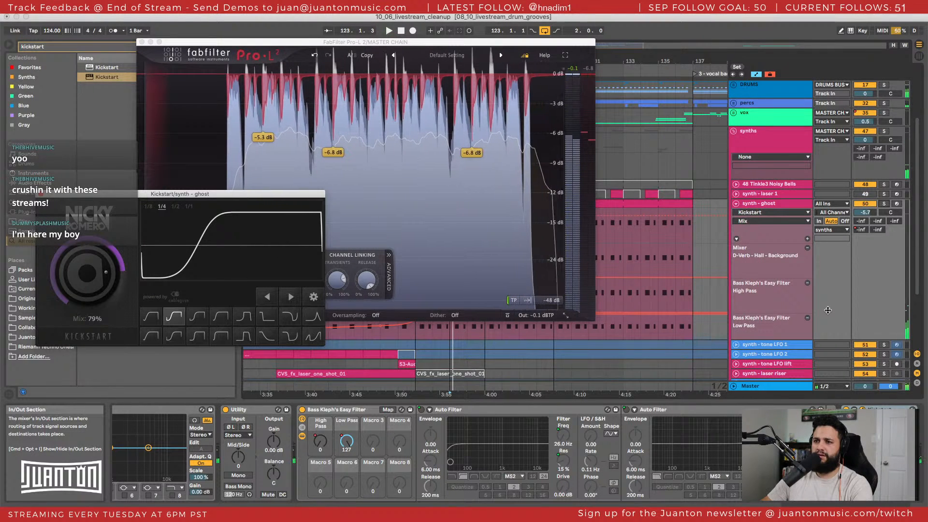
{"action": "key", "text": "space"}
{"action": "scroll", "coordinate": [829, 310], "scroll_direction": "down", "scroll_amount": 1}
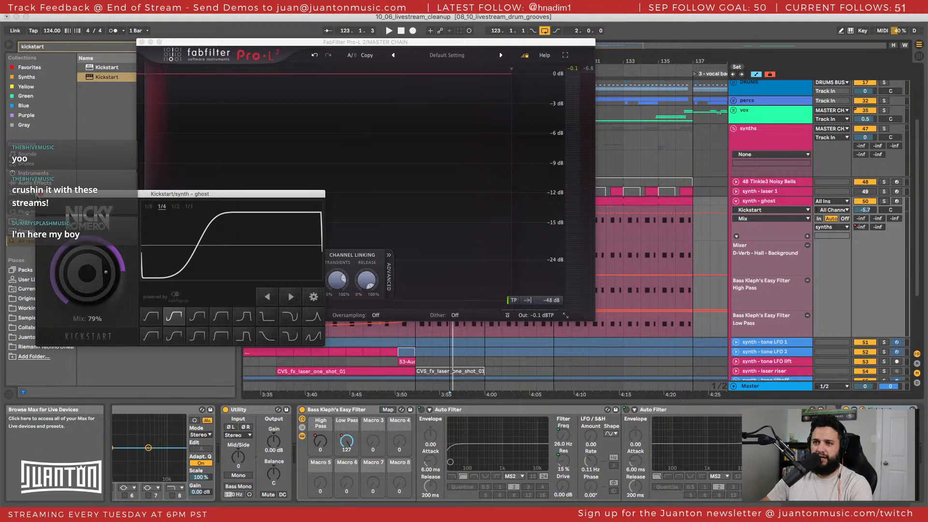
Close the Kickstart window and delete Kickstart from the synth - ghost track.
{"action": "left_click", "coordinate": [40, 194]}
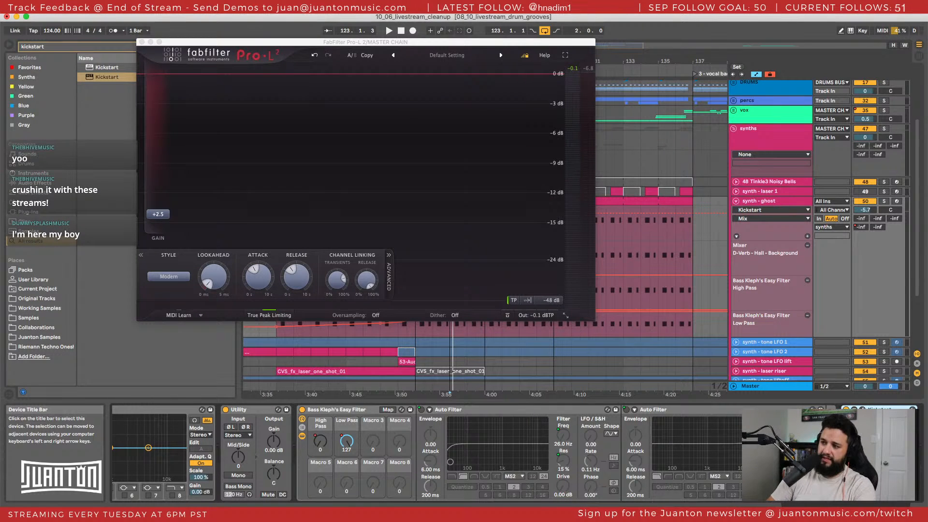
{"action": "key", "text": "Delete"}
Search the browser for "lfo" and move the limiter window away from the browser results.
{"action": "key", "text": "super+f"}
{"action": "type", "text": "lfotool"}
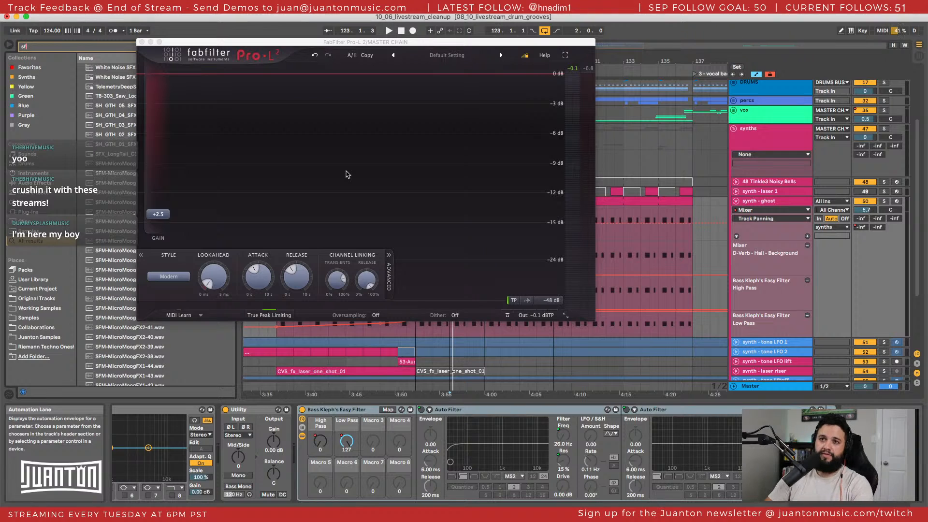
{"action": "key", "text": "BackSpace"}
{"action": "key", "text": "BackSpace"}
{"action": "type", "text": "lfo"}
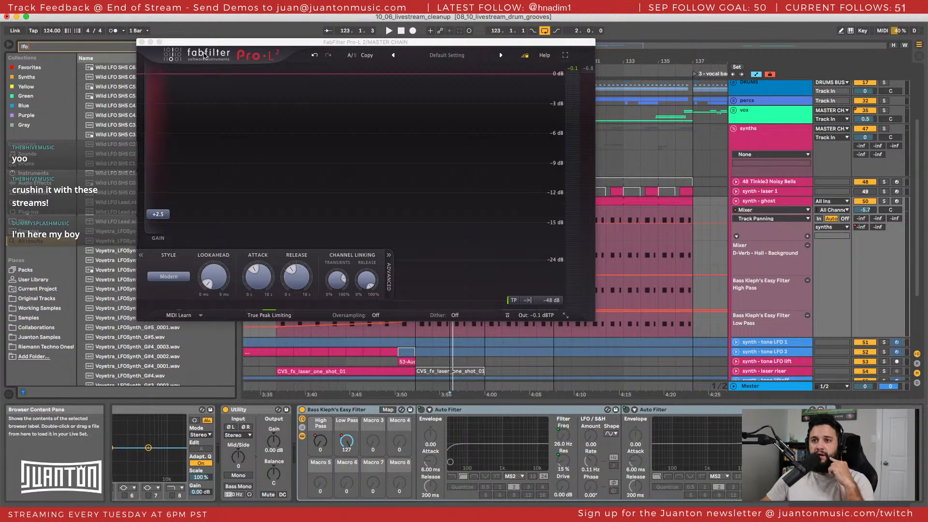
{"action": "left_click_drag", "start_coordinate": [204, 42], "coordinate": [483, 42]}
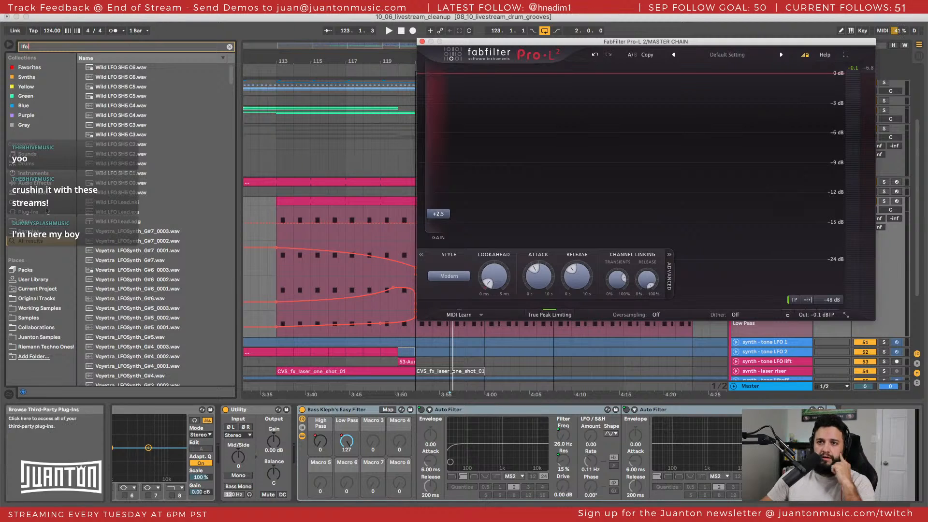
Find the "Bass SC - LFO tool" rack among the audio effects and add it at the end of the synth - ghost device chain.
{"action": "left_click", "coordinate": [44, 186]}
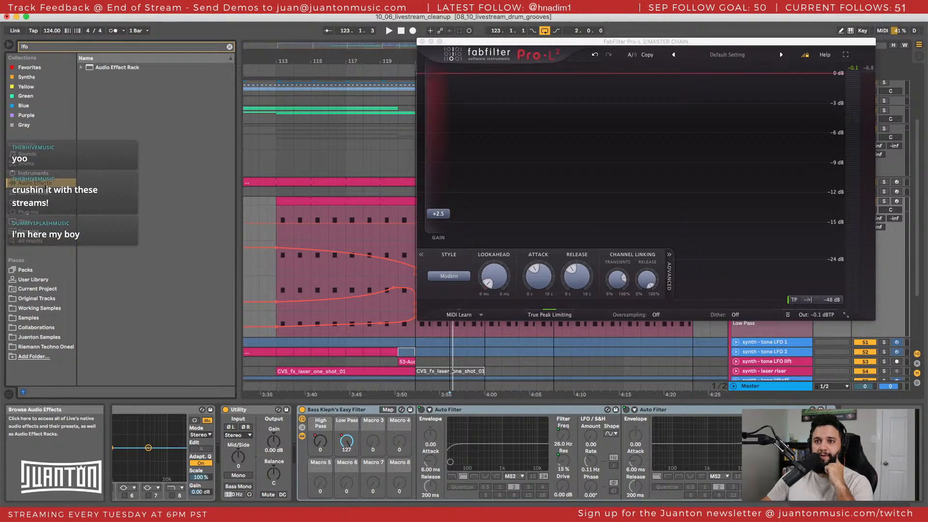
{"action": "left_click", "coordinate": [83, 70]}
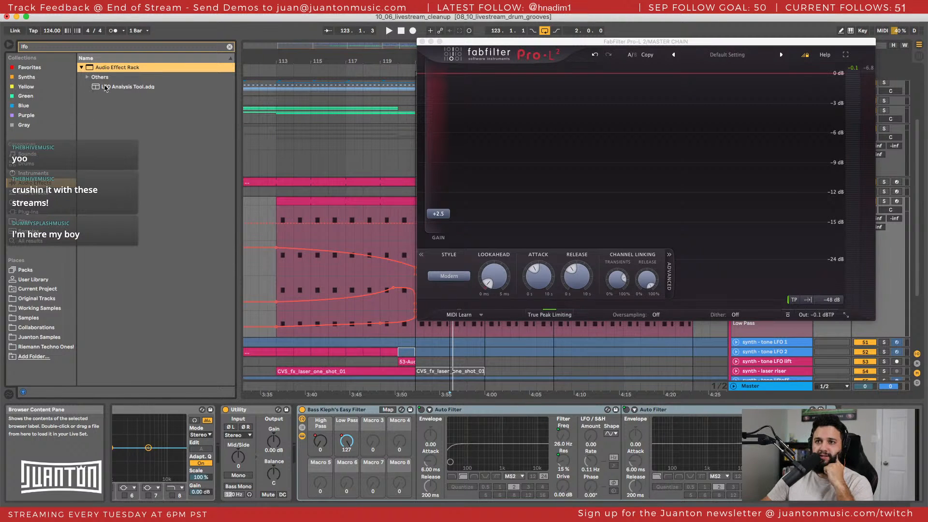
{"action": "left_click", "coordinate": [107, 88]}
{"action": "left_click", "coordinate": [87, 77]}
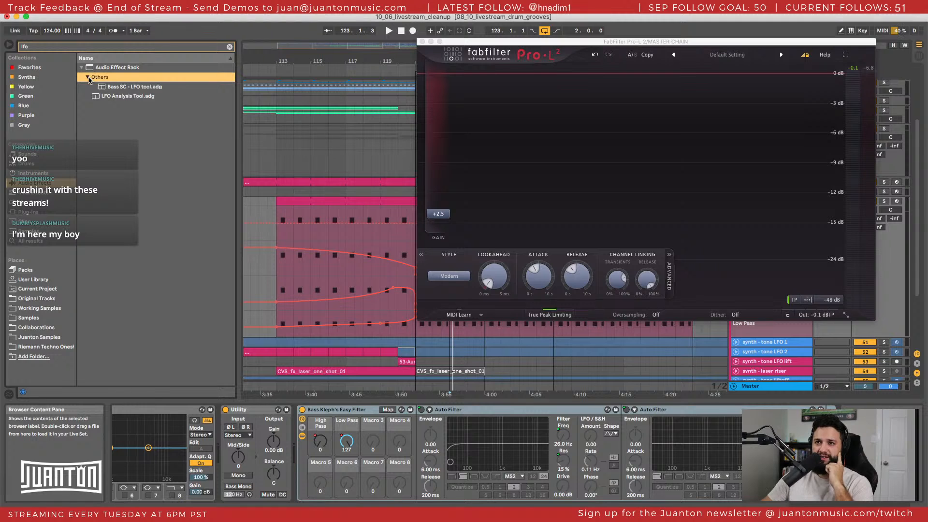
{"action": "left_click", "coordinate": [112, 89]}
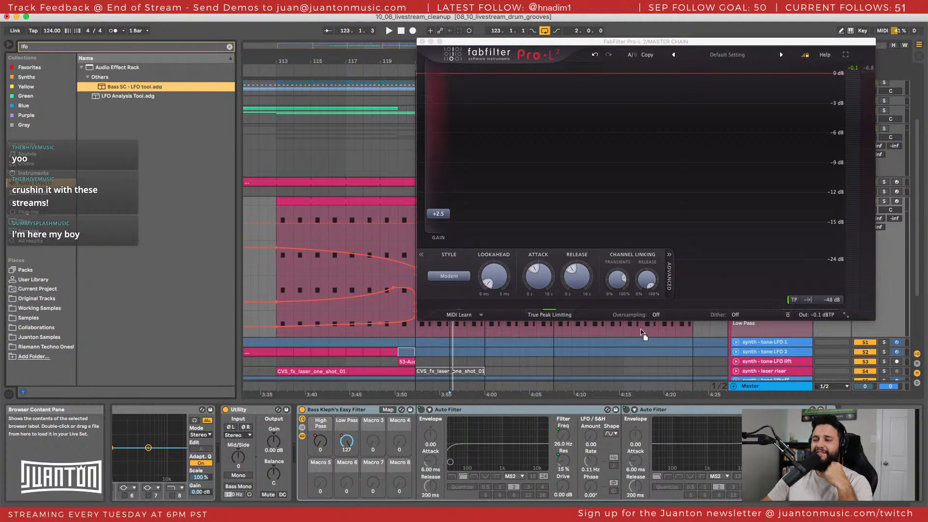
{"action": "left_click_drag", "start_coordinate": [404, 440], "coordinate": [926, 435]}
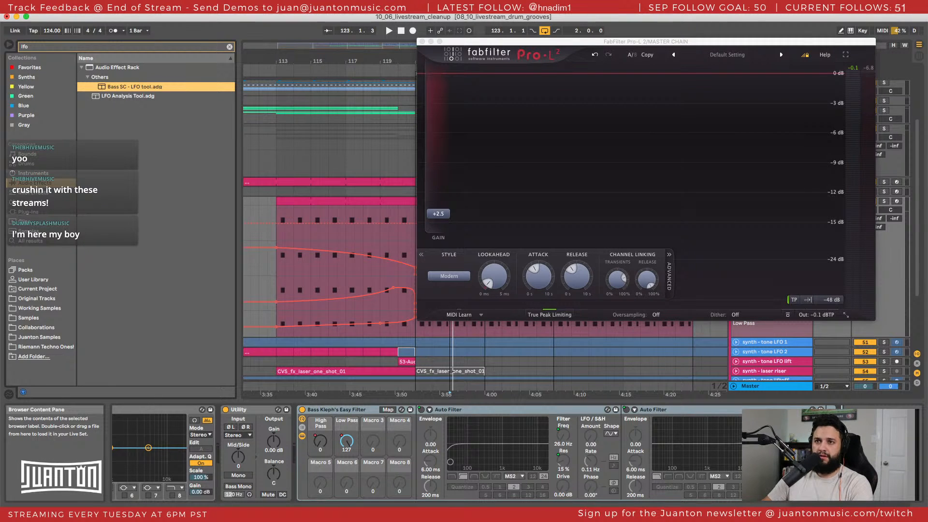
{"action": "left_click_drag", "start_coordinate": [926, 435], "coordinate": [737, 442]}
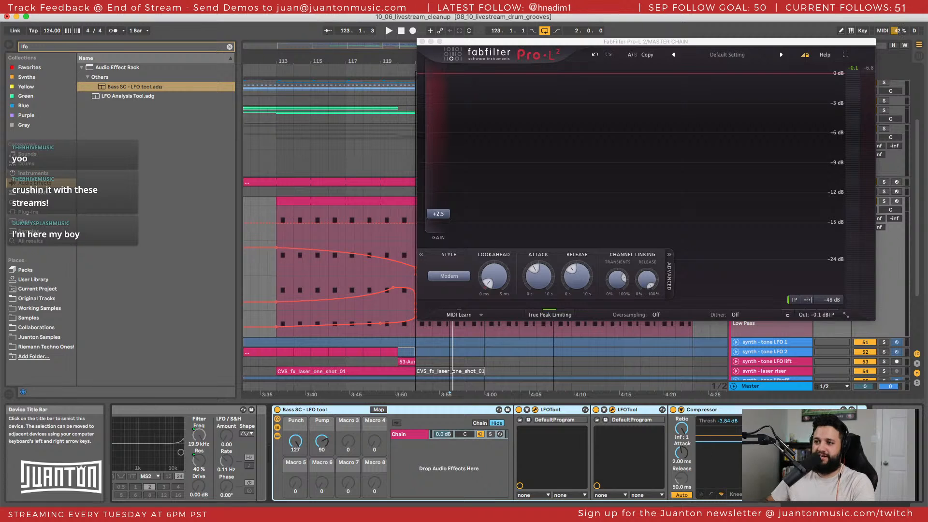
Open the windows of both LFOTool instances in the rack and place them side by side.
{"action": "left_click_drag", "start_coordinate": [607, 520], "coordinate": [659, 210]}
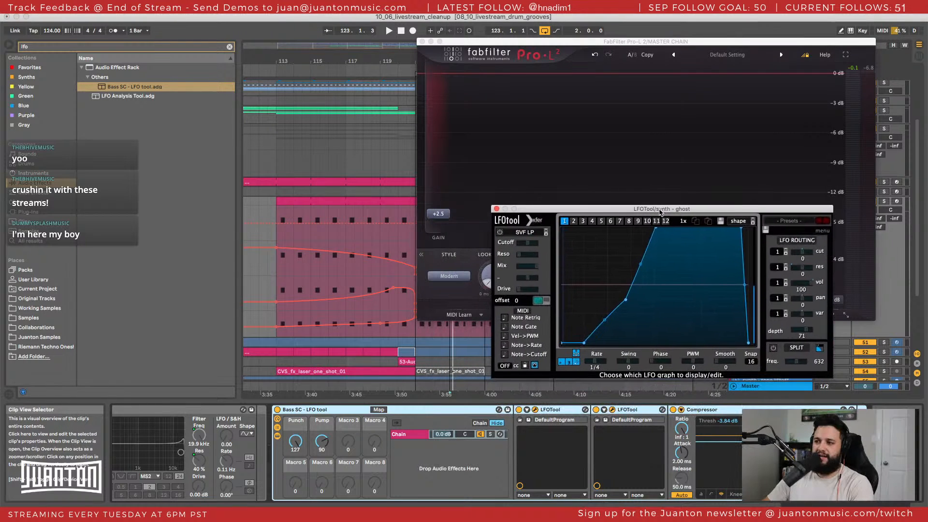
{"action": "left_click_drag", "start_coordinate": [310, 520], "coordinate": [327, 212]}
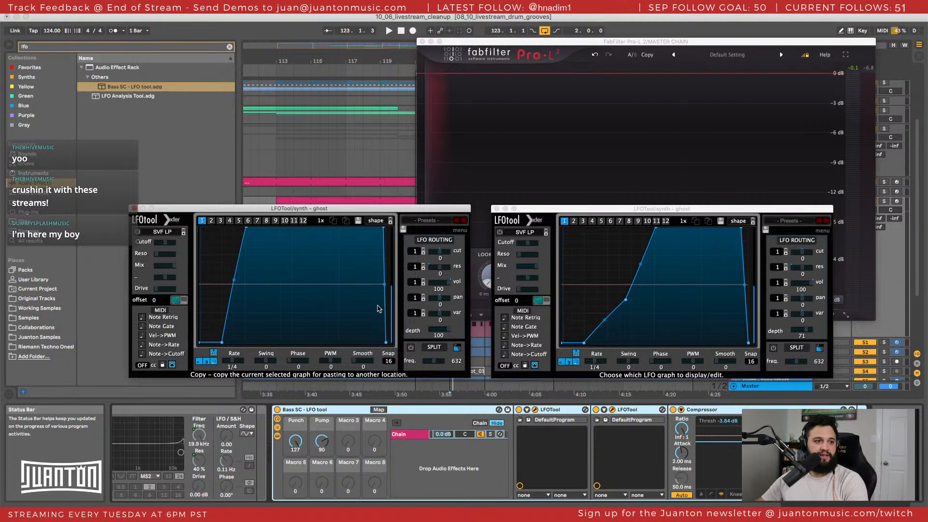
{"action": "left_click_drag", "start_coordinate": [574, 210], "coordinate": [576, 209]}
{"action": "left_click_drag", "start_coordinate": [457, 210], "coordinate": [452, 210]}
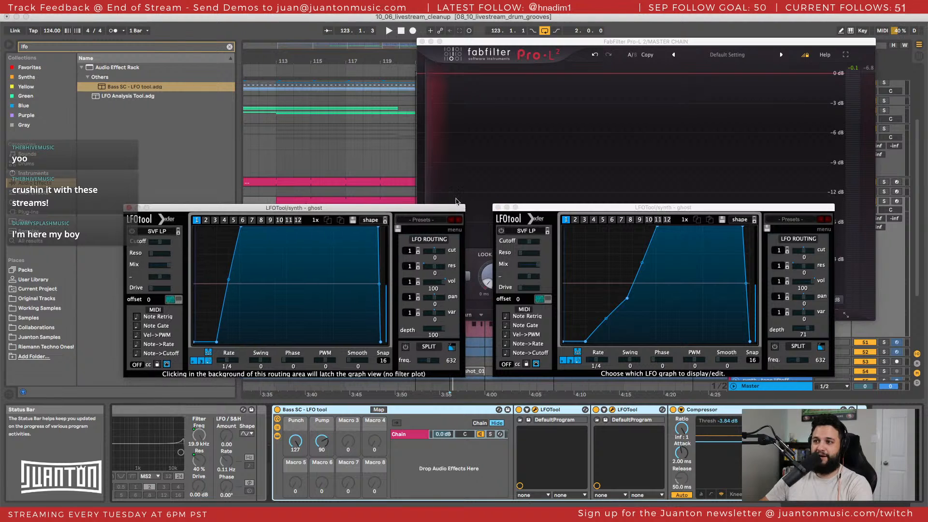
Rearrange the limiter and both LFOTool windows so the limiter's graph and both volume curves can be seen together.
{"action": "left_click", "coordinate": [487, 42]}
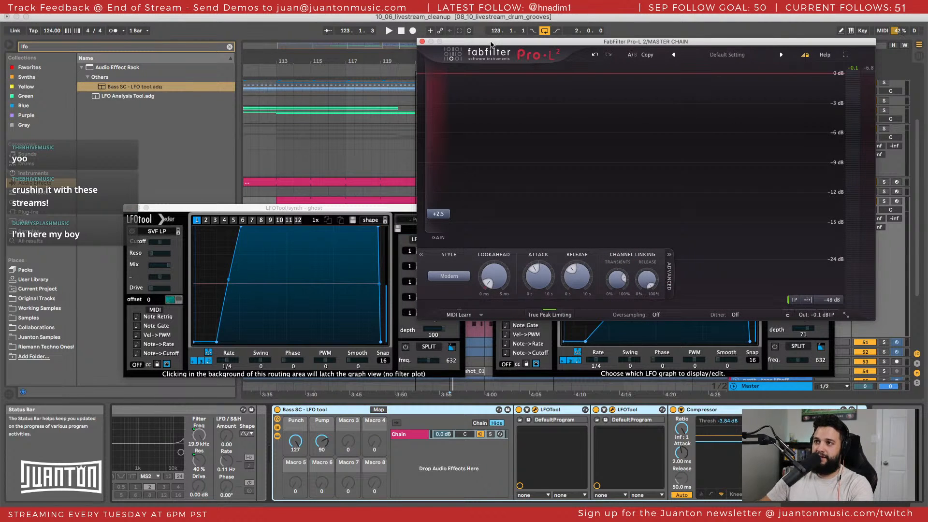
{"action": "left_click_drag", "start_coordinate": [490, 44], "coordinate": [527, 50]}
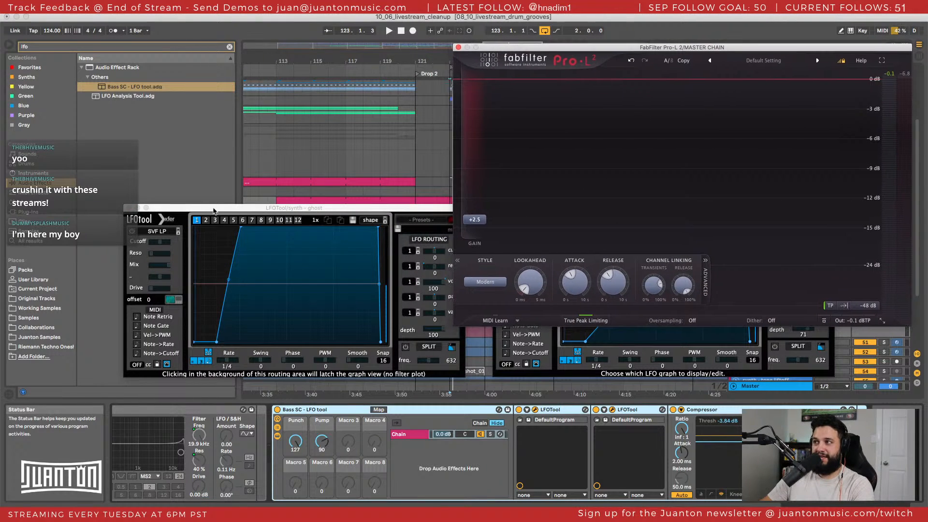
{"action": "left_click", "coordinate": [214, 211]}
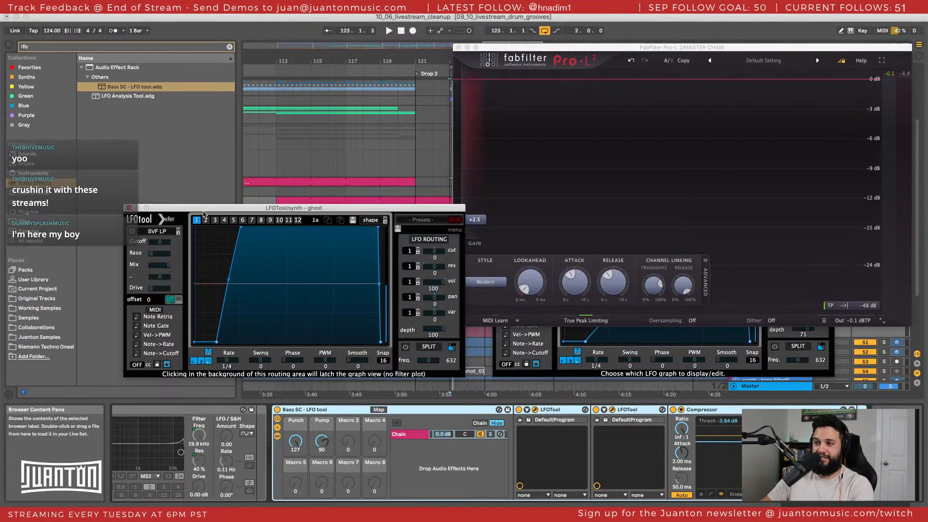
{"action": "left_click", "coordinate": [559, 378]}
{"action": "left_click_drag", "start_coordinate": [536, 210], "coordinate": [541, 226]}
{"action": "left_click_drag", "start_coordinate": [348, 211], "coordinate": [350, 226]}
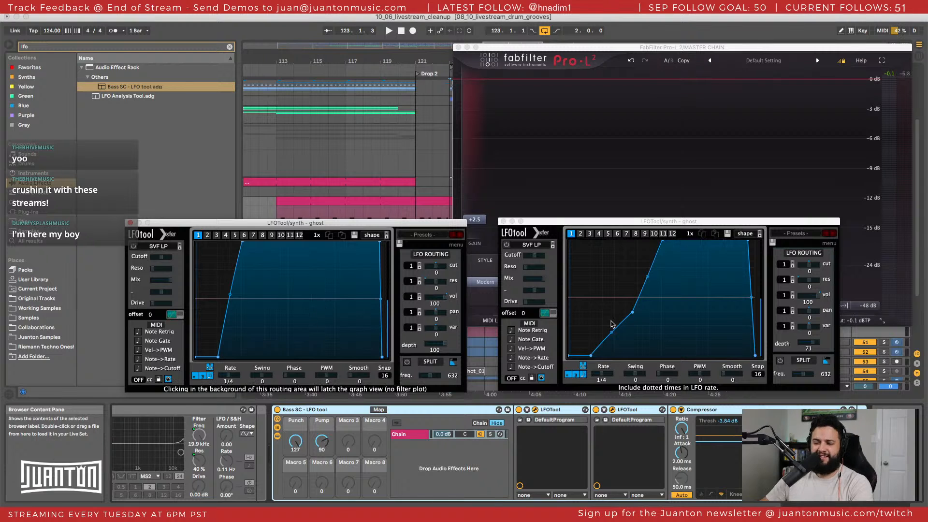
Play the mix loop briefly to view the waveform against both LFOTool curves, and check which device each window belongs to.
{"action": "key", "text": "space"}
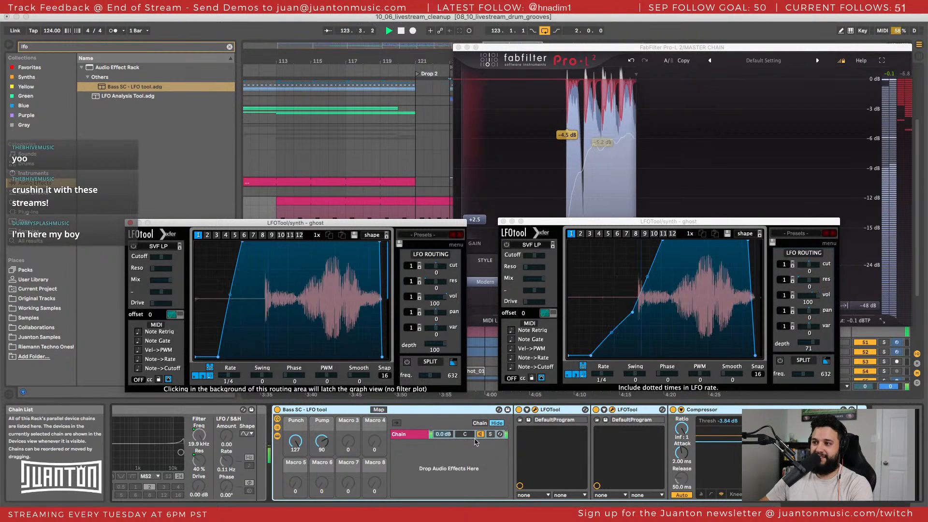
{"action": "key", "text": "space"}
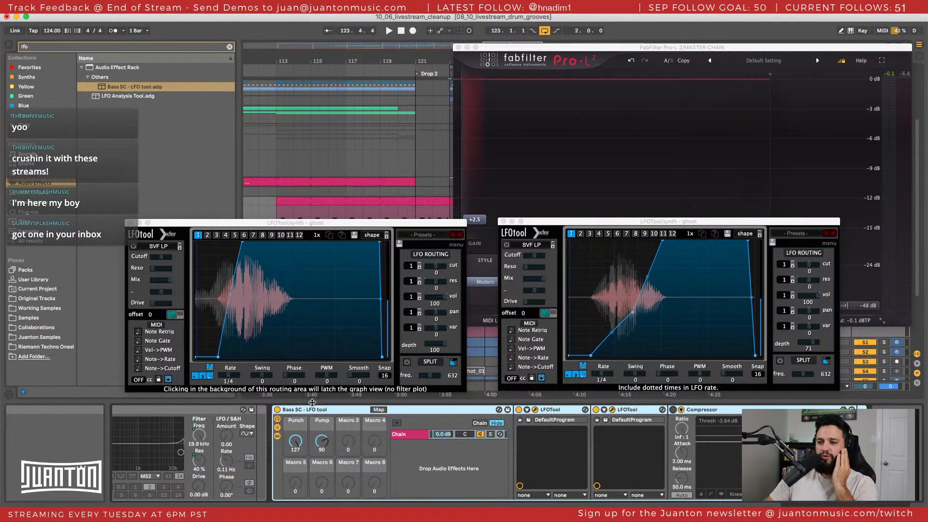
{"action": "left_click", "coordinate": [564, 410]}
{"action": "left_click", "coordinate": [643, 411]}
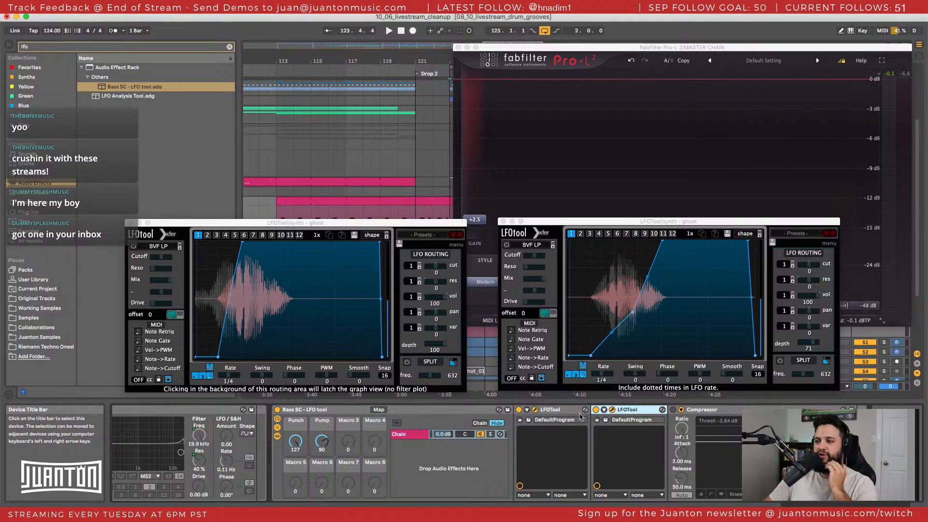
{"action": "left_click", "coordinate": [570, 417]}
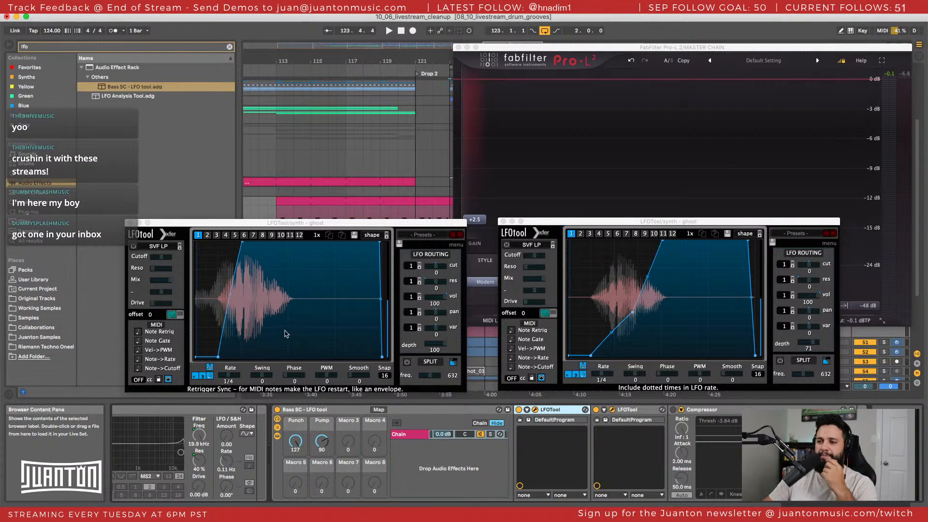
Bypass the second LFOTool and shorten the first one's ducking by moving its curve's lower and upper rise points earlier.
{"action": "left_click_drag", "start_coordinate": [218, 358], "coordinate": [209, 358]}
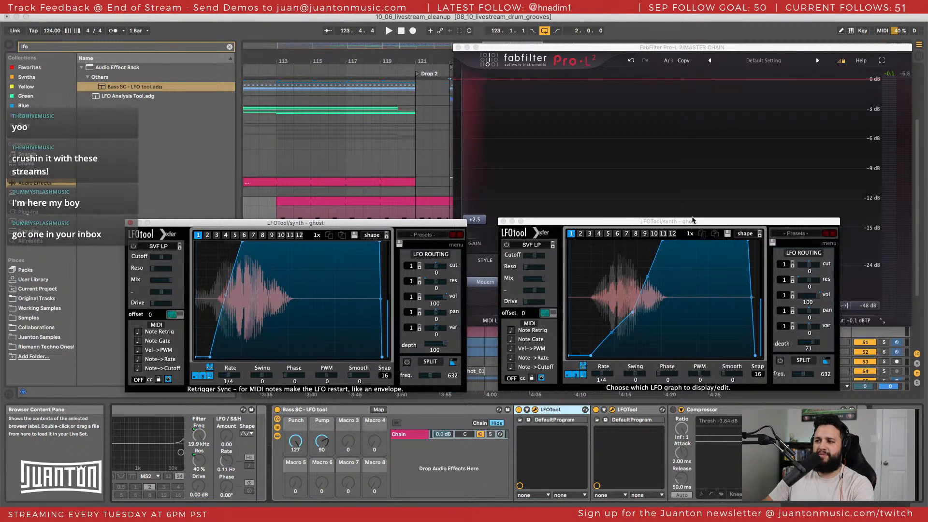
{"action": "left_click", "coordinate": [596, 410]}
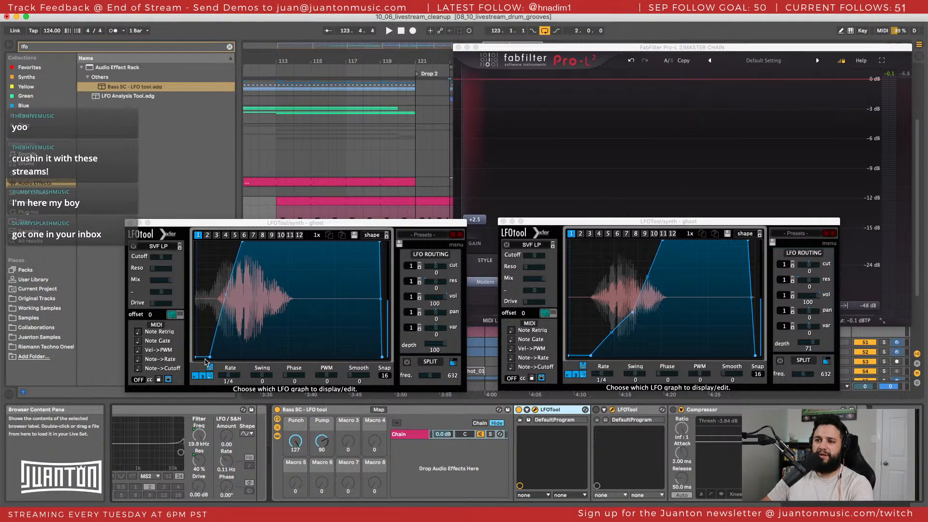
{"action": "left_click_drag", "start_coordinate": [209, 358], "coordinate": [206, 358]}
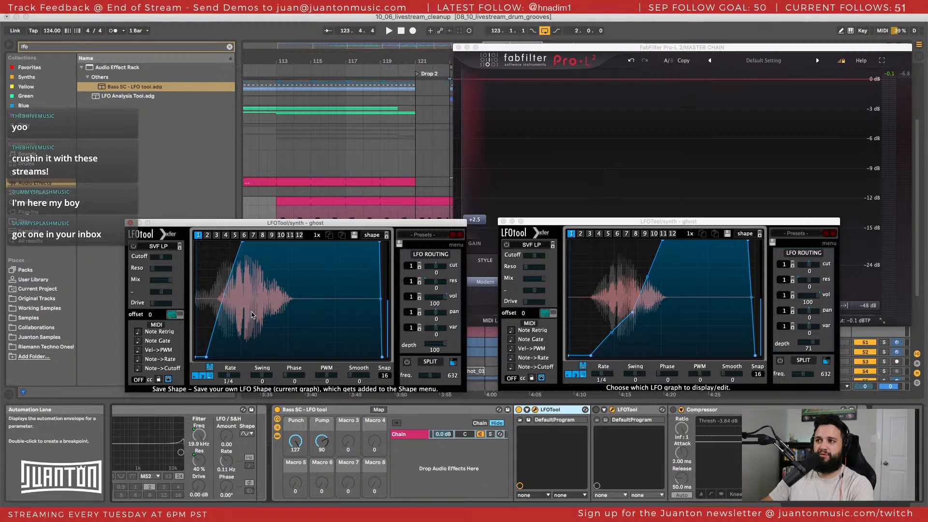
{"action": "left_click_drag", "start_coordinate": [235, 243], "coordinate": [214, 242]}
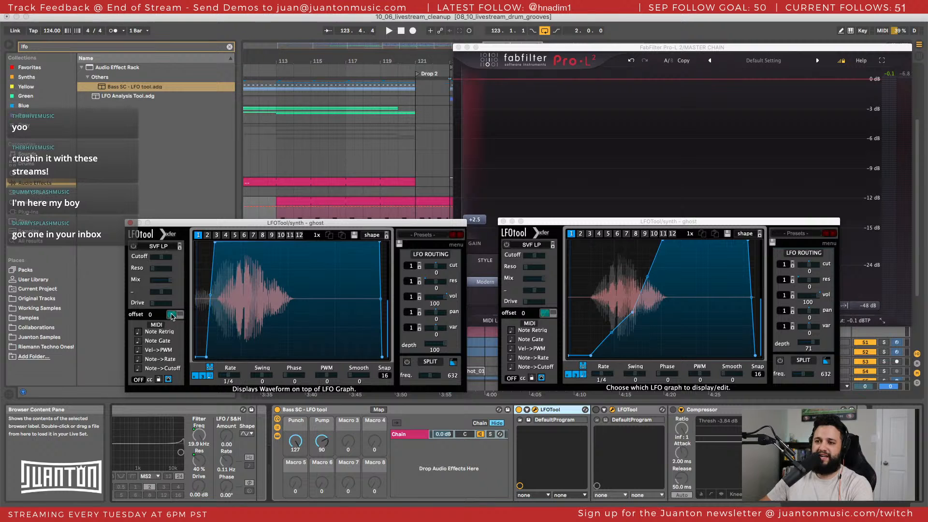
Play the mix loop with the waveform overlay shown to check the shortened LFOTool curve and the limiter's gain reduction.
{"action": "left_click", "coordinate": [172, 315]}
{"action": "left_click", "coordinate": [174, 315]}
{"action": "key", "text": "space"}
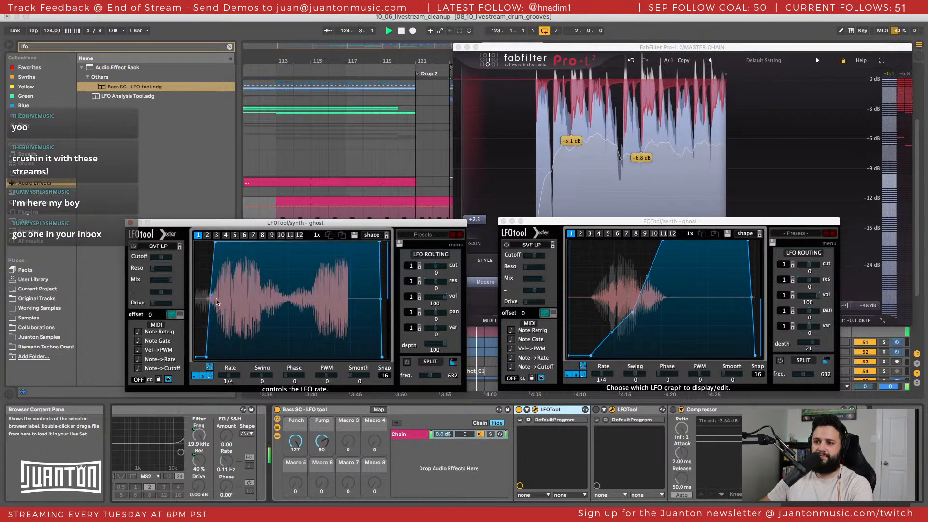
{"action": "key", "text": "space"}
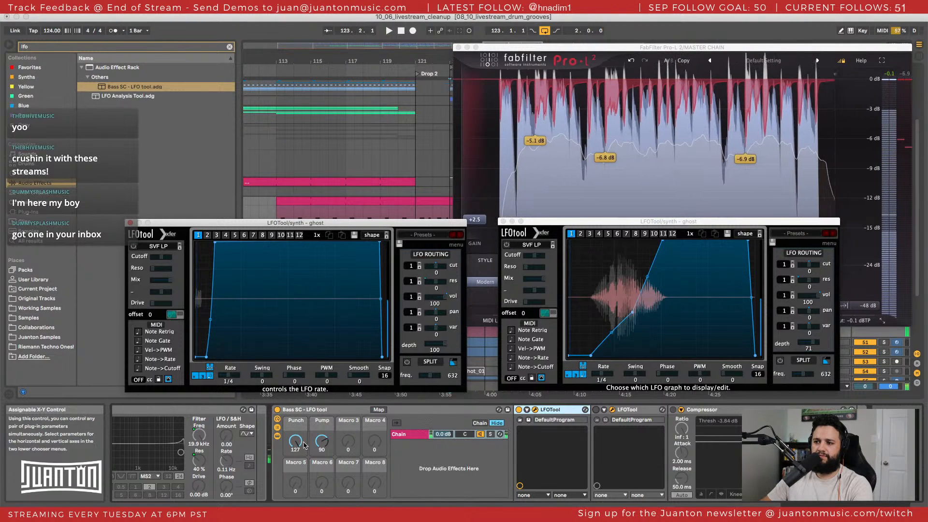
While the loop plays, shift the first LFOTool curve's rise slightly later and give its lower end a more gradual start.
{"action": "key", "text": "space"}
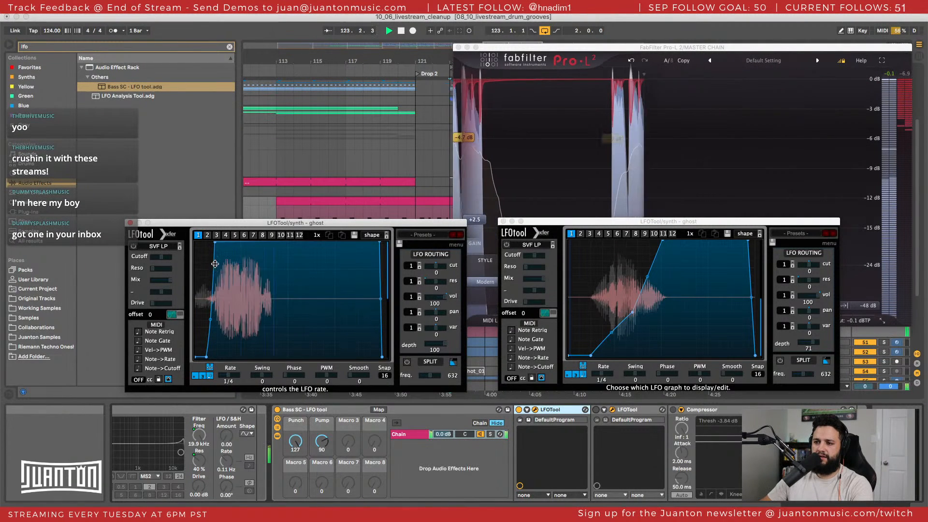
{"action": "left_click_drag", "start_coordinate": [215, 242], "coordinate": [221, 242]}
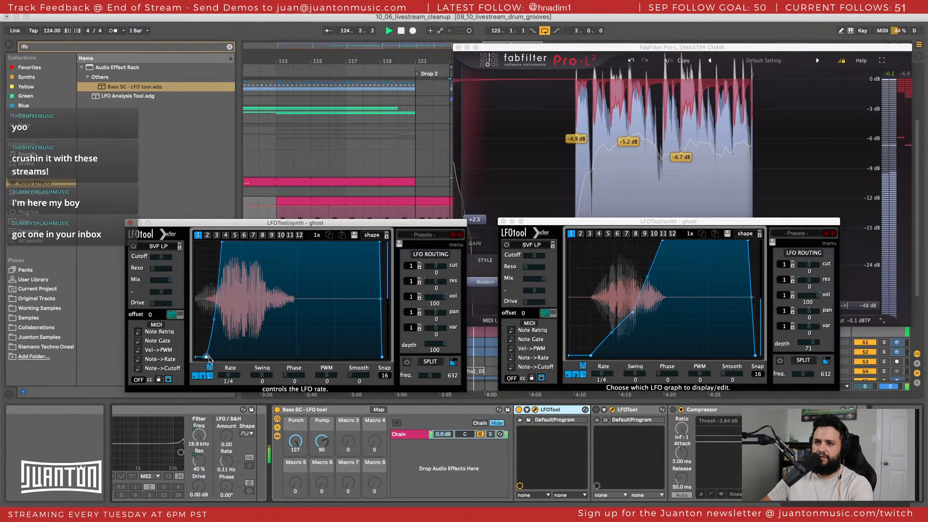
{"action": "left_click_drag", "start_coordinate": [208, 357], "coordinate": [220, 357]}
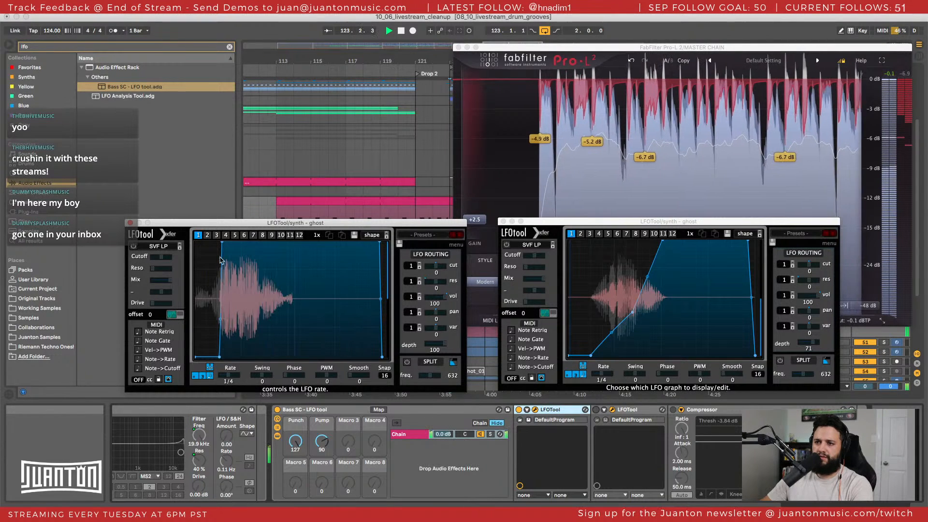
{"action": "left_click_drag", "start_coordinate": [222, 243], "coordinate": [229, 241]}
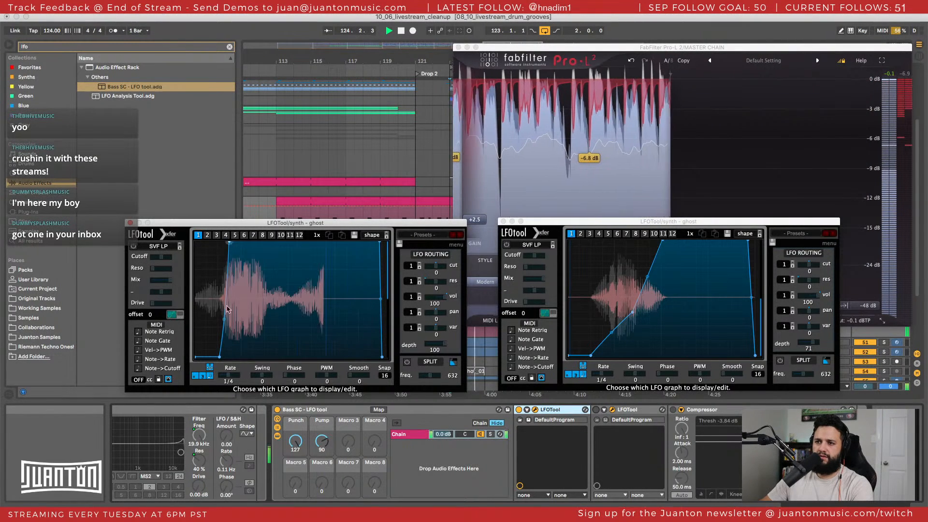
{"action": "left_click_drag", "start_coordinate": [224, 319], "coordinate": [216, 359]}
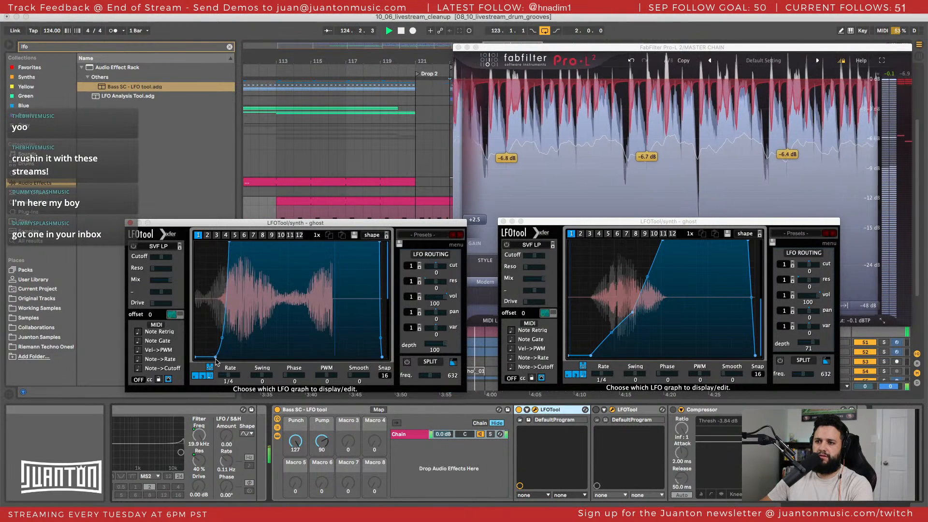
{"action": "key", "text": "space"}
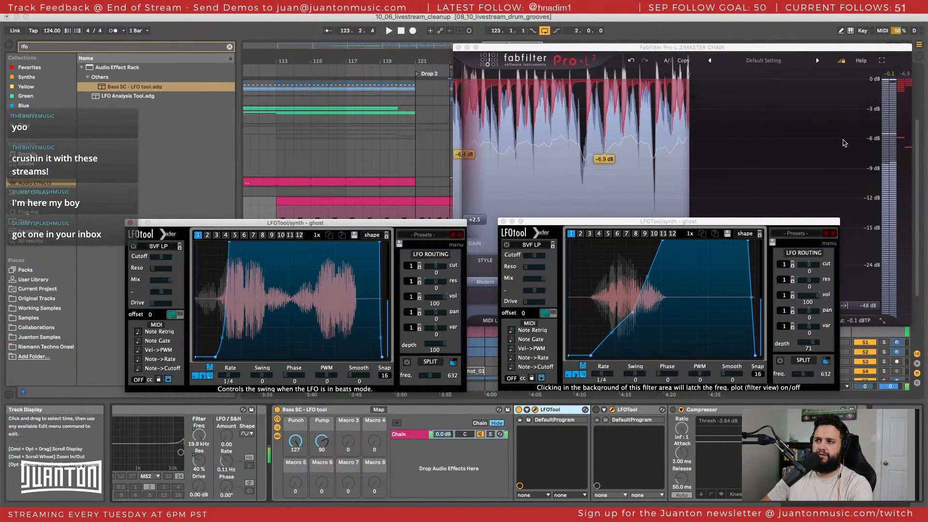
Close the limiter window, then solo the Kick and synth - ghost tracks and play the loop.
{"action": "left_click_drag", "start_coordinate": [505, 47], "coordinate": [283, 39]}
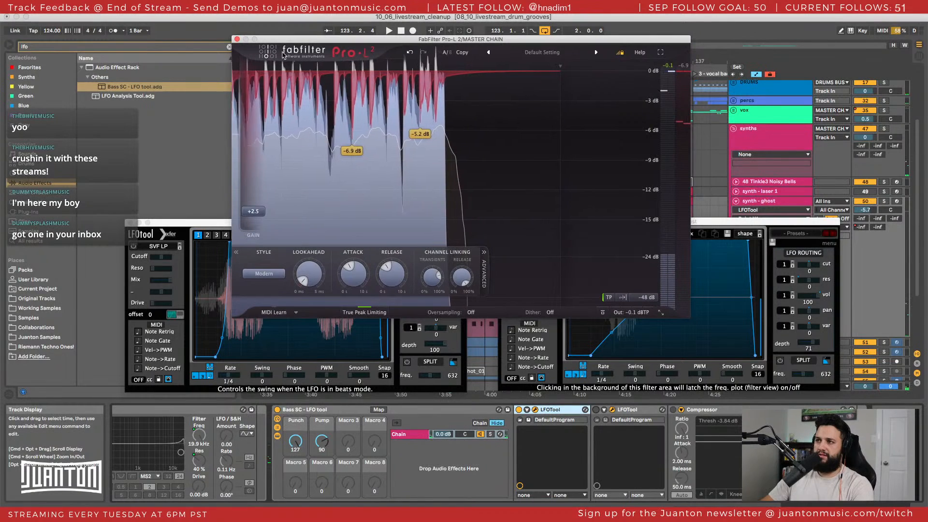
{"action": "left_click", "coordinate": [237, 38]}
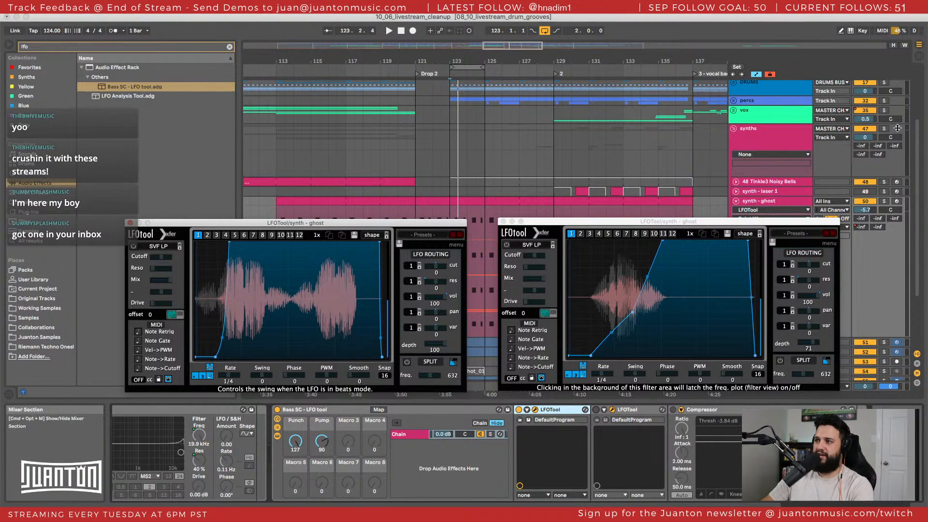
{"action": "scroll", "coordinate": [896, 132], "scroll_direction": "up", "scroll_amount": 5}
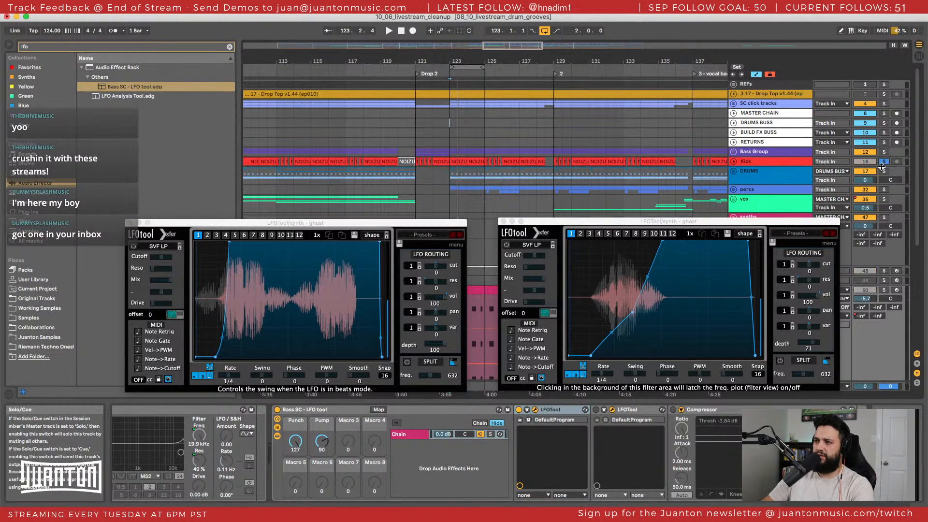
{"action": "scroll", "coordinate": [886, 167], "scroll_direction": "down", "scroll_amount": 8}
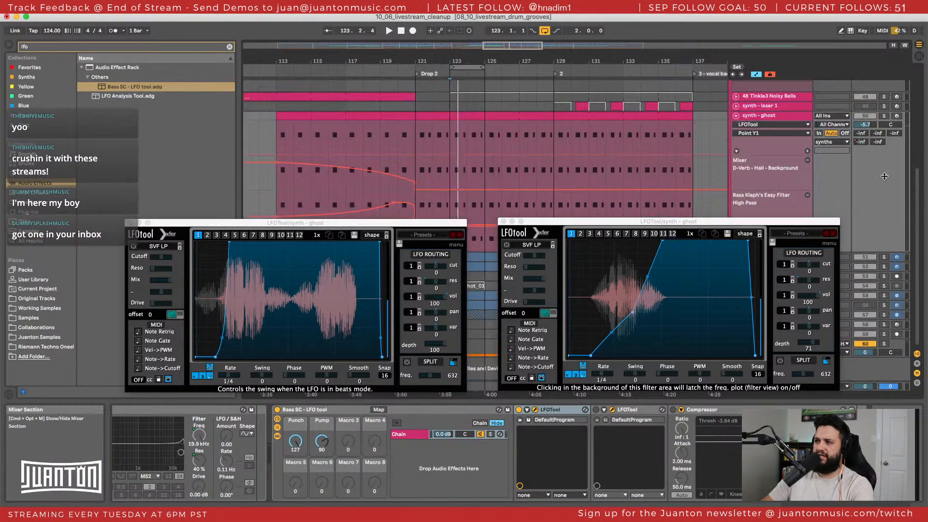
{"action": "left_click", "coordinate": [884, 115]}
{"action": "key", "text": "space"}
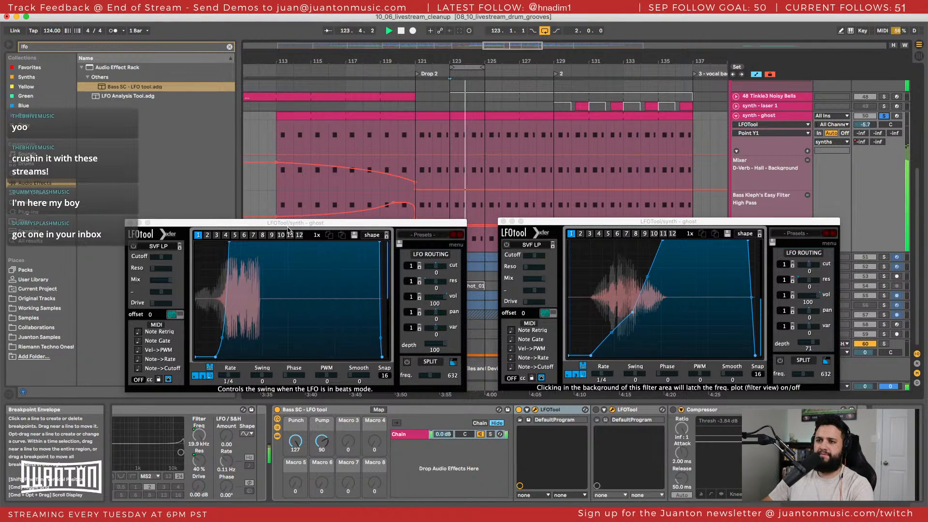
{"action": "left_click_drag", "start_coordinate": [286, 224], "coordinate": [257, 195]}
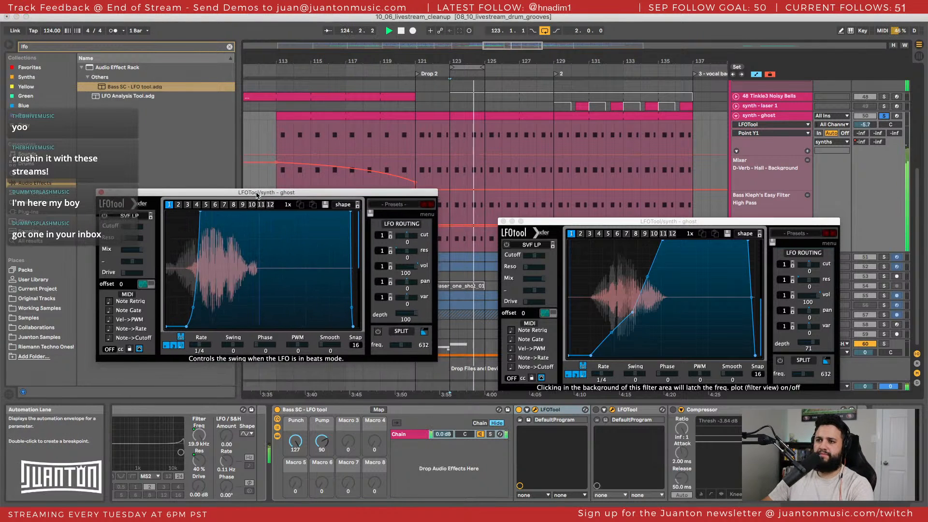
Select the first EQ Eight in the synth - ghost track's device chain and play the soloed loop to examine its spectrum.
{"action": "key", "text": "space"}
{"action": "left_click", "coordinate": [762, 117]}
{"action": "key", "text": "space"}
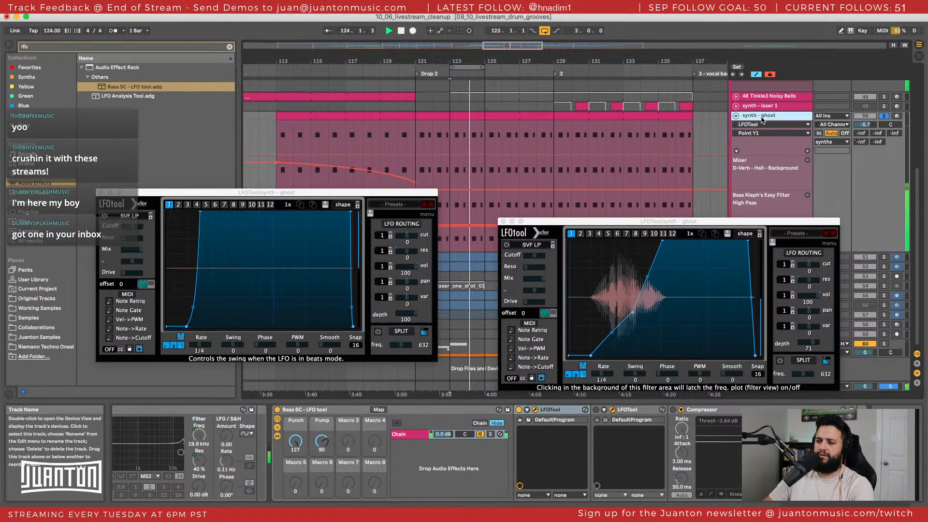
{"action": "key", "text": "space"}
{"action": "scroll", "coordinate": [157, 442], "scroll_direction": "left", "scroll_amount": 5}
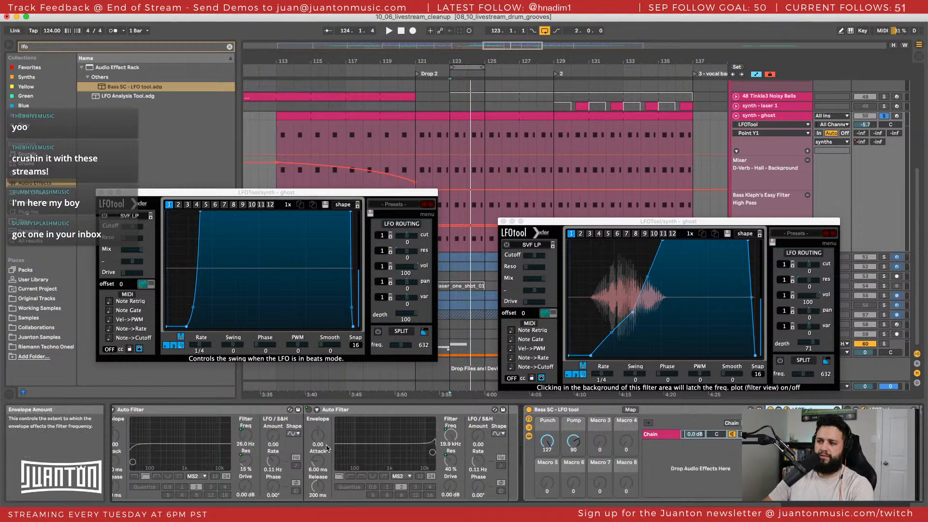
{"action": "scroll", "coordinate": [327, 447], "scroll_direction": "left", "scroll_amount": 10}
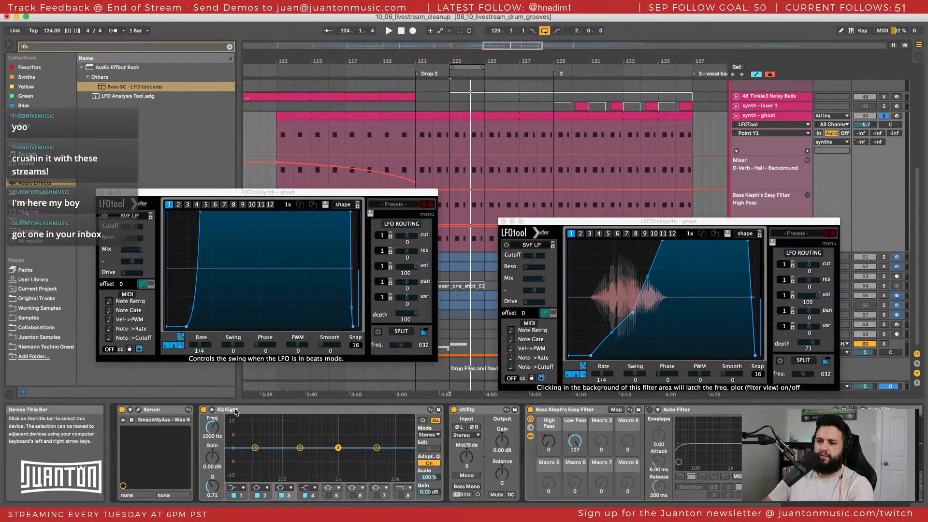
{"action": "left_click", "coordinate": [235, 411]}
{"action": "key", "text": "space"}
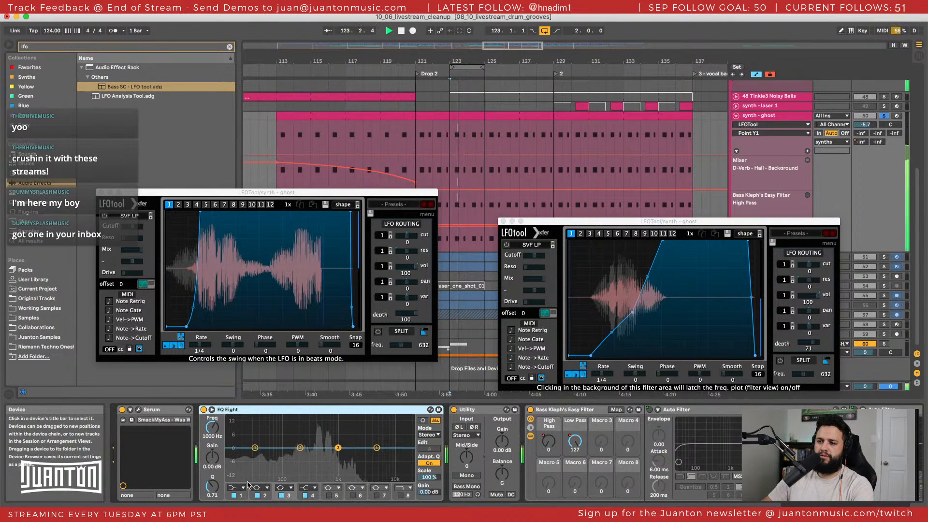
Stop playback and make band 1 of the synth - ghost EQ Eight a low cut at about 177 Hz.
{"action": "key", "text": "space"}
{"action": "left_click", "coordinate": [237, 488]}
{"action": "left_click", "coordinate": [236, 435]}
{"action": "left_click_drag", "start_coordinate": [212, 427], "coordinate": [212, 396]}
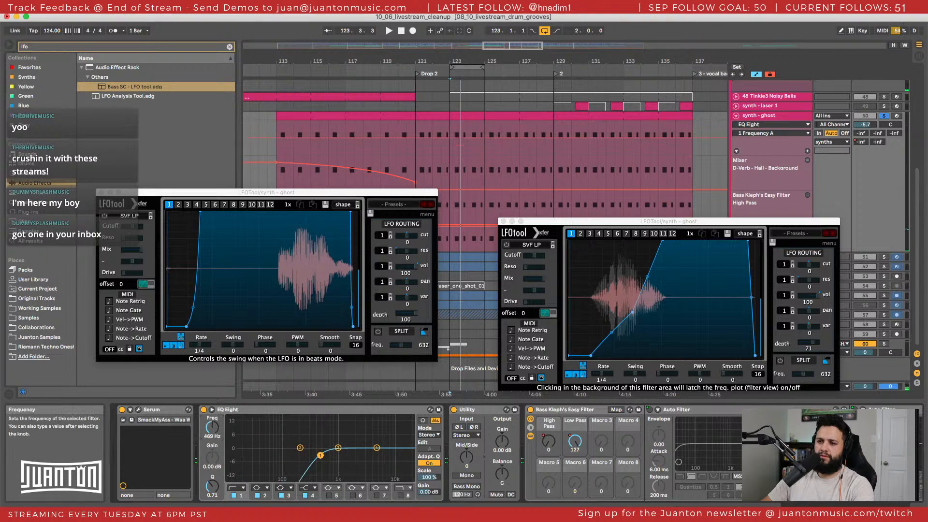
{"action": "scroll", "coordinate": [380, 462], "scroll_direction": "right", "scroll_amount": 10}
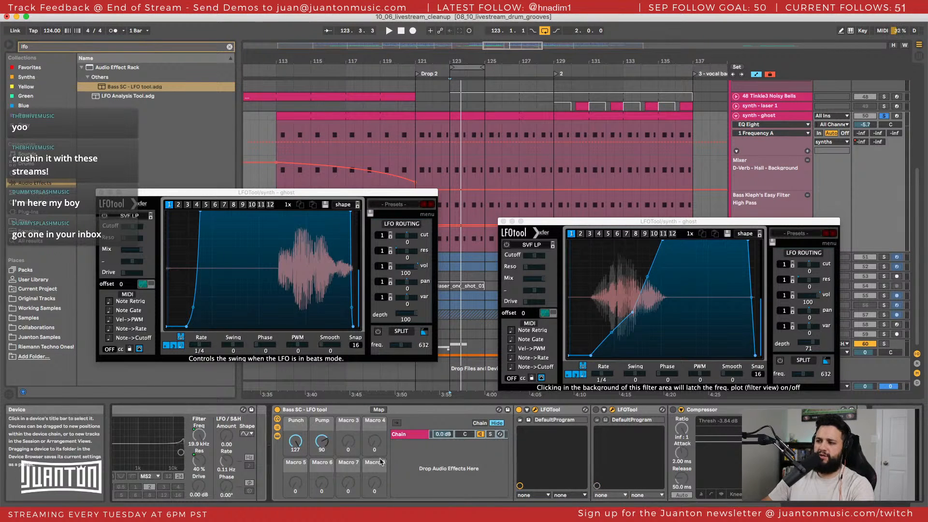
{"action": "scroll", "coordinate": [381, 462], "scroll_direction": "left", "scroll_amount": 10}
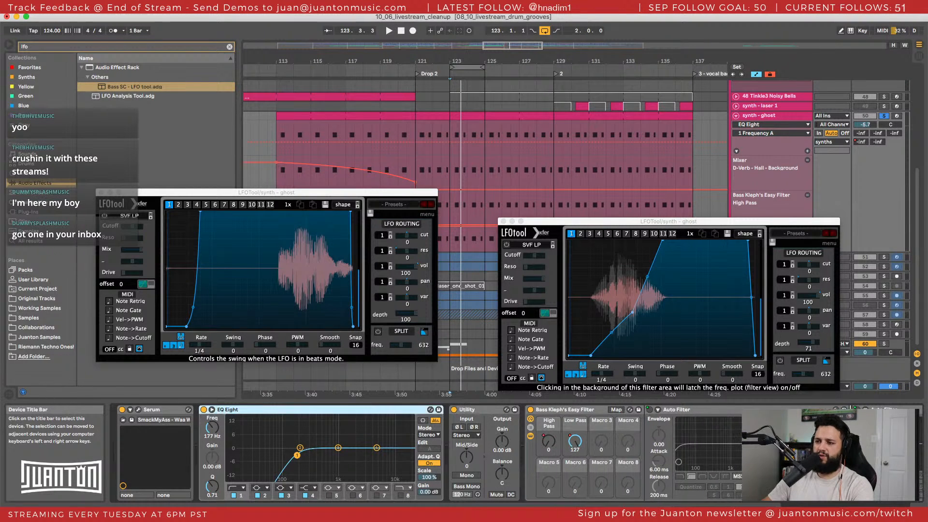
Move the EQ Eight down the synth - ghost device chain, placing it after the second Auto Filter.
{"action": "scroll", "coordinate": [427, 453], "scroll_direction": "right", "scroll_amount": 5}
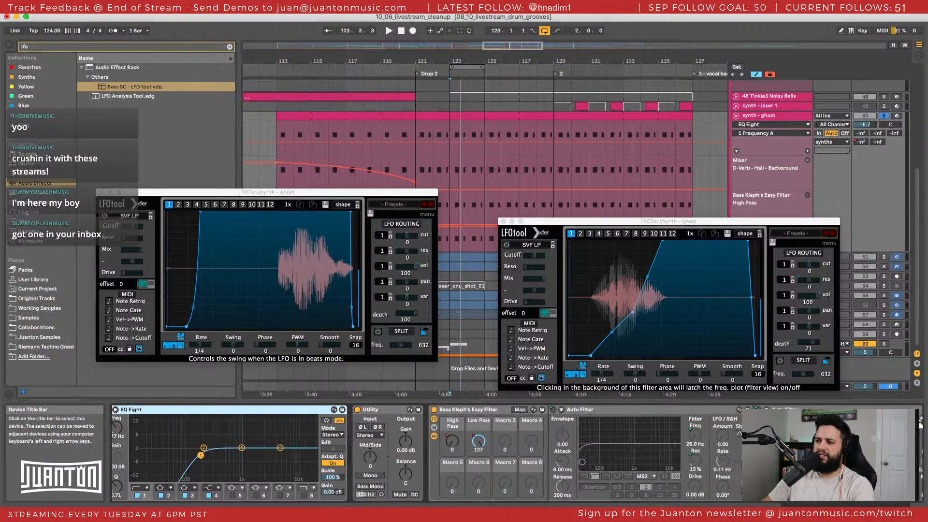
{"action": "scroll", "coordinate": [427, 453], "scroll_direction": "right", "scroll_amount": 5}
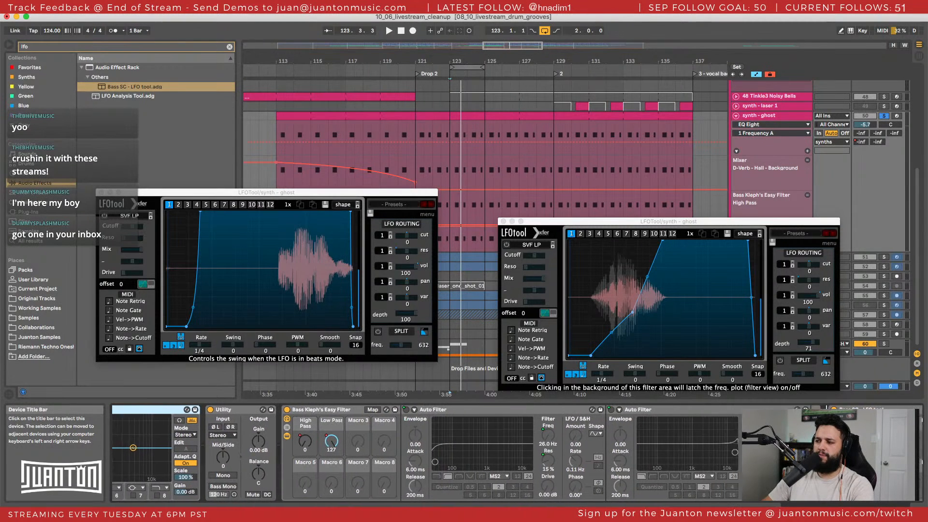
{"action": "scroll", "coordinate": [732, 426], "scroll_direction": "right", "scroll_amount": 1}
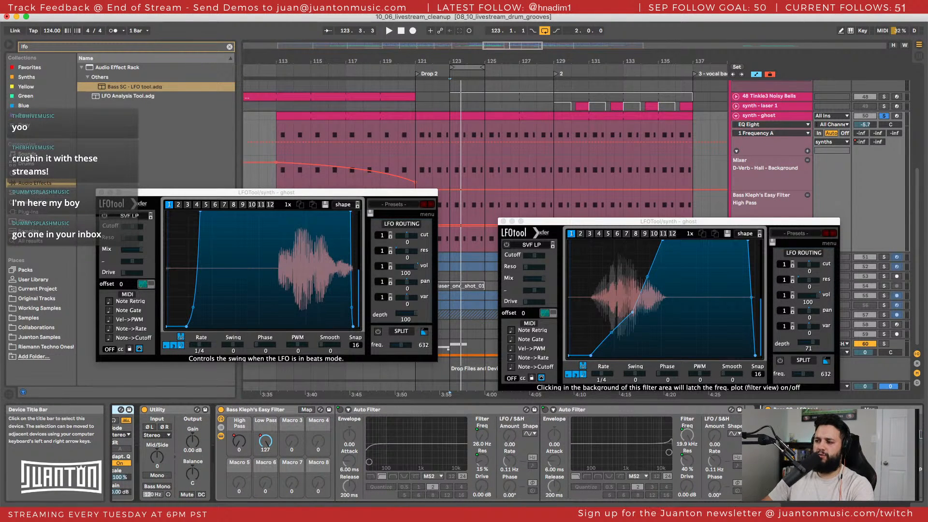
{"action": "scroll", "coordinate": [732, 426], "scroll_direction": "right", "scroll_amount": 9}
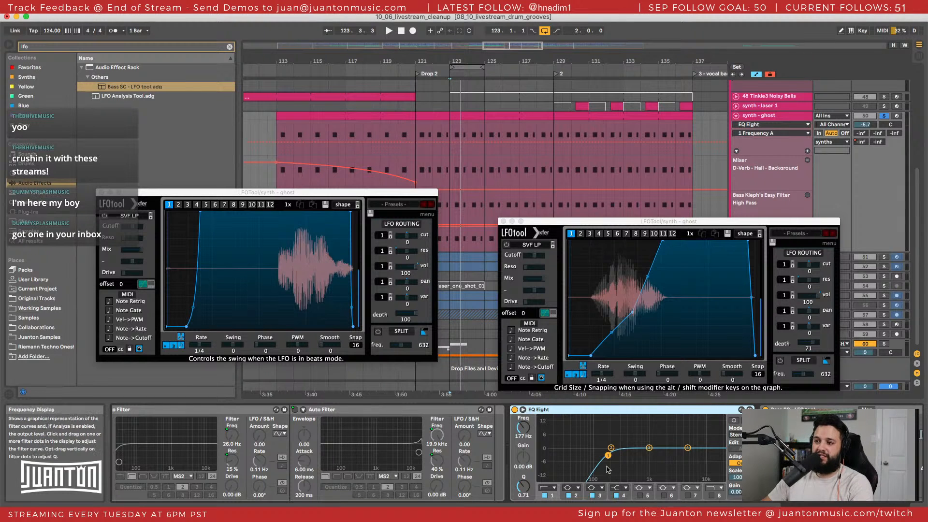
Try raising the EQ Eight low cut to about 211 Hz and 272 Hz while auditioning the loop.
{"action": "left_click_drag", "start_coordinate": [610, 459], "coordinate": [612, 456]}
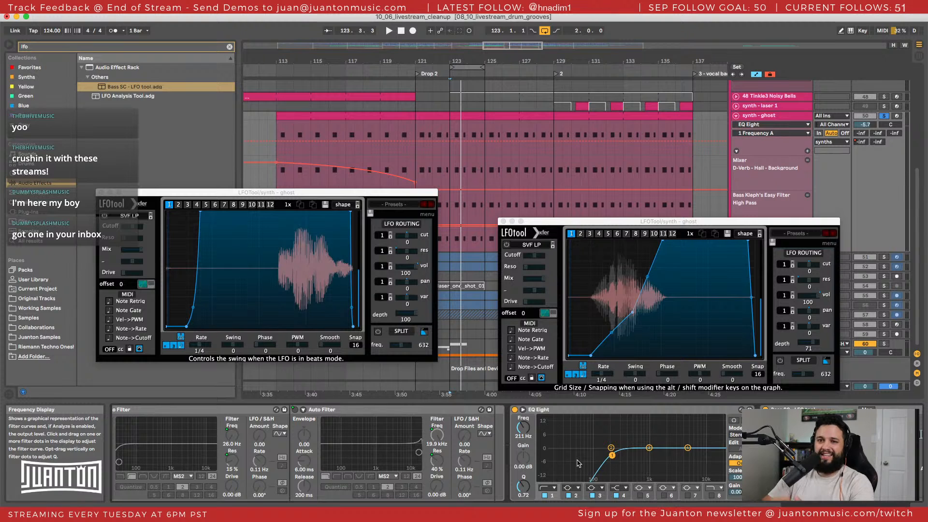
{"action": "key", "text": "space"}
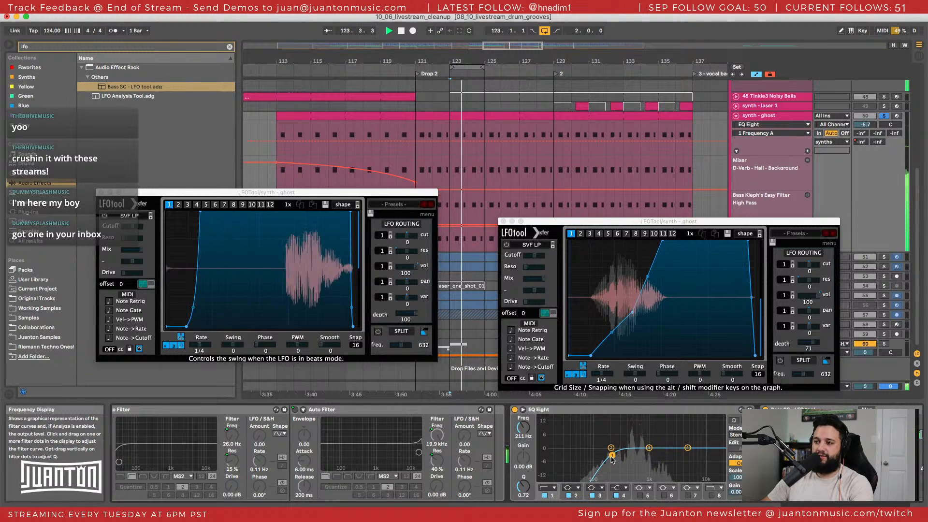
{"action": "left_click_drag", "start_coordinate": [611, 459], "coordinate": [616, 463]}
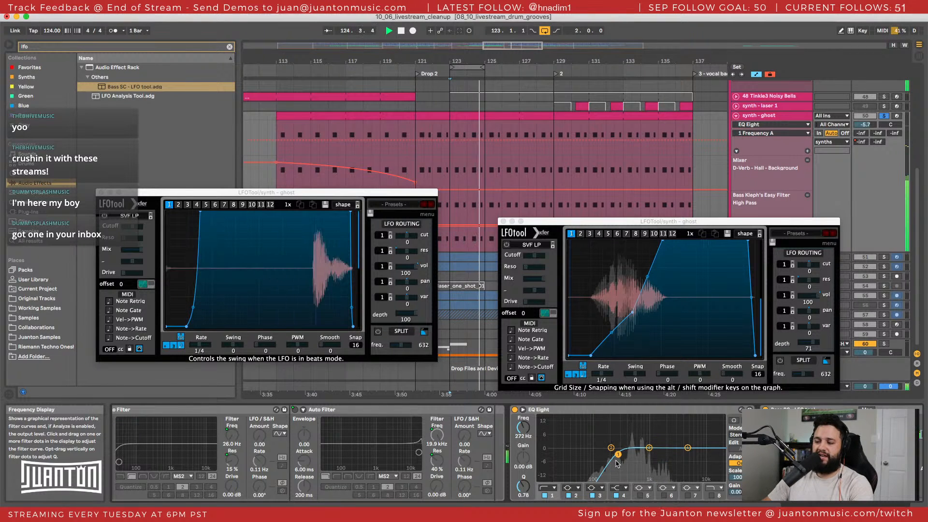
Enable band 6 of the EQ Eight, boost it about 7.3 dB near 4.84 kHz, and turn on audition mode.
{"action": "left_click", "coordinate": [688, 448]}
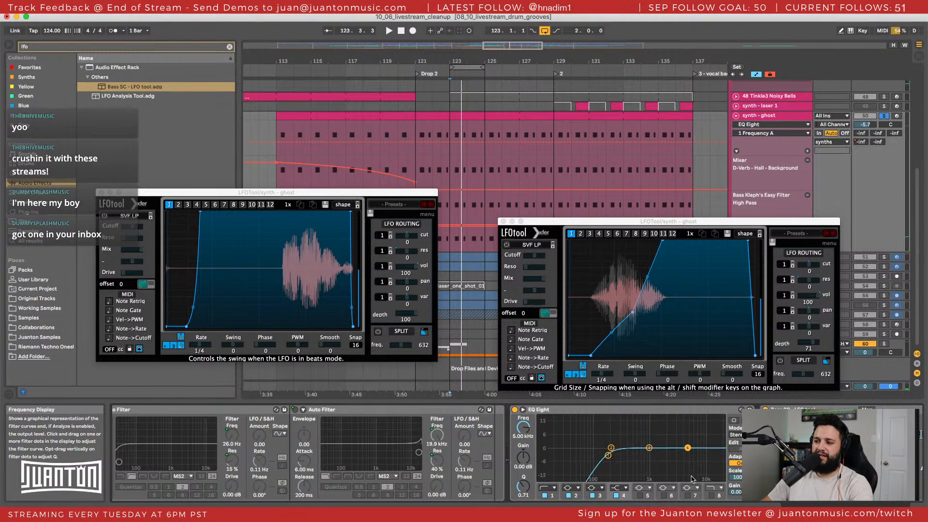
{"action": "left_click", "coordinate": [667, 495]}
{"action": "left_click_drag", "start_coordinate": [689, 448], "coordinate": [686, 433]}
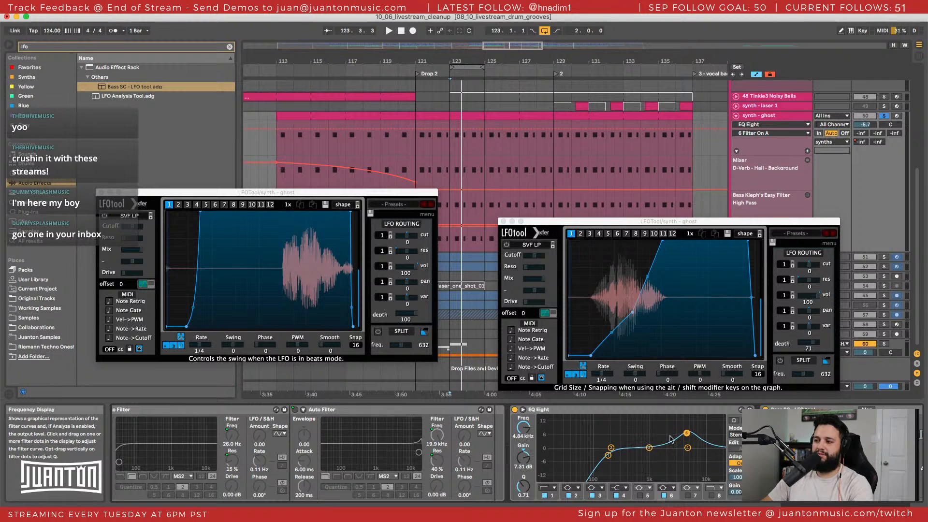
{"action": "left_click", "coordinate": [733, 420]}
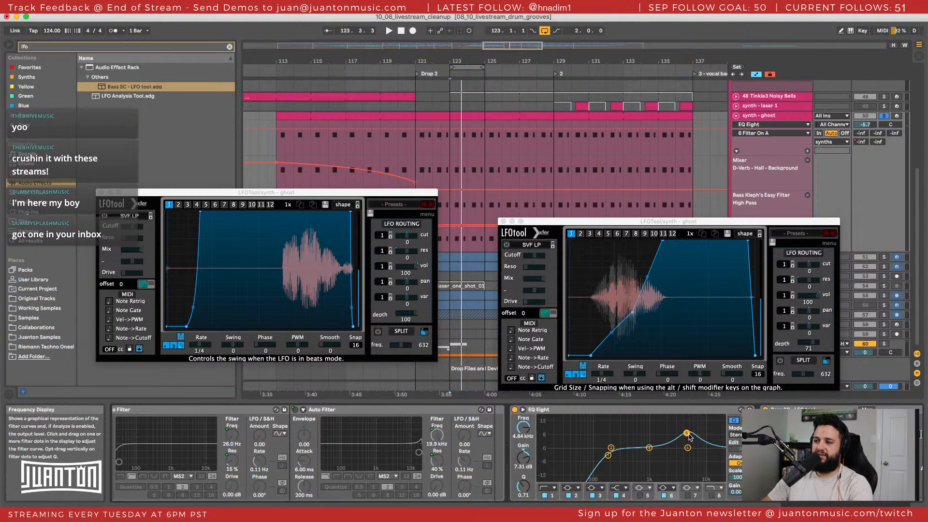
Narrow the band 6 boost to a Q of 2.11 and sweep it down to about 1.19 kHz while listening to the loop.
{"action": "left_click_drag", "start_coordinate": [686, 433], "coordinate": [687, 431]}
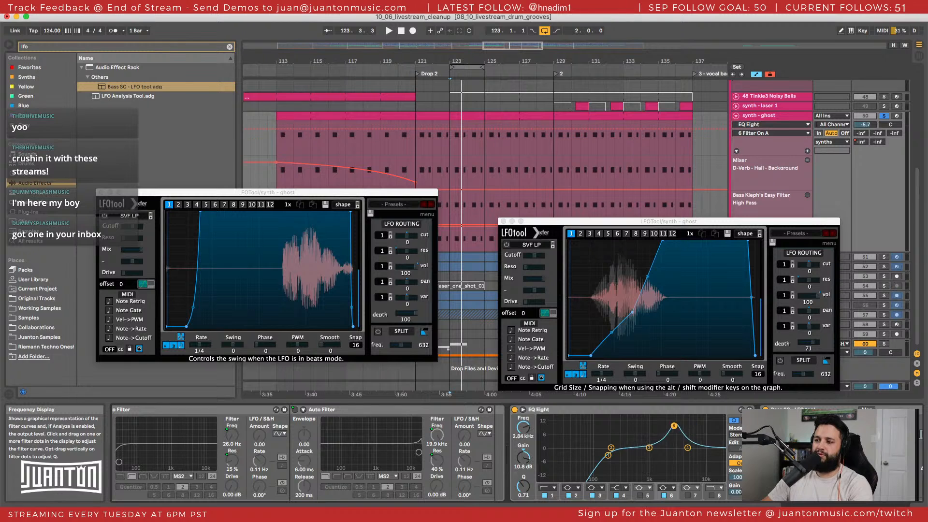
{"action": "mouse_move", "coordinate": [673, 426]}
{"action": "left_mouse_down"}
{"action": "mouse_move", "coordinate": [689, 423]}
{"action": "mouse_move", "coordinate": [655, 421]}
{"action": "mouse_move", "coordinate": [690, 424]}
{"action": "mouse_move", "coordinate": [628, 426]}
{"action": "mouse_move", "coordinate": [666, 431]}
{"action": "left_mouse_up"}
{"action": "key", "text": "space"}
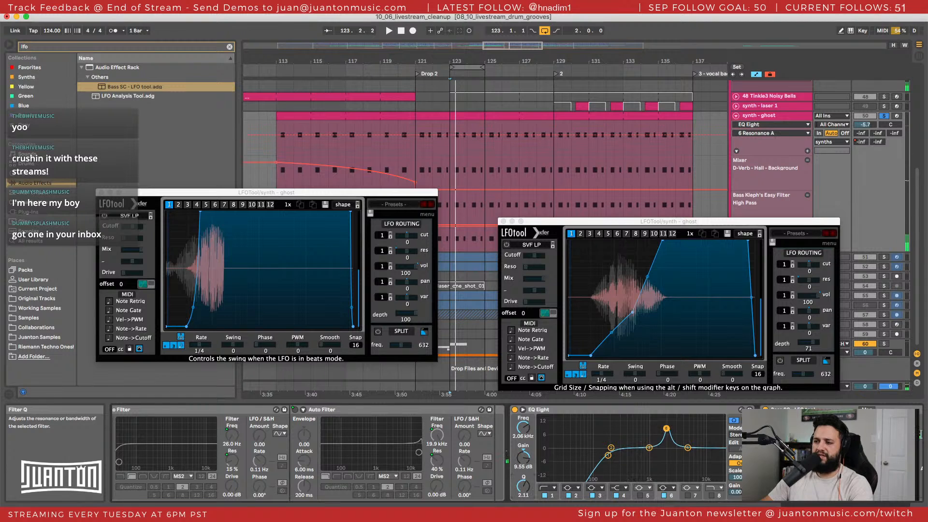
{"action": "key", "text": "space"}
{"action": "left_click_drag", "start_coordinate": [666, 428], "coordinate": [668, 422]}
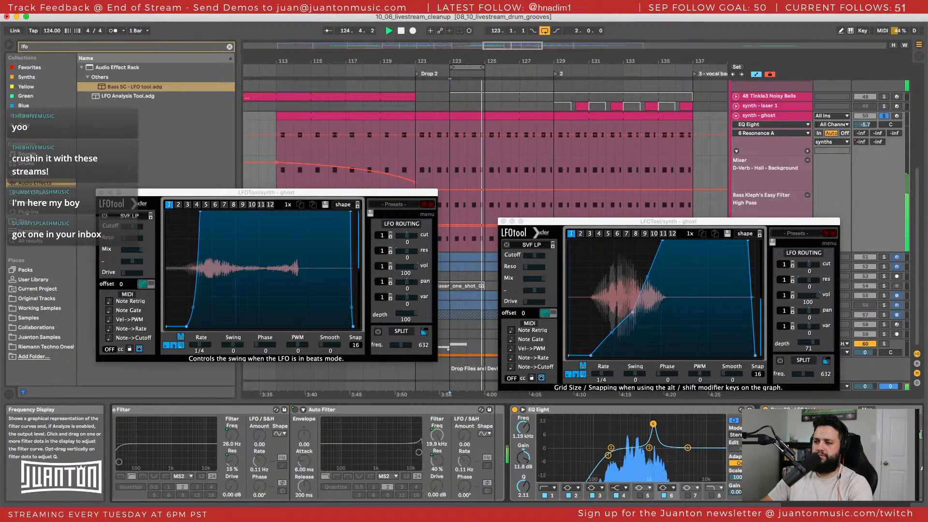
Turn band 6 into a narrow cut at about 1.53 kHz, trying −5 dB gain and settling on about −6.9 dB with Q 6.16.
{"action": "left_click_drag", "start_coordinate": [654, 424], "coordinate": [658, 454]}
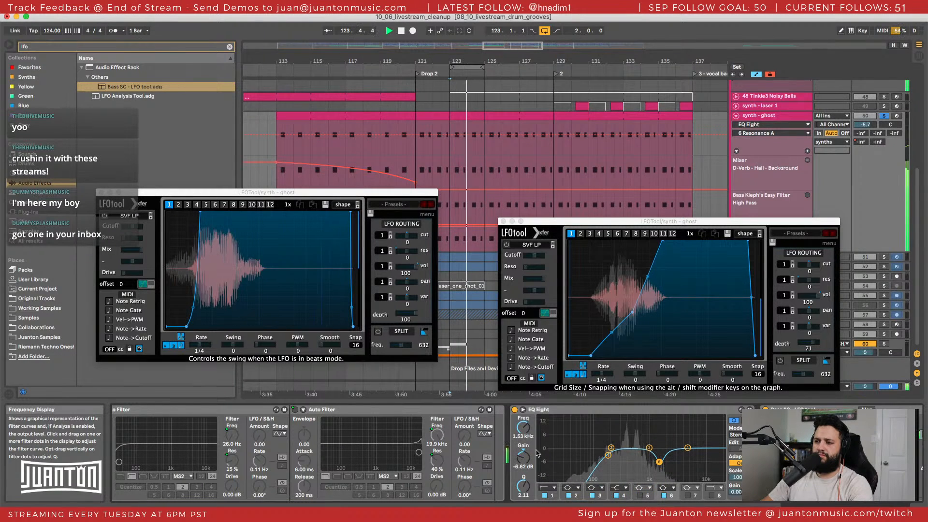
{"action": "left_click", "coordinate": [520, 460]}
{"action": "type", "text": "-5"}
{"action": "key", "text": "Return"}
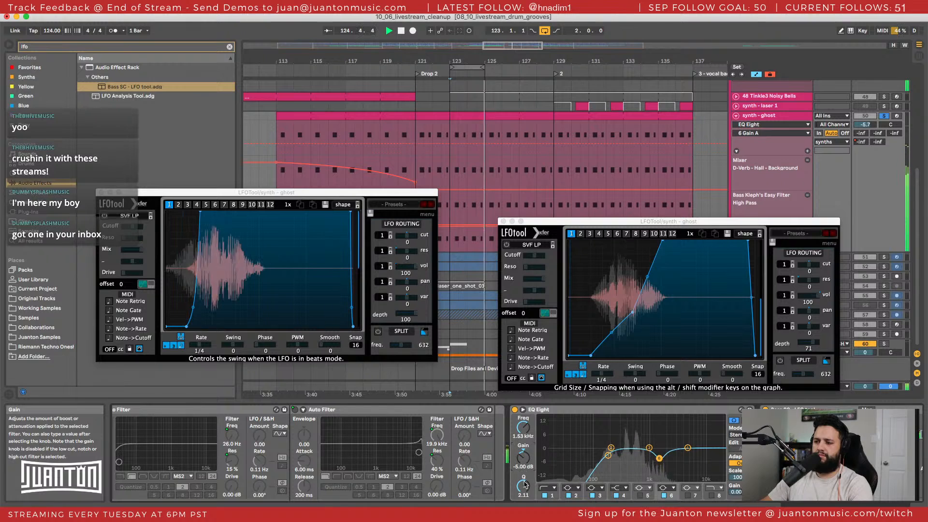
{"action": "left_click_drag", "start_coordinate": [521, 490], "coordinate": [523, 465]}
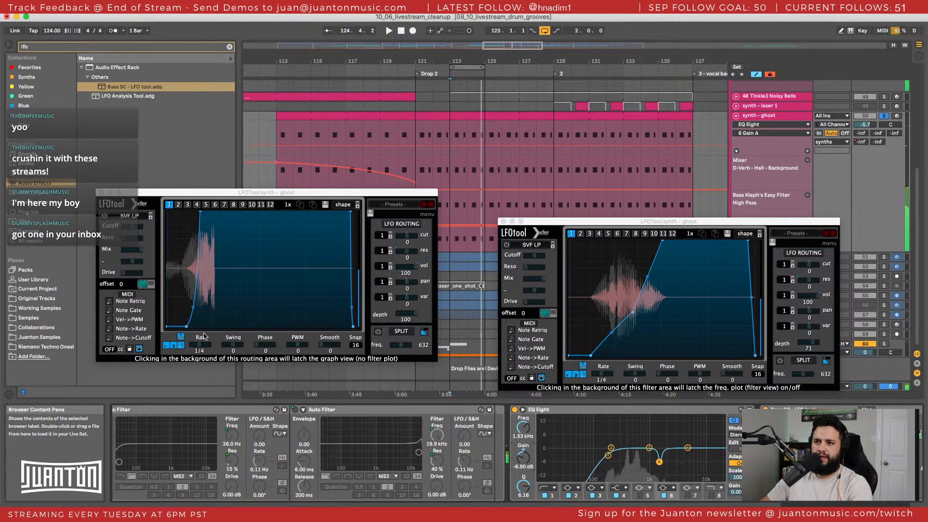
Make the first LFOTool curve rise more gradually by moving its lower point earlier and upper point later, then close both LFOTool windows.
{"action": "left_click_drag", "start_coordinate": [184, 325], "coordinate": [178, 328]}
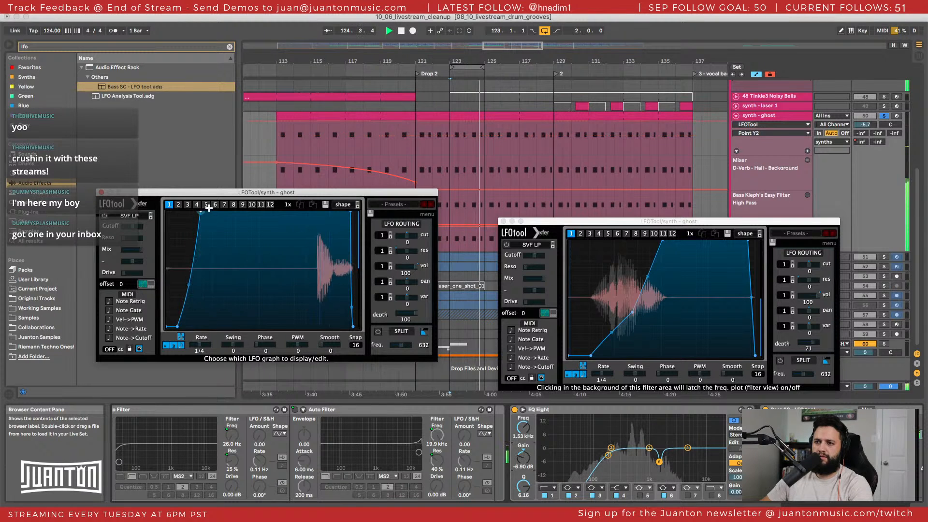
{"action": "left_click_drag", "start_coordinate": [201, 212], "coordinate": [212, 209]}
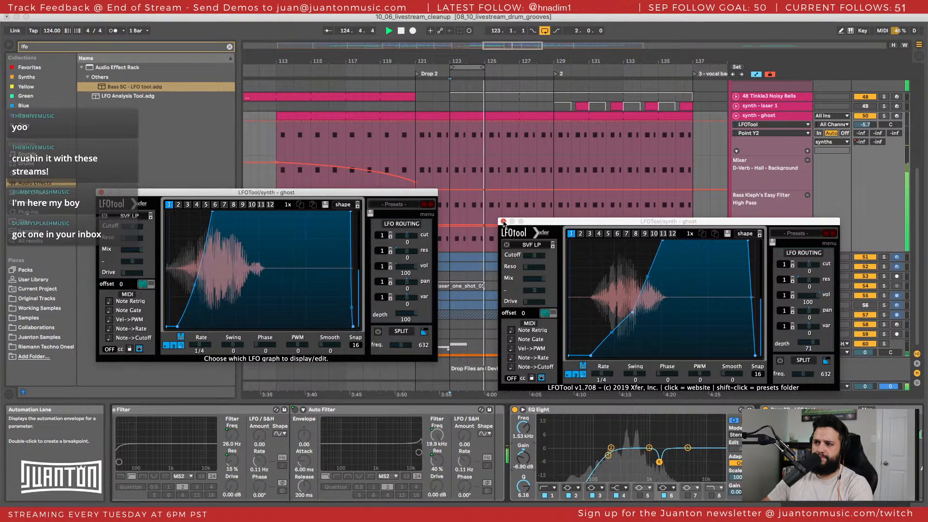
{"action": "left_click", "coordinate": [503, 221]}
{"action": "key", "text": "space"}
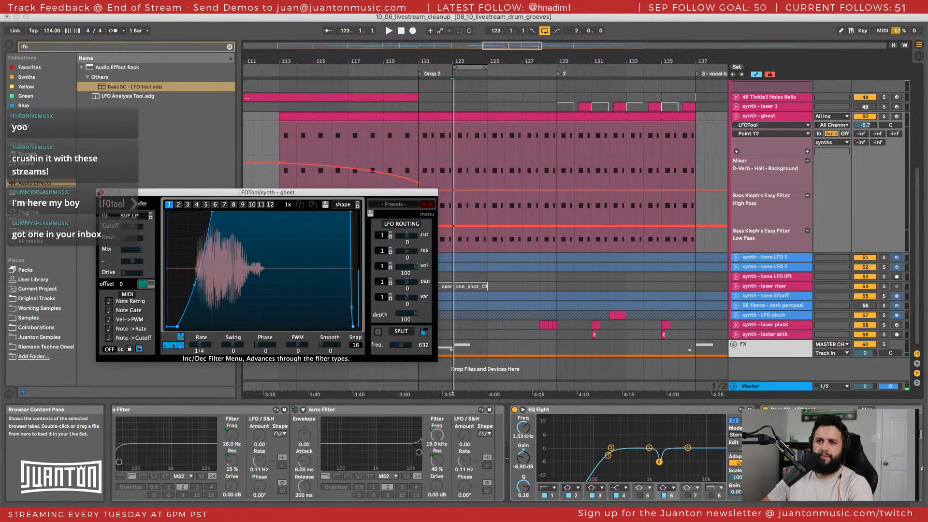
{"action": "left_click", "coordinate": [101, 193]}
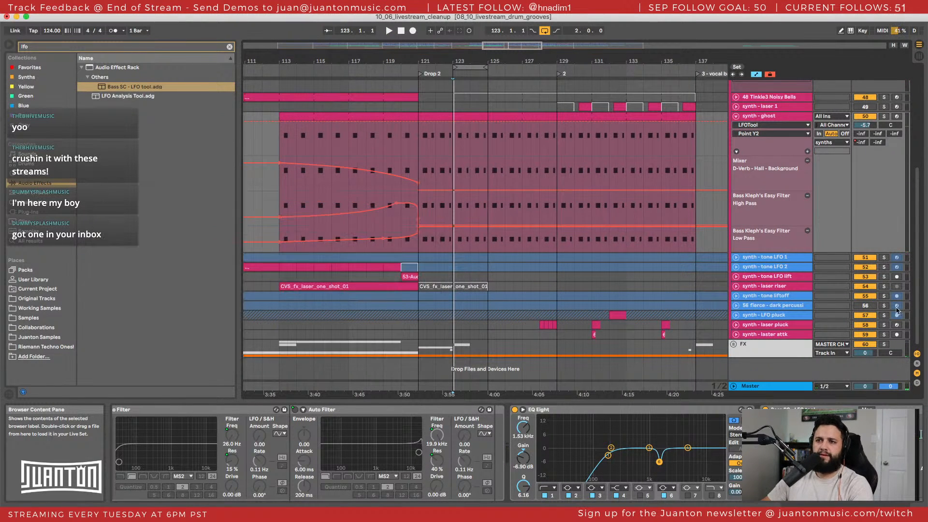
Turn on the synth - ghost track's Compressor and set its sidechain source to the kick click track.
{"action": "left_click", "coordinate": [767, 120]}
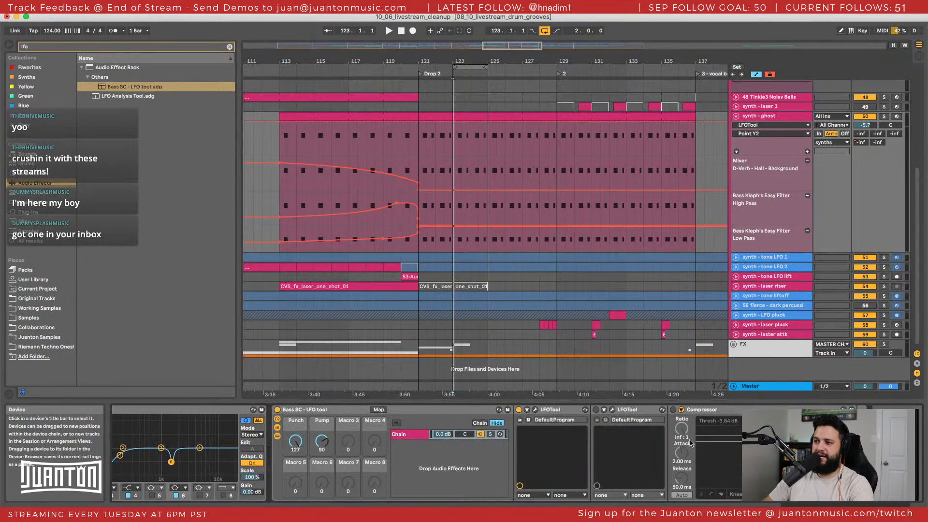
{"action": "left_click", "coordinate": [694, 415]}
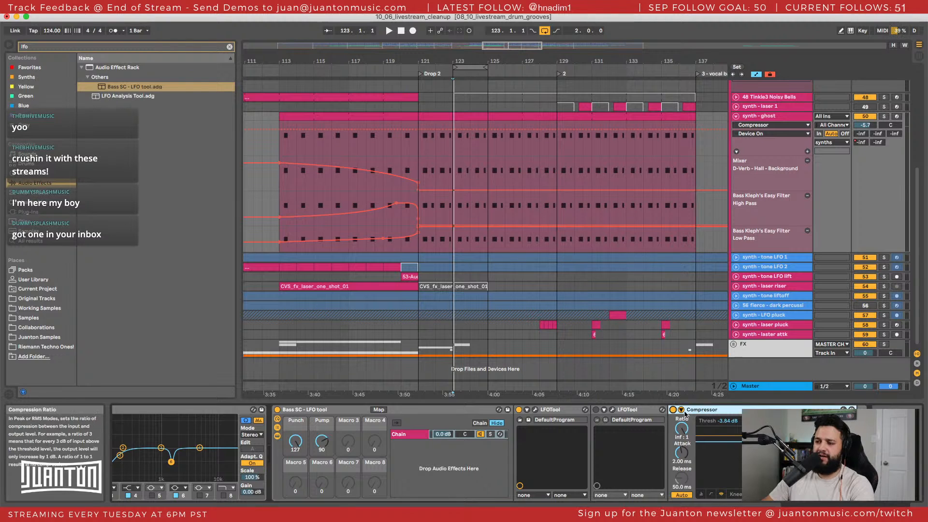
{"action": "left_click", "coordinate": [681, 409]}
{"action": "left_click", "coordinate": [602, 434]}
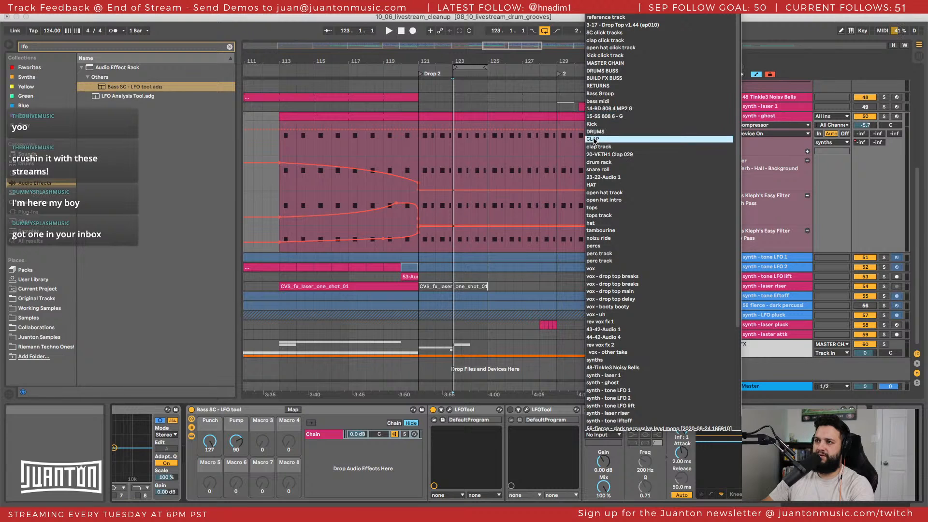
{"action": "left_click", "coordinate": [604, 56]}
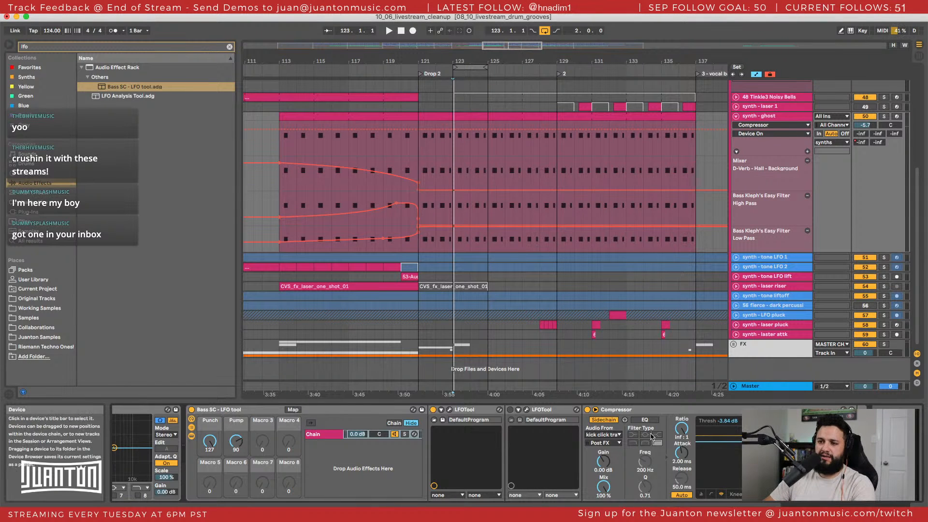
Delete the bypassed second LFOTool and lower the Compressor's threshold to about −15.9 dB while checking the loop.
{"action": "left_click", "coordinate": [549, 410]}
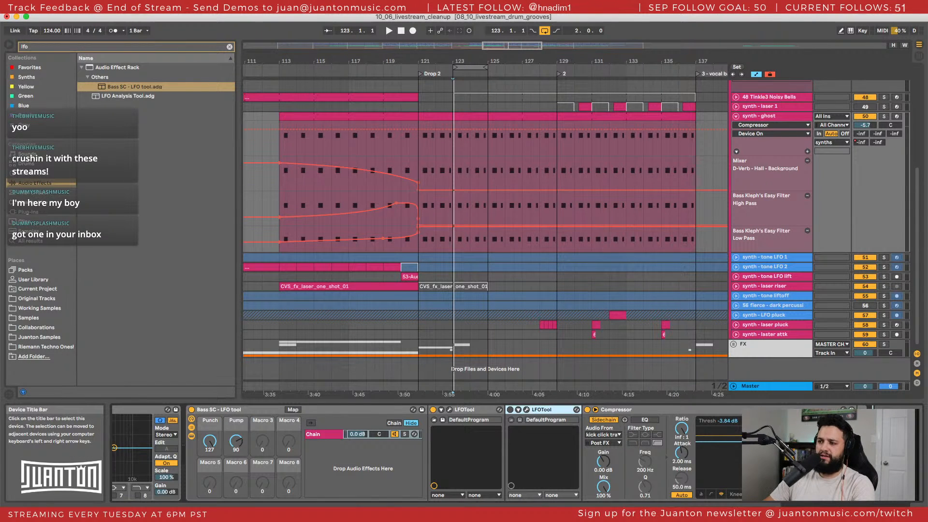
{"action": "key", "text": "Delete"}
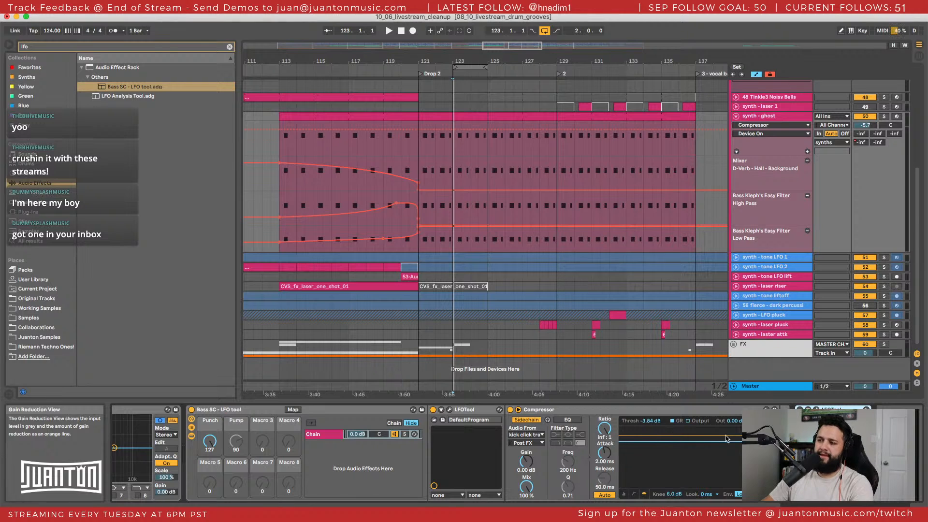
{"action": "key", "text": "space"}
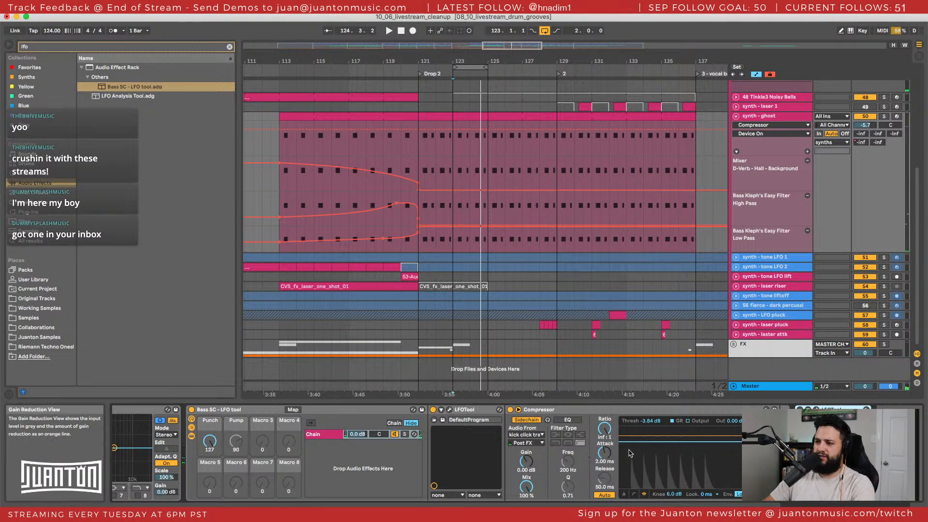
{"action": "left_click_drag", "start_coordinate": [641, 441], "coordinate": [640, 456]}
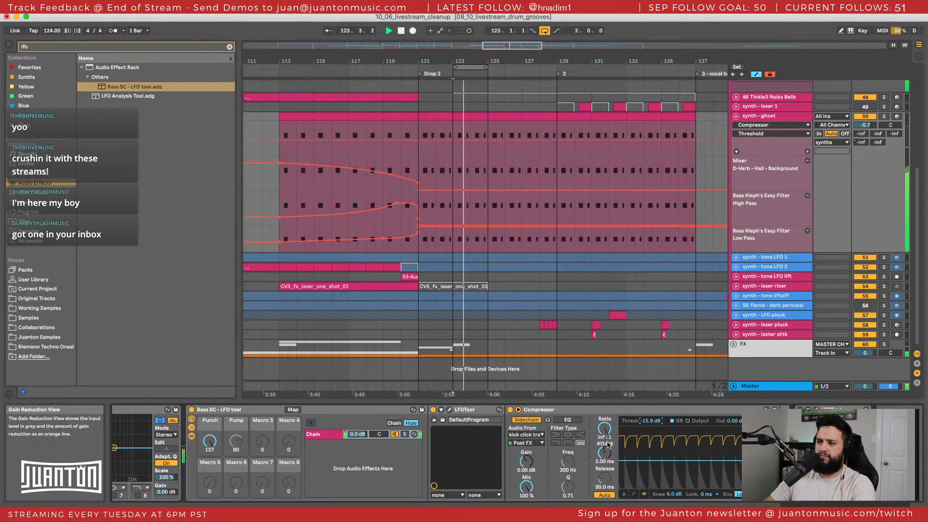
Audition synth - ghost in solo and in the mix while shifting EQ Eight's band 1 low cut, trying 400 Hz and settling on about 114 Hz.
{"action": "left_click", "coordinate": [884, 117]}
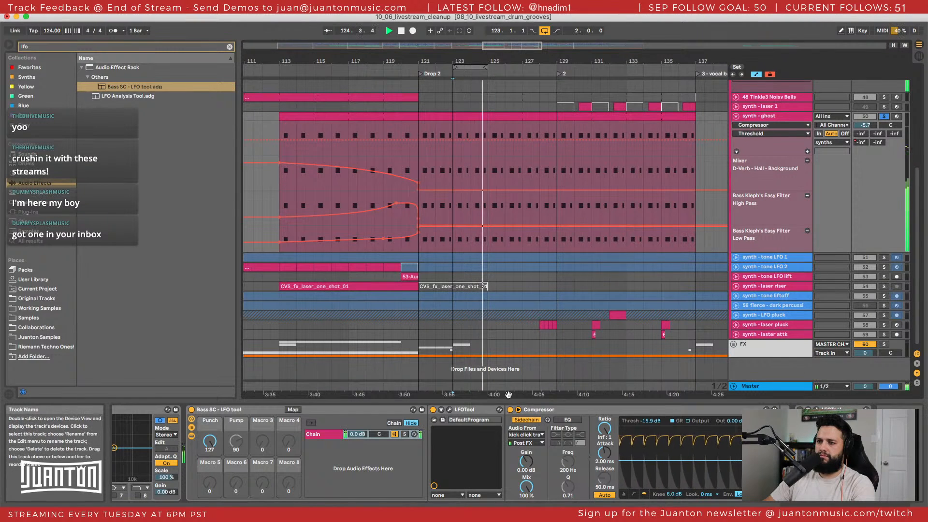
{"action": "scroll", "coordinate": [520, 454], "scroll_direction": "left", "scroll_amount": 12}
{"action": "scroll", "coordinate": [520, 454], "scroll_direction": "right", "scroll_amount": 2}
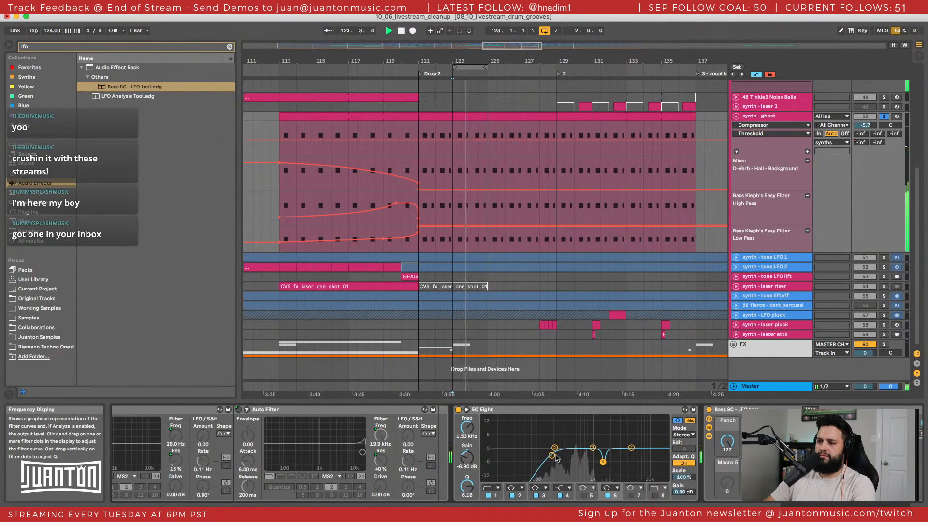
{"action": "left_click_drag", "start_coordinate": [551, 455], "coordinate": [561, 457]}
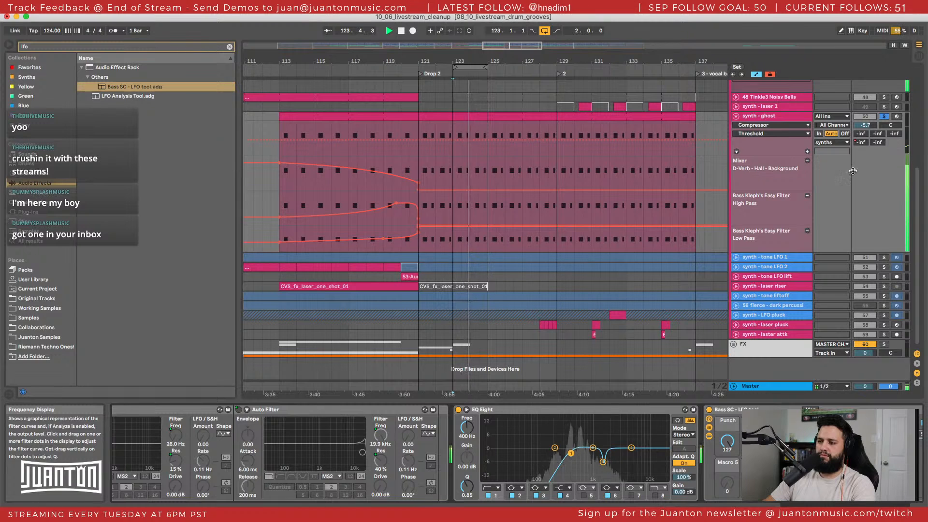
{"action": "left_click", "coordinate": [884, 116]}
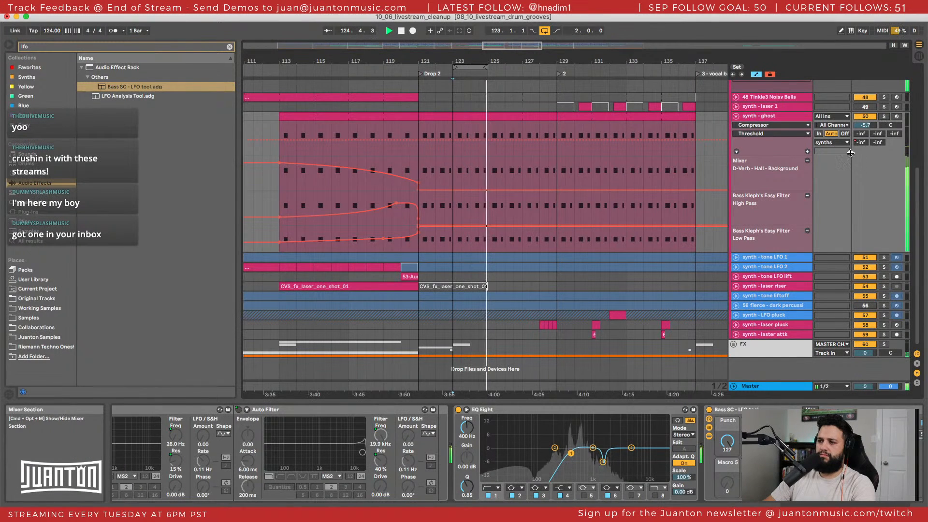
{"action": "left_click_drag", "start_coordinate": [568, 454], "coordinate": [568, 454]}
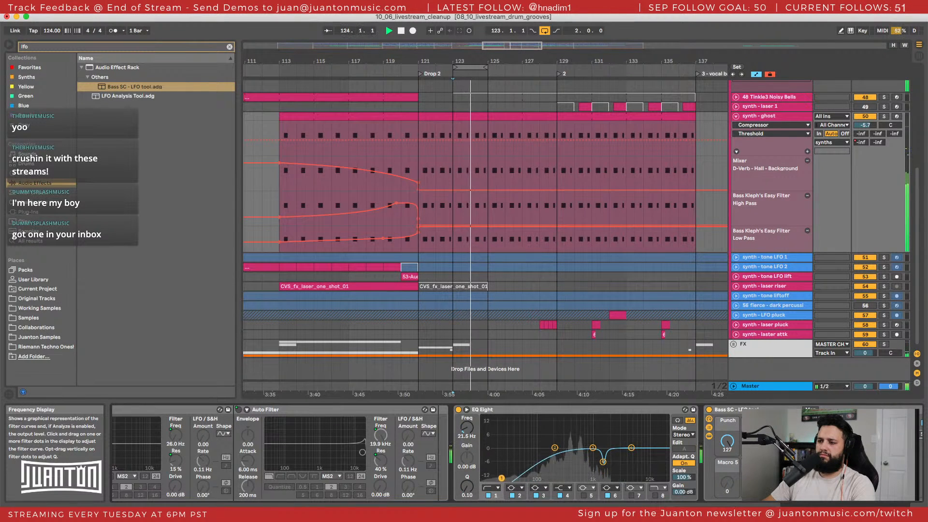
{"action": "left_click_drag", "start_coordinate": [501, 477], "coordinate": [540, 457]}
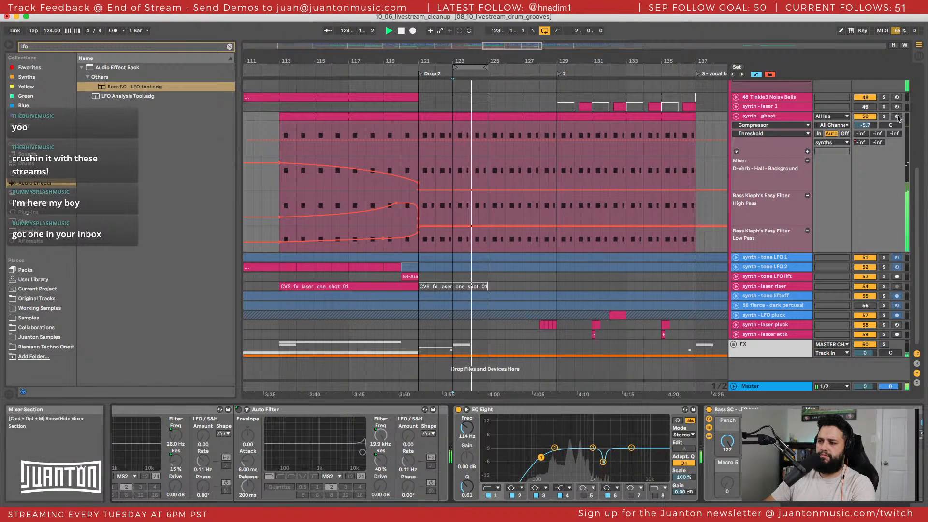
{"action": "key", "text": "space"}
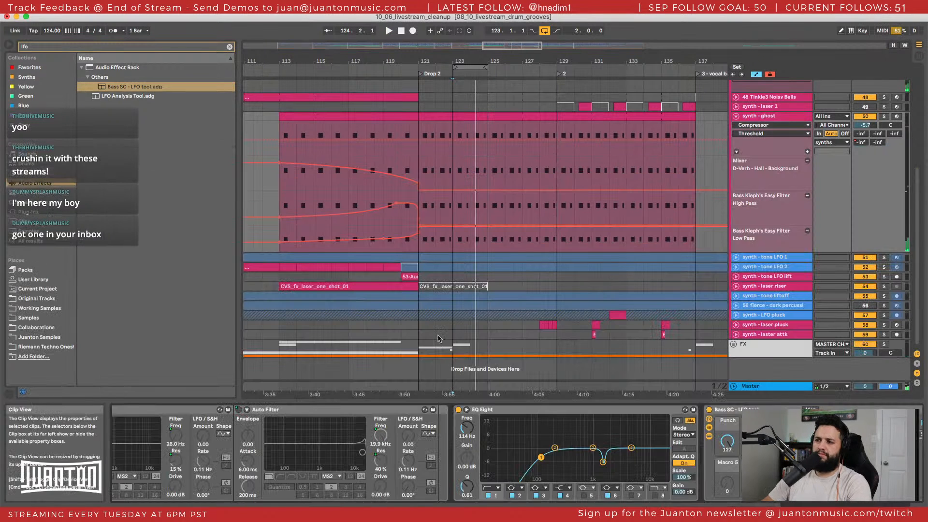
Fold the synth - ghost track and bring up the Master track's device chain.
{"action": "left_click", "coordinate": [736, 116]}
{"action": "scroll", "coordinate": [742, 145], "scroll_direction": "up", "scroll_amount": 3}
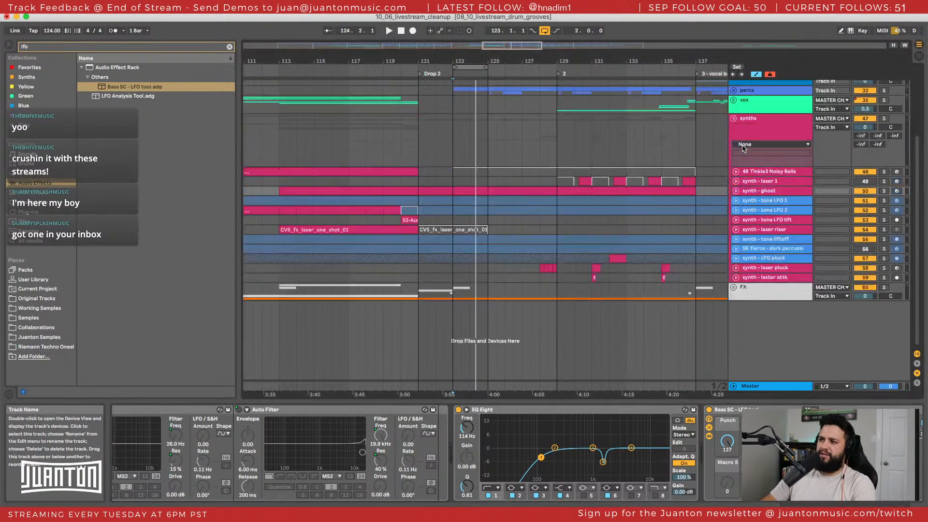
{"action": "scroll", "coordinate": [742, 148], "scroll_direction": "up", "scroll_amount": 2}
{"action": "left_click", "coordinate": [742, 148]}
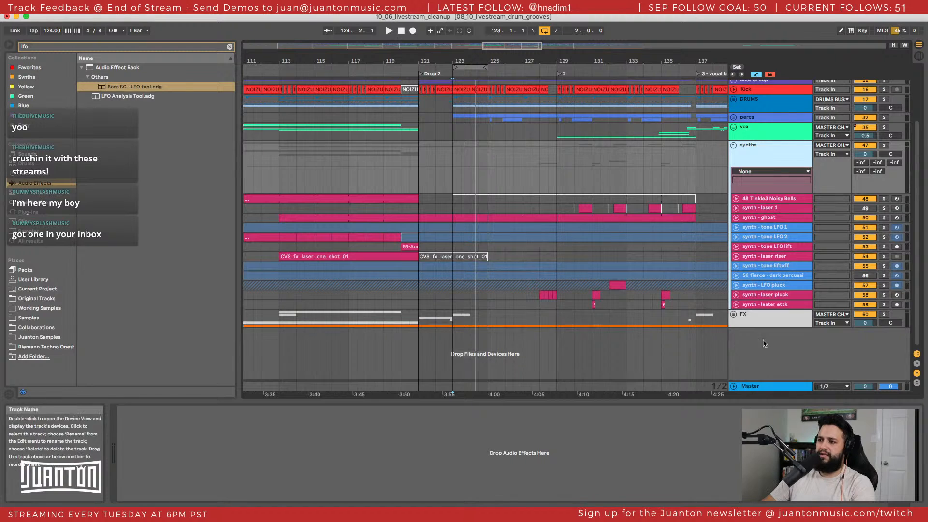
{"action": "left_click", "coordinate": [751, 387]}
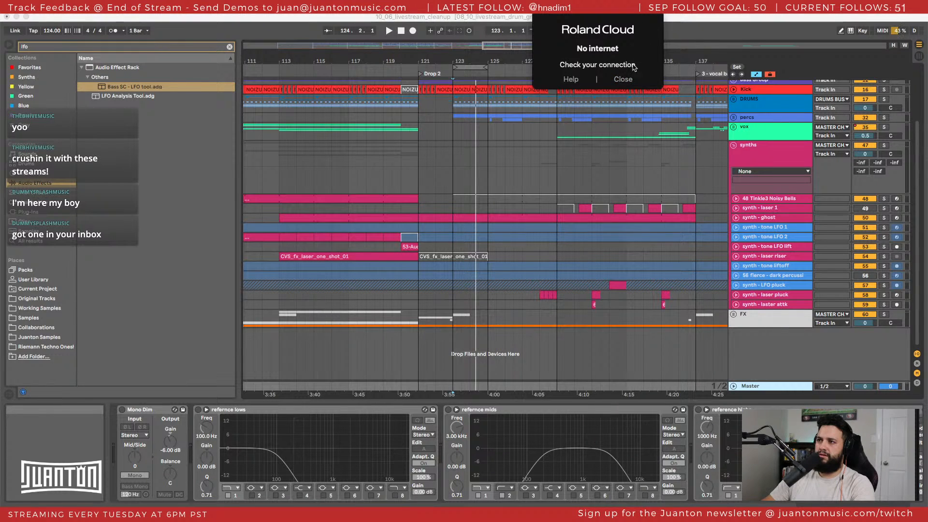
{"action": "left_click", "coordinate": [682, 20]}
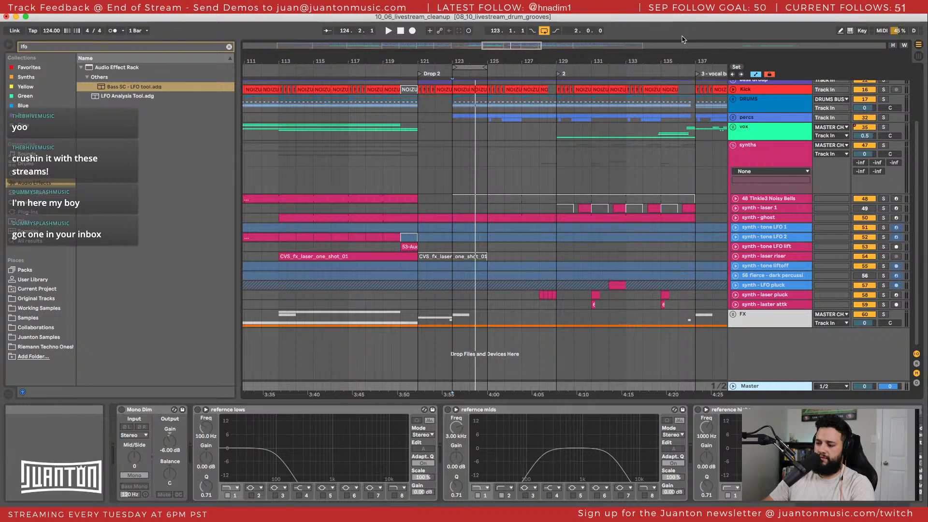
{"action": "left_click", "coordinate": [640, 6]}
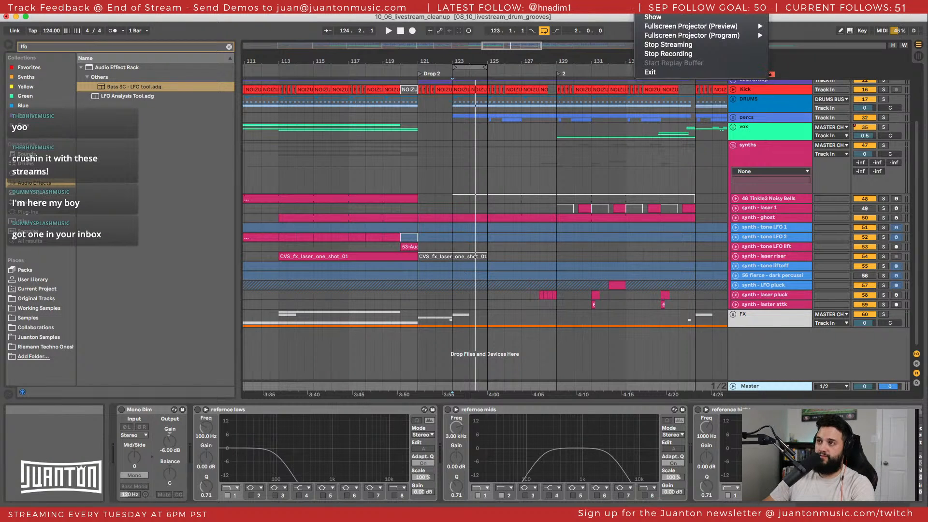
{"action": "left_click", "coordinate": [641, 6]}
{"action": "left_click", "coordinate": [656, 6]}
{"action": "left_click", "coordinate": [656, 6]}
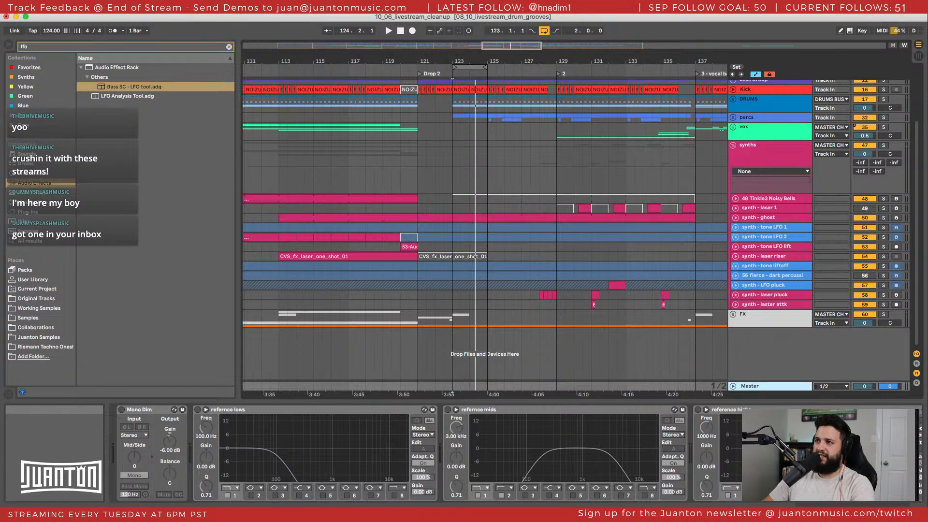
Open the Roland Cloud Manager sign-in and move its login window out of view.
{"action": "key", "text": "super+Tab"}
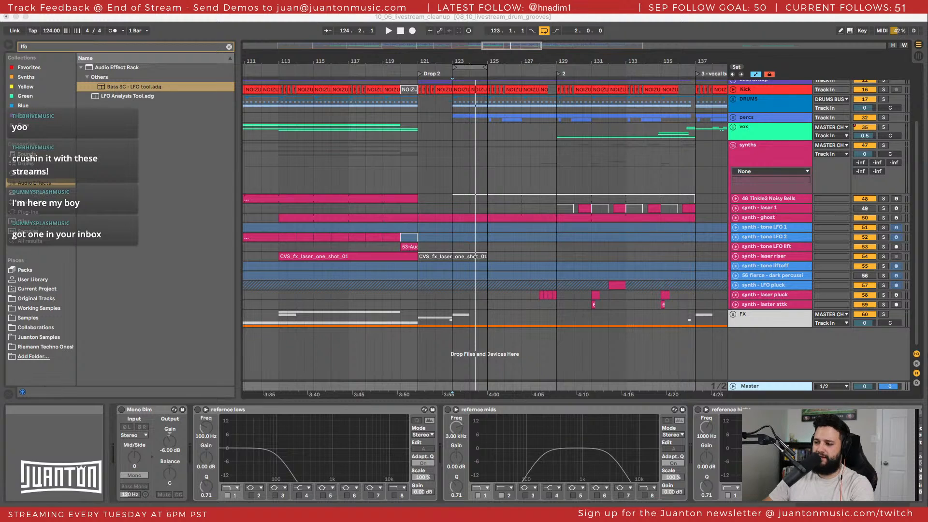
{"action": "key", "text": "super+Tab"}
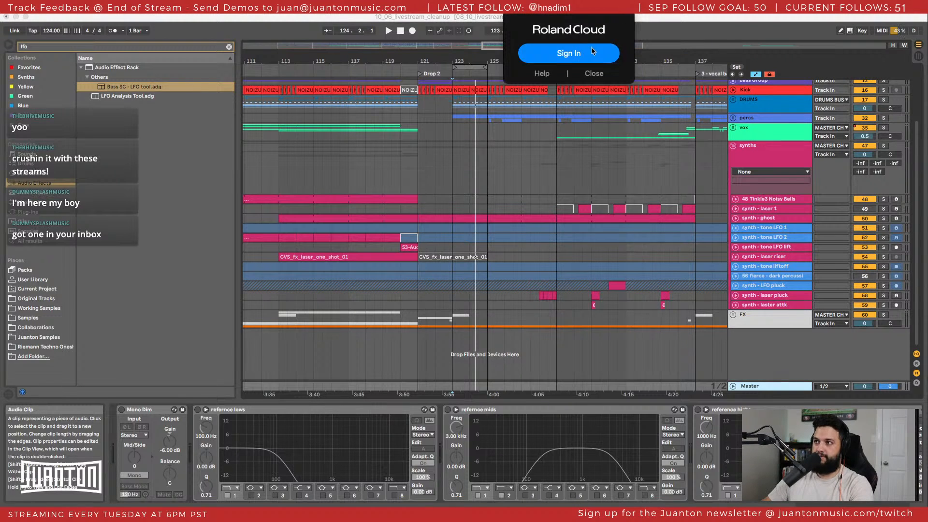
{"action": "left_click", "coordinate": [593, 57]}
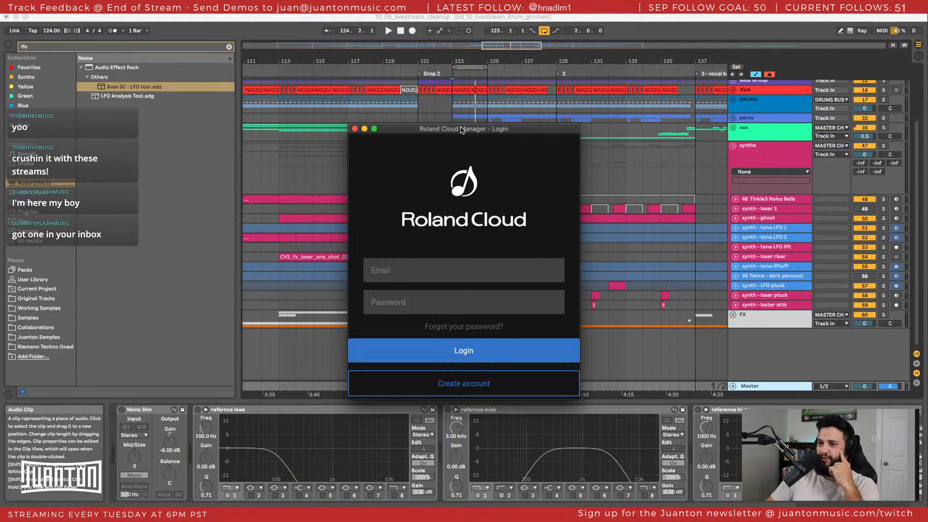
{"action": "left_click_drag", "start_coordinate": [461, 130], "coordinate": [462, 521]}
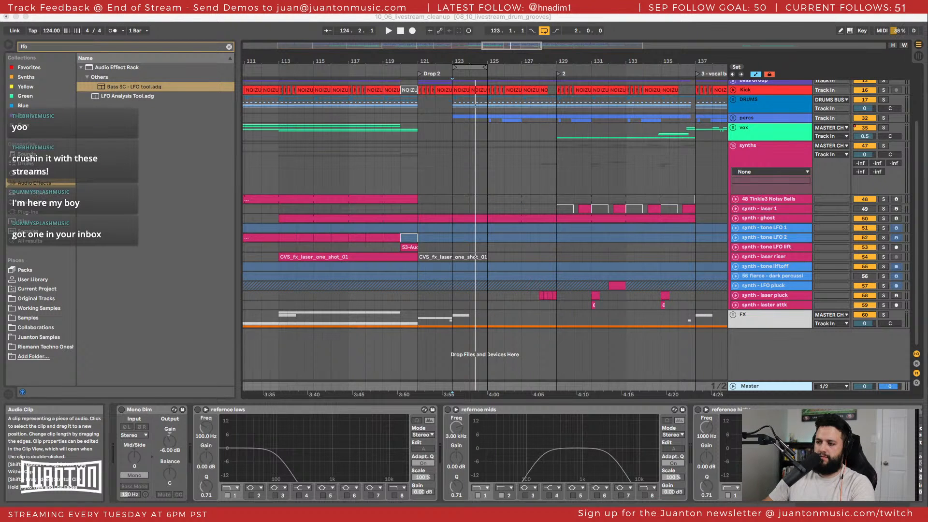
Play the second-drop loop from bar 123 and solo the synths group.
{"action": "left_click", "coordinate": [453, 184]}
{"action": "key", "text": "space"}
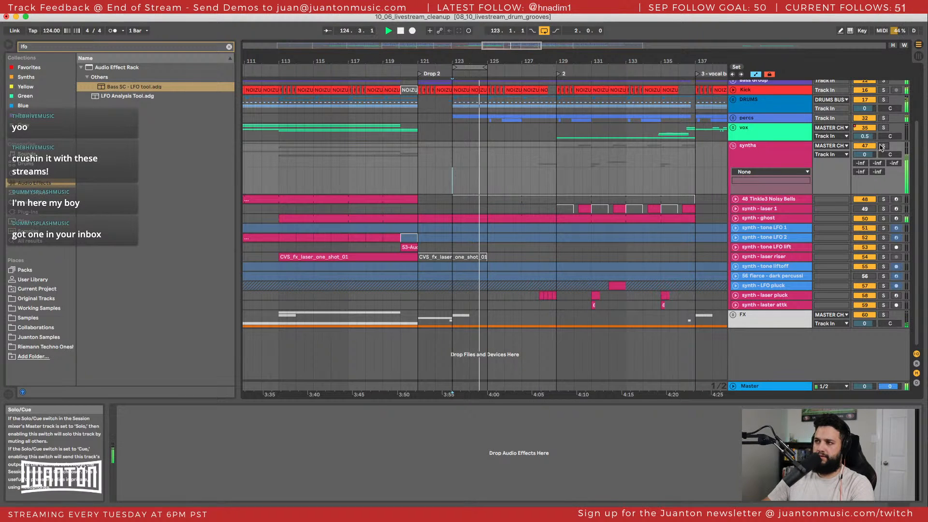
{"action": "key", "text": "space"}
{"action": "scroll", "coordinate": [739, 353], "scroll_direction": "up", "scroll_amount": 3}
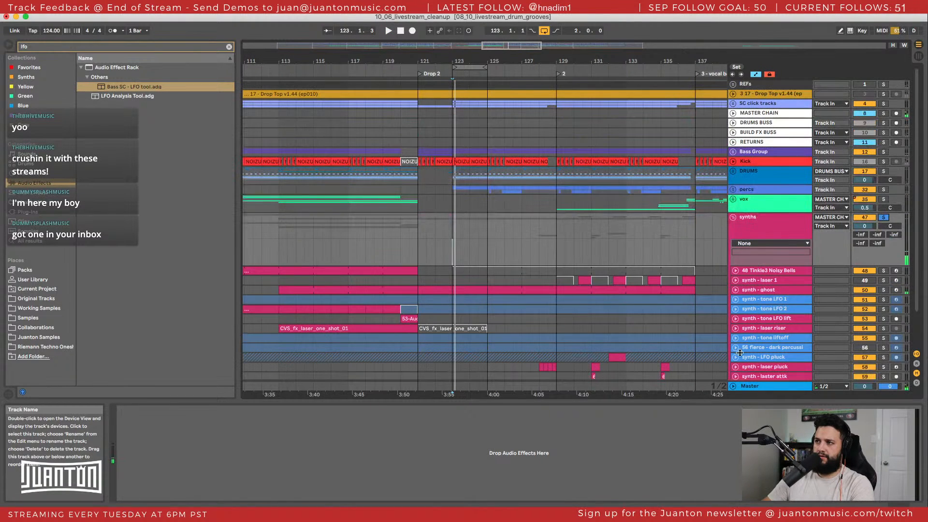
Open the FabFilter Pro-L 2 limiter on the MASTER CHAIN track.
{"action": "left_click", "coordinate": [762, 152]}
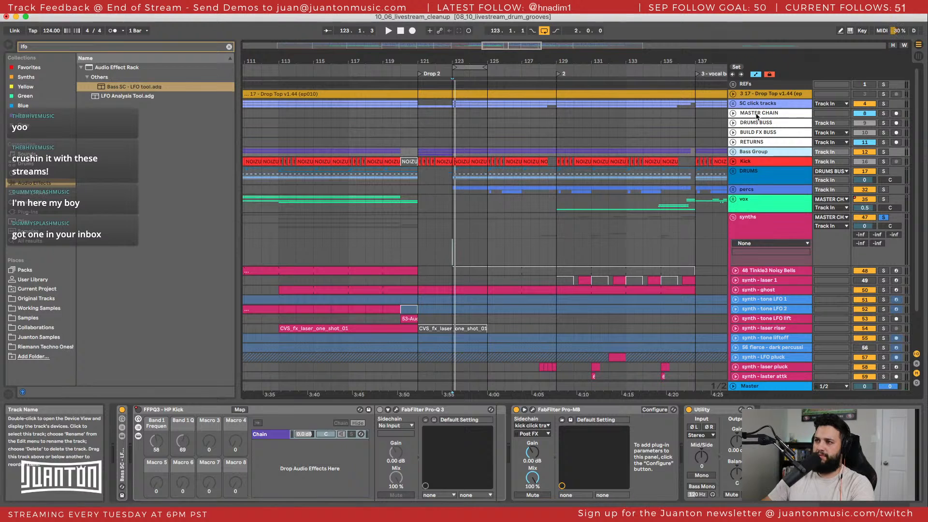
{"action": "left_click", "coordinate": [757, 115]}
{"action": "left_click", "coordinate": [290, 409]}
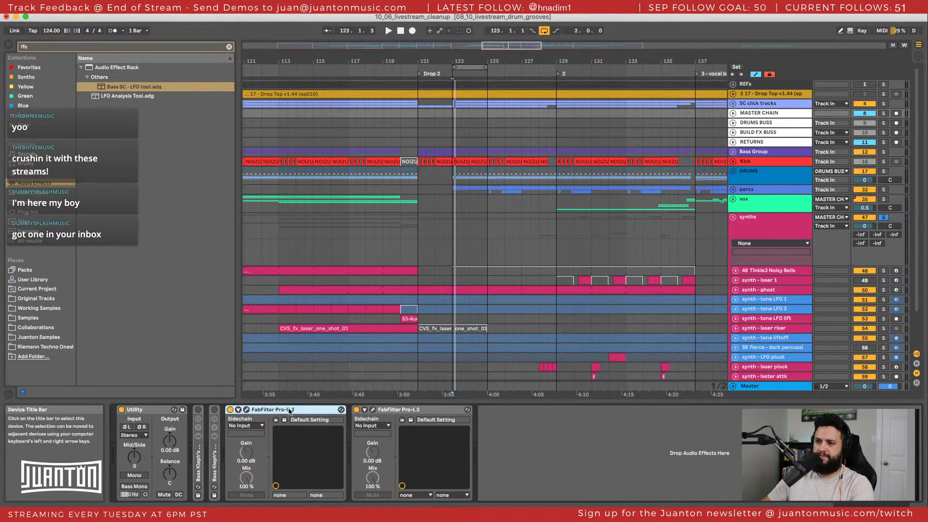
{"action": "left_click", "coordinate": [420, 410]}
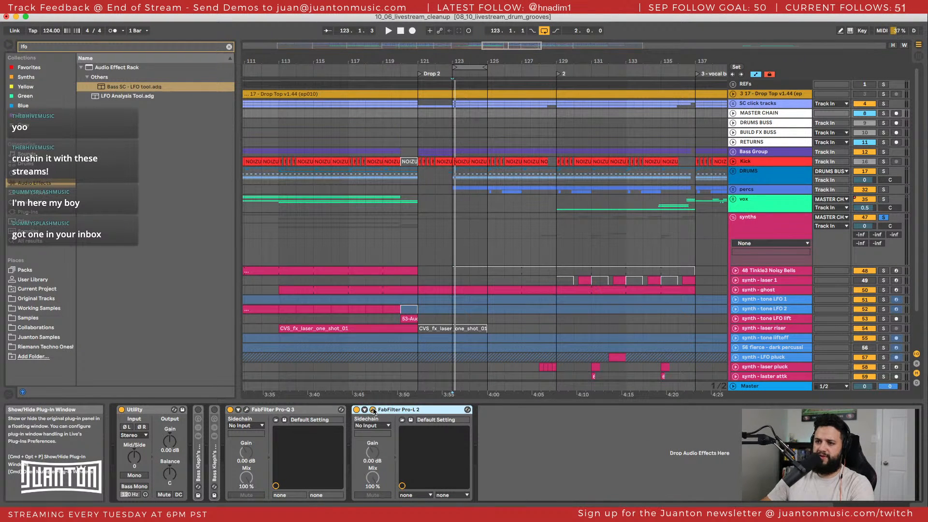
Restart the loop and solo the Kick track together with the Bass Group.
{"action": "key", "text": "space"}
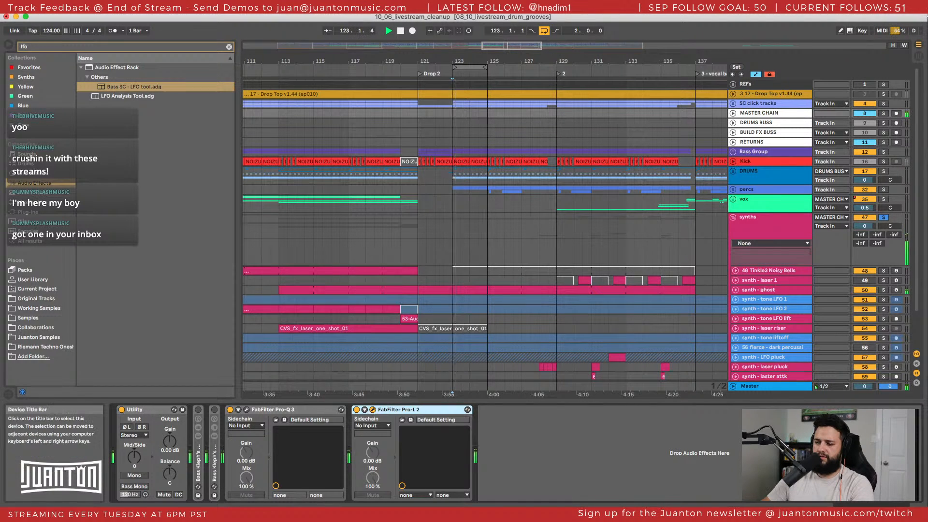
{"action": "left_click", "coordinate": [881, 163]}
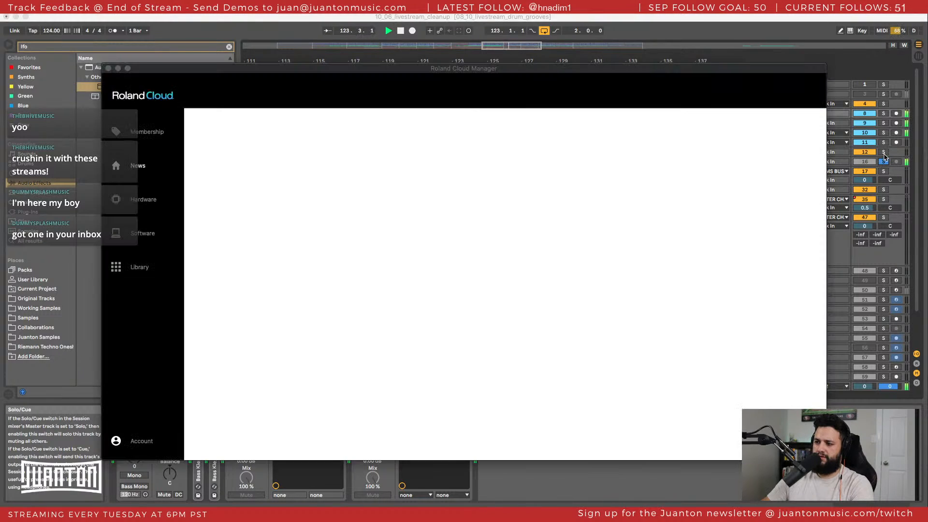
{"action": "left_click", "coordinate": [882, 152], "text": "super"}
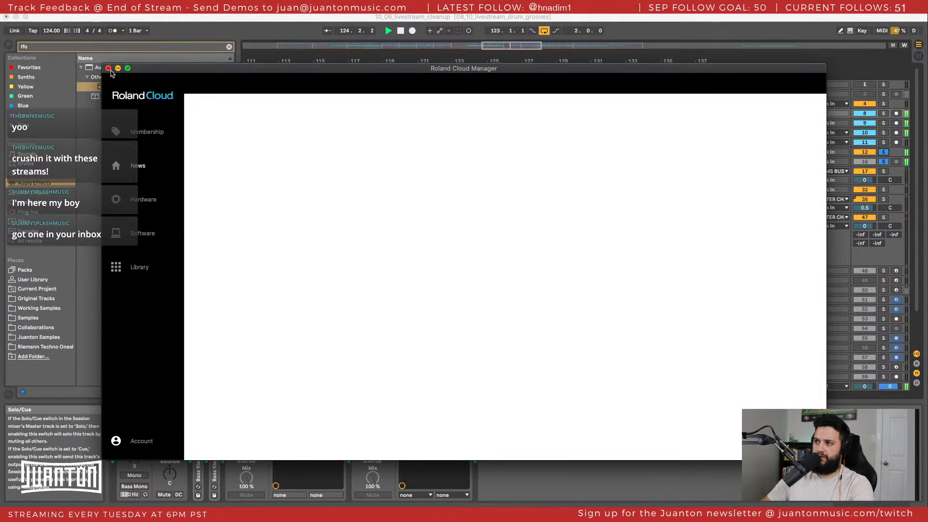
Close the Roland Cloud Manager window and bring the Pro-L 2 window over the arrangement.
{"action": "left_click", "coordinate": [108, 69]}
{"action": "scroll", "coordinate": [585, 232], "scroll_direction": "down", "scroll_amount": 1}
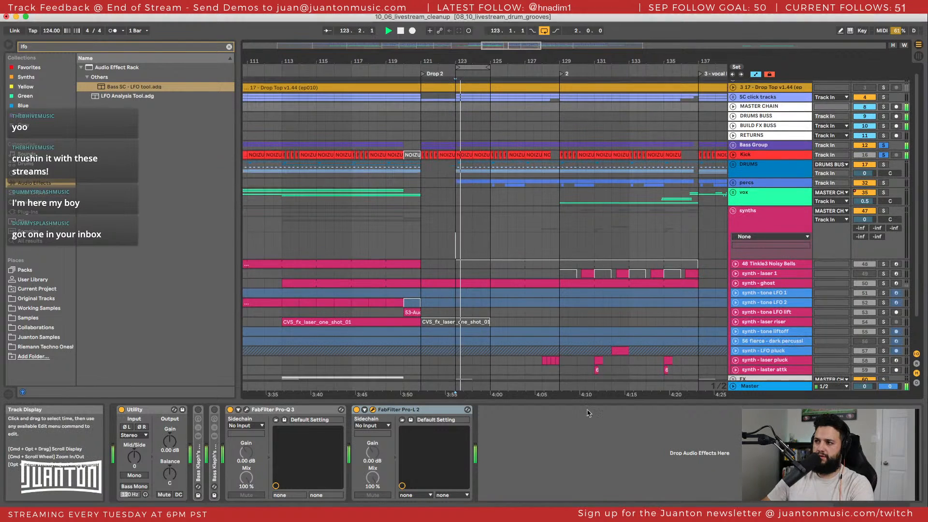
{"action": "left_click_drag", "start_coordinate": [520, 514], "coordinate": [560, 157]}
{"action": "left_click_drag", "start_coordinate": [489, 159], "coordinate": [463, 117]}
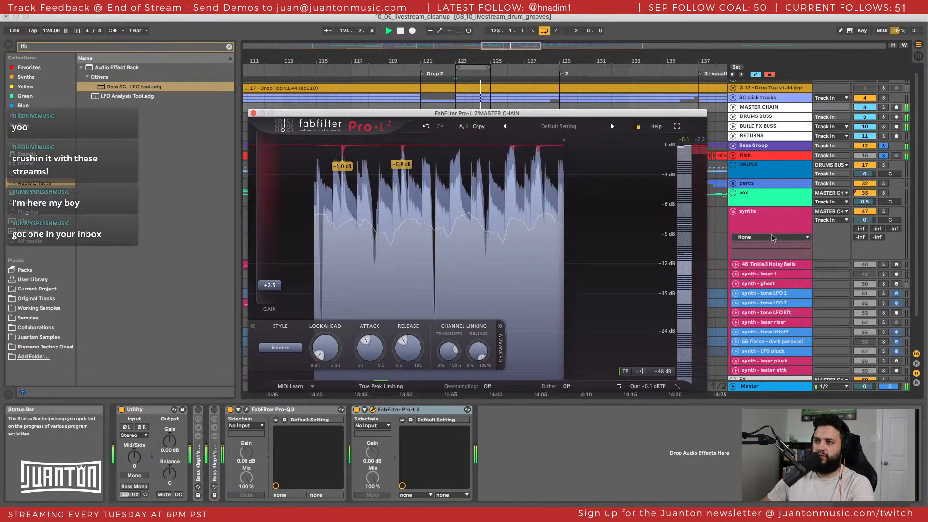
Unfold the DRUMS group, stop playback, add the CLAP group to the solo and hide the automation lanes.
{"action": "scroll", "coordinate": [754, 204], "scroll_direction": "down", "scroll_amount": 1}
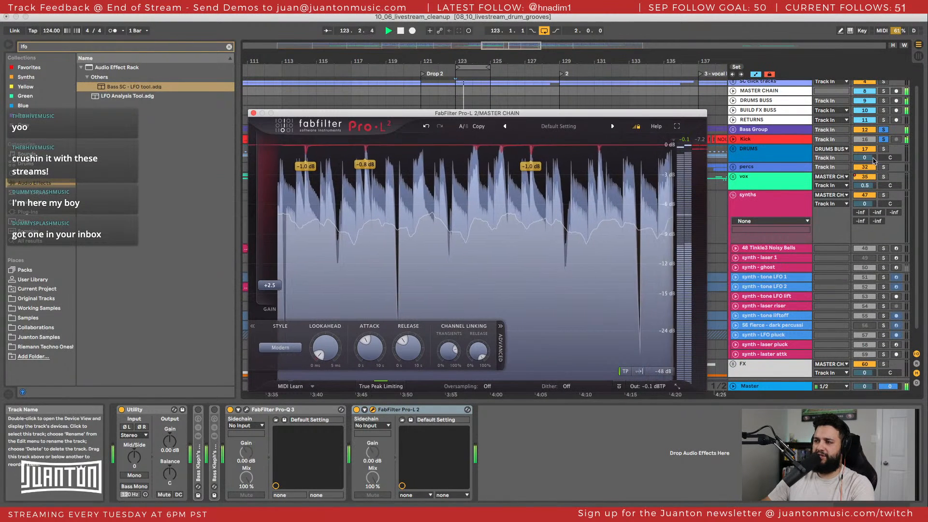
{"action": "left_click", "coordinate": [733, 149]}
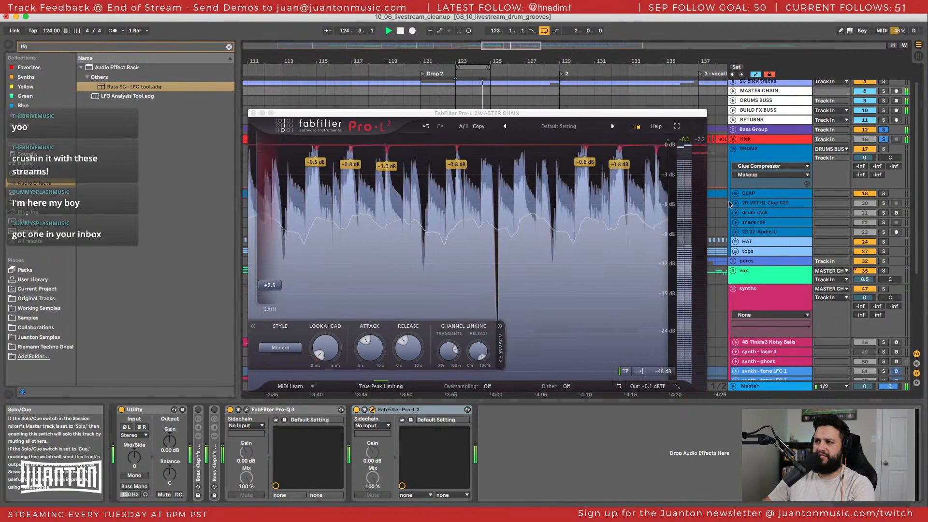
{"action": "key", "text": "space"}
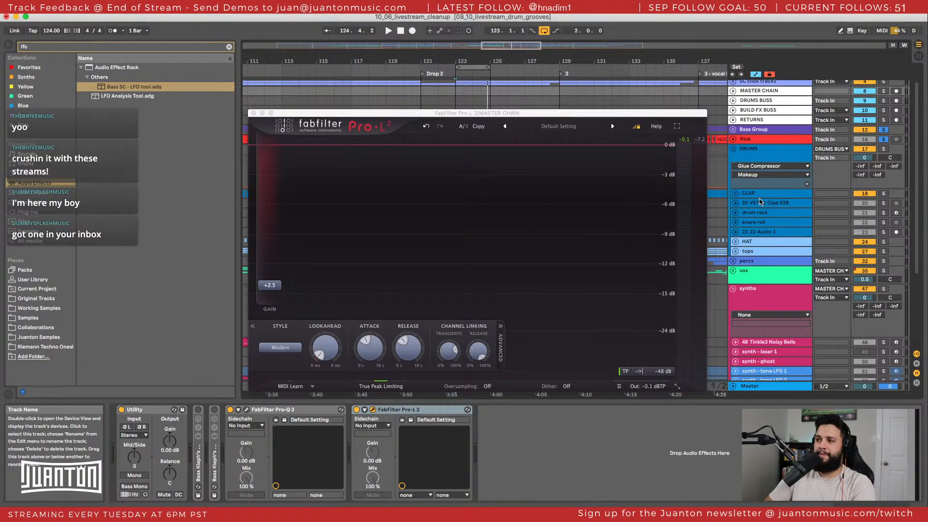
{"action": "key", "text": "a"}
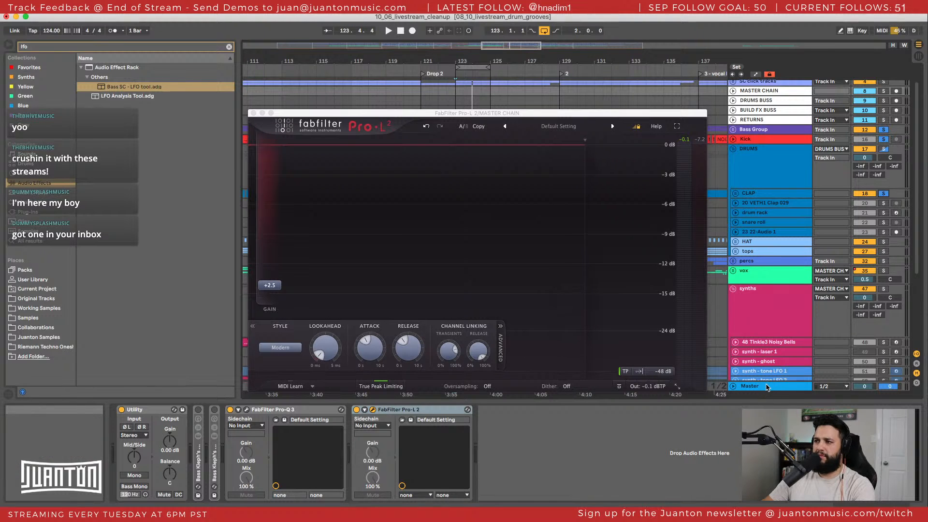
Show the LFO Analysis Tool and Spectrum in the Master track's device chain and play the soloed kick, bass and clap.
{"action": "left_click", "coordinate": [784, 372]}
{"action": "scroll", "coordinate": [601, 484], "scroll_direction": "right", "scroll_amount": 10}
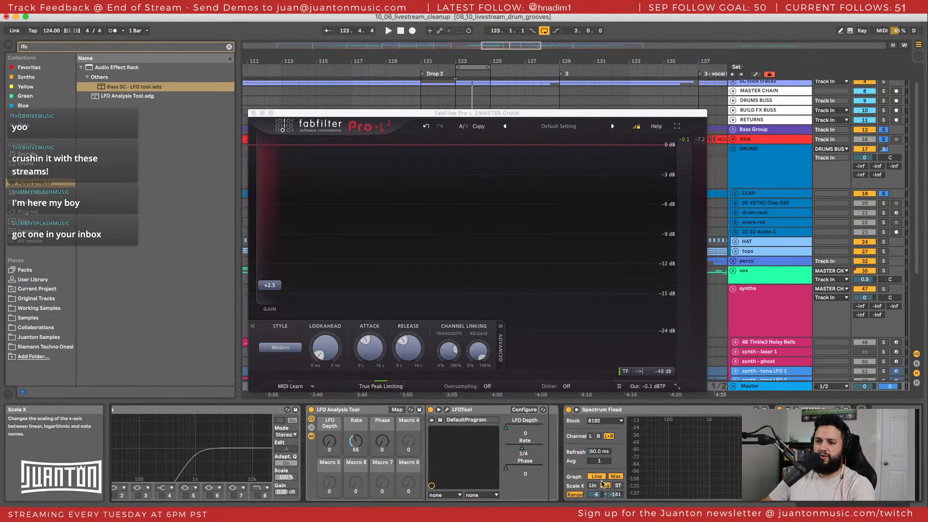
{"action": "scroll", "coordinate": [318, 418], "scroll_direction": "left", "scroll_amount": 2}
{"action": "scroll", "coordinate": [318, 418], "scroll_direction": "right", "scroll_amount": 2}
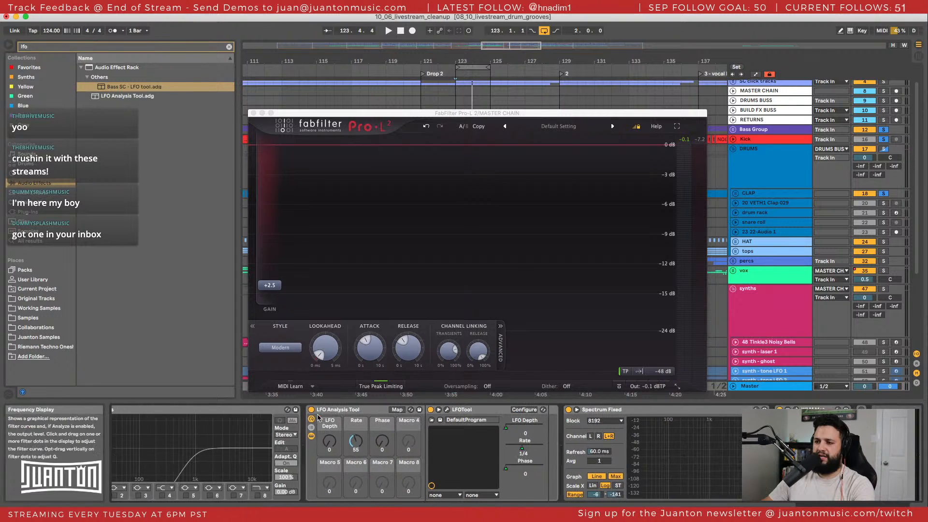
{"action": "scroll", "coordinate": [580, 425], "scroll_direction": "left", "scroll_amount": 1}
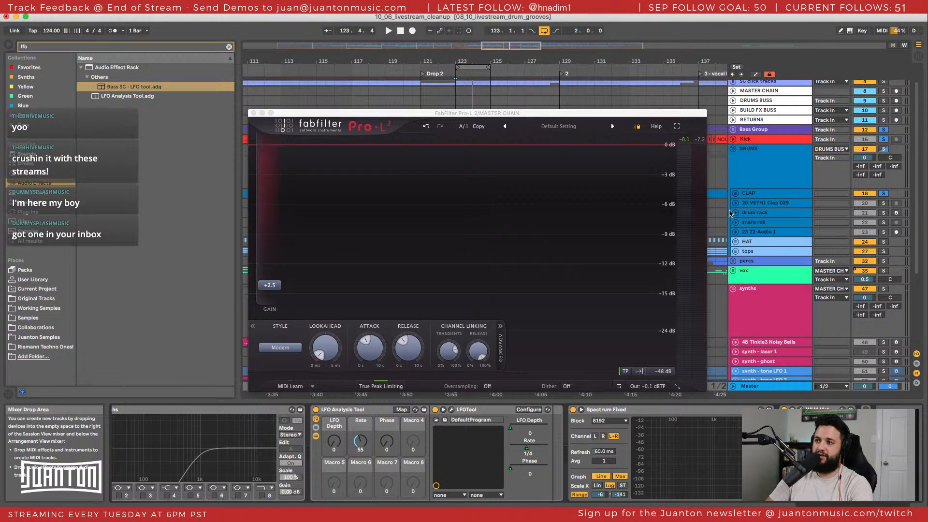
{"action": "key", "text": "space"}
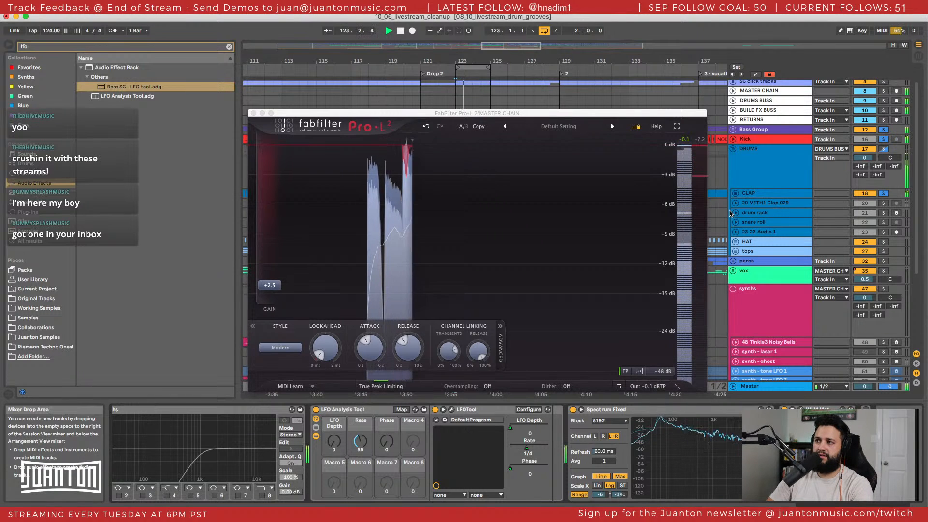
Cancel the prompt about stopping audio, solo the REFs group to hear the reference, and stop playback.
{"action": "key", "text": "super+w"}
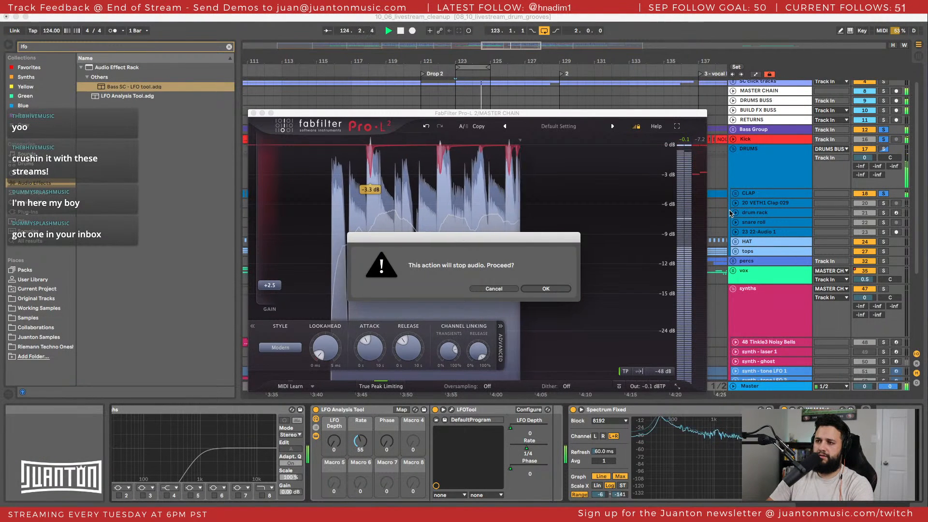
{"action": "key", "text": "Escape"}
{"action": "left_click", "coordinate": [785, 169]}
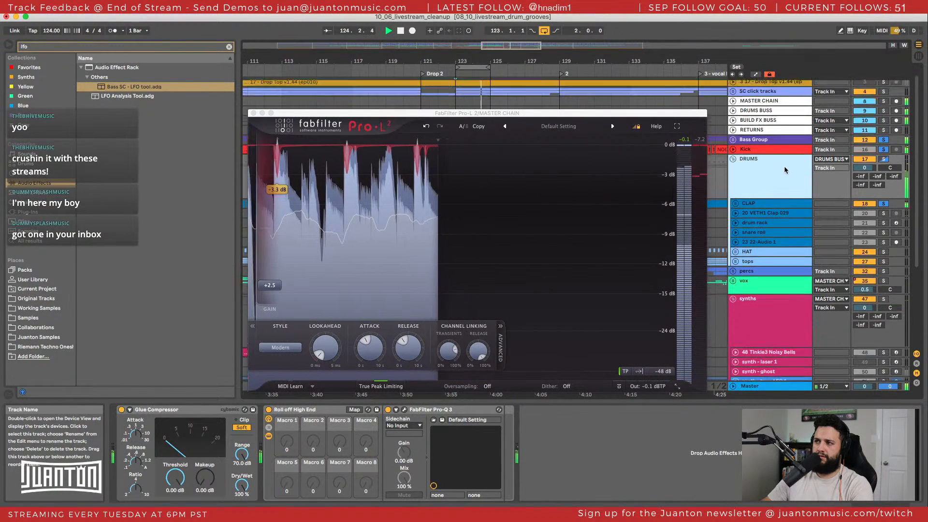
{"action": "scroll", "coordinate": [860, 126], "scroll_direction": "up", "scroll_amount": 2}
{"action": "left_click", "coordinate": [883, 94]}
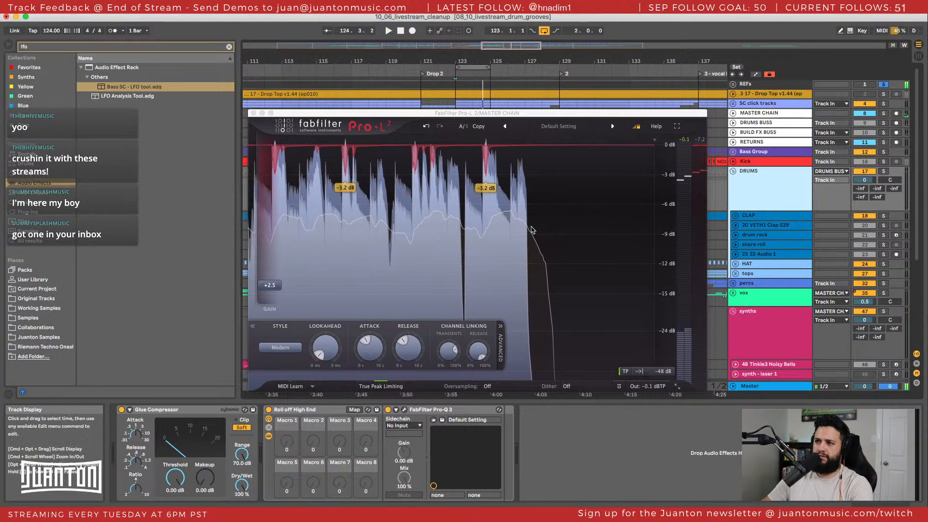
{"action": "key", "text": "space"}
Open the Master track's LFOTool window and play the loop in short passes to view its waveform.
{"action": "left_click", "coordinate": [762, 388]}
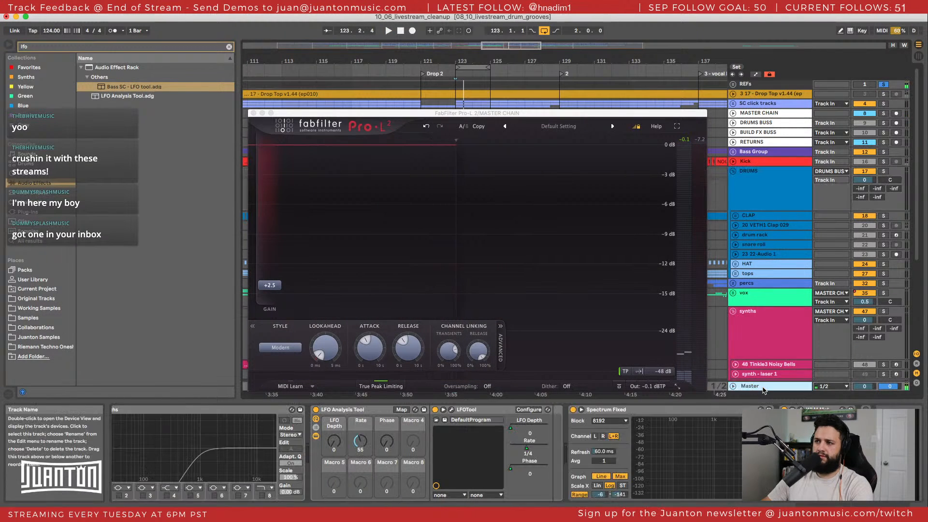
{"action": "scroll", "coordinate": [516, 413], "scroll_direction": "left", "scroll_amount": 5}
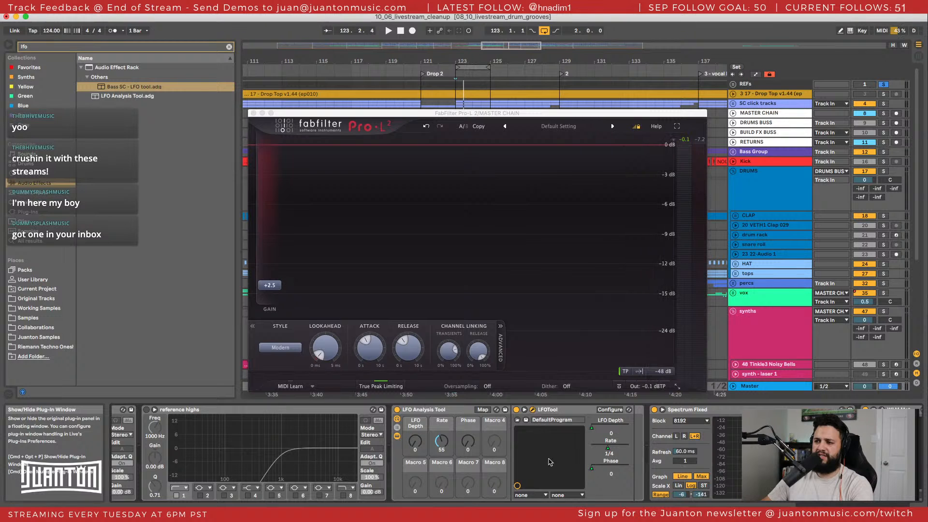
{"action": "left_click_drag", "start_coordinate": [529, 507], "coordinate": [683, 113]}
{"action": "key", "text": "space"}
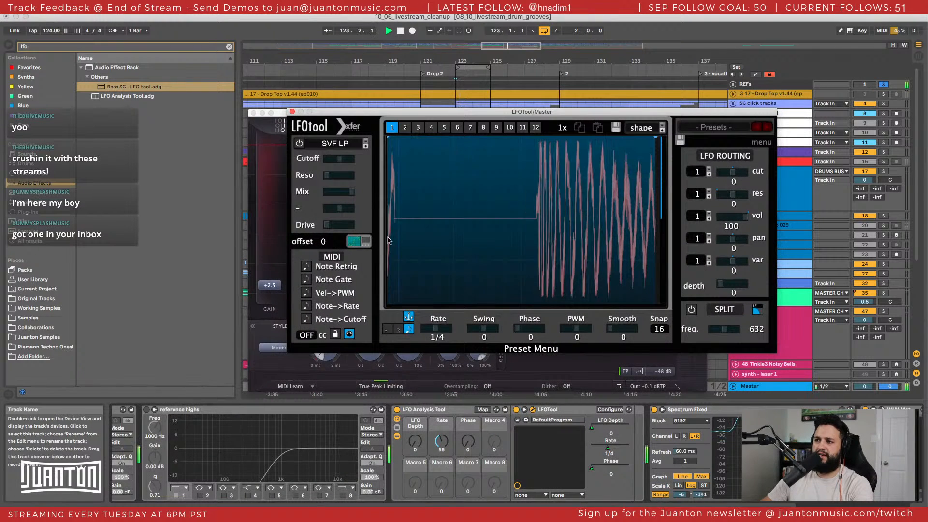
{"action": "key", "text": "space"}
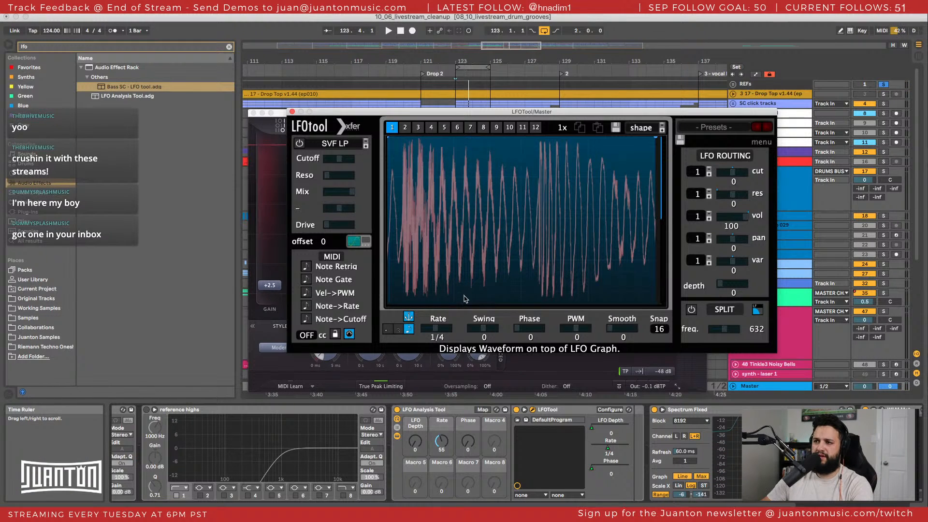
{"action": "key", "text": "space"}
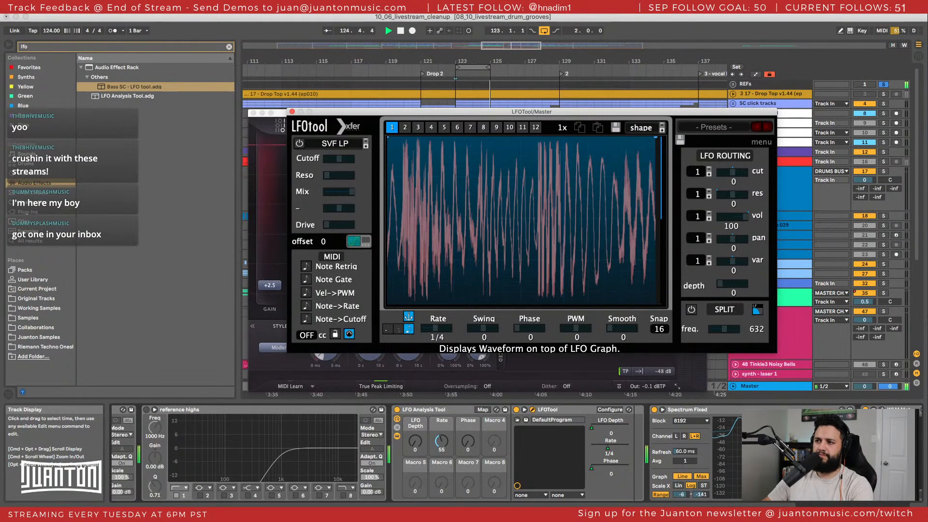
{"action": "key", "text": "space"}
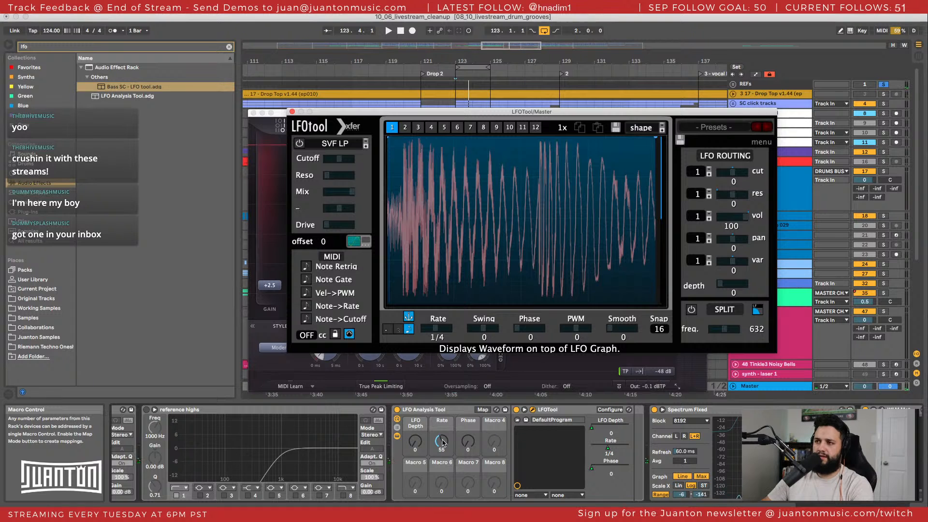
Isolate the low end with the reference lows filter and play the loop to examine its waveform in LFOTool.
{"action": "scroll", "coordinate": [434, 452], "scroll_direction": "left", "scroll_amount": 10}
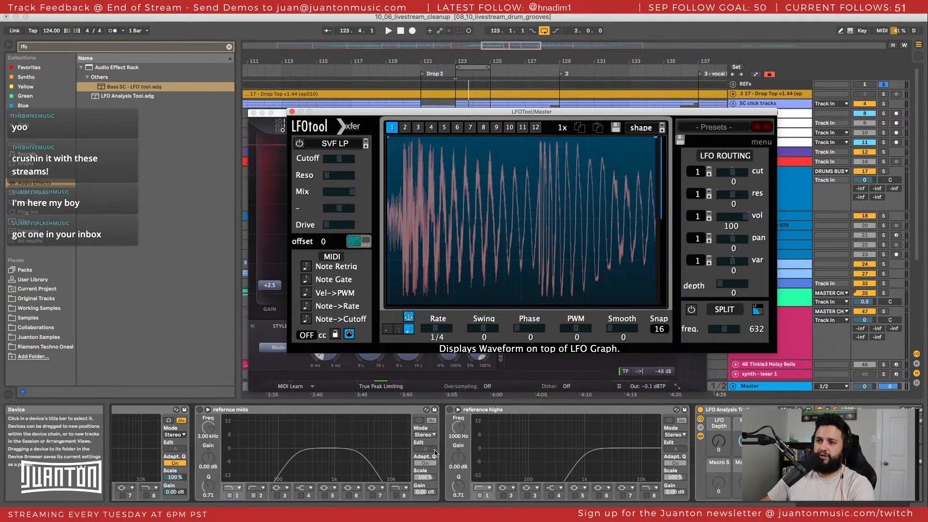
{"action": "scroll", "coordinate": [431, 452], "scroll_direction": "right", "scroll_amount": 3}
{"action": "key", "text": "space"}
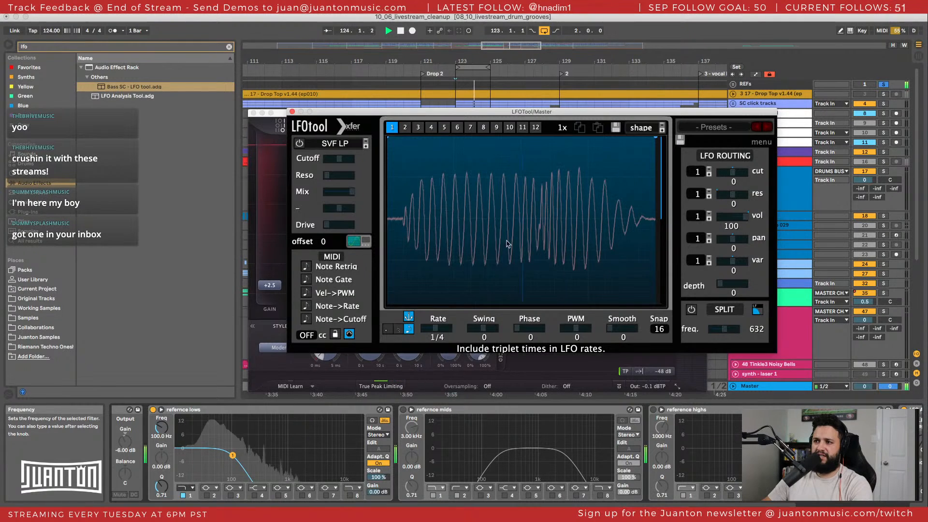
{"action": "scroll", "coordinate": [515, 464], "scroll_direction": "right", "scroll_amount": 10}
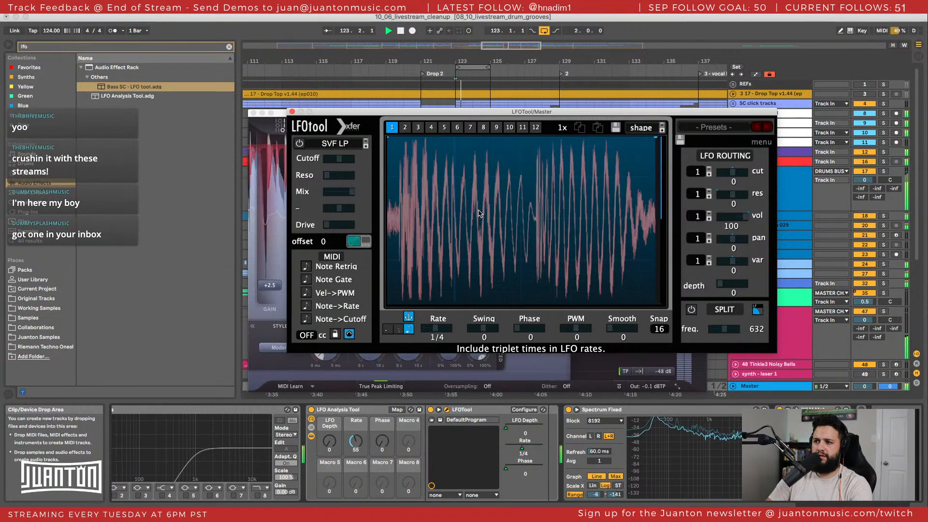
Solo the Kick and set the LFO Analysis Tool's Phase macro to 59 to shift its waveform display.
{"action": "key", "text": "space"}
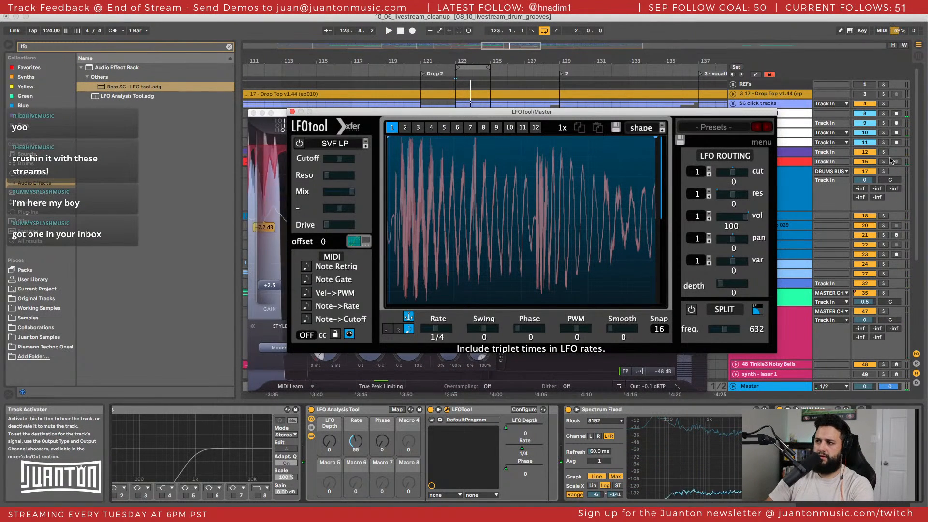
{"action": "key", "text": "space"}
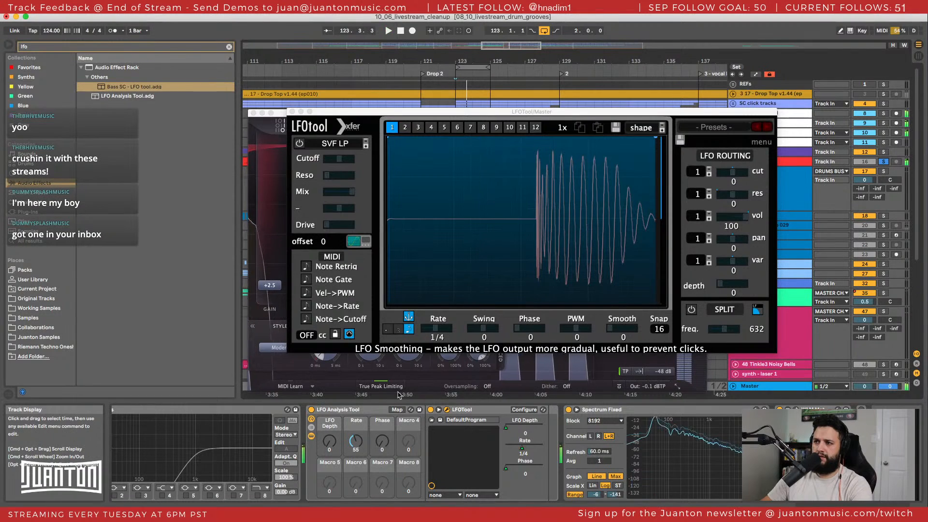
{"action": "key", "text": "space"}
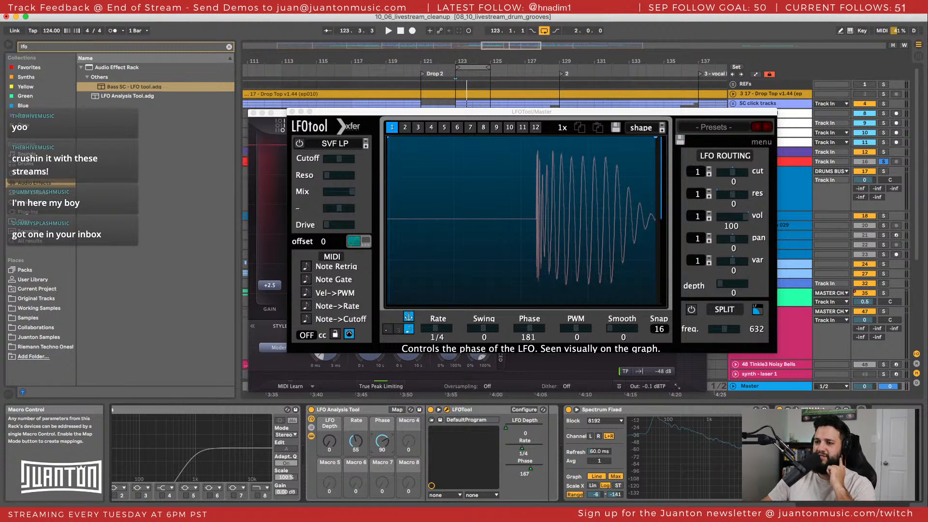
{"action": "left_click_drag", "start_coordinate": [381, 441], "coordinate": [382, 439]}
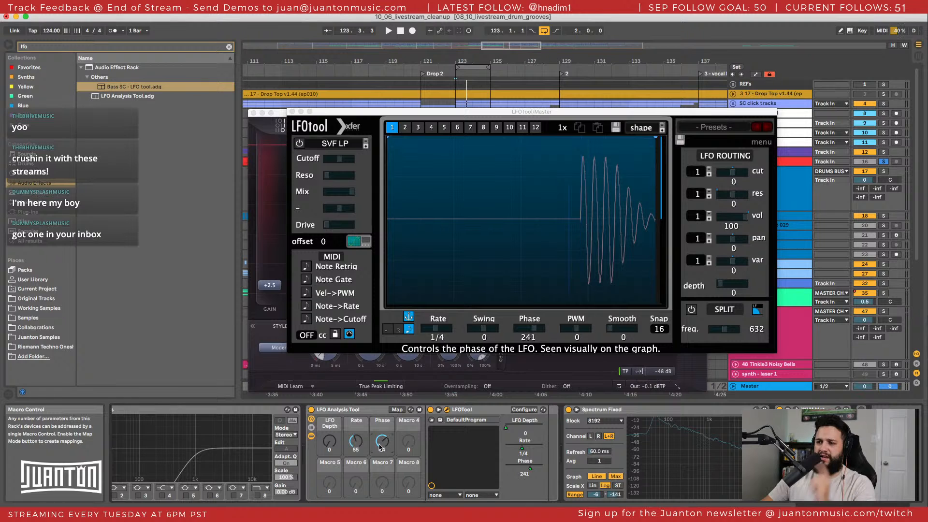
{"action": "key", "text": "space"}
{"action": "left_click_drag", "start_coordinate": [380, 447], "coordinate": [379, 445]}
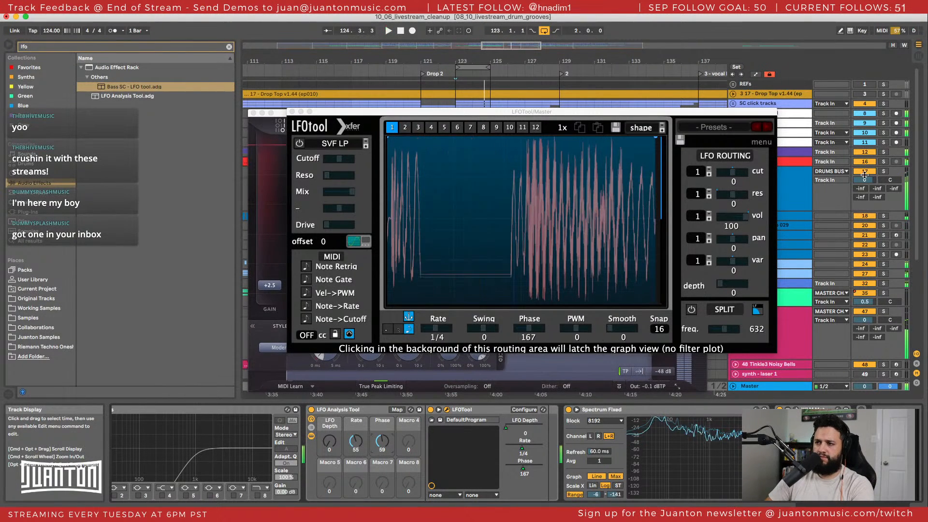
Solo the Kick, Bass Group and CLAP in turn and examine their waveforms, including the highs through the reference highs filter.
{"action": "left_click", "coordinate": [882, 162]}
{"action": "key", "text": "space"}
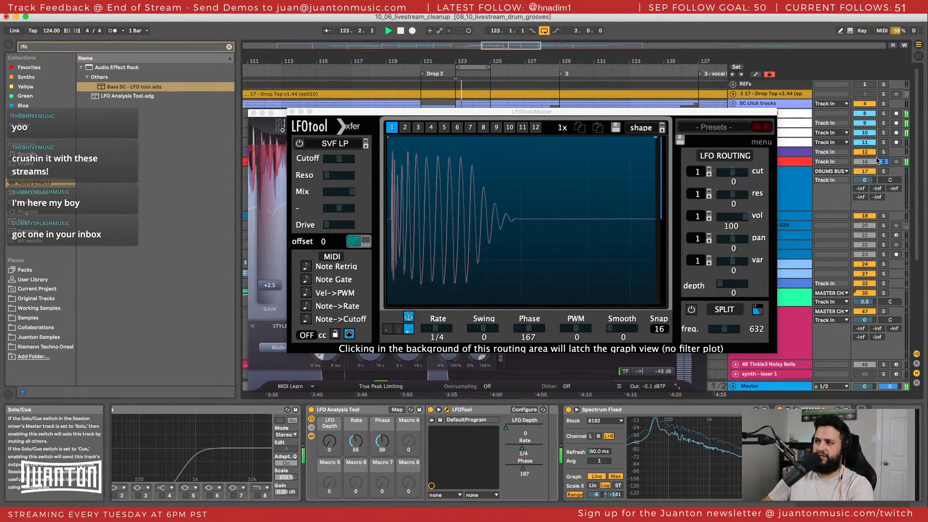
{"action": "left_click", "coordinate": [882, 152]}
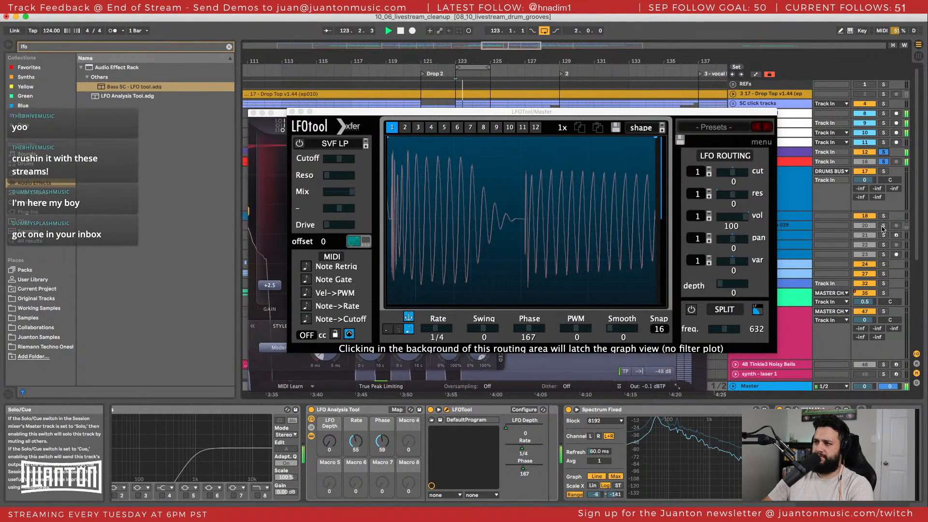
{"action": "left_click", "coordinate": [882, 216]}
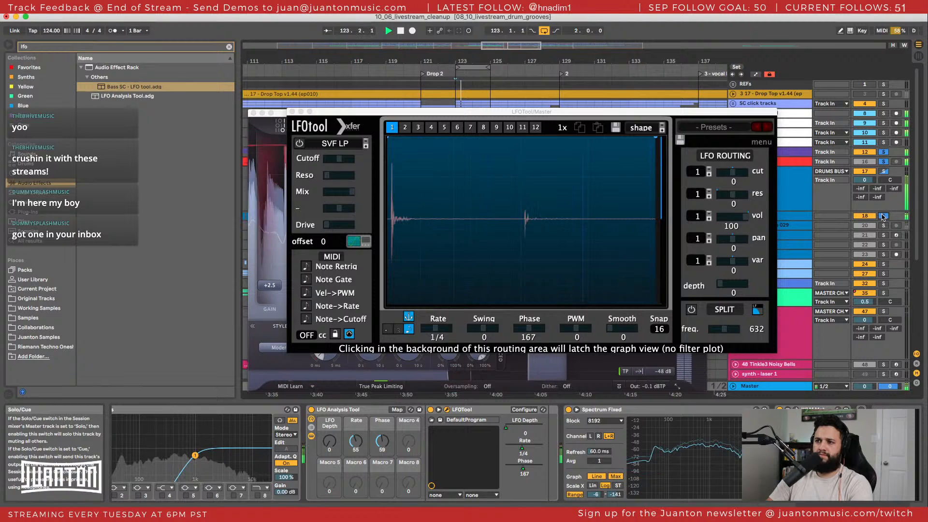
{"action": "left_click", "coordinate": [883, 216]}
{"action": "key", "text": "space"}
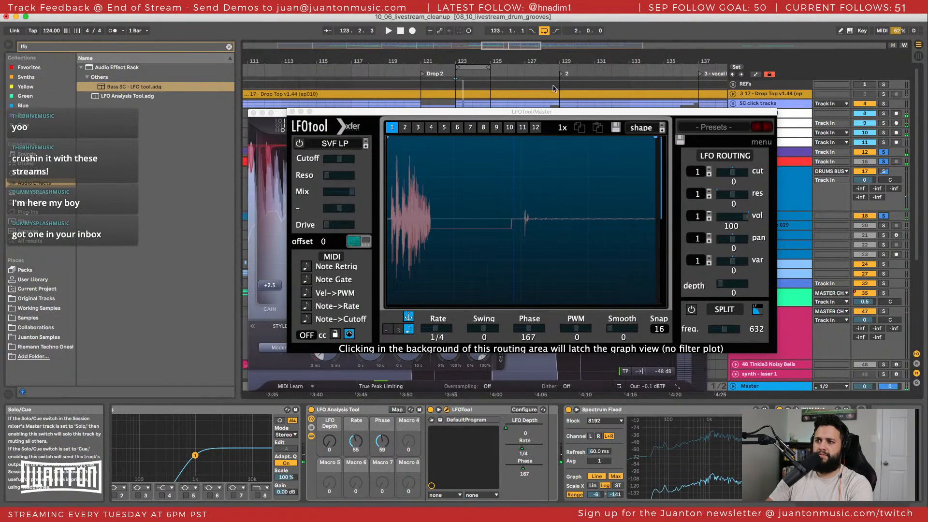
Shift the LFOTool window slightly and replay the highs of the soloed kick, bass and clap.
{"action": "left_click_drag", "start_coordinate": [420, 118], "coordinate": [400, 106]}
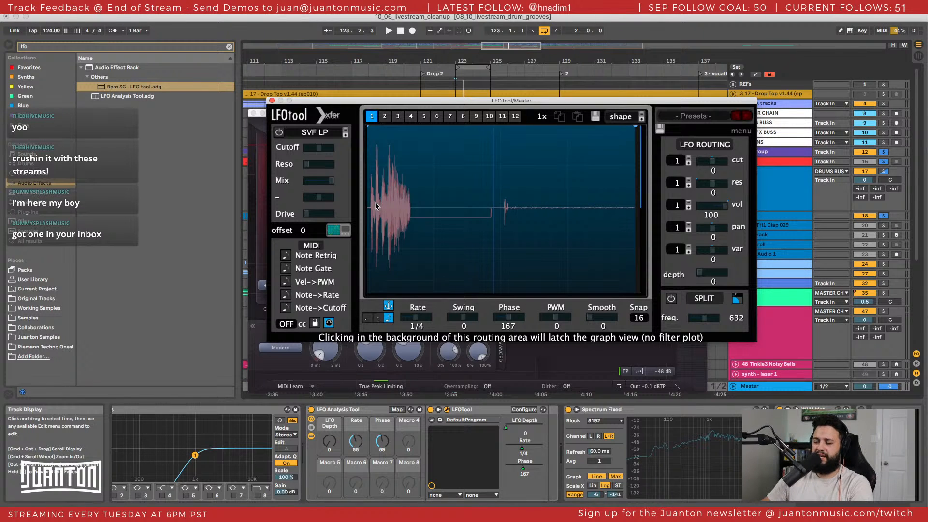
{"action": "key", "text": "space"}
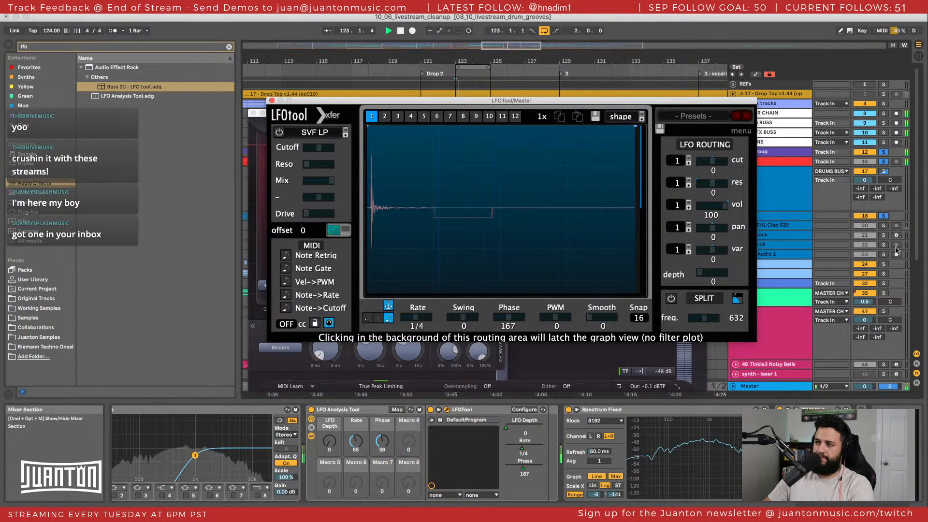
{"action": "key", "text": "space"}
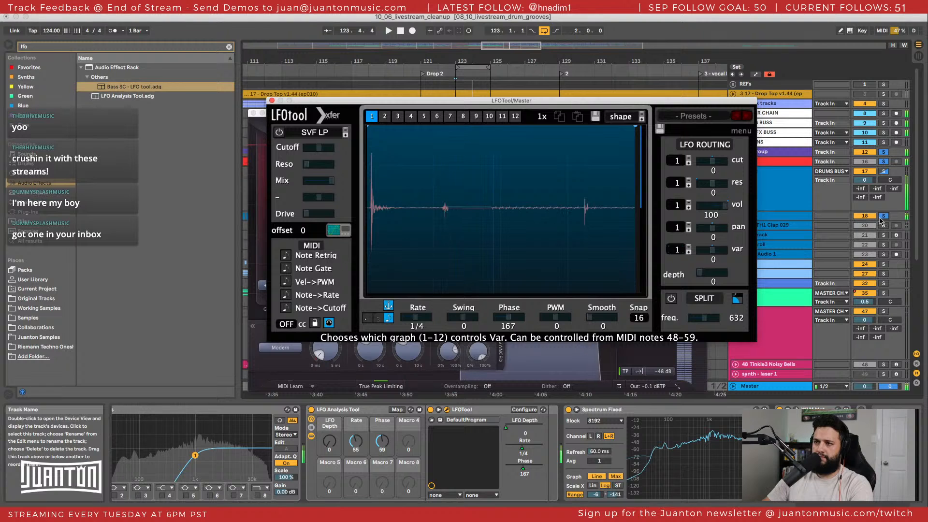
Switch the solo to the REFs group, set LFOTool's Rate to 1/2 and play the highs to compare waveforms.
{"action": "left_click", "coordinate": [884, 216]}
{"action": "left_click", "coordinate": [883, 84]}
{"action": "key", "text": "space"}
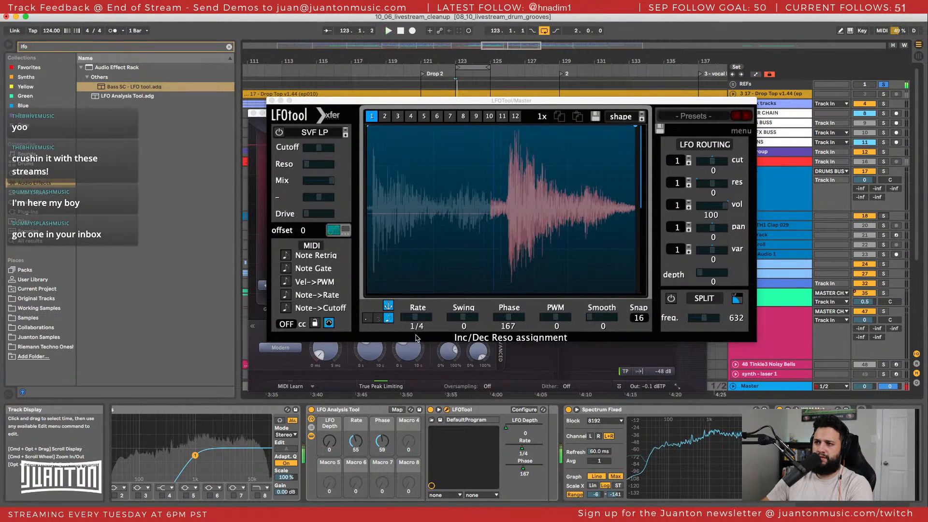
{"action": "left_click_drag", "start_coordinate": [416, 317], "coordinate": [417, 343]}
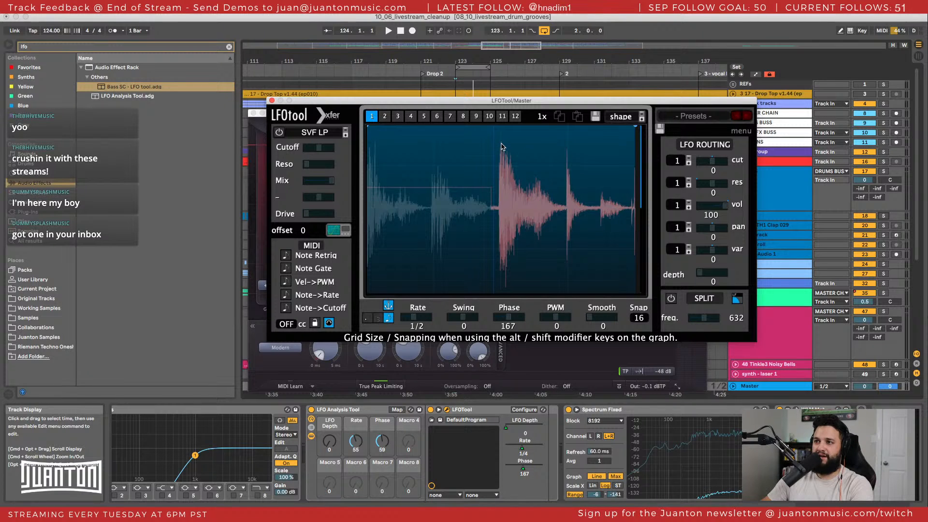
{"action": "key", "text": "s"}
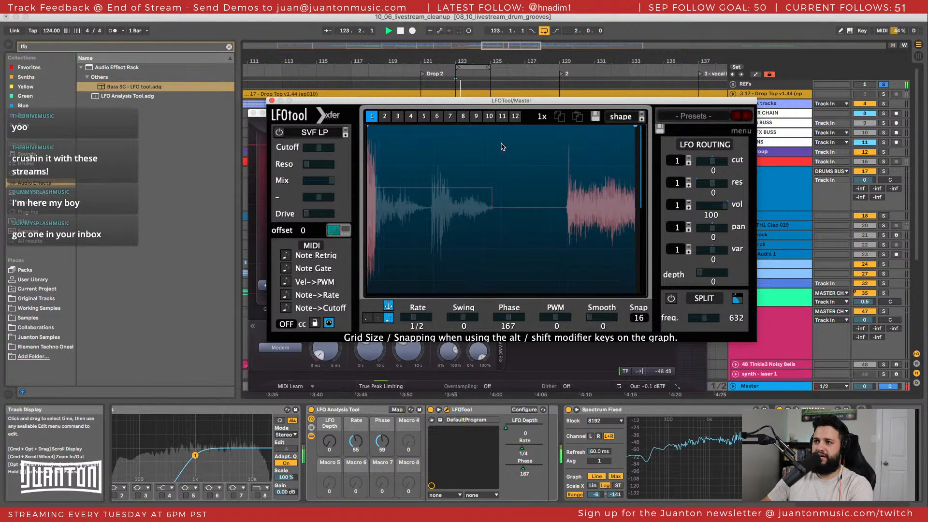
{"action": "key", "text": "space"}
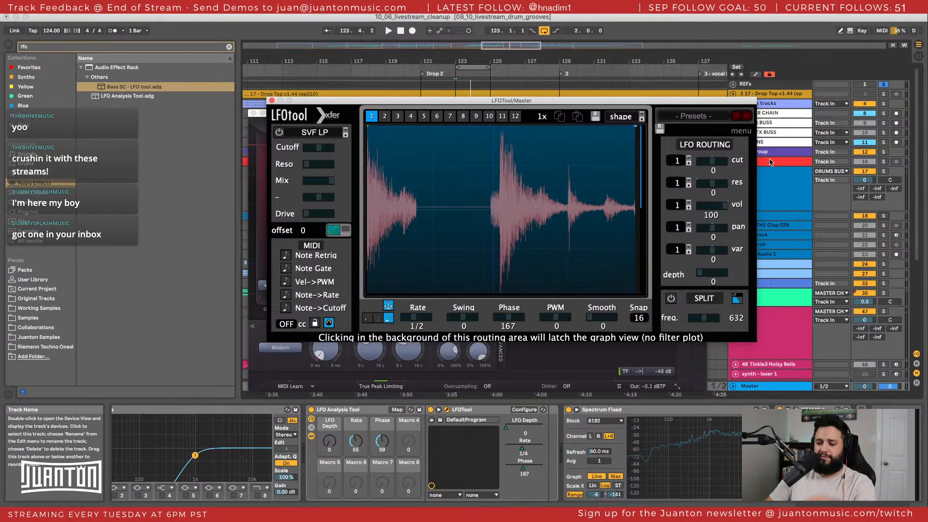
Move the LFOTool window clear of the track list and unfold the CLAP group.
{"action": "left_click_drag", "start_coordinate": [485, 106], "coordinate": [360, 83]}
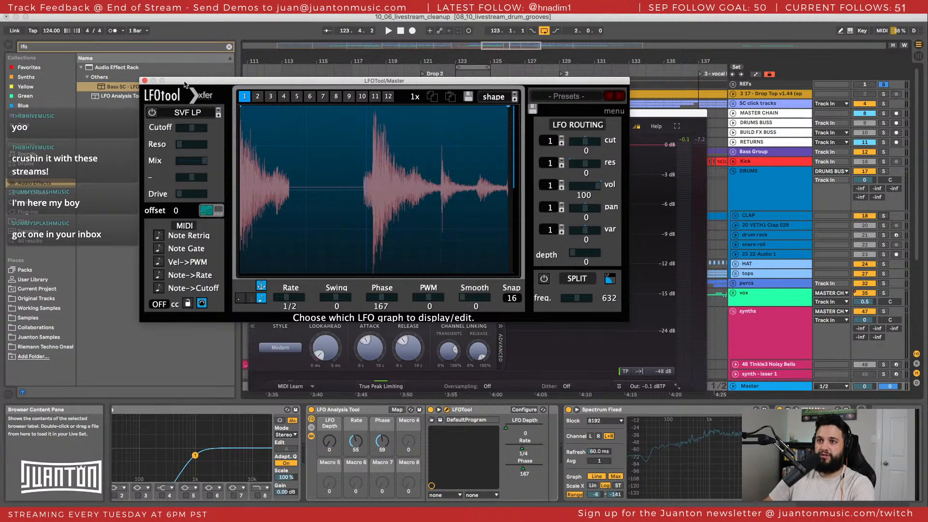
{"action": "left_click_drag", "start_coordinate": [185, 84], "coordinate": [125, 61]}
{"action": "left_click", "coordinate": [765, 216]}
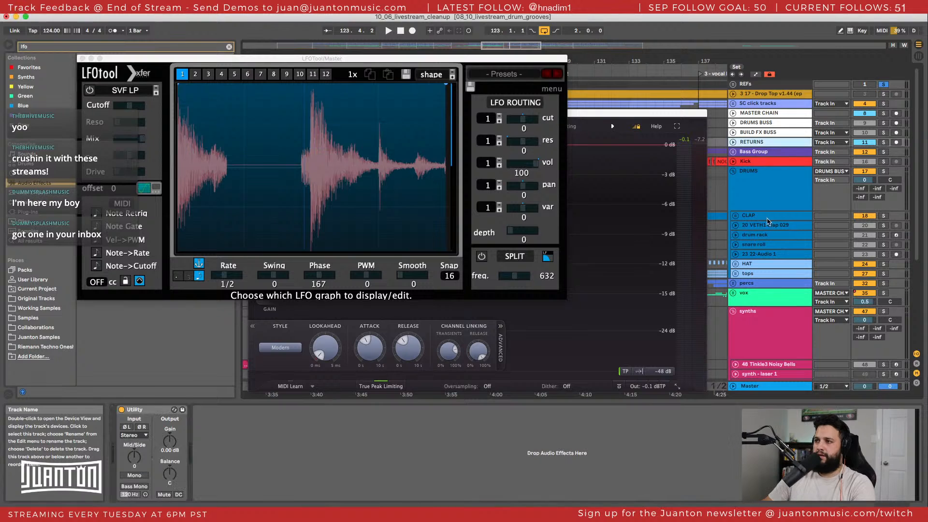
{"action": "left_click", "coordinate": [736, 216]}
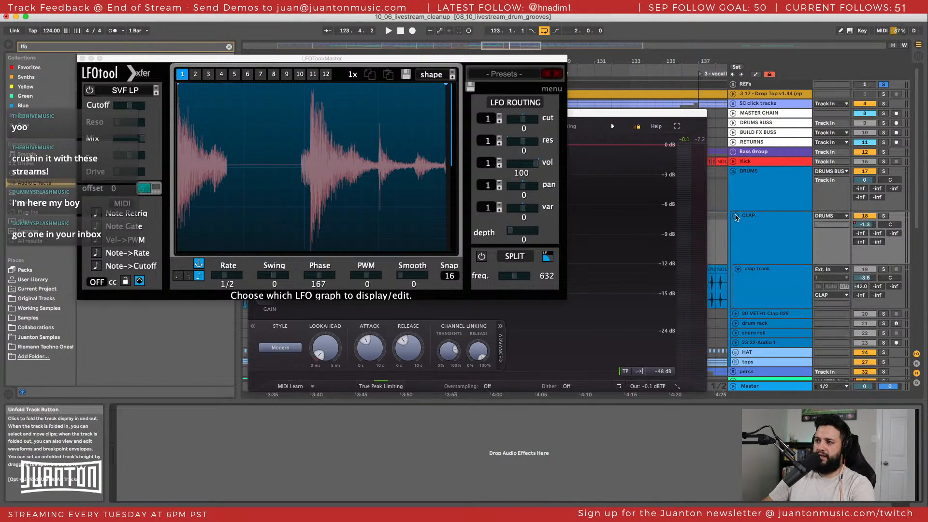
Play the loop while switching between the full mix and the soloed REFs group to compare their LFOTool waveforms.
{"action": "left_click", "coordinate": [884, 216]}
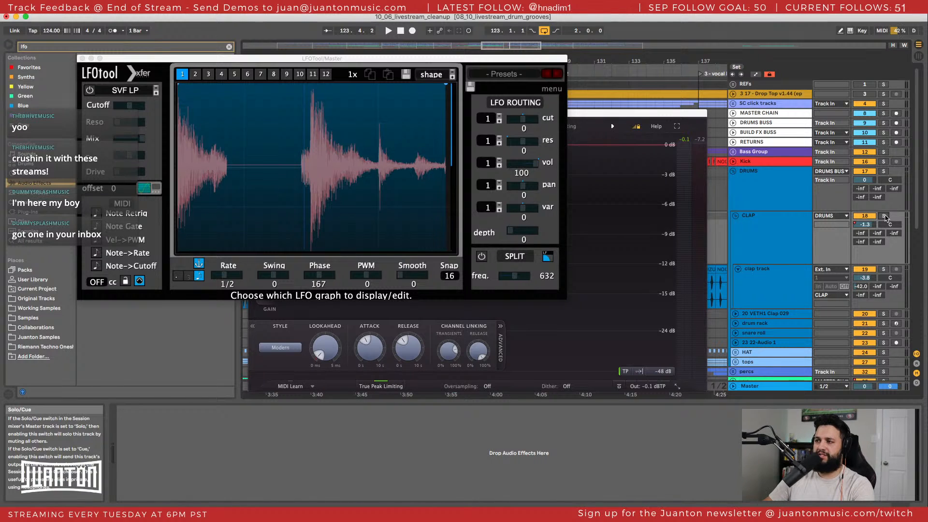
{"action": "key", "text": "r"}
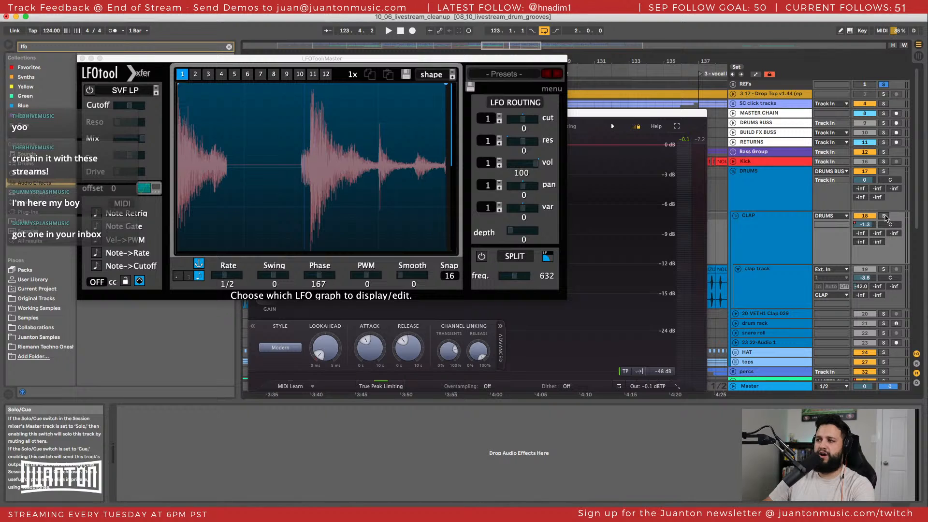
{"action": "key", "text": "space"}
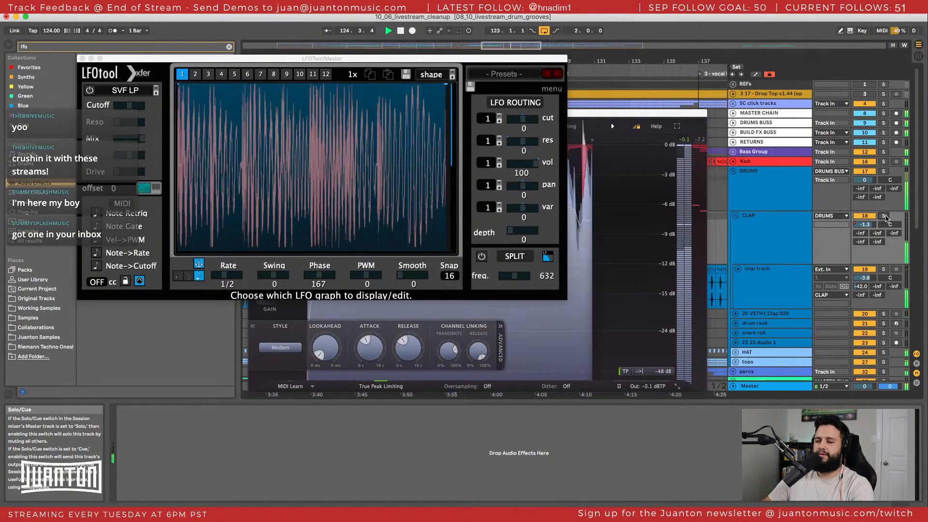
{"action": "key", "text": "s"}
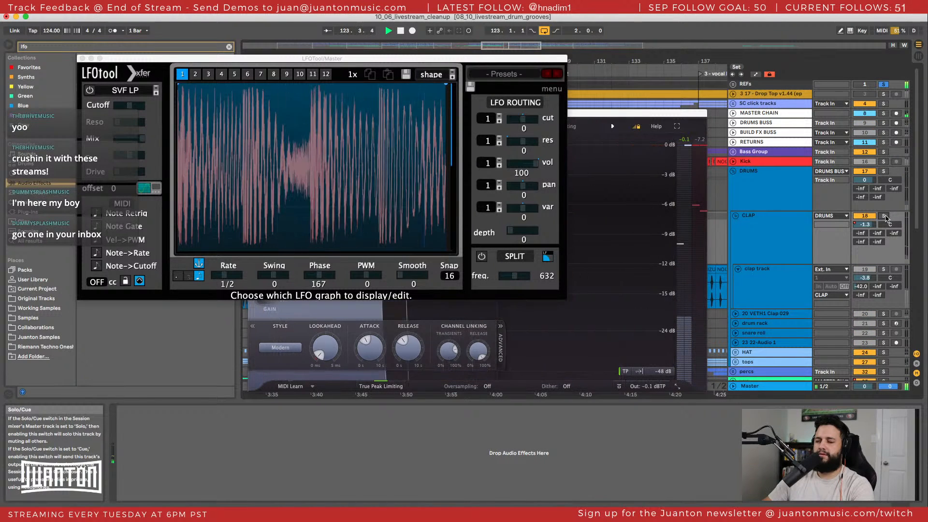
Keep switching between the full mix and the soloed REFs group to compare waveforms in LFOTool, and stop playback.
{"action": "key", "text": "s"}
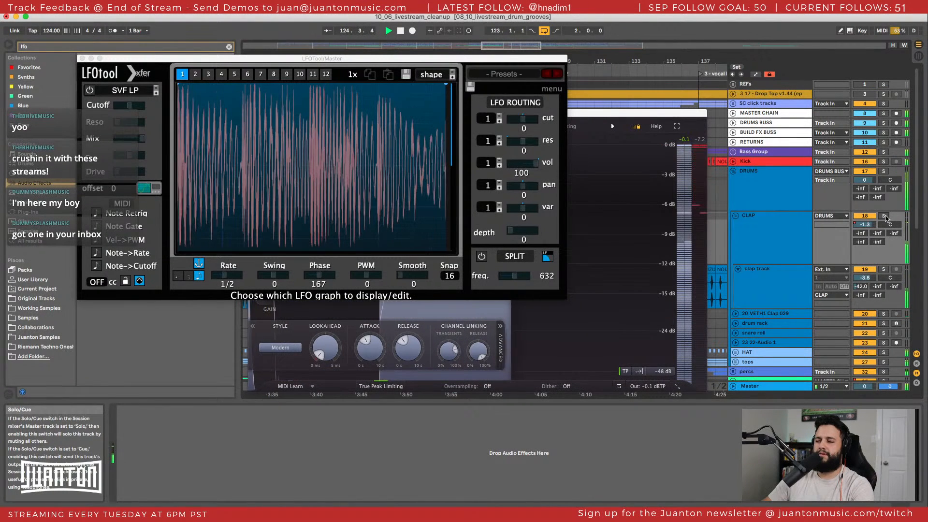
{"action": "key", "text": "s"}
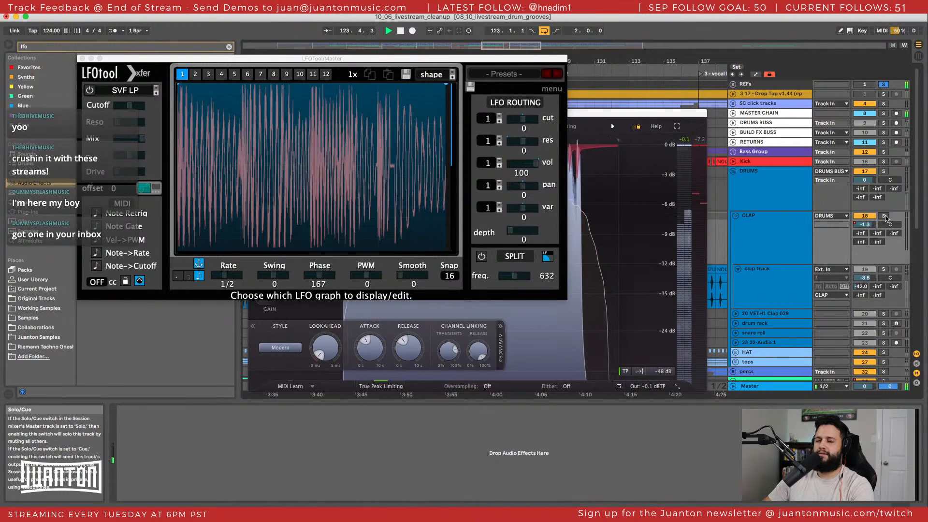
{"action": "key", "text": "s"}
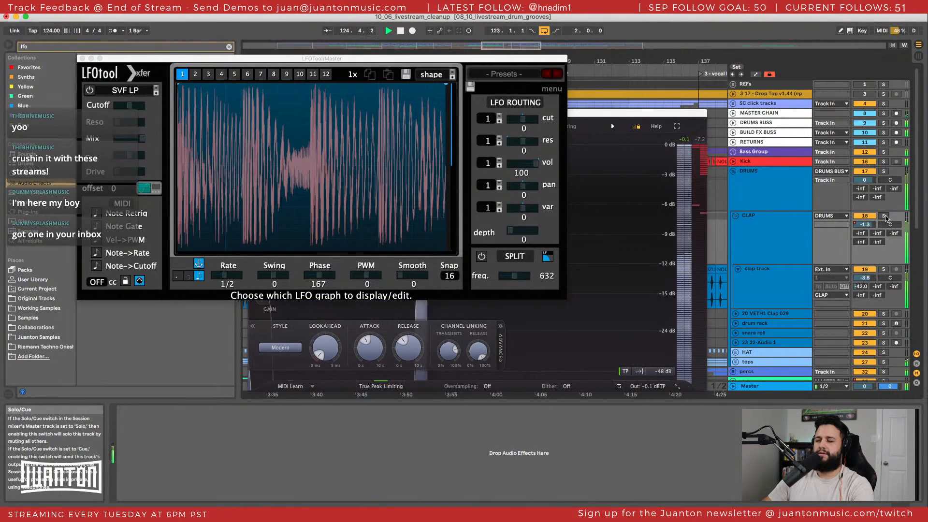
{"action": "key", "text": "space"}
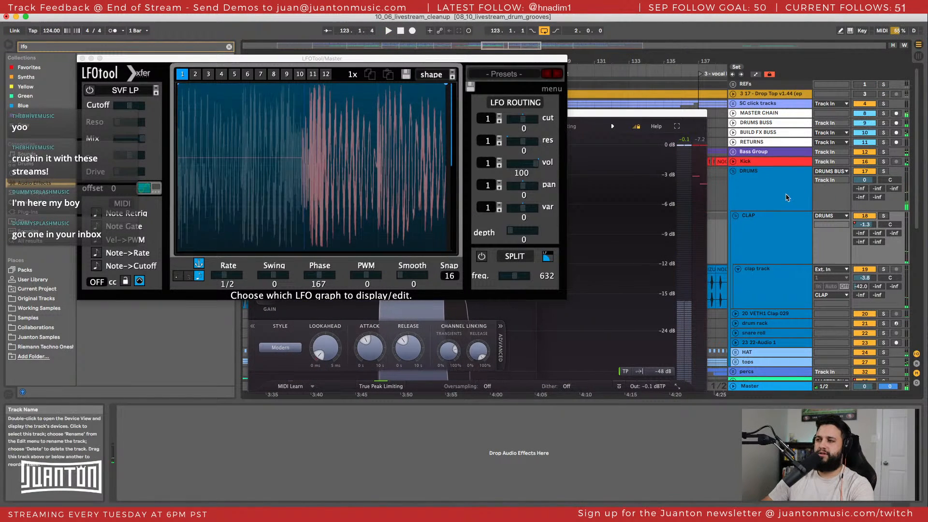
{"action": "left_click", "coordinate": [849, 229]}
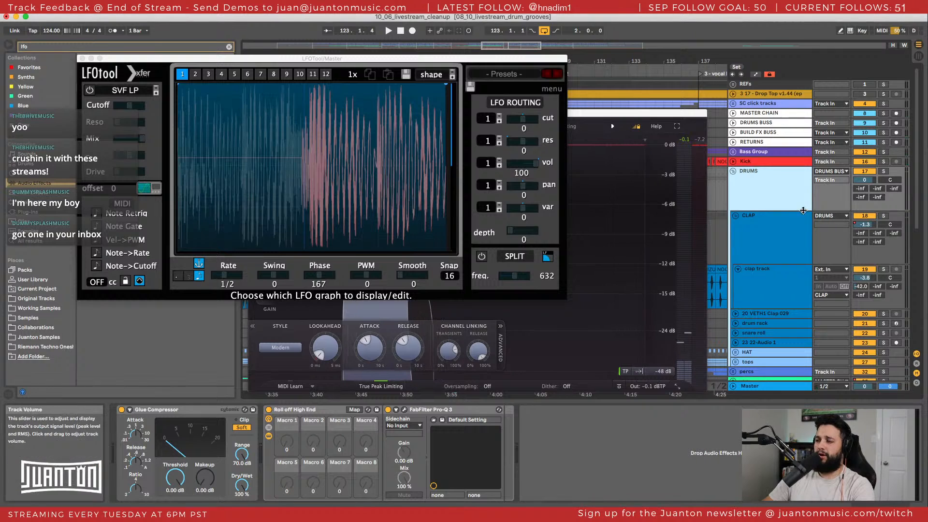
{"action": "left_click", "coordinate": [795, 231]}
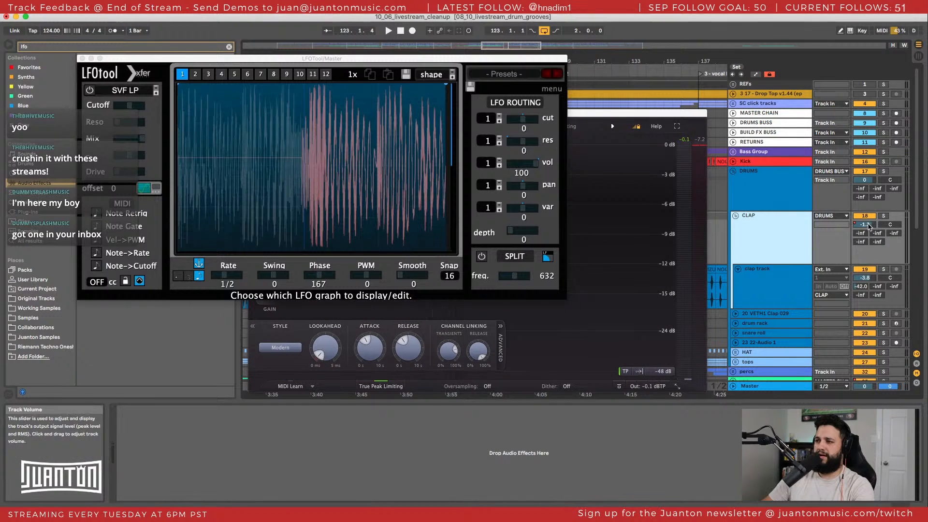
{"action": "right_click", "coordinate": [868, 226]}
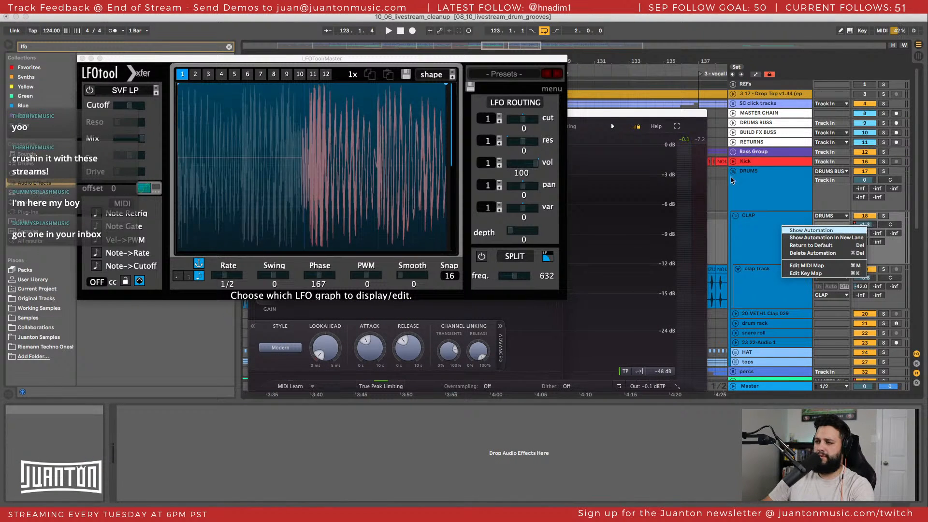
{"action": "left_click", "coordinate": [765, 222]}
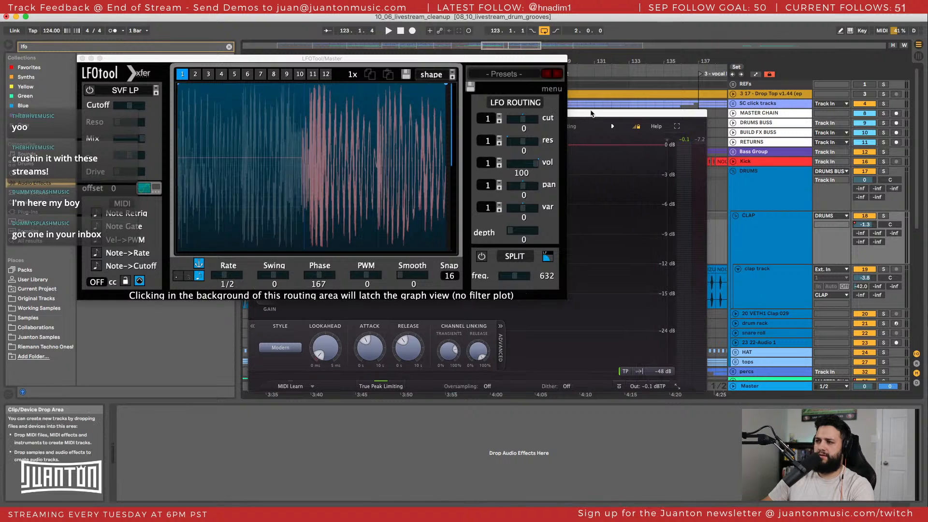
Close the master limiter and LFOTool windows to uncover the arrangement.
{"action": "left_click", "coordinate": [591, 113]}
{"action": "left_click", "coordinate": [252, 113]}
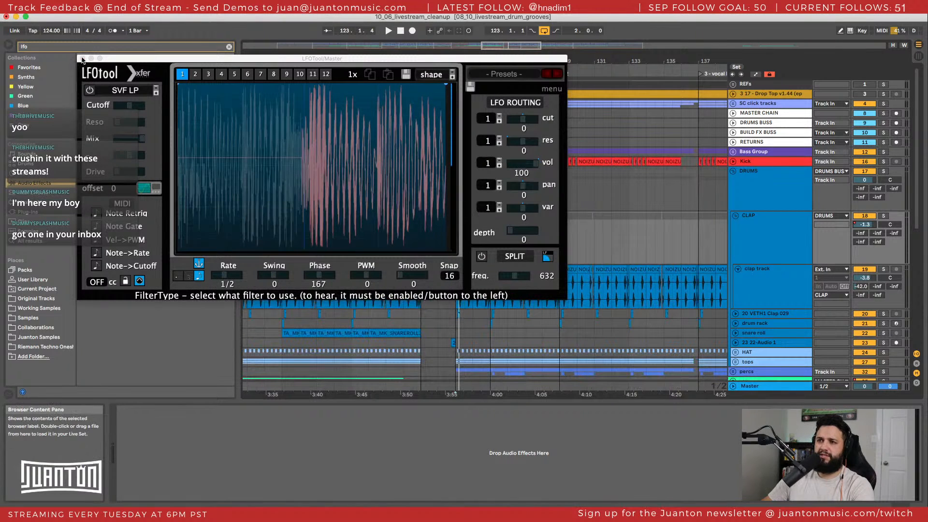
{"action": "left_click", "coordinate": [82, 58]}
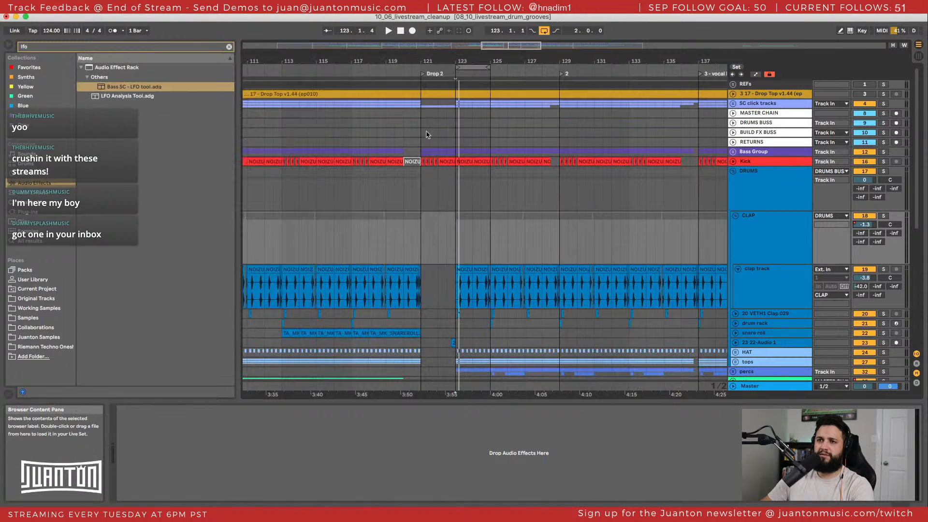
{"action": "right_click", "coordinate": [792, 240]}
{"action": "key", "text": "Escape"}
{"action": "left_click", "coordinate": [824, 216]}
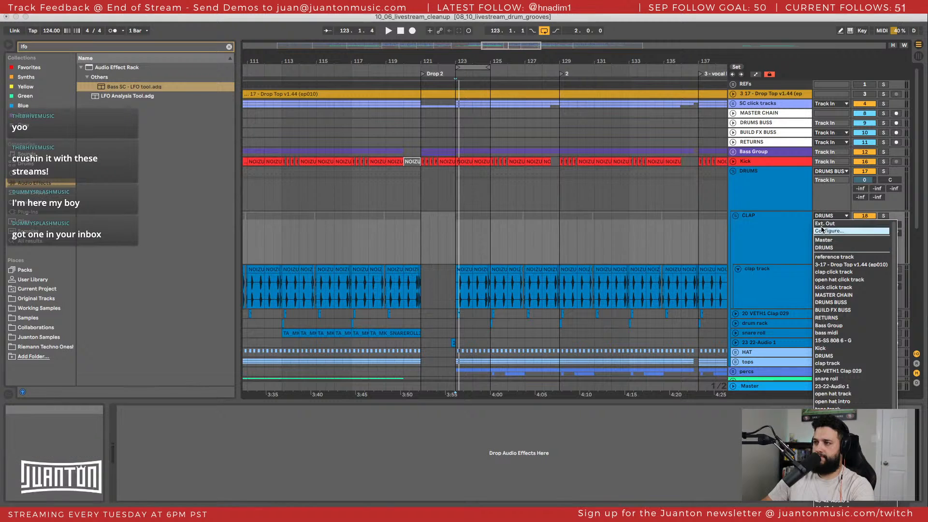
{"action": "left_click", "coordinate": [789, 244]}
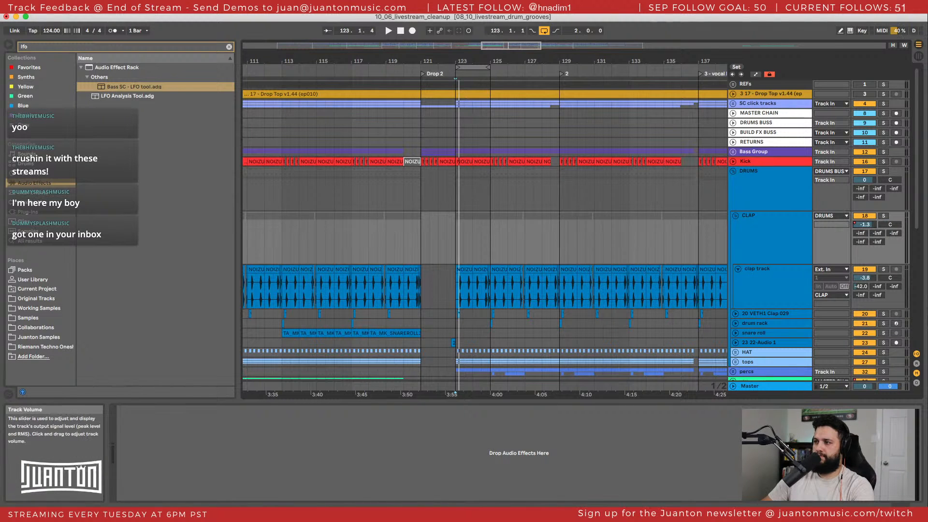
Delete the CLAP group's volume automation and set its volume to -0.4 dB.
{"action": "right_click", "coordinate": [865, 226]}
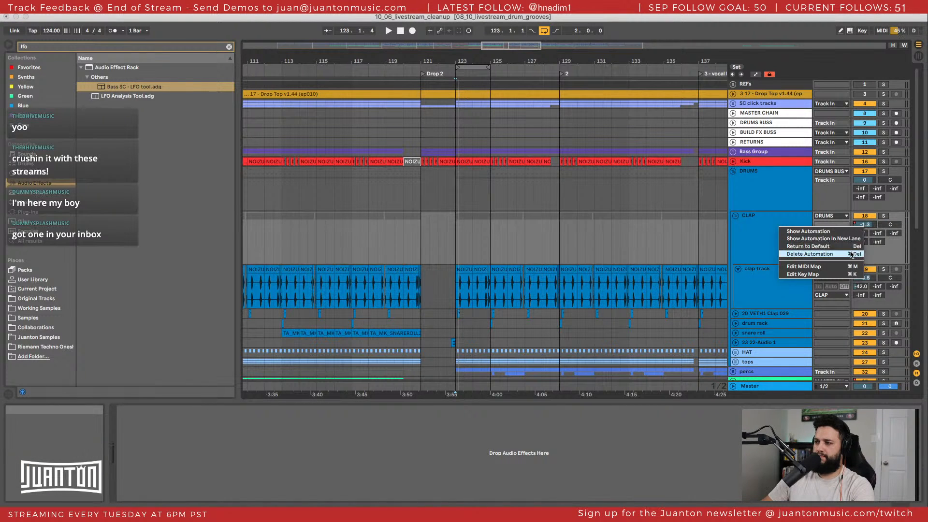
{"action": "left_click", "coordinate": [833, 254]}
{"action": "left_click_drag", "start_coordinate": [872, 224], "coordinate": [872, 221]}
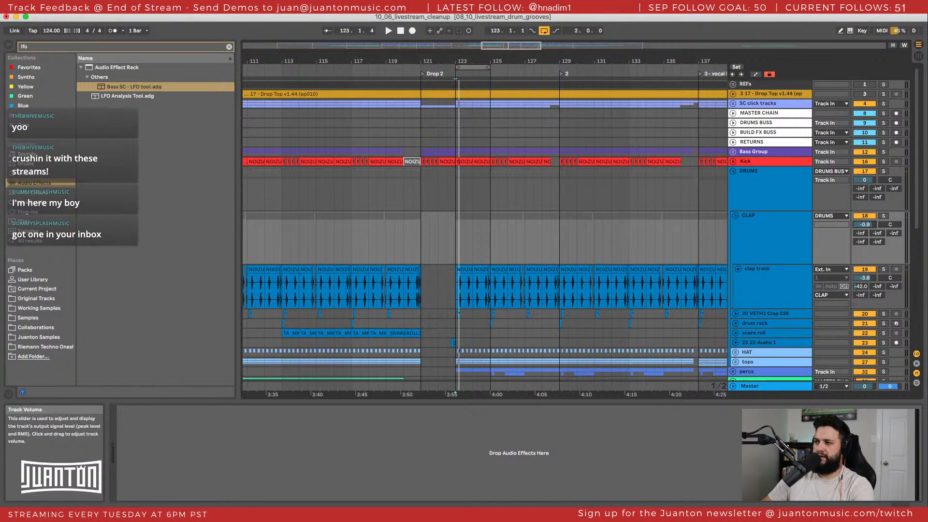
Play the loop and compare the louder clap with the soloed REFs group.
{"action": "key", "text": "space"}
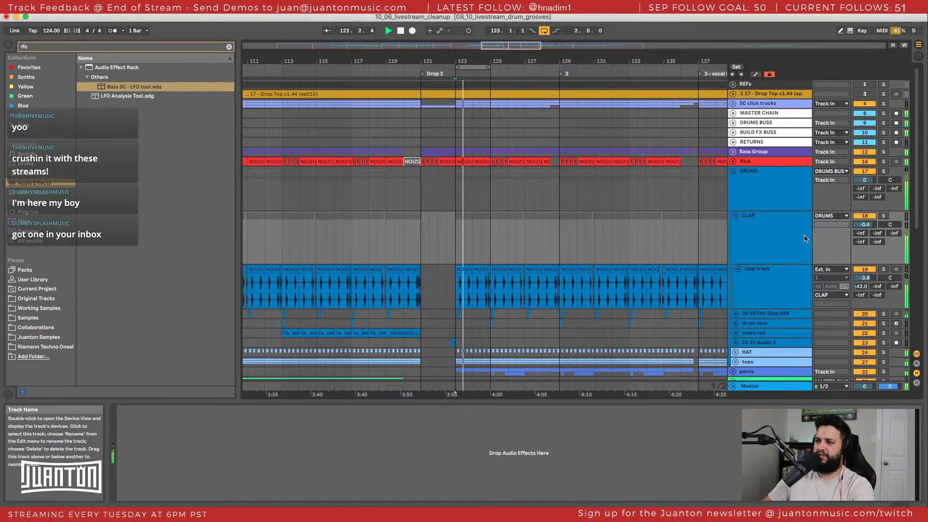
{"action": "key", "text": "s"}
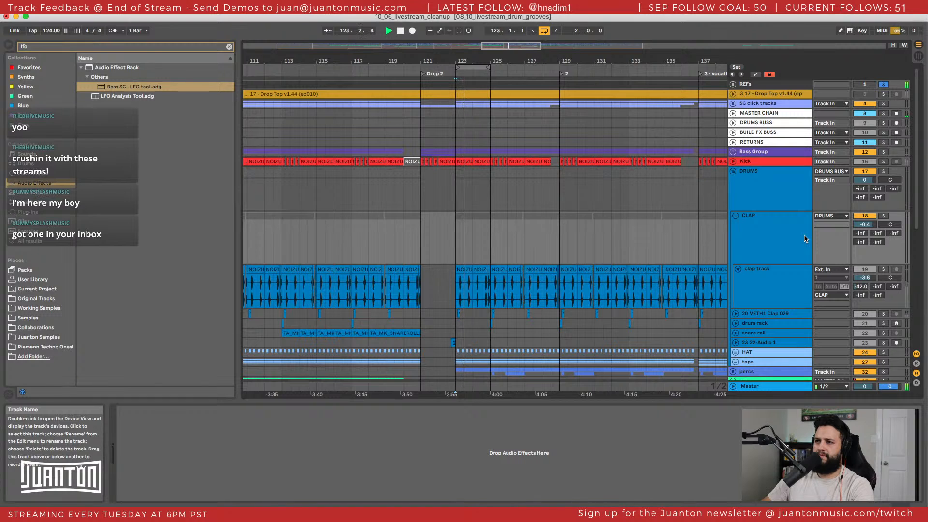
{"action": "key", "text": "s"}
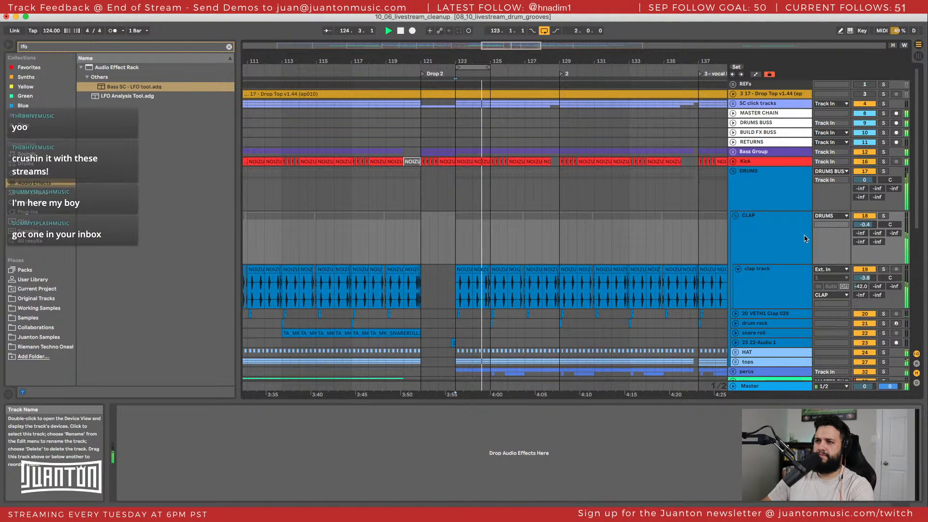
Mute the synths group, compare the mix with the soloed REFs group and stop playback.
{"action": "scroll", "coordinate": [805, 237], "scroll_direction": "down", "scroll_amount": 5}
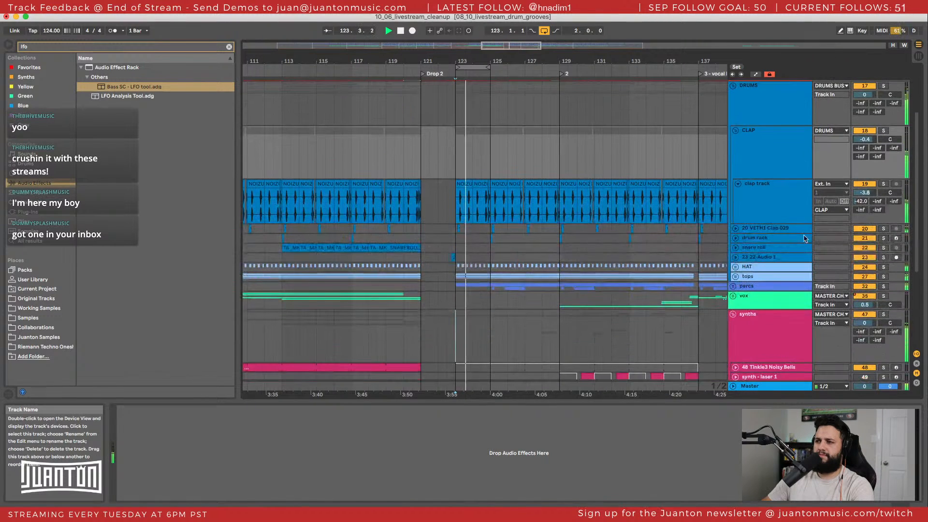
{"action": "left_click", "coordinate": [864, 315]}
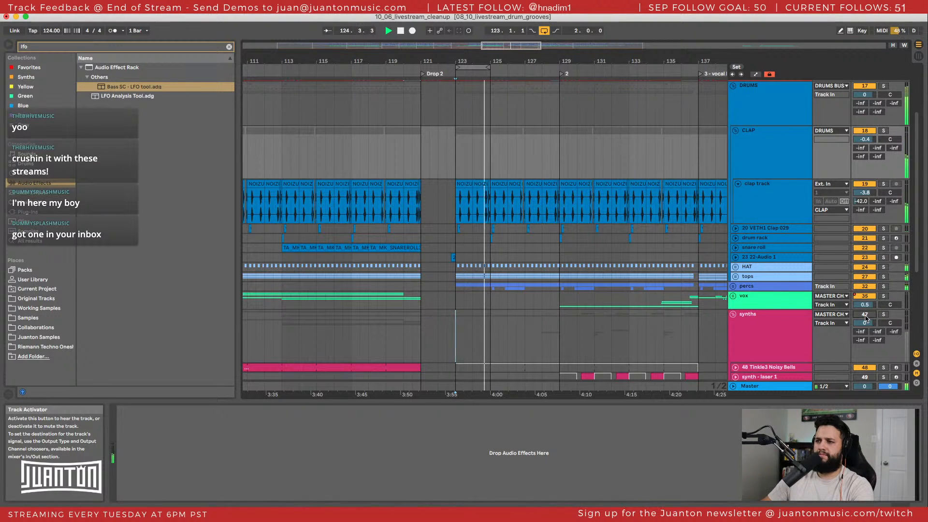
{"action": "key", "text": "s"}
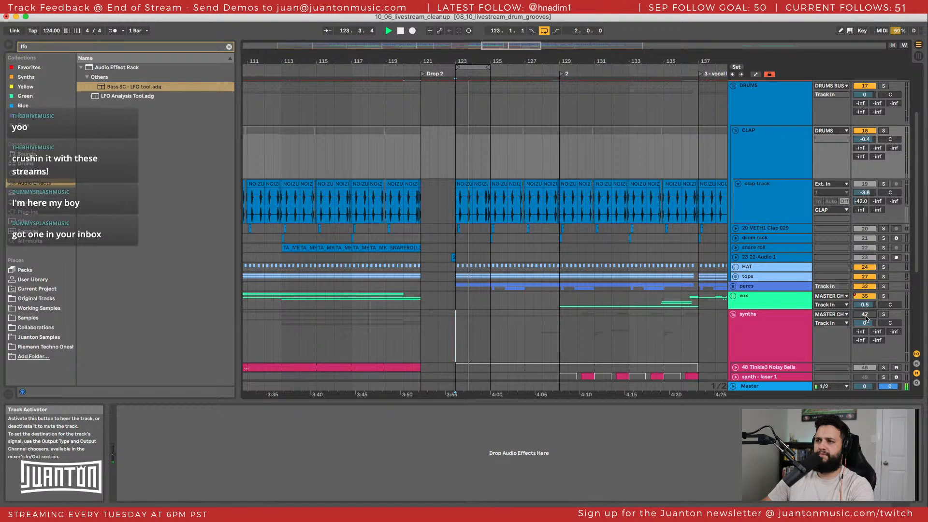
{"action": "key", "text": "s"}
{"action": "key", "text": "space"}
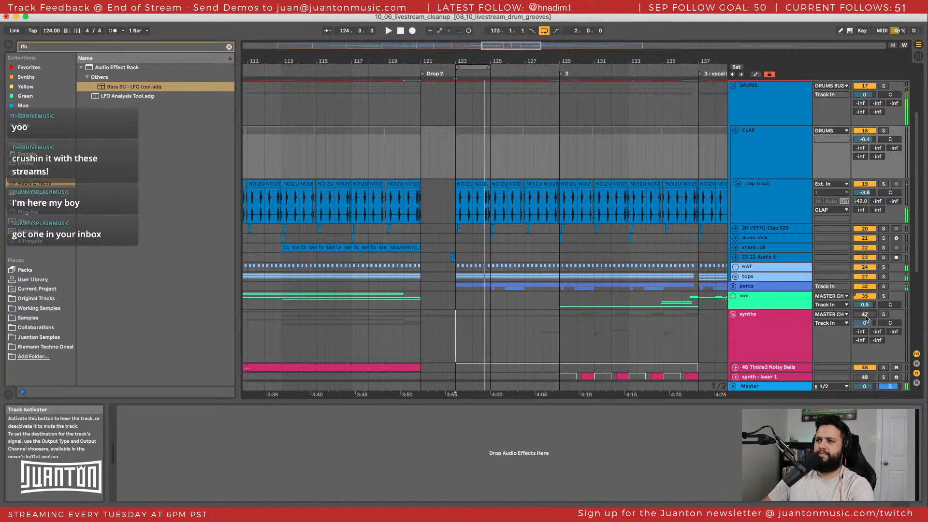
Insert a new audio track directly below the clap track inside the CLAP group.
{"action": "left_click", "coordinate": [763, 154]}
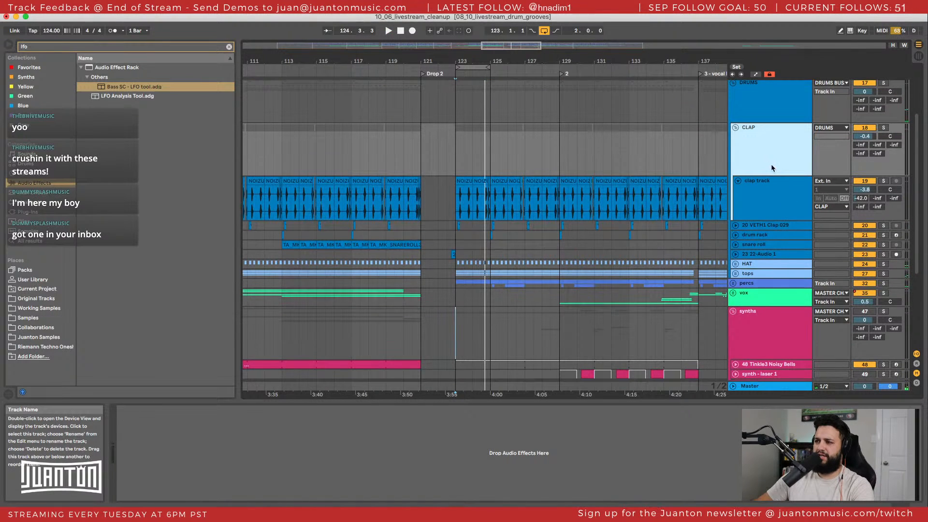
{"action": "left_click", "coordinate": [771, 190]}
{"action": "scroll", "coordinate": [772, 191], "scroll_direction": "down", "scroll_amount": 1}
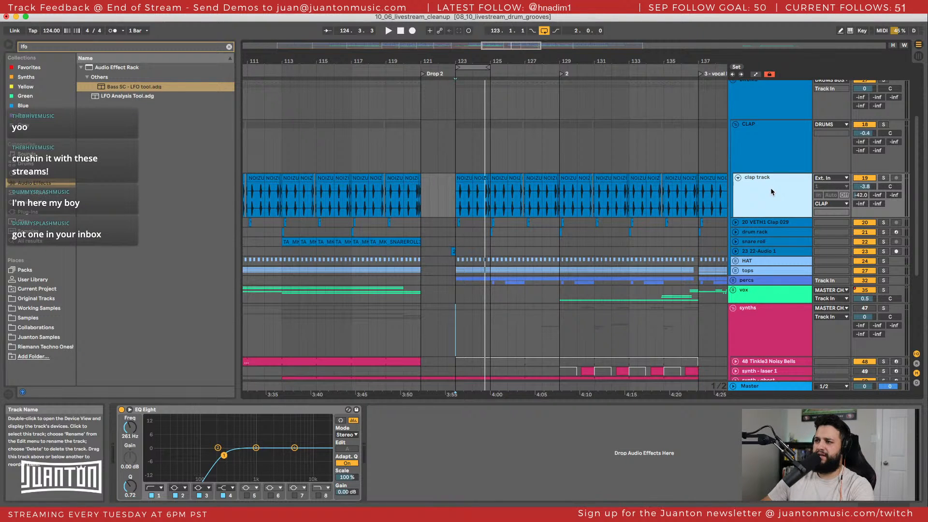
{"action": "key", "text": "super+t"}
Solo and play the VETH1 Clap 029 track, and move the solo to the drum rack track.
{"action": "left_click", "coordinate": [883, 273]}
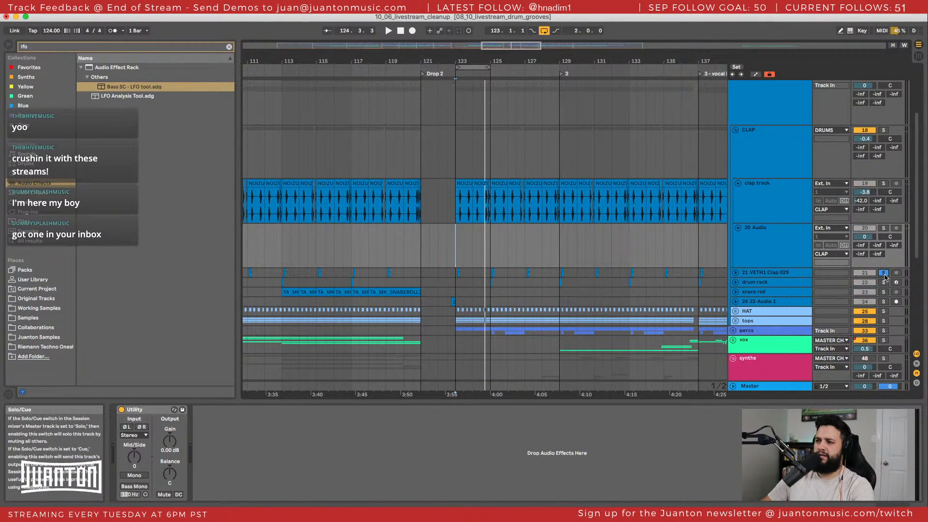
{"action": "key", "text": "space"}
{"action": "left_click", "coordinate": [883, 282]}
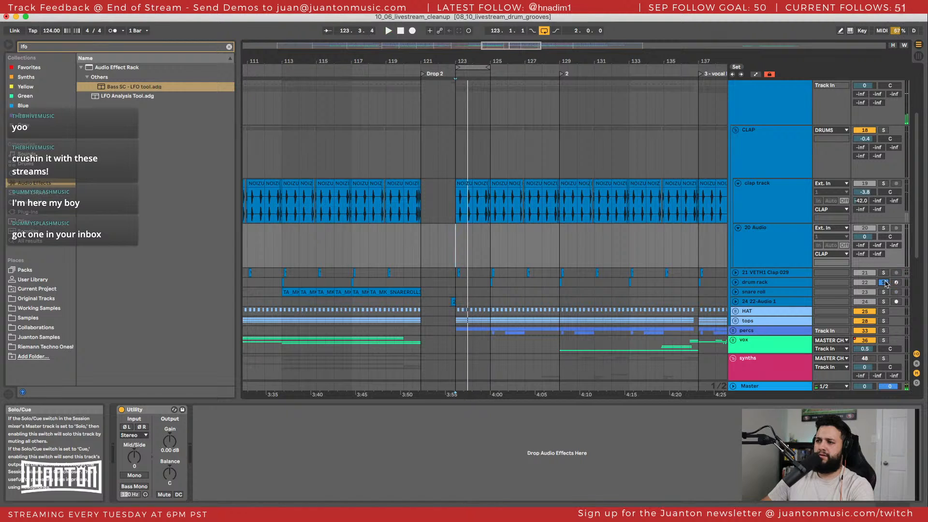
Rename the VETH1 Clap 029 track to "clap reverse".
{"action": "left_click", "coordinate": [787, 273]}
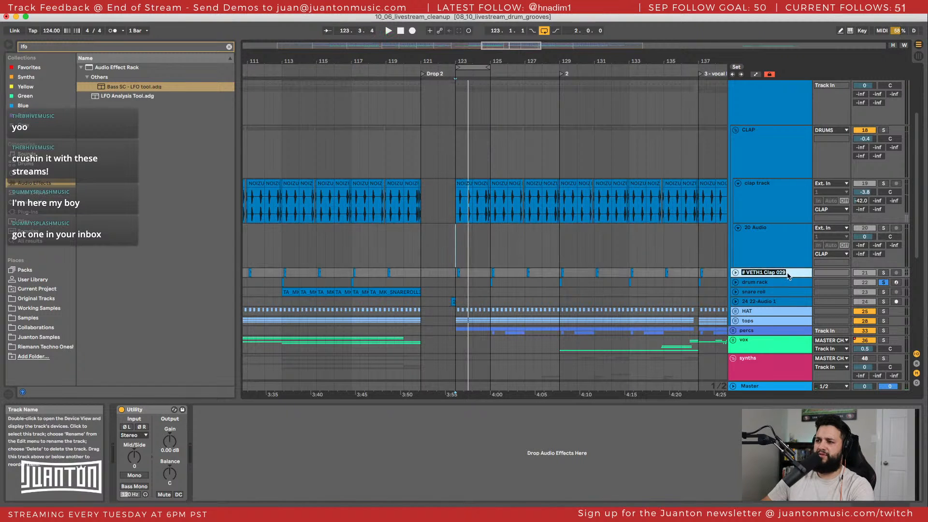
{"action": "key", "text": "super+r"}
{"action": "type", "text": "clap reve"}
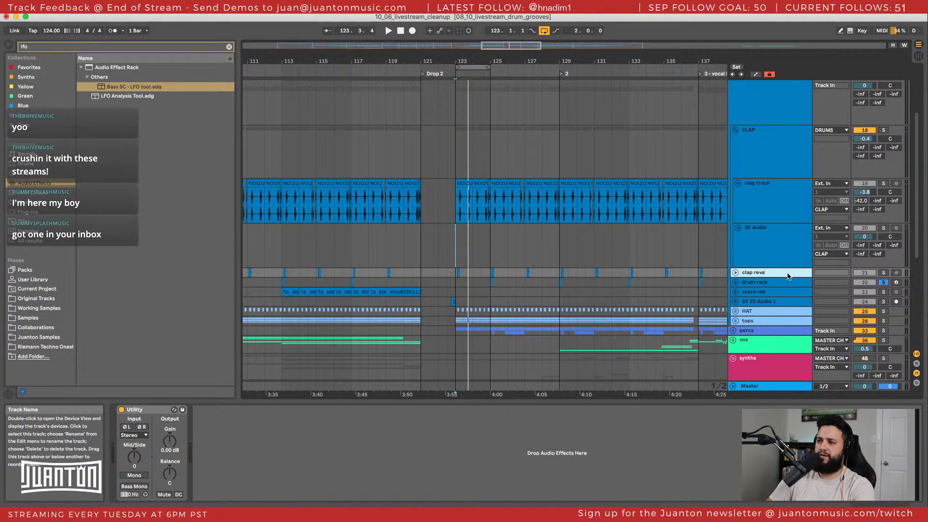
{"action": "type", "text": "rse"}
{"action": "key", "text": "Return"}
Play the soloed drum rack track from bar 125 and unfold it to identify its sound.
{"action": "key", "text": "space"}
{"action": "left_click", "coordinate": [807, 286]}
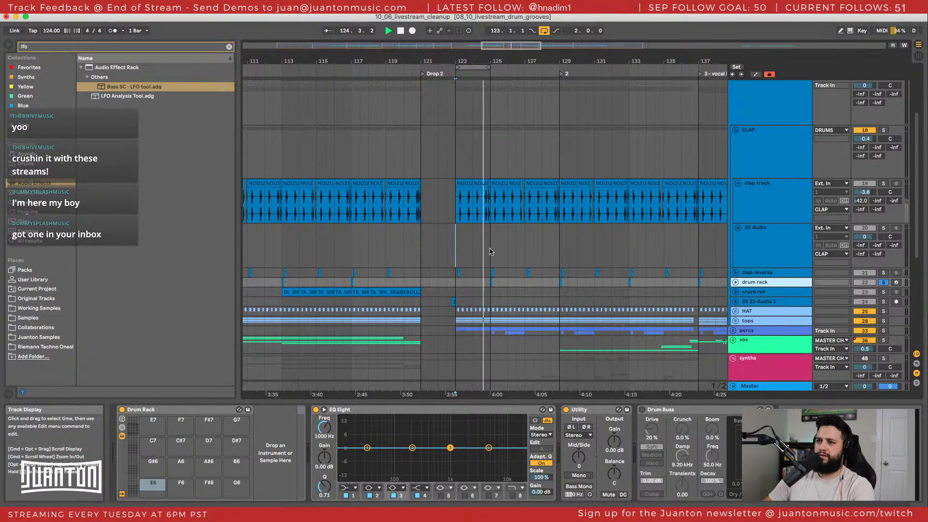
{"action": "left_click", "coordinate": [490, 251]}
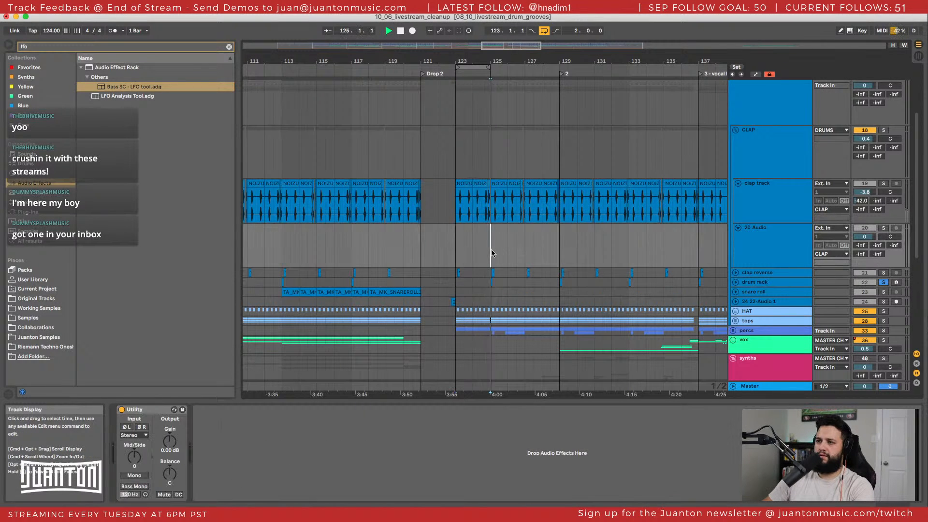
{"action": "left_click", "coordinate": [748, 286]}
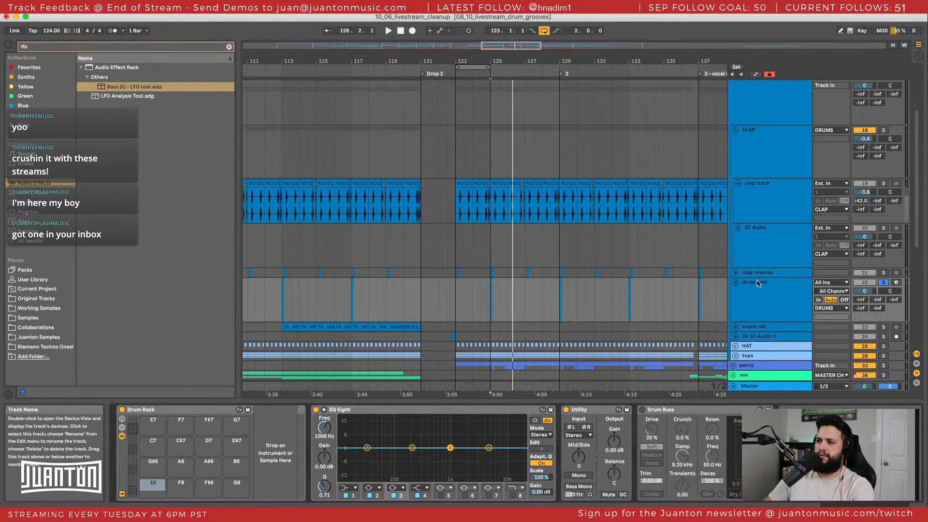
{"action": "key", "text": "space"}
{"action": "key", "text": "space"}
{"action": "key", "text": "space"}
{"action": "key", "text": "space"}
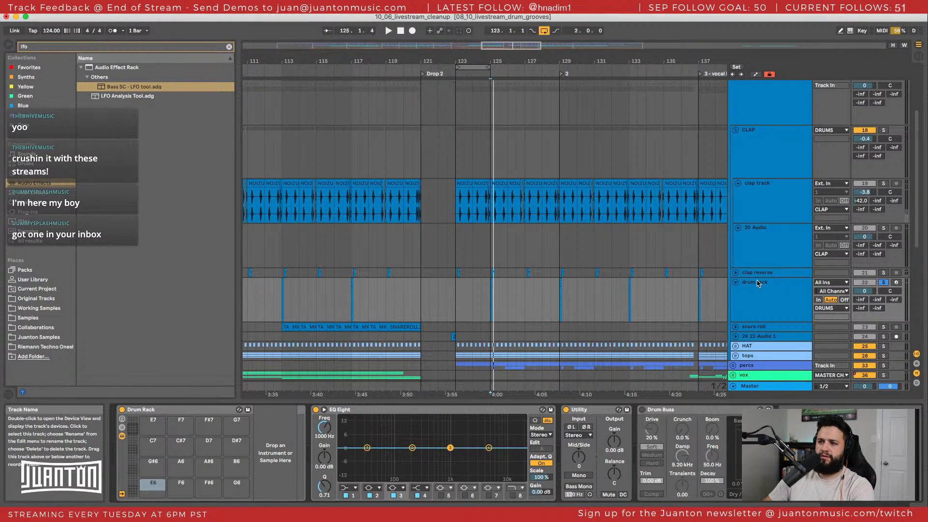
Fold the drum rack track and delete it.
{"action": "left_click", "coordinate": [758, 283]}
{"action": "left_click", "coordinate": [735, 282]}
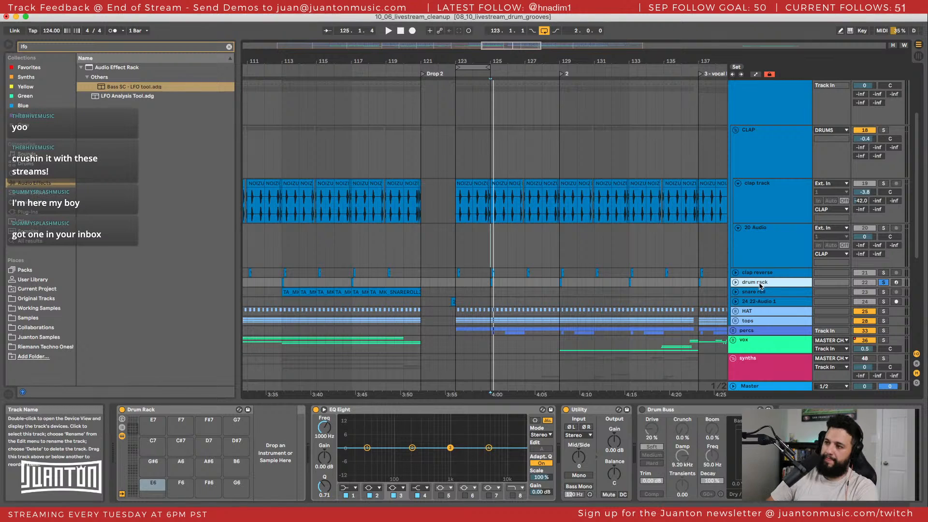
{"action": "key", "text": "Delete"}
Check the snare roll track, fold it, and select the short clip on the 22-Audio 1 track just before bar 123.
{"action": "left_click", "coordinate": [735, 282]}
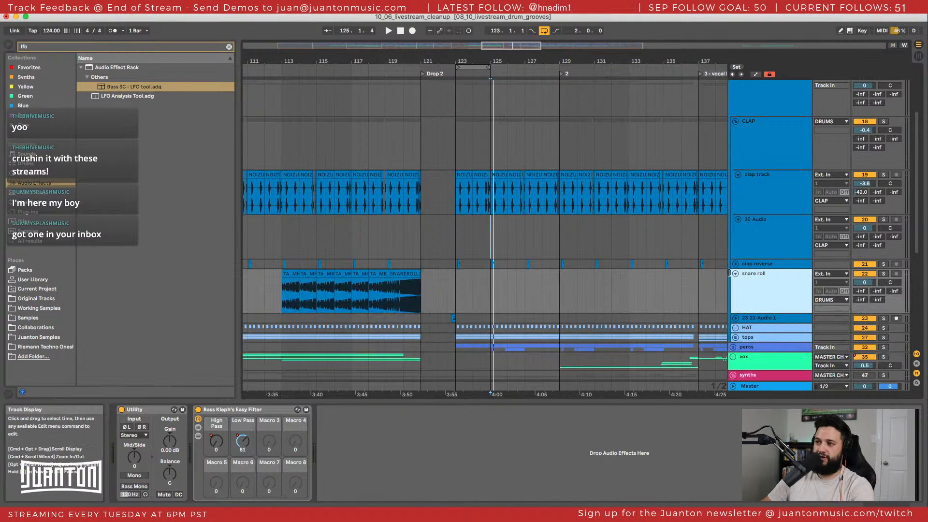
{"action": "left_click", "coordinate": [735, 274]}
{"action": "left_click", "coordinate": [754, 285]}
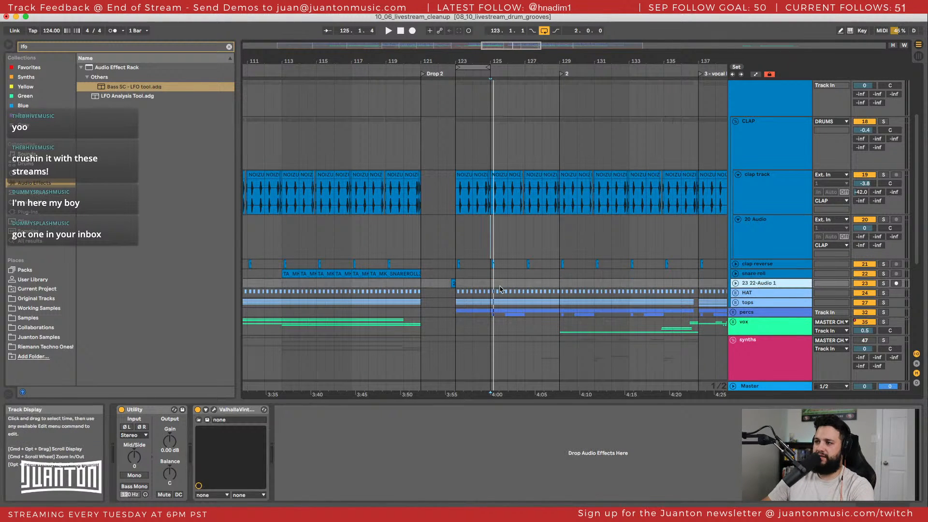
{"action": "left_click", "coordinate": [452, 283]}
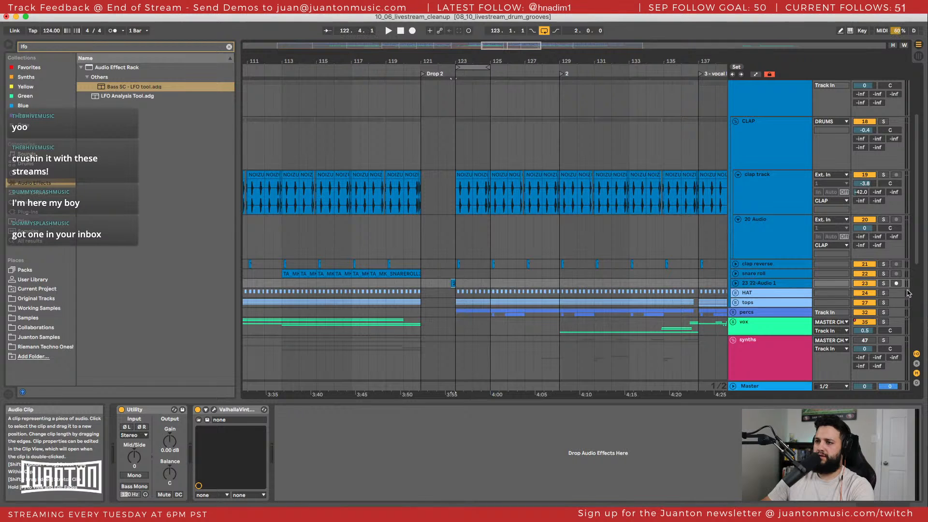
Solo and play the 22-Audio 1 track just before bar 123, and rename it "clap reverb".
{"action": "left_click", "coordinate": [882, 283]}
{"action": "key", "text": "space"}
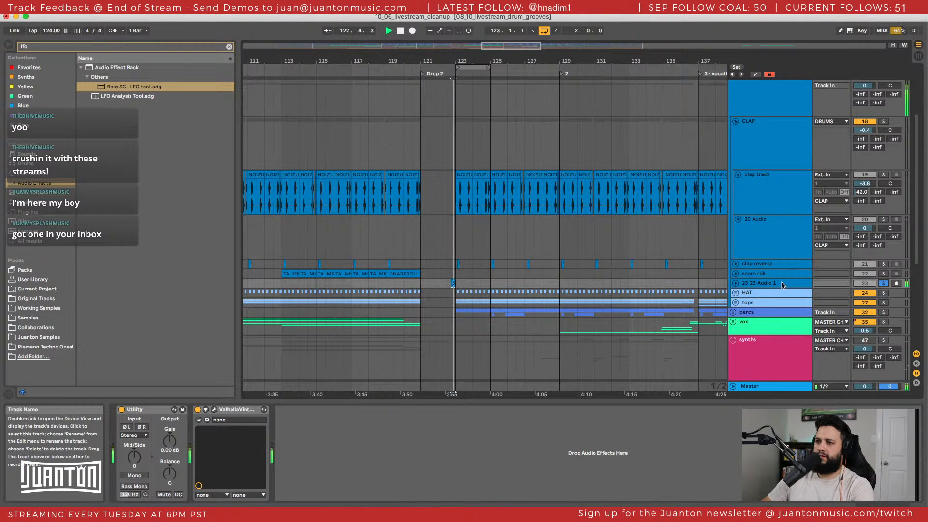
{"action": "key", "text": "super+r"}
{"action": "type", "text": "rev"}
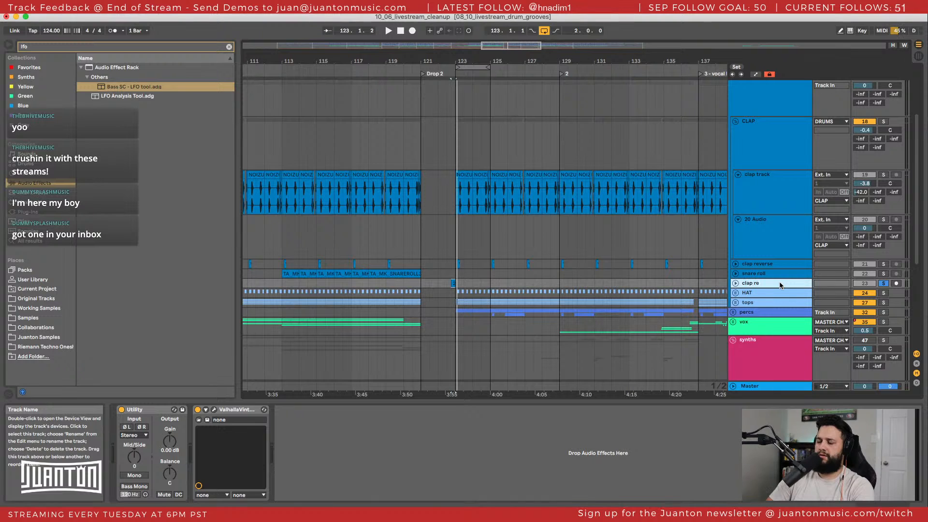
Fold the empty 20 Audio track below the clap track and delete it.
{"action": "left_click", "coordinate": [764, 235]}
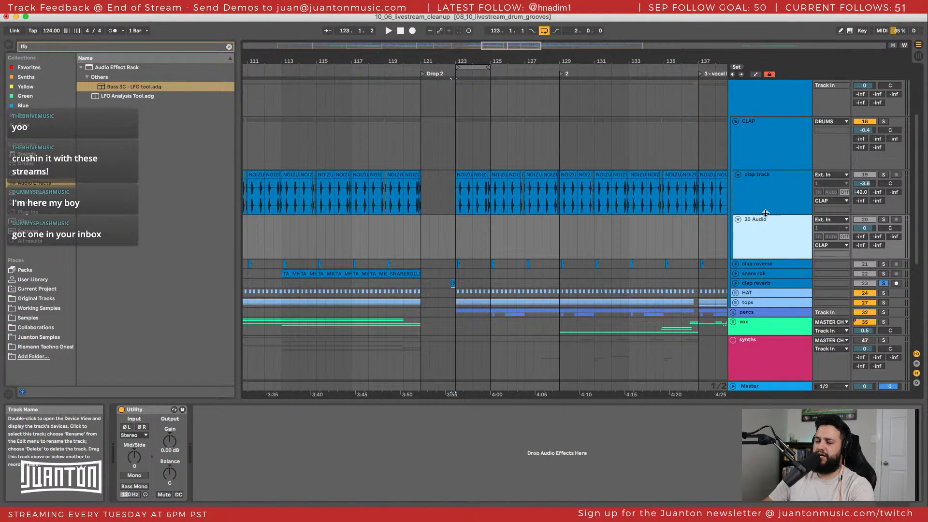
{"action": "left_click", "coordinate": [738, 219]}
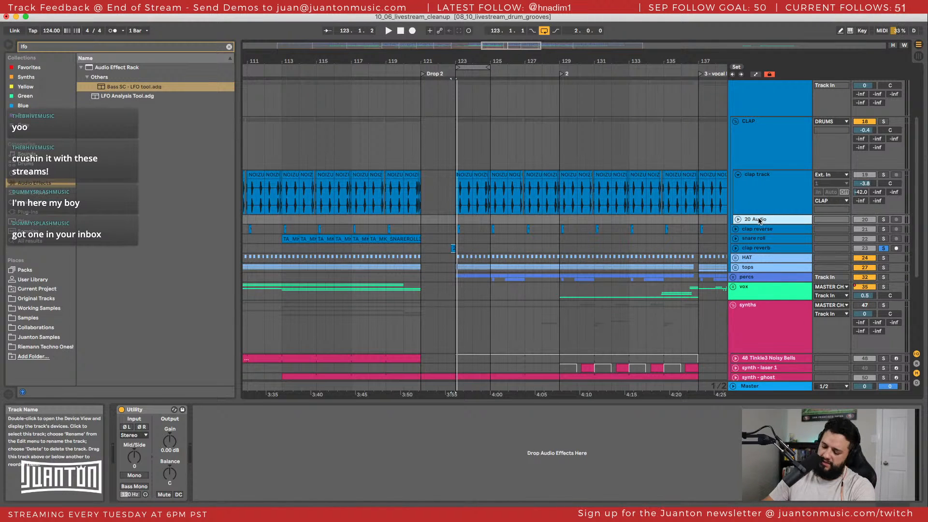
{"action": "key", "text": "Delete"}
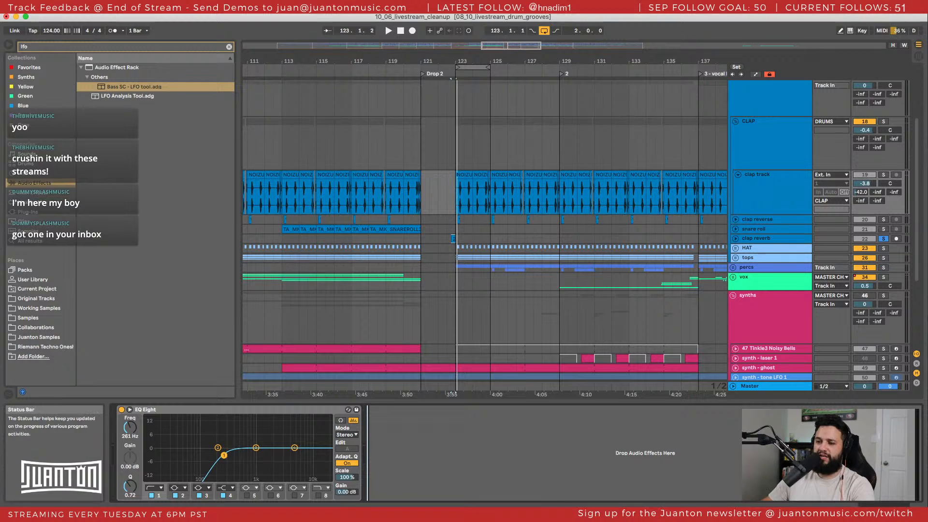
Search the browser for Saturator and load it after the EQ Eight on the clap track.
{"action": "key", "text": "super+f"}
{"action": "type", "text": "satura"}
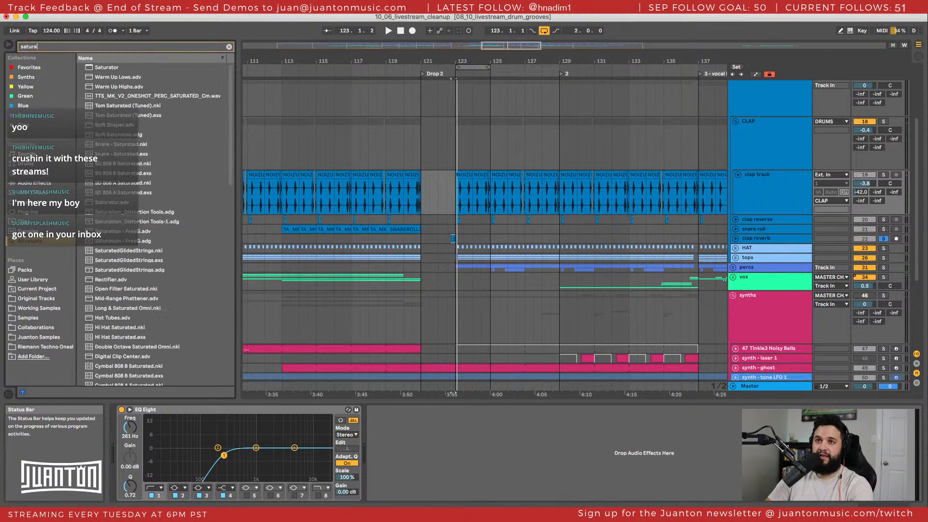
{"action": "left_click", "coordinate": [96, 69]}
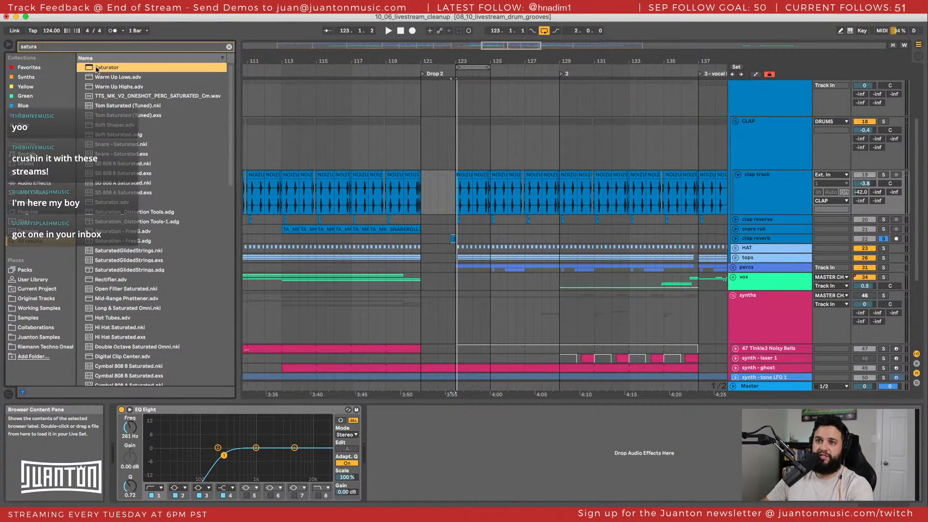
{"action": "key", "text": "Return"}
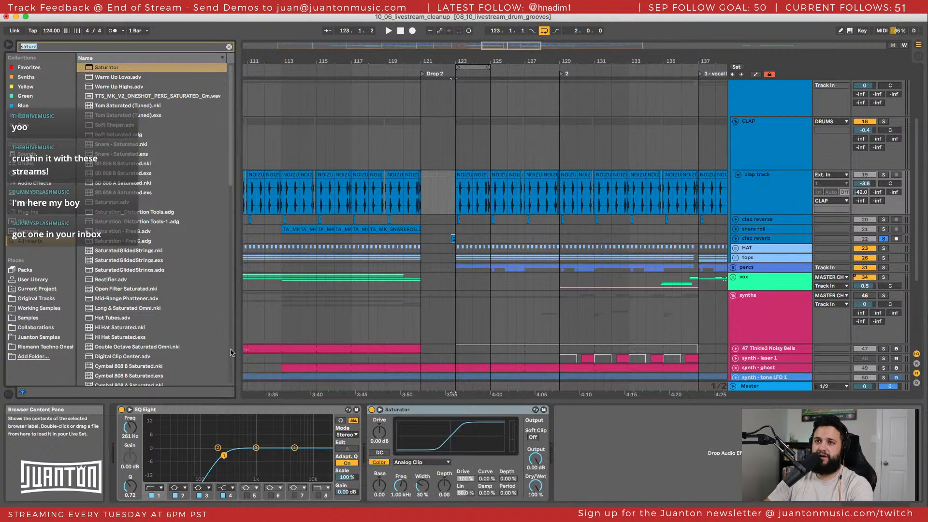
Search for Sonalksis, load the FreeG Stereo meter after the Saturator on the clap track, and clear the search.
{"action": "key", "text": "super+f"}
{"action": "type", "text": "sonalksis"}
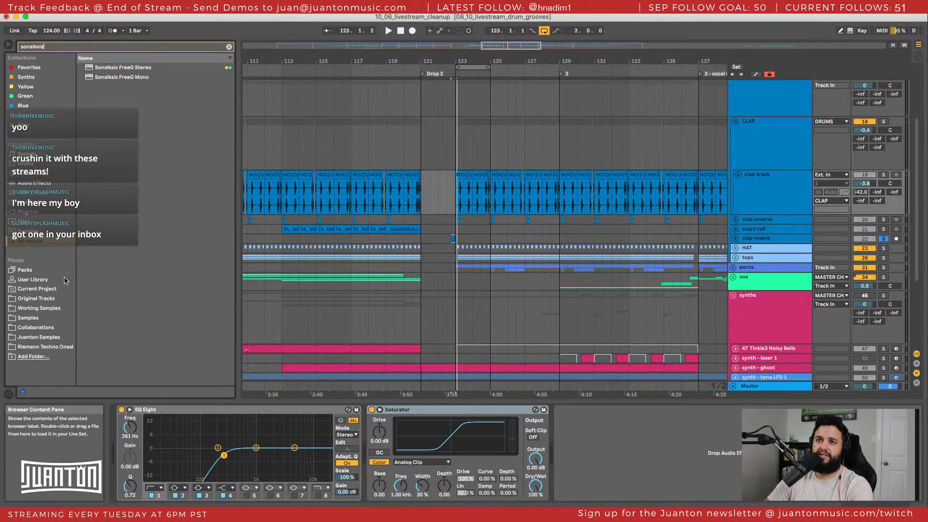
{"action": "left_click", "coordinate": [109, 69]}
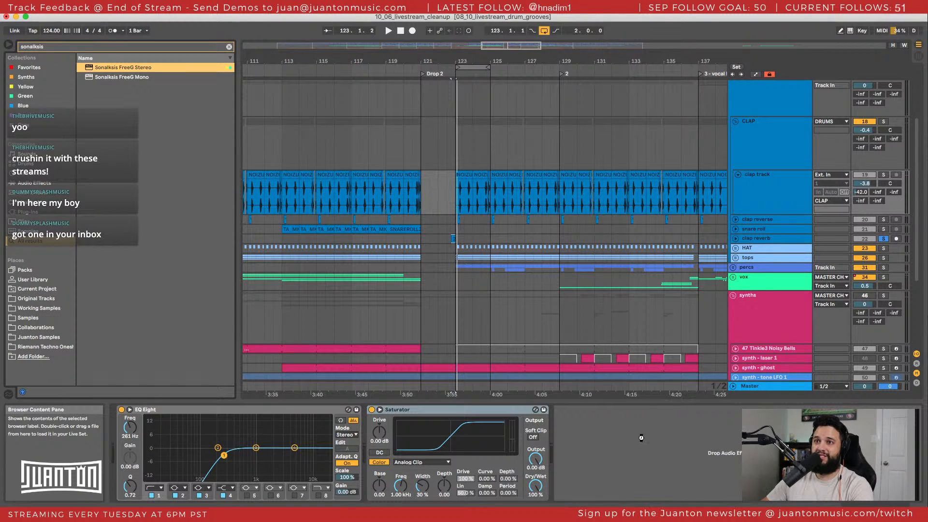
{"action": "key", "text": "Return"}
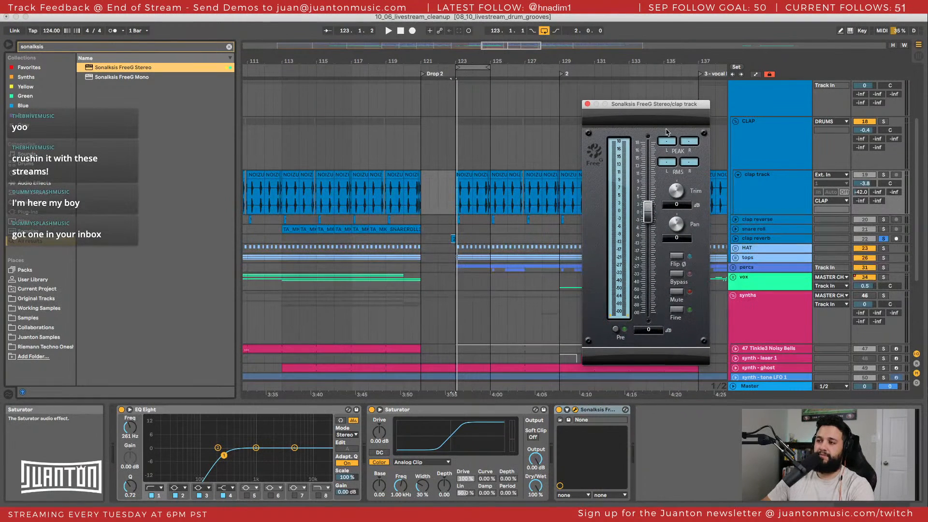
{"action": "left_click", "coordinate": [229, 47]}
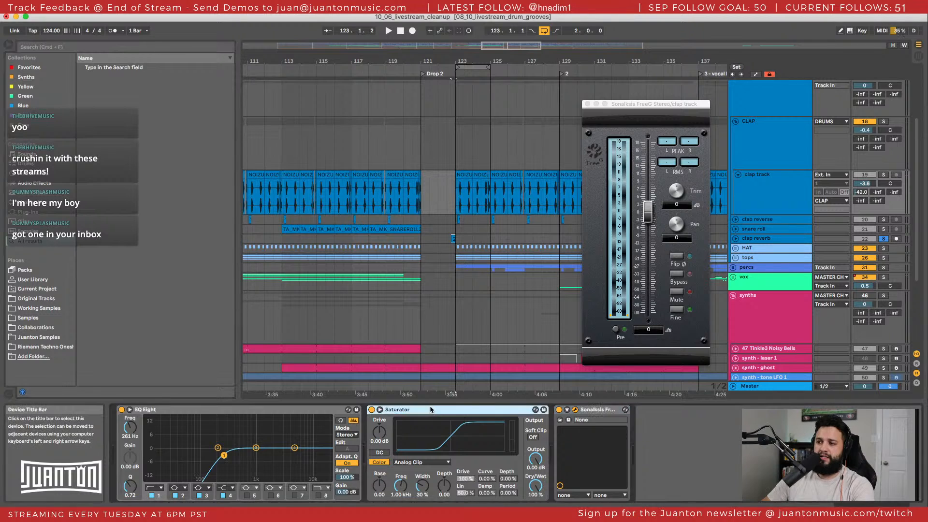
Bypass the Saturator, reset the FreeG peak reading, and play Drop 2 from bar 123.
{"action": "left_click", "coordinate": [649, 436]}
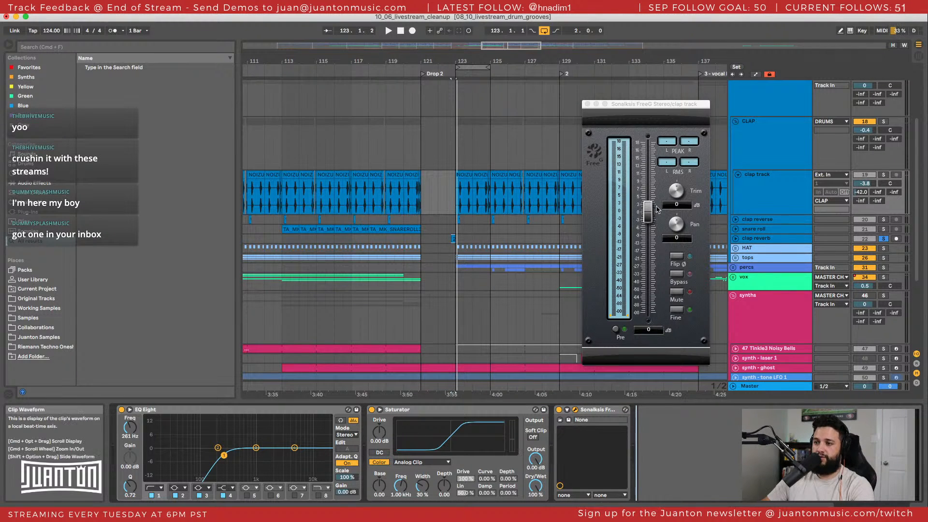
{"action": "left_click", "coordinate": [371, 409]}
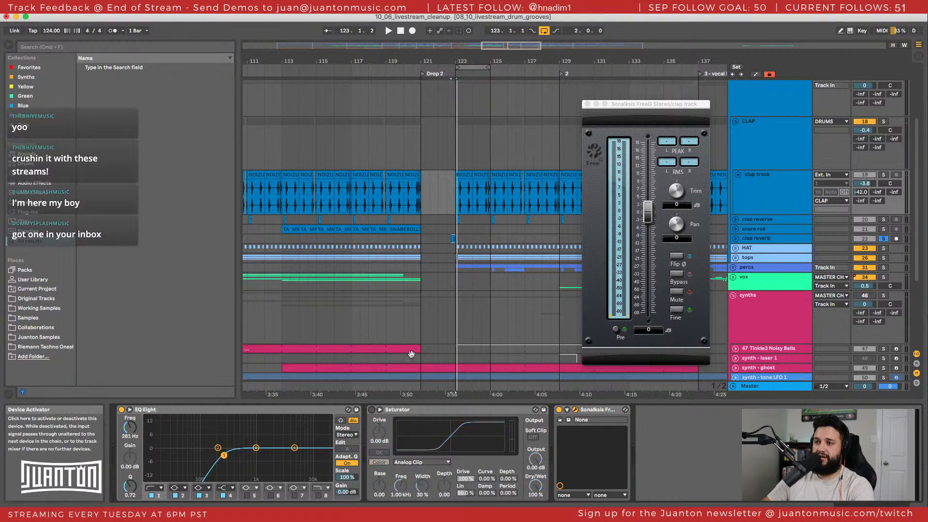
{"action": "left_click", "coordinate": [684, 143]}
{"action": "key", "text": "space"}
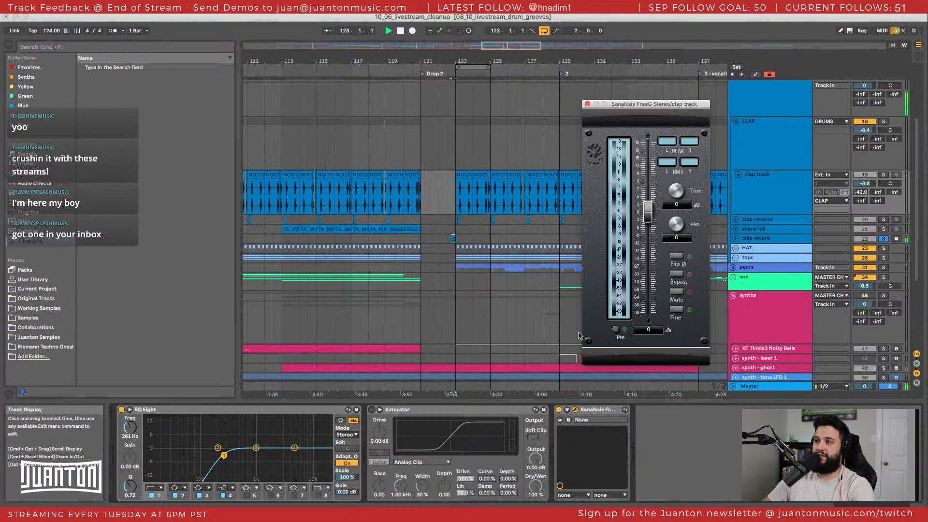
{"action": "key", "text": "space"}
Solo the clap track and replay its first clip at bar 123 to measure the unsaturated peak and RMS levels.
{"action": "left_click", "coordinate": [883, 174]}
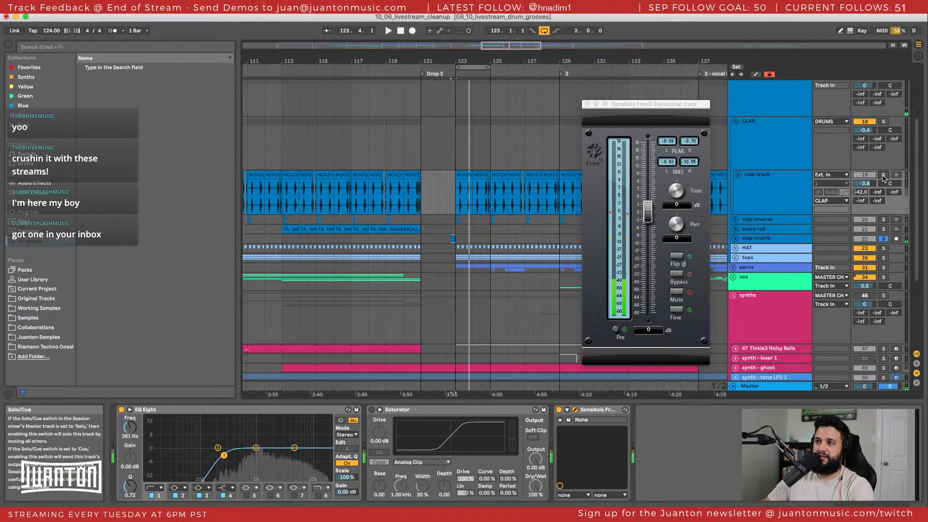
{"action": "key", "text": "space"}
{"action": "key", "text": "space"}
{"action": "key", "text": "space"}
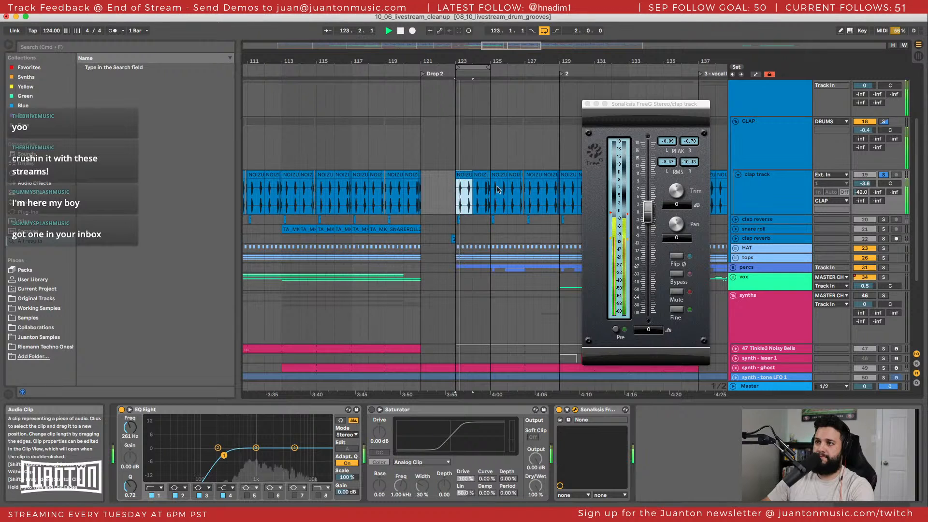
{"action": "left_click", "coordinate": [666, 139]}
{"action": "key", "text": "space"}
{"action": "key", "text": "space"}
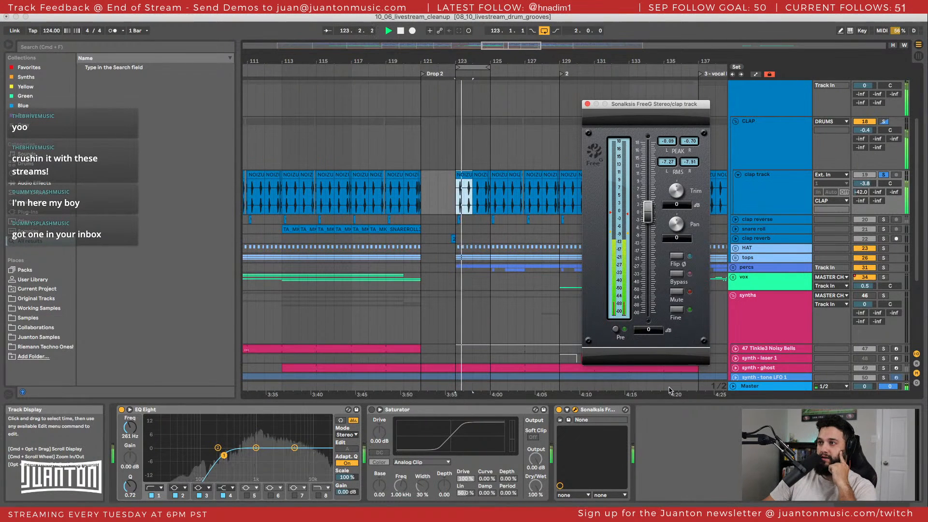
{"action": "key", "text": "space"}
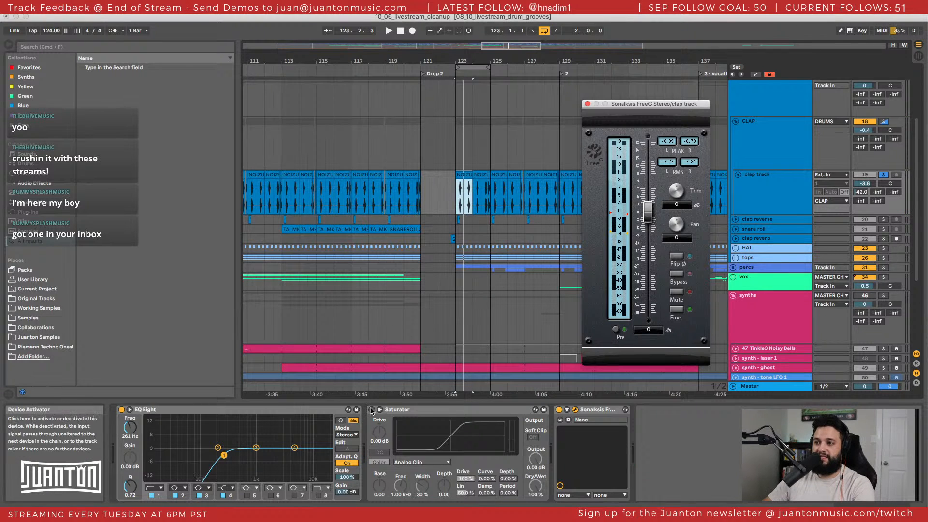
Reactivate the Saturator and set its output level to -0.1 dB.
{"action": "left_click", "coordinate": [536, 450]}
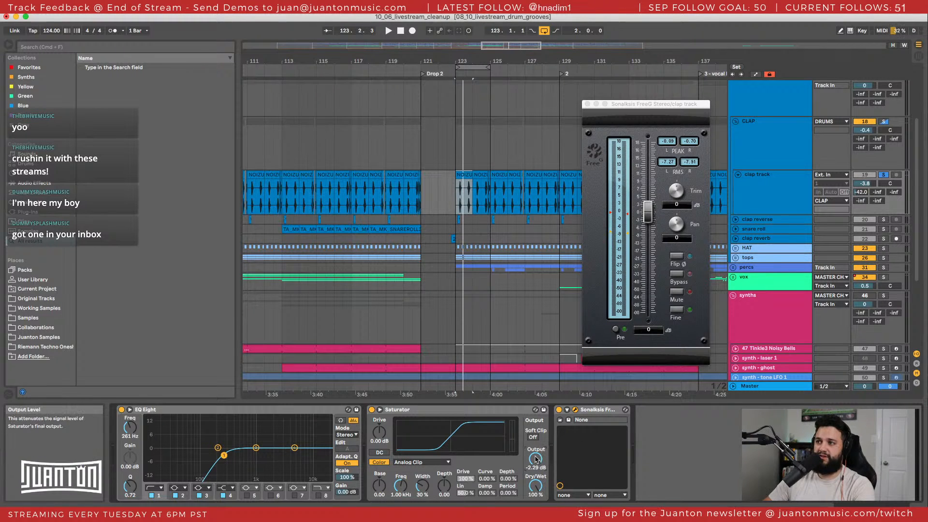
{"action": "type", "text": "-0.1"}
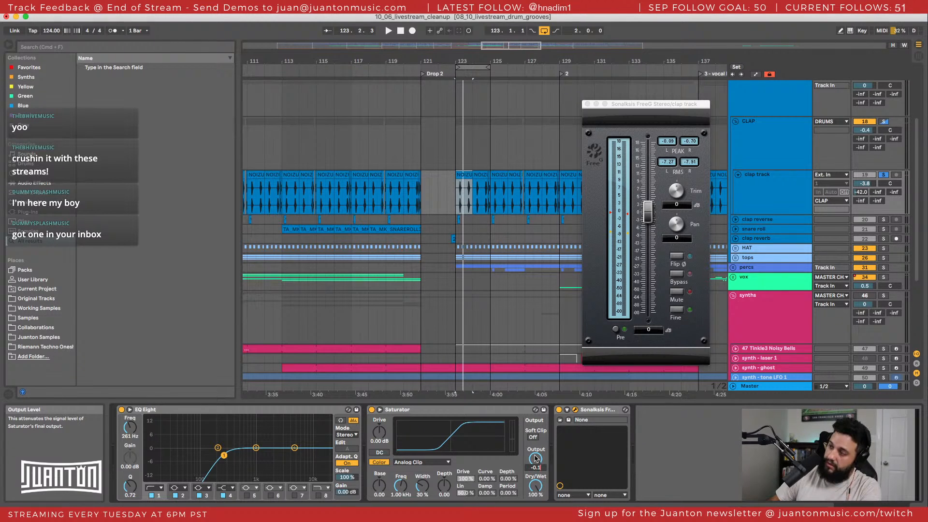
{"action": "key", "text": "Return"}
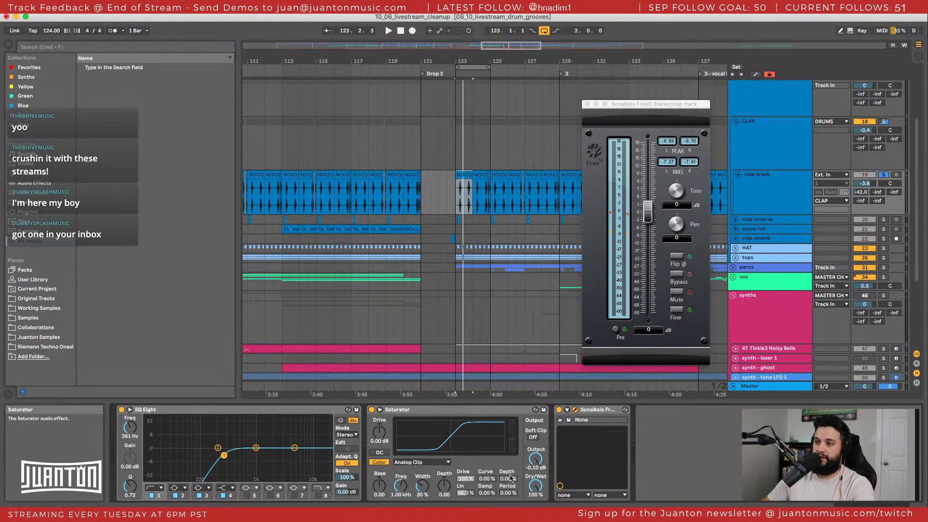
Try the Saturator's Soft Sine curve on the playing clap with the drive raised to about 9.14 dB.
{"action": "left_click", "coordinate": [410, 462]}
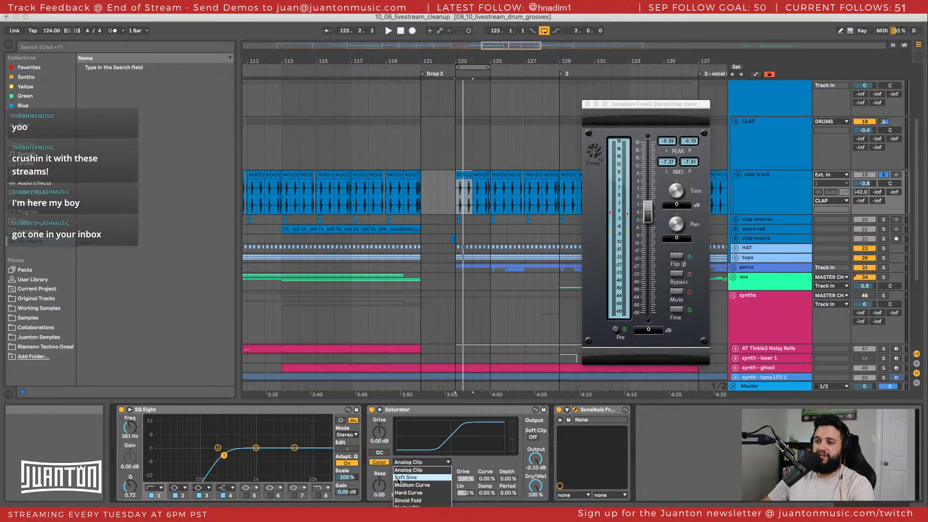
{"action": "left_click", "coordinate": [400, 477]}
{"action": "key", "text": "space"}
{"action": "left_click", "coordinate": [407, 463]}
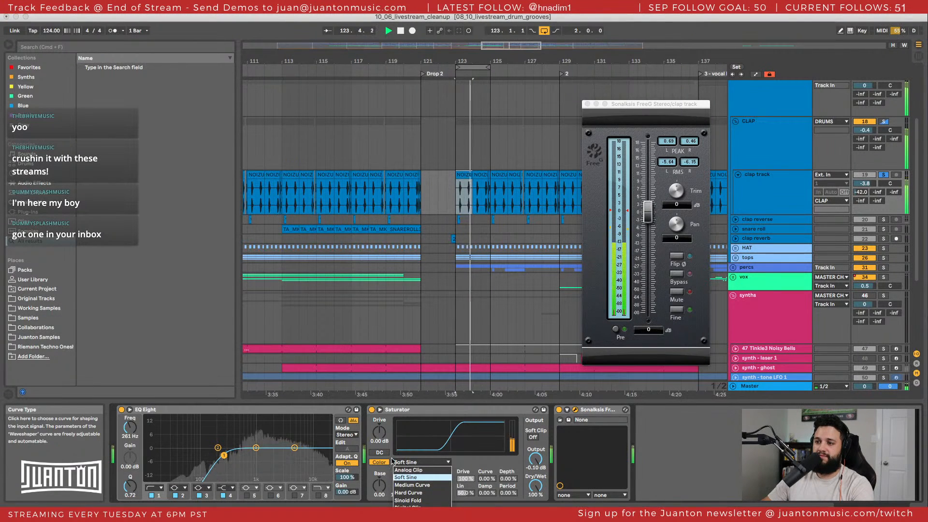
{"action": "left_click", "coordinate": [404, 478]}
{"action": "left_click_drag", "start_coordinate": [379, 432], "coordinate": [379, 425]}
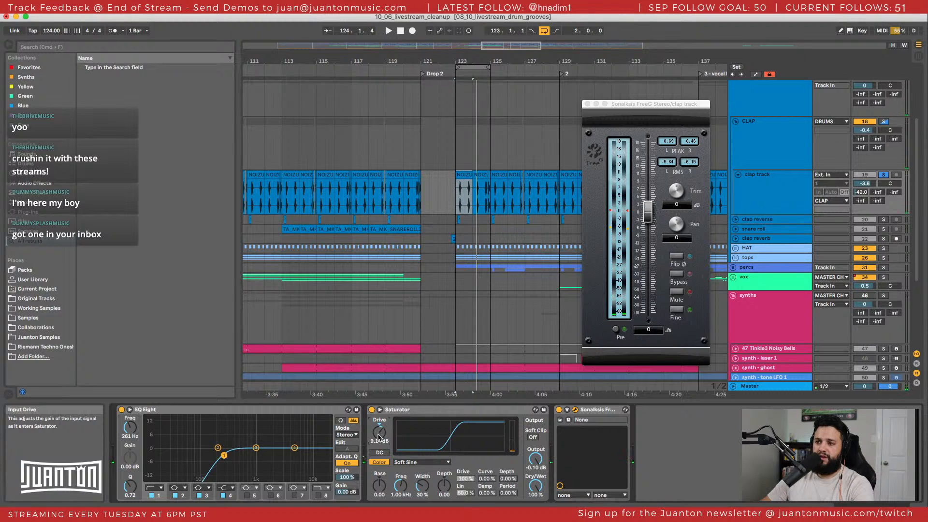
Try the Saturator's Medium Curve during playback, lower the drive to about 3.43 dB, and reset the FreeG peak reading.
{"action": "key", "text": "space"}
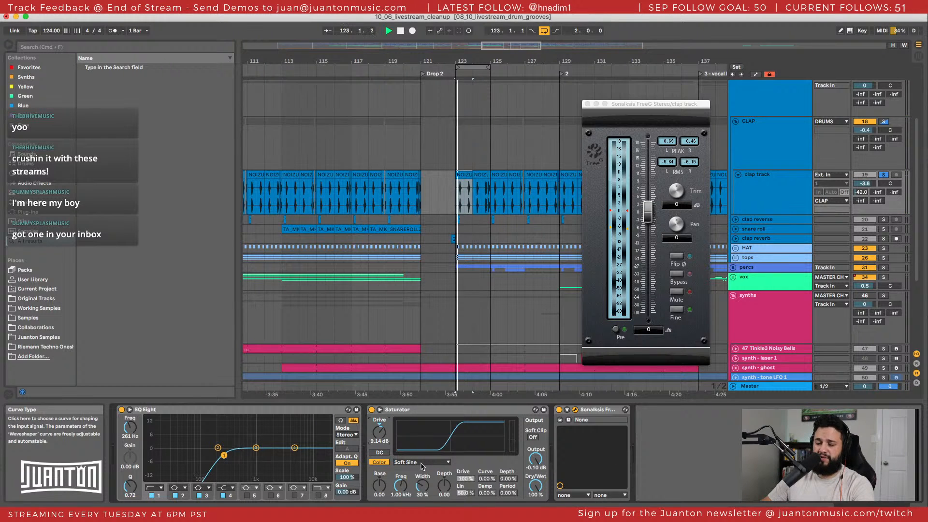
{"action": "left_click", "coordinate": [421, 463]}
{"action": "left_click", "coordinate": [418, 485]}
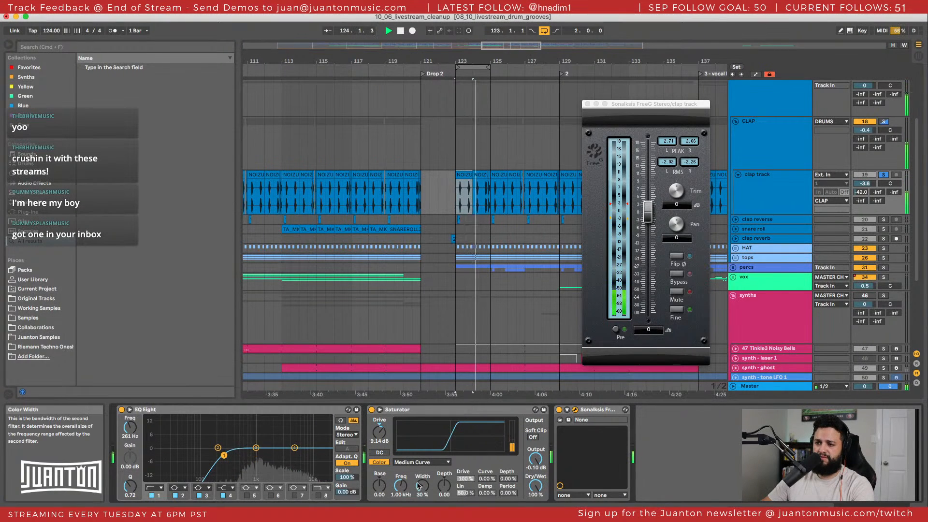
{"action": "left_click_drag", "start_coordinate": [380, 431], "coordinate": [379, 440]}
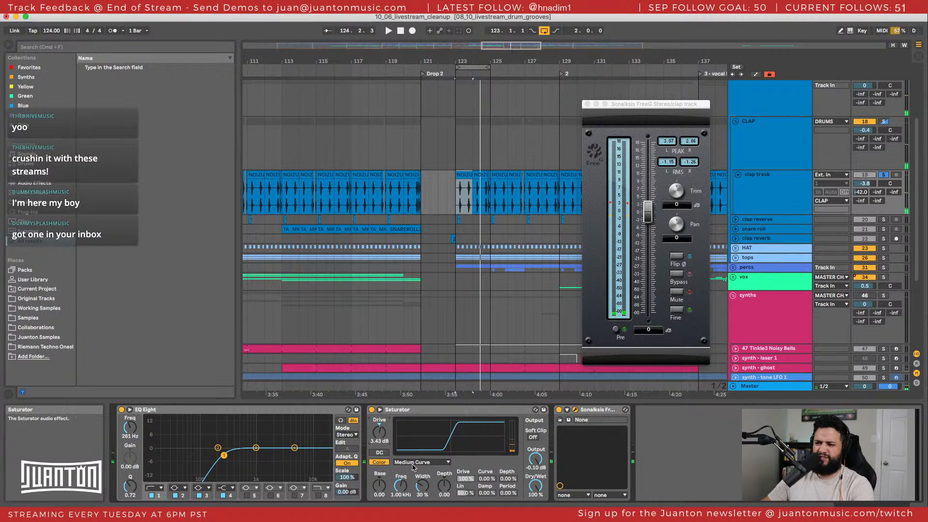
{"action": "left_click", "coordinate": [665, 143]}
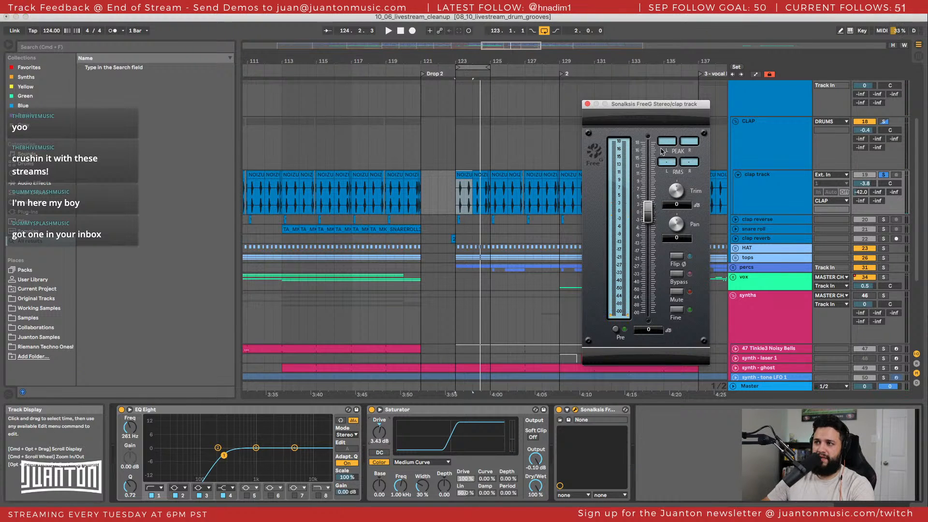
Set the Saturator to the Waveshaper curve with about 9.56 dB of drive and enable Soft Clip.
{"action": "left_click", "coordinate": [404, 462]}
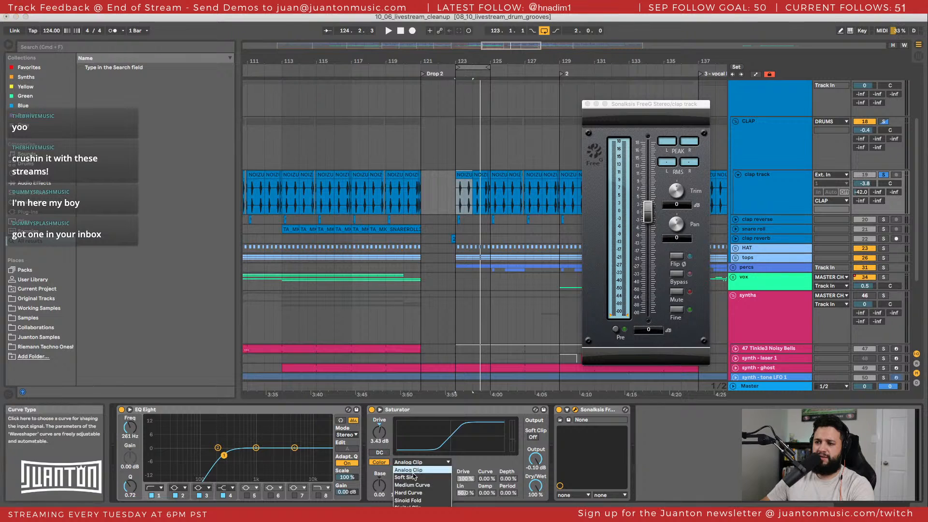
{"action": "left_click", "coordinate": [410, 501]}
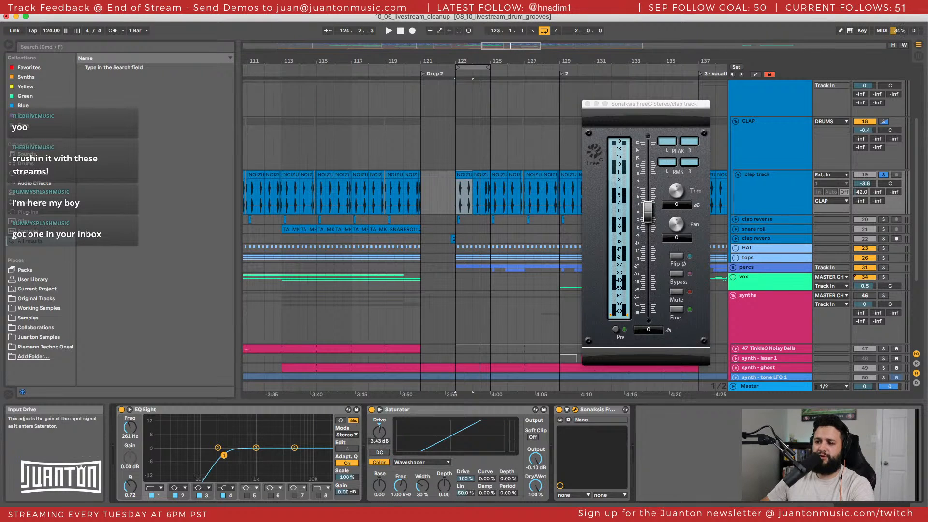
{"action": "left_click_drag", "start_coordinate": [379, 431], "coordinate": [379, 421]}
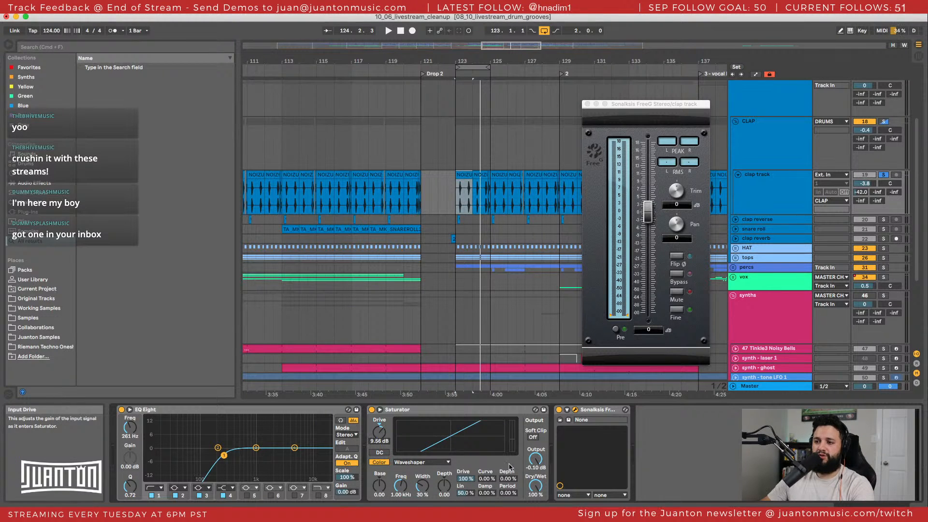
{"action": "left_click", "coordinate": [533, 437]}
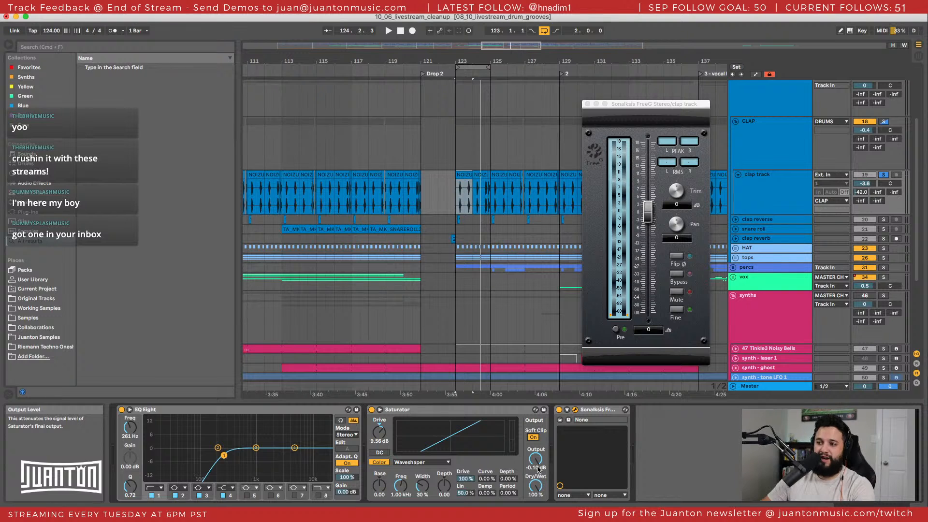
Play the soloed clap and raise the Saturator's drive to about 14.3 dB while watching the FreeG peak level.
{"action": "key", "text": "space"}
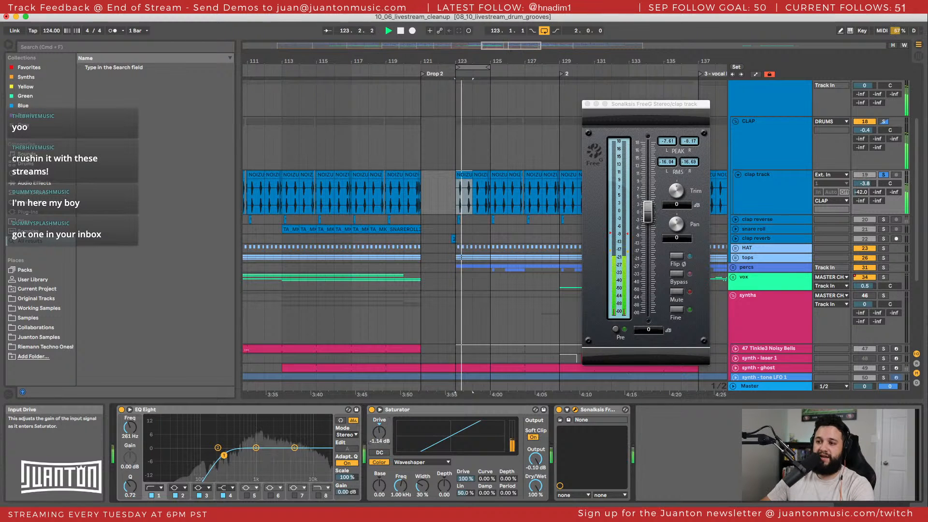
{"action": "mouse_move", "coordinate": [379, 431]}
{"action": "left_mouse_down"}
{"action": "mouse_move", "coordinate": [379, 442]}
{"action": "mouse_move", "coordinate": [379, 425]}
{"action": "left_mouse_up"}
{"action": "key", "text": "space"}
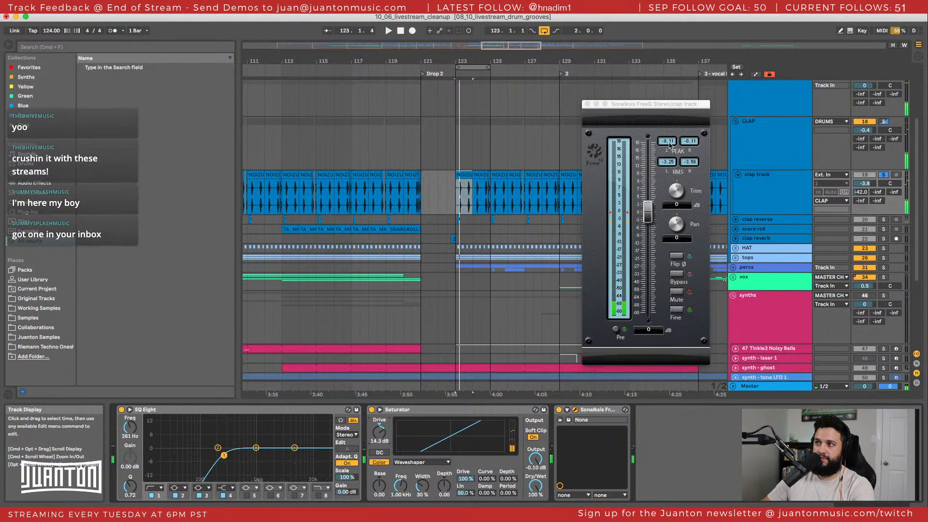
Reset the FreeG peak reading and try the Saturator's drive lowered to about 4.5 dB on the playing soloed clap.
{"action": "left_click", "coordinate": [669, 143]}
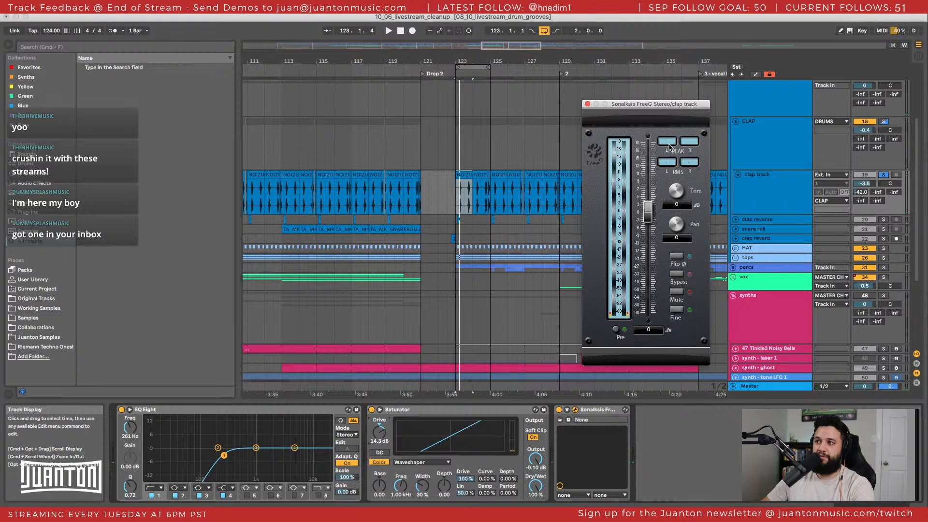
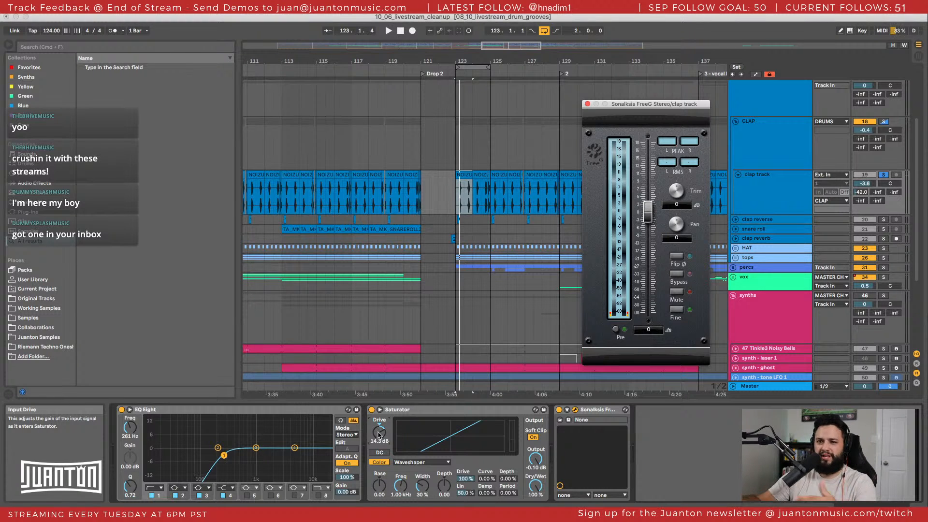
{"action": "left_click", "coordinate": [379, 433]}
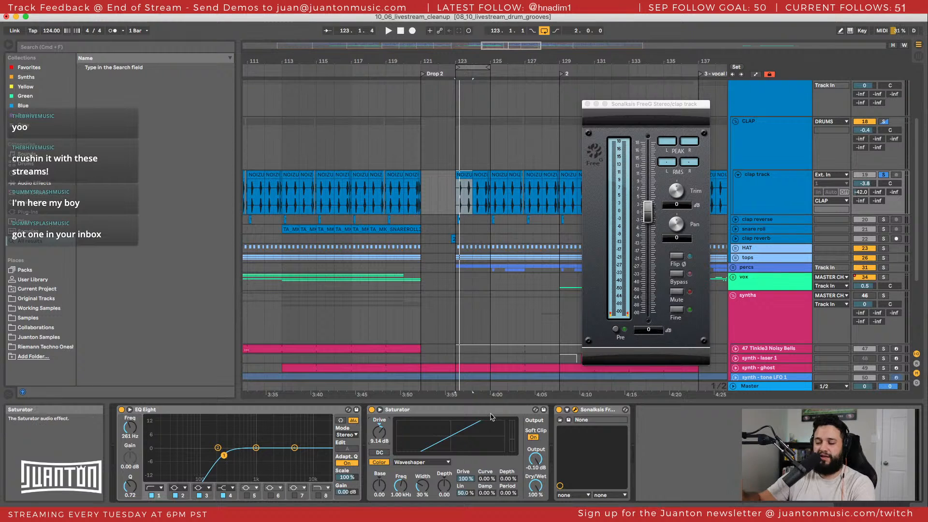
{"action": "key", "text": "space"}
{"action": "left_click_drag", "start_coordinate": [377, 440], "coordinate": [376, 450]}
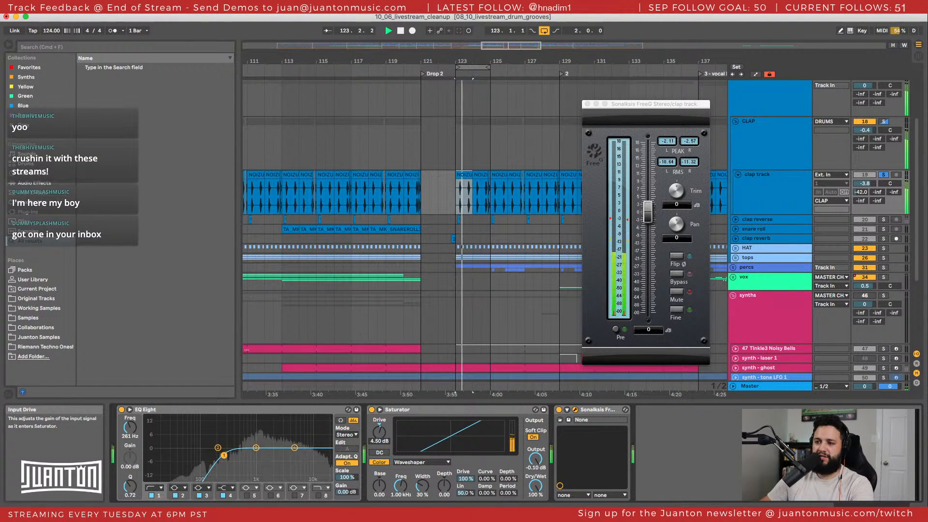
Unsolo the clap track and set its Saturator drive to about 8.46 dB during playback, toggling solo for comparison.
{"action": "left_click", "coordinate": [884, 175]}
{"action": "key", "text": "space"}
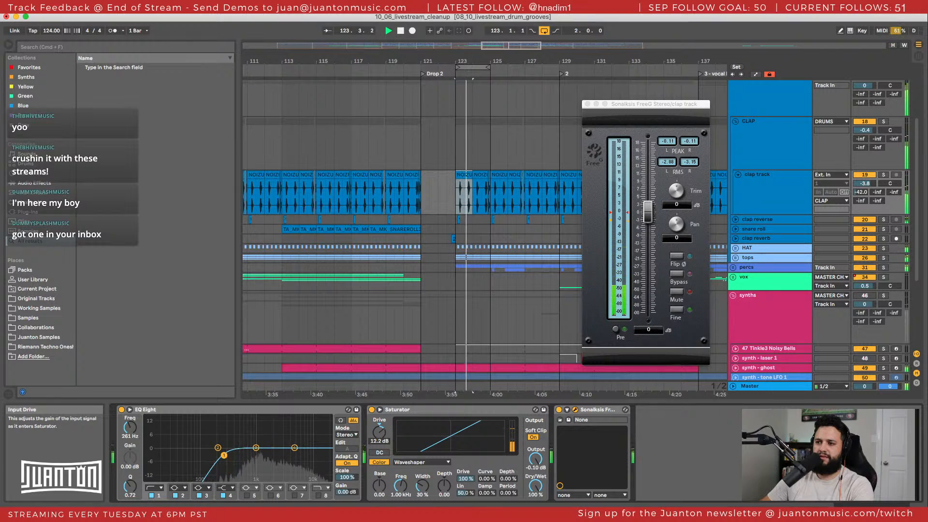
{"action": "key", "text": "s"}
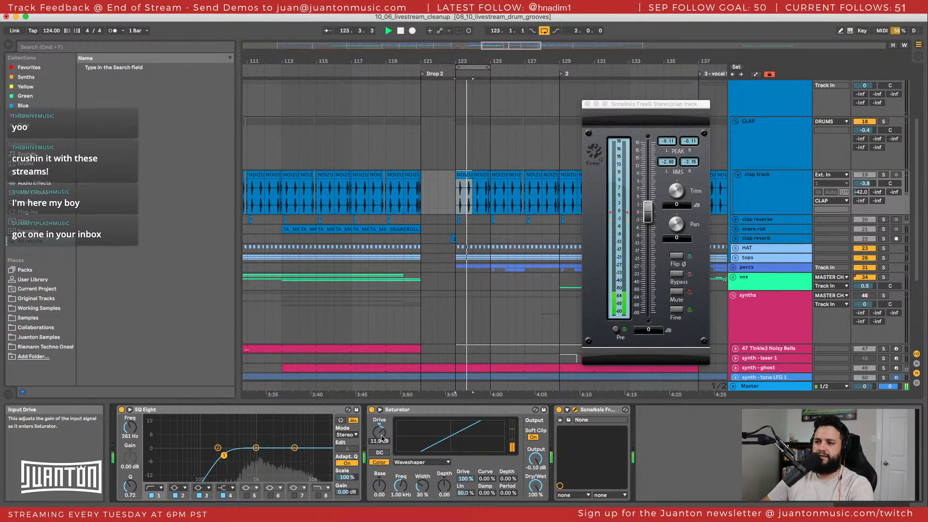
{"action": "key", "text": "s"}
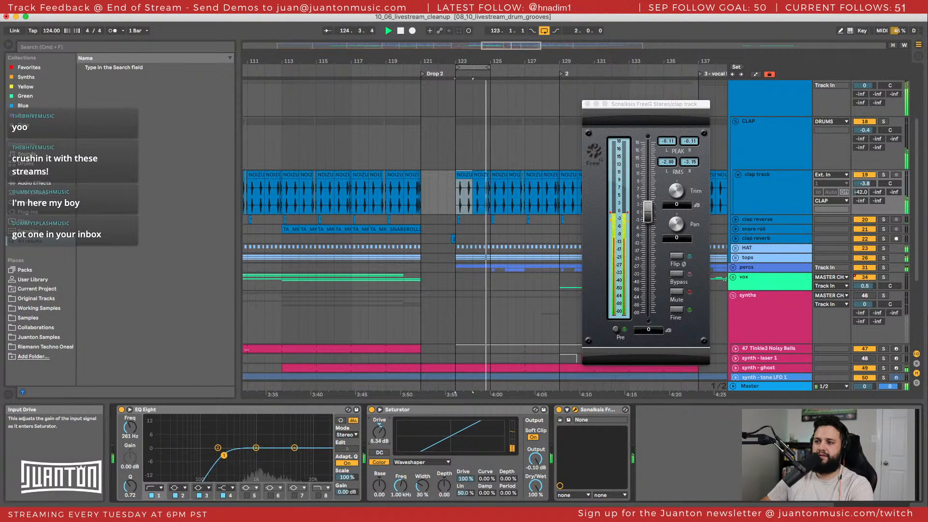
{"action": "key", "text": "s"}
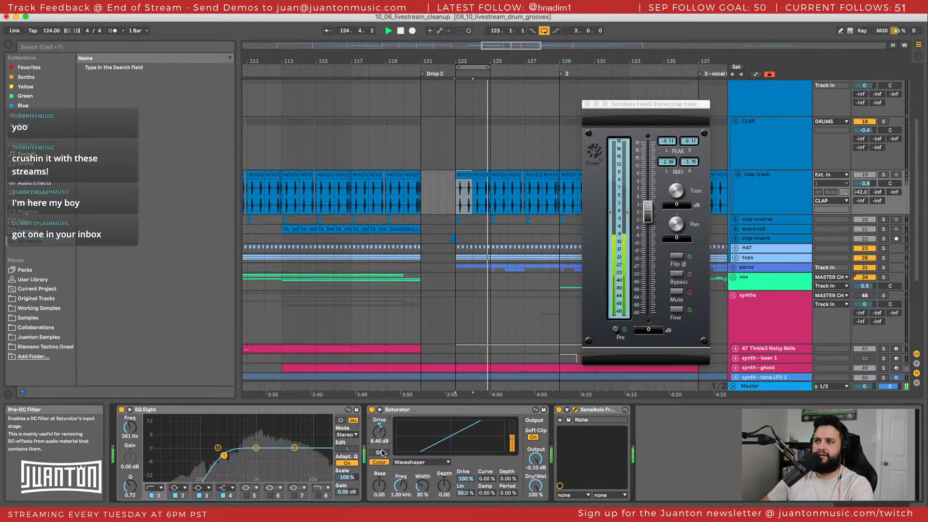
{"action": "key", "text": "s"}
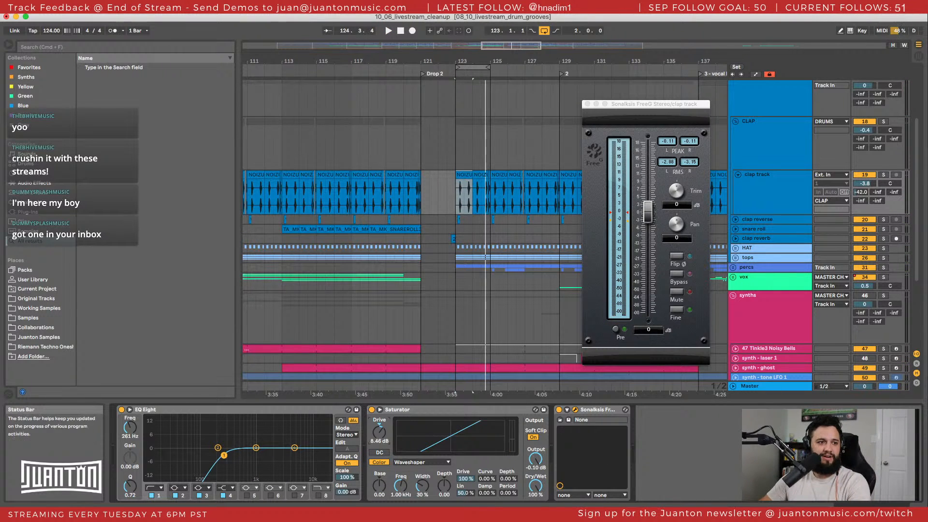
Close the FreeG meter window and delete the plug-in from the clap track's device chain.
{"action": "left_click_drag", "start_coordinate": [638, 103], "coordinate": [589, 76]}
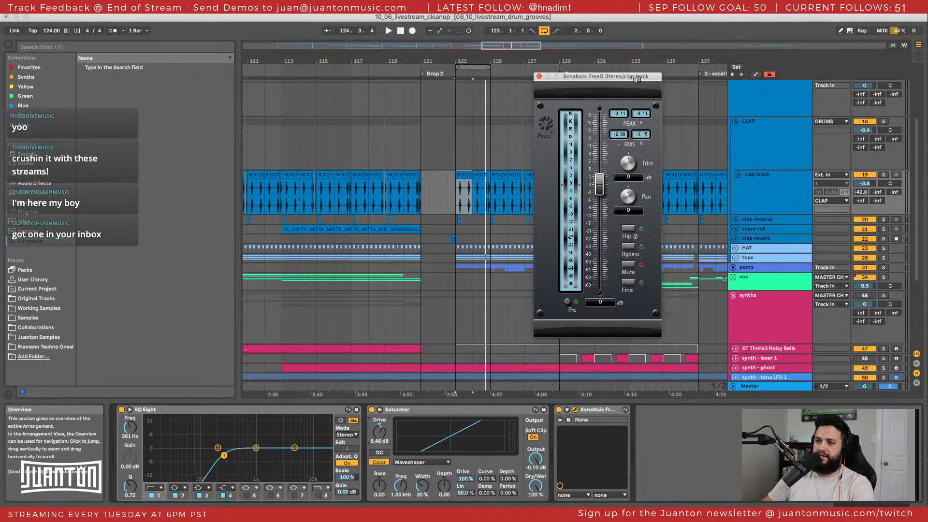
{"action": "left_click", "coordinate": [539, 76]}
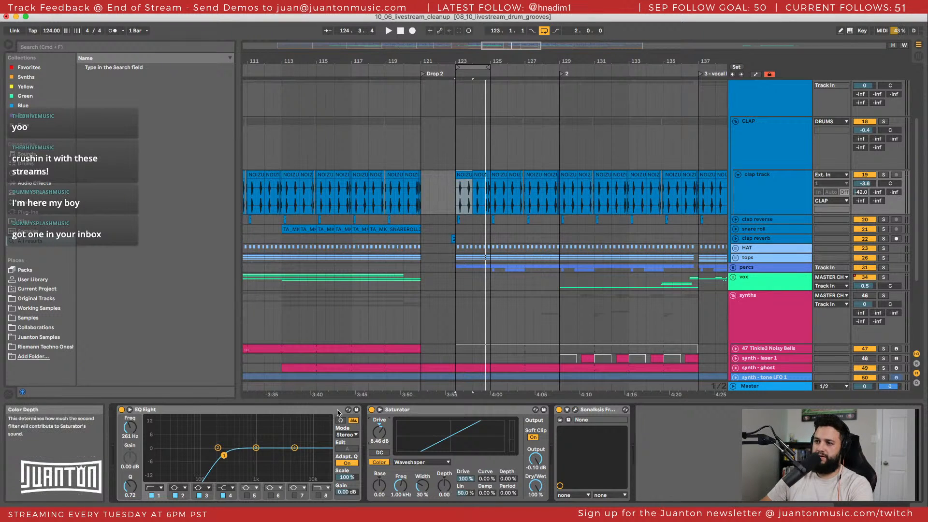
{"action": "left_click", "coordinate": [559, 409]}
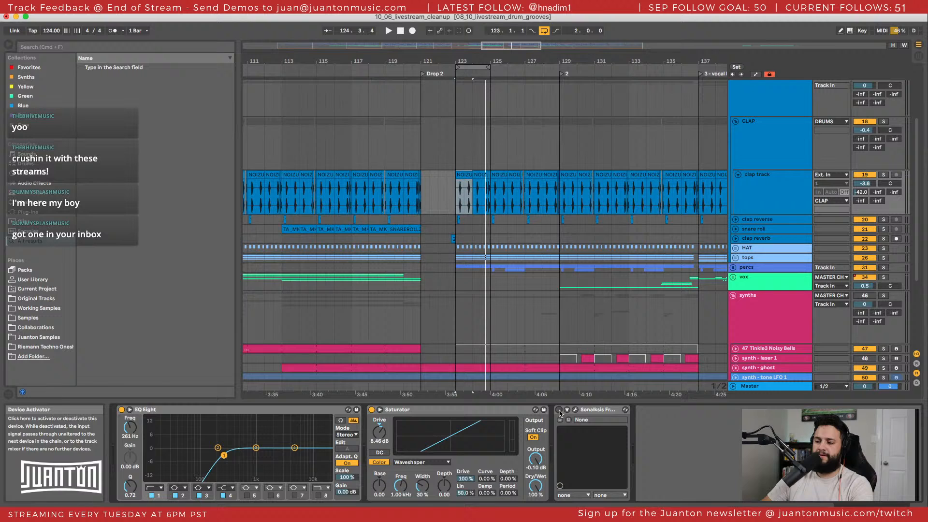
{"action": "left_click", "coordinate": [596, 412]}
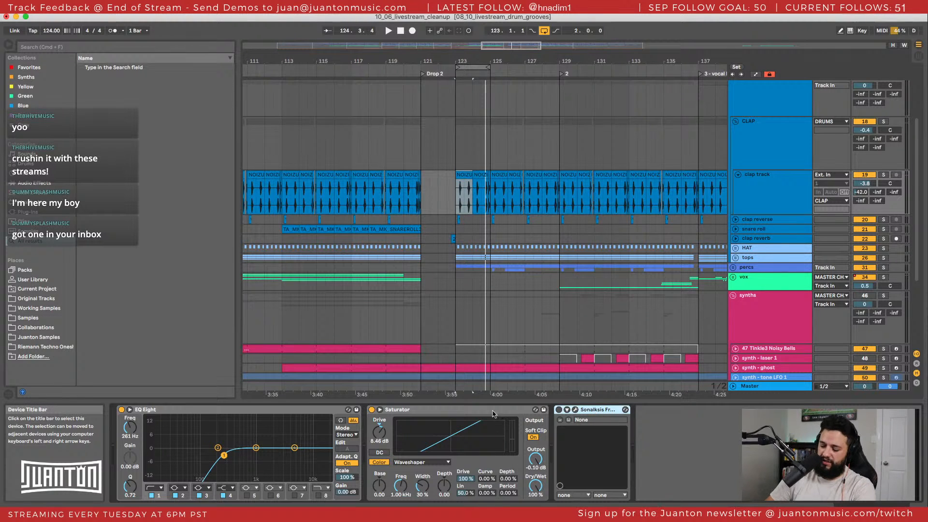
{"action": "key", "text": "Delete"}
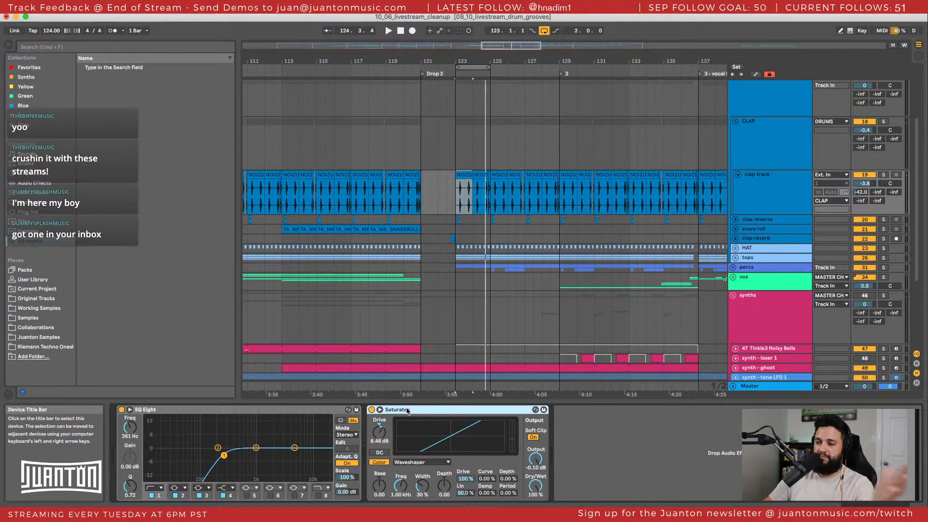
Duplicate the clap track's EQ Eight, place the copy after the Saturator, and set its low-cut frequency to 240 Hz.
{"action": "left_click", "coordinate": [276, 413]}
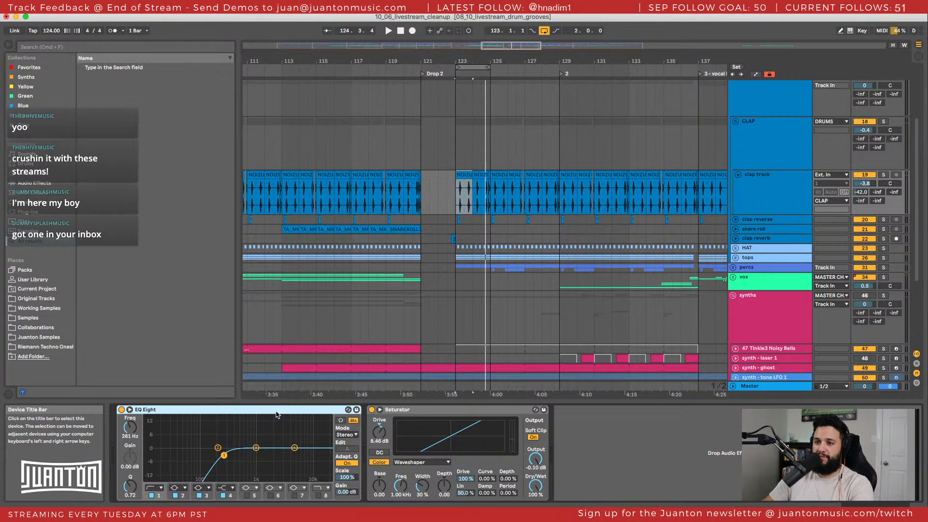
{"action": "left_click_drag", "start_coordinate": [200, 409], "coordinate": [272, 422]}
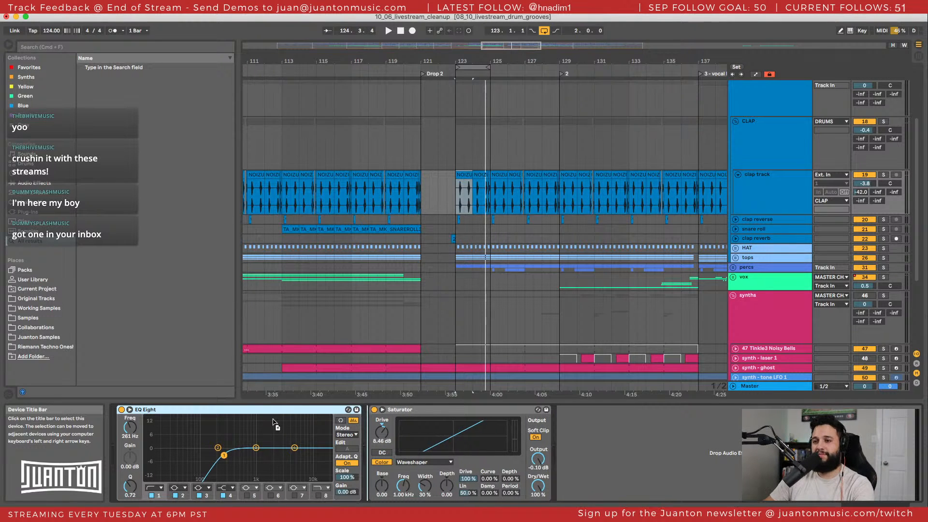
{"action": "key", "text": "super+d"}
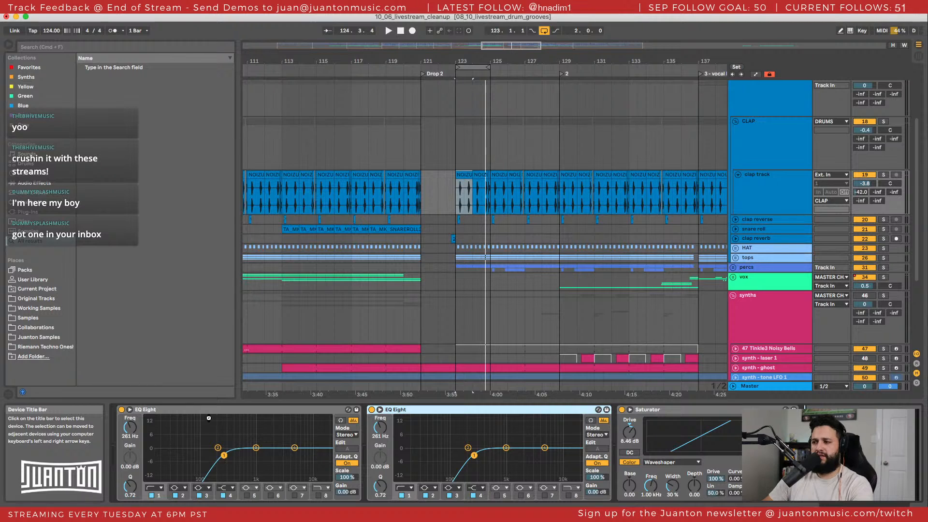
{"action": "left_click_drag", "start_coordinate": [205, 453], "coordinate": [208, 471]}
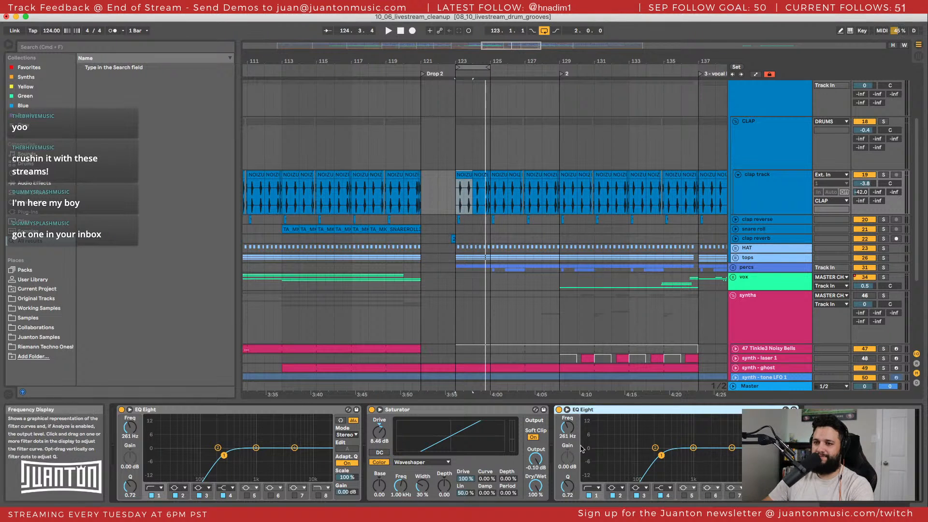
{"action": "left_click_drag", "start_coordinate": [567, 427], "coordinate": [568, 431]}
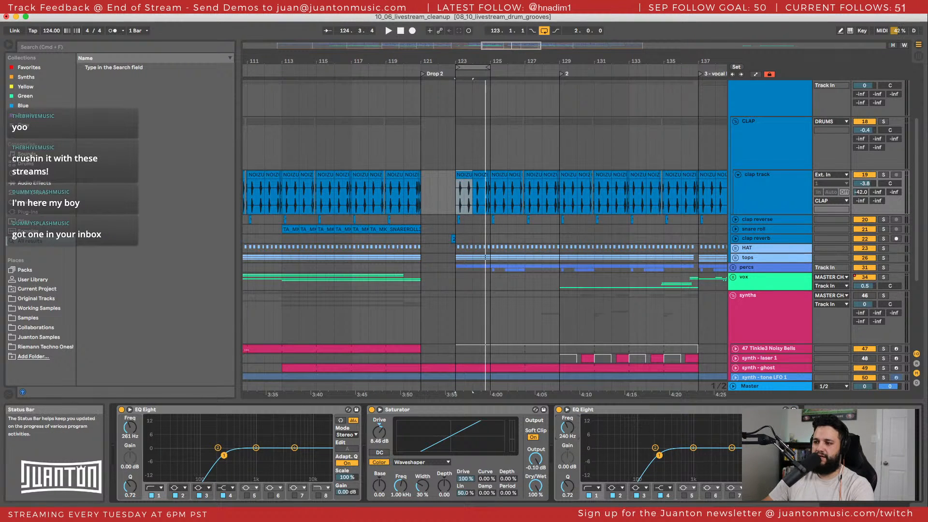
Play the loop to check the clap's new chain and fold the clap track.
{"action": "key", "text": "space"}
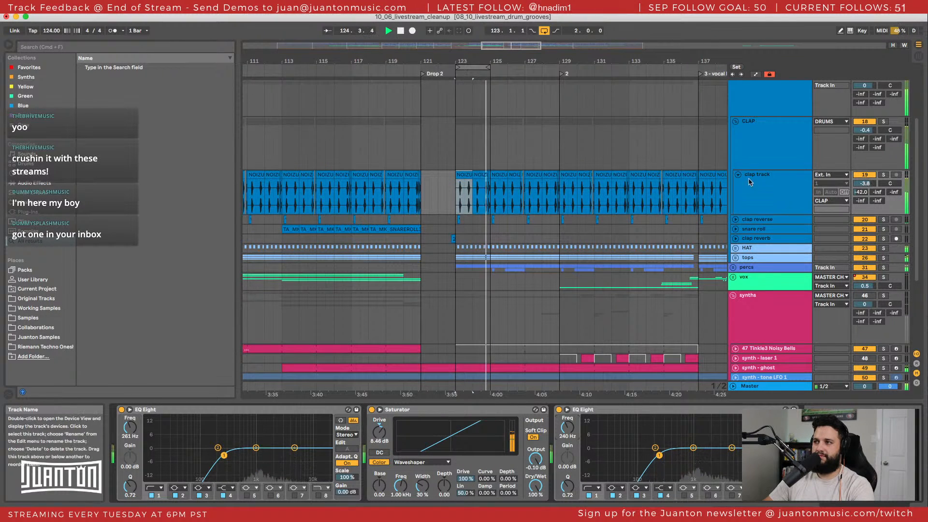
{"action": "key", "text": "space"}
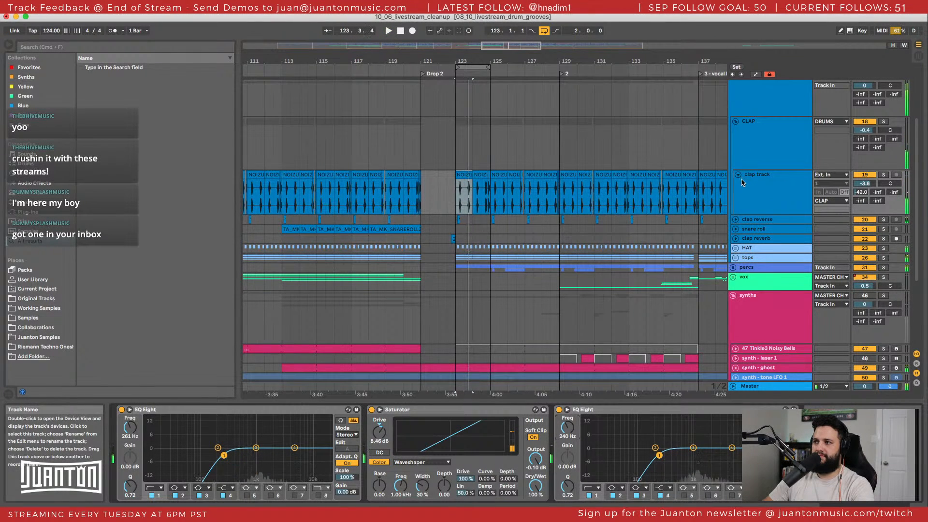
{"action": "left_click", "coordinate": [738, 177]}
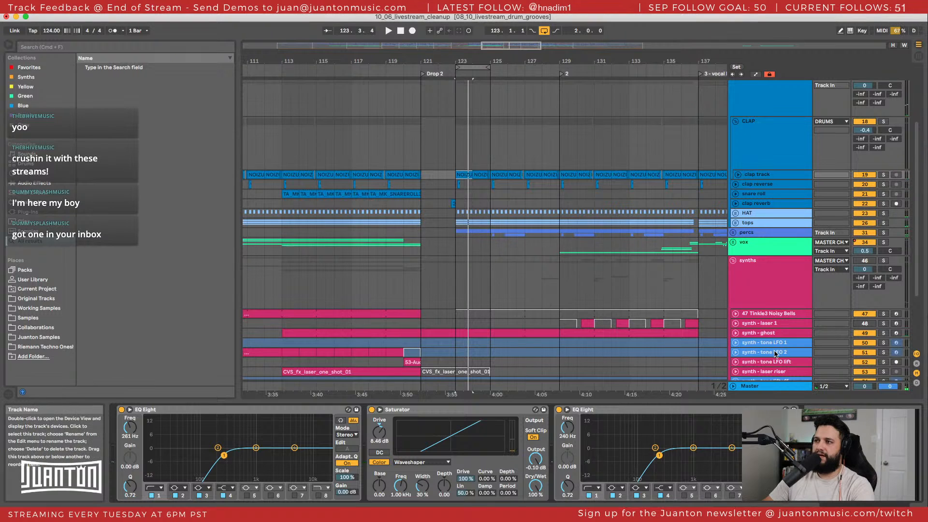
Inspect the playing loop's waveform in the Master's LFOTool, resize the plug-in window slightly, and close it.
{"action": "left_click", "coordinate": [751, 387]}
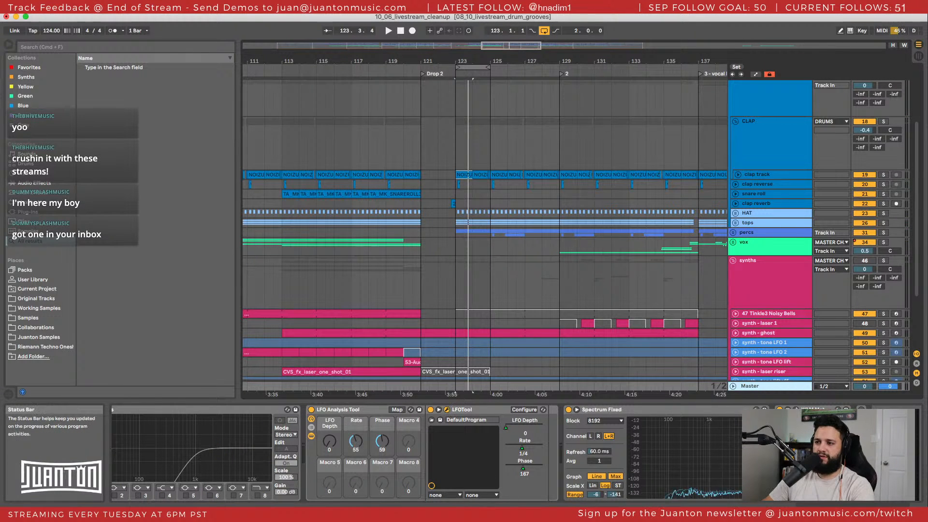
{"action": "left_click_drag", "start_coordinate": [503, 513], "coordinate": [638, 163]}
{"action": "key", "text": "space"}
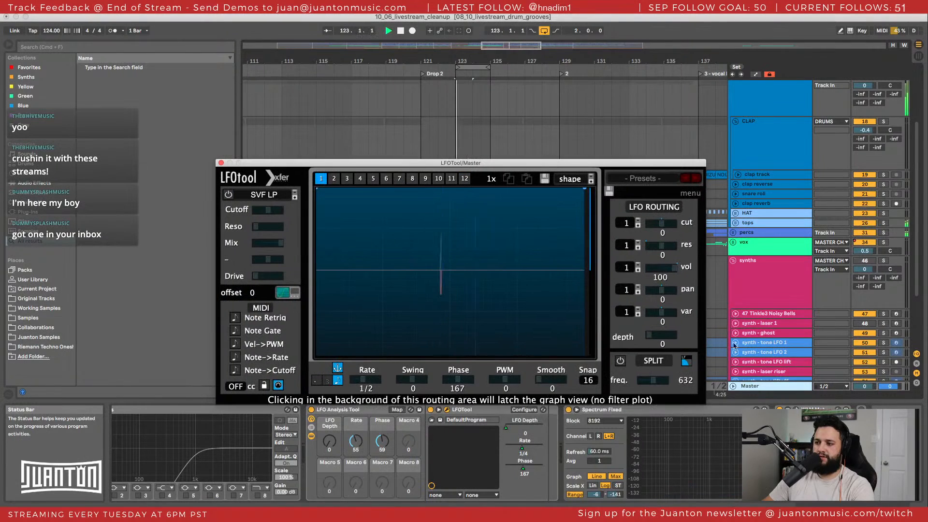
{"action": "left_click_drag", "start_coordinate": [706, 400], "coordinate": [680, 388]}
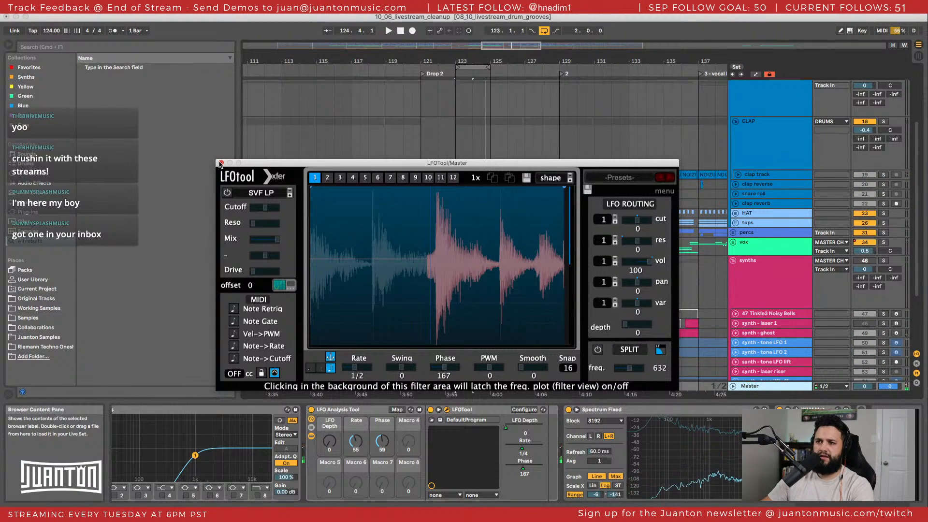
{"action": "left_click", "coordinate": [220, 163]}
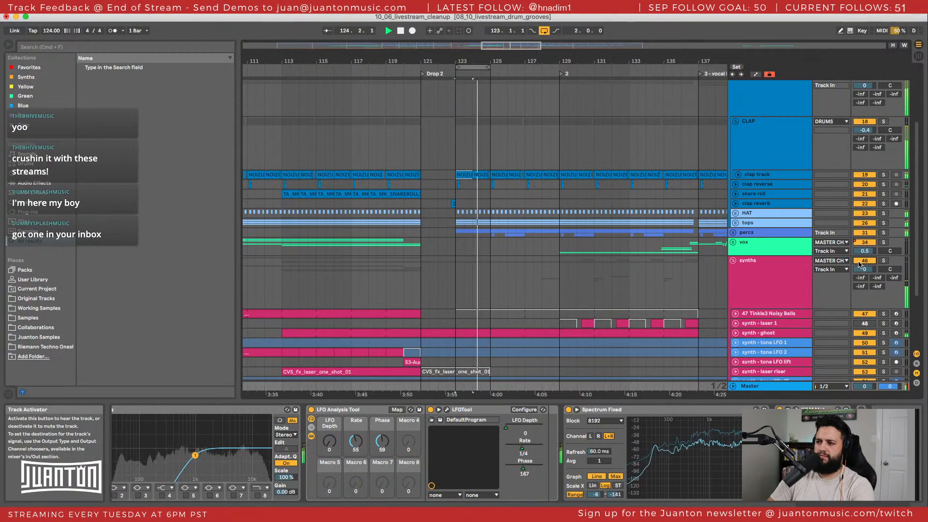
Play the drop and audition the synth - ghost track on its own and the whole synths group soloed.
{"action": "key", "text": "space"}
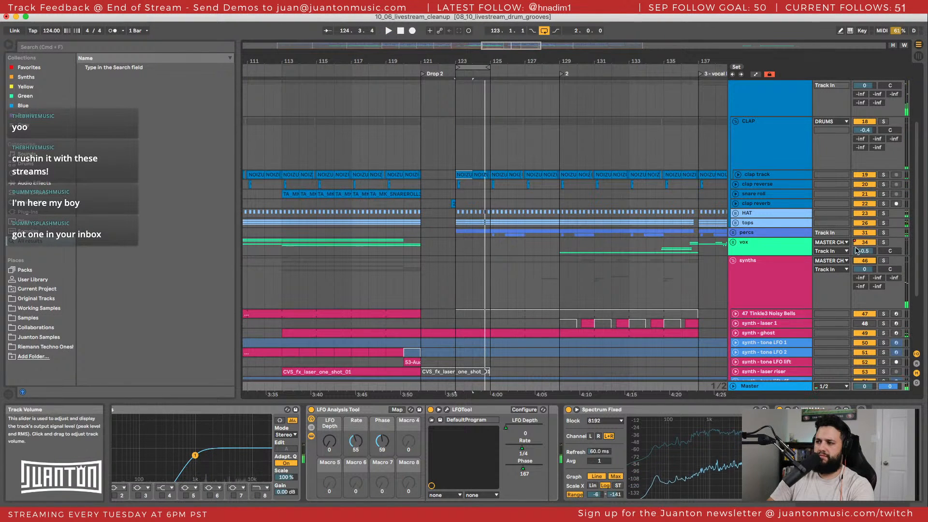
{"action": "key", "text": "space"}
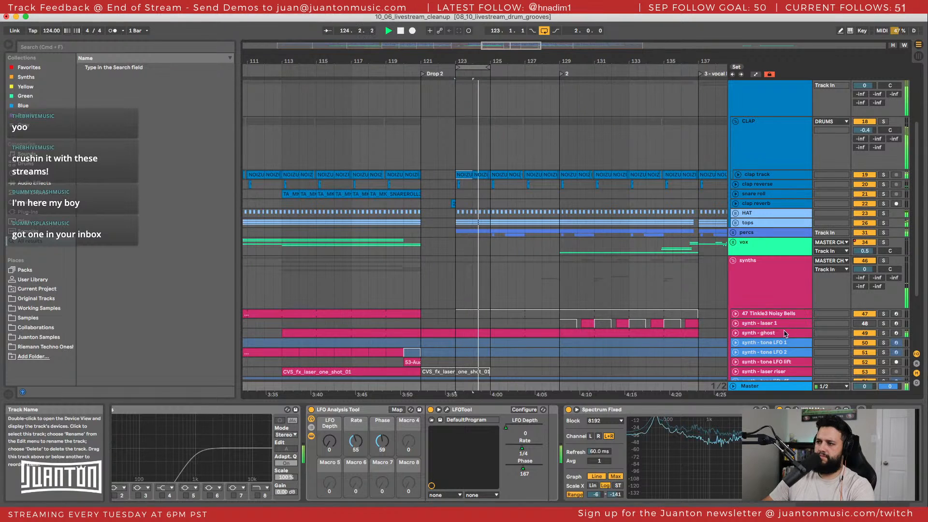
{"action": "left_click", "coordinate": [785, 333]}
{"action": "left_click", "coordinate": [883, 333]}
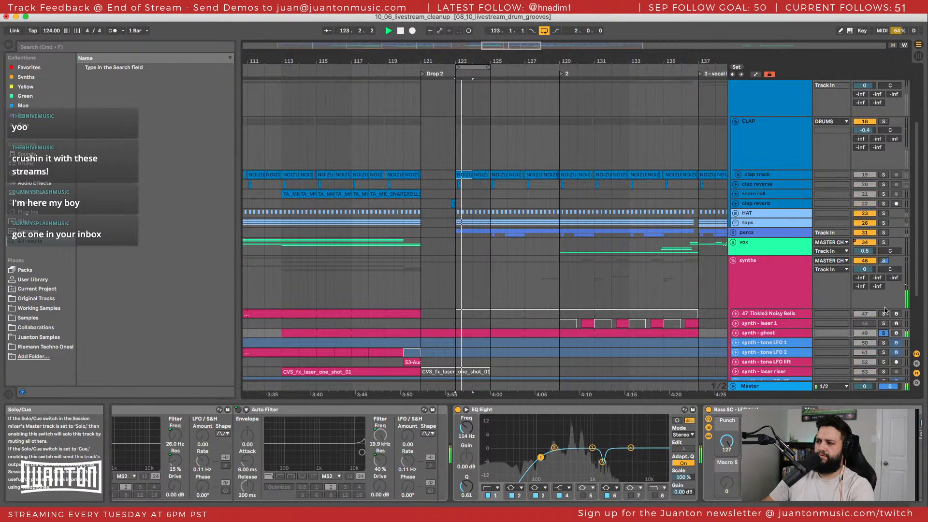
{"action": "left_click", "coordinate": [883, 261]}
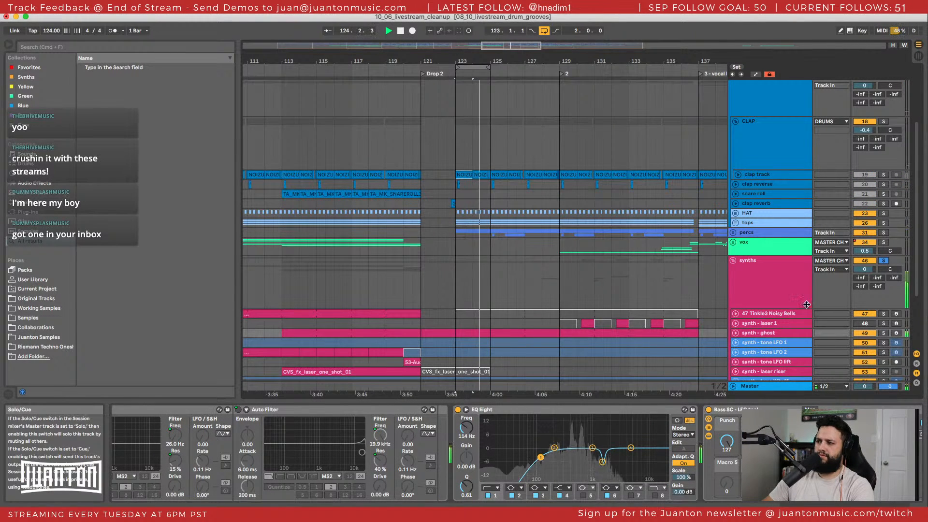
{"action": "left_click", "coordinate": [760, 335]}
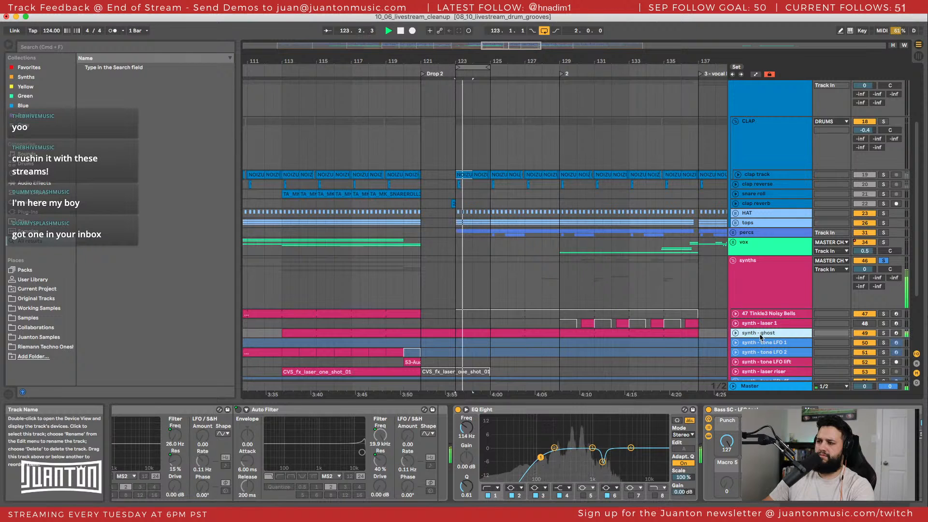
Audition synth - ghost and synth - tone LFO 1 in solo, and display the device chain of synth - ghost.
{"action": "scroll", "coordinate": [760, 337], "scroll_direction": "down", "scroll_amount": 3}
{"action": "left_click", "coordinate": [882, 282]}
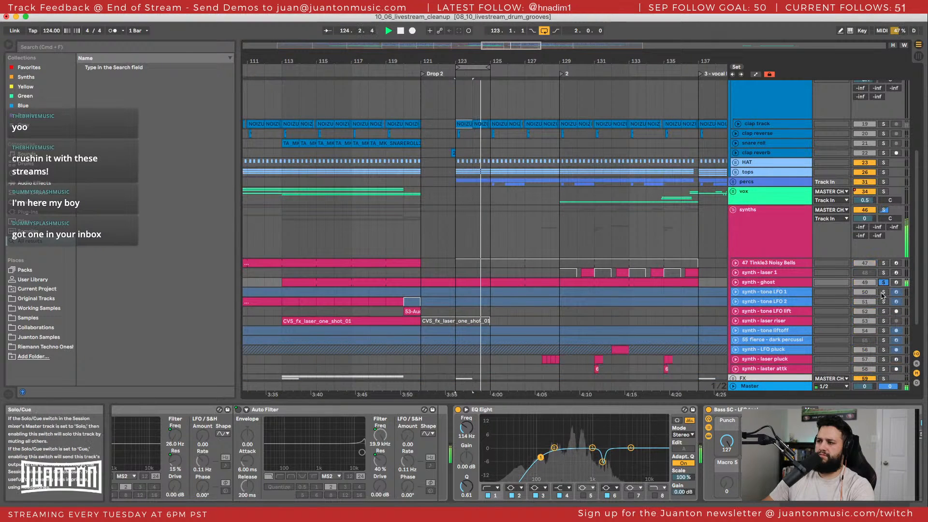
{"action": "left_click", "coordinate": [883, 292]}
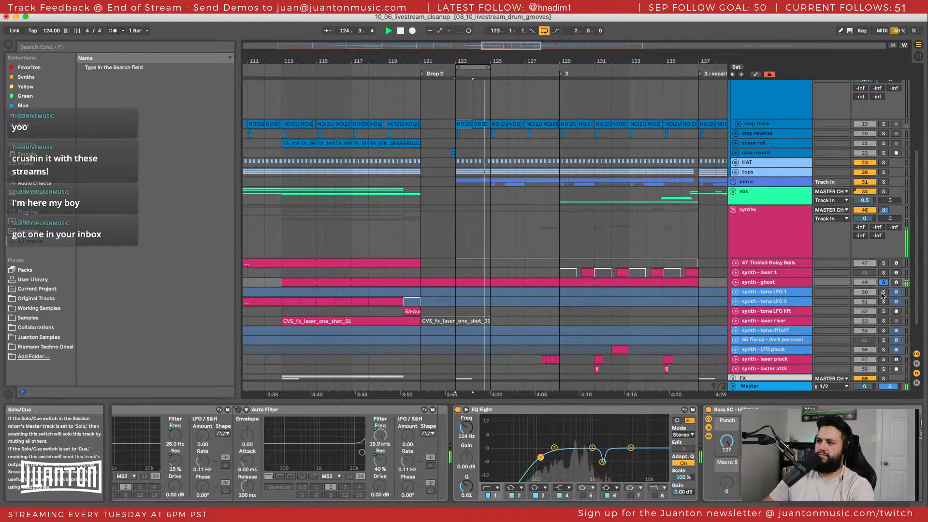
{"action": "left_click", "coordinate": [760, 286]}
{"action": "scroll", "coordinate": [761, 280], "scroll_direction": "down", "scroll_amount": 1}
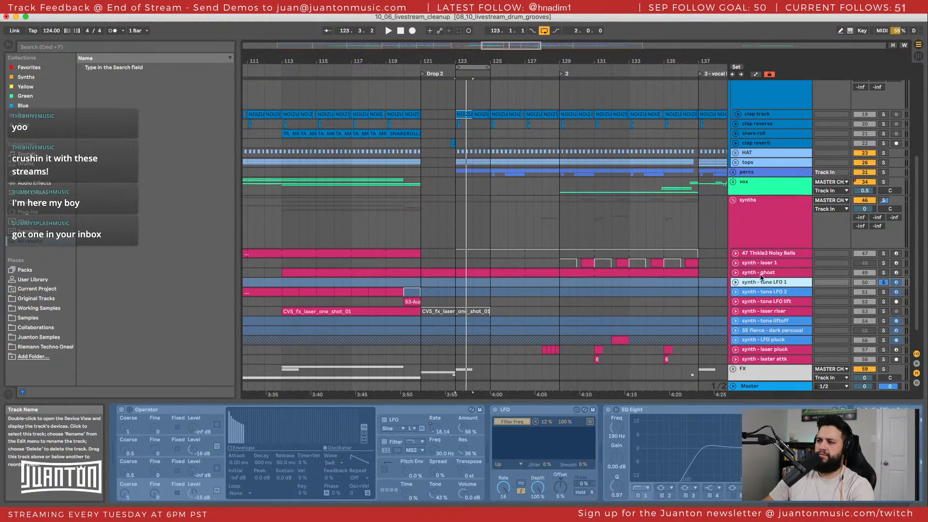
{"action": "left_click", "coordinate": [760, 272]}
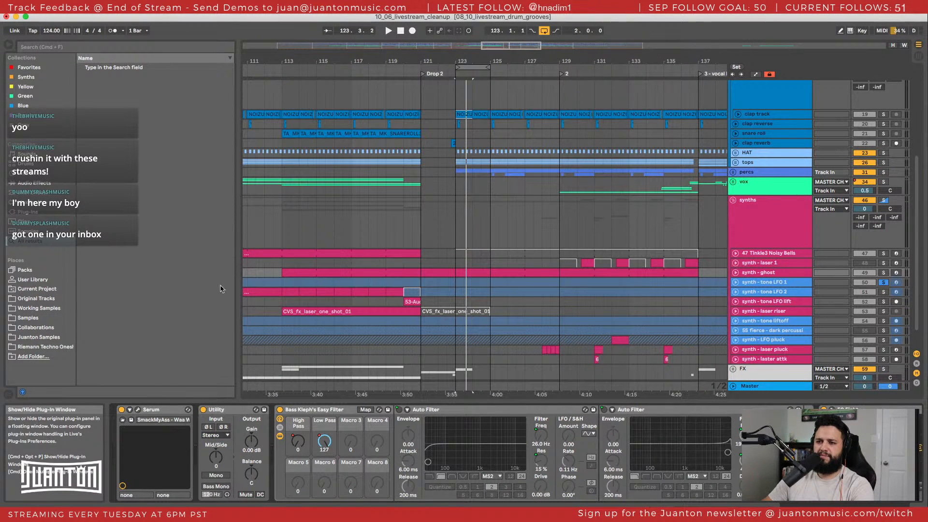
Open Serum on synth - ghost, inspect its chorus effect, and audition the track in solo.
{"action": "left_click", "coordinate": [140, 412]}
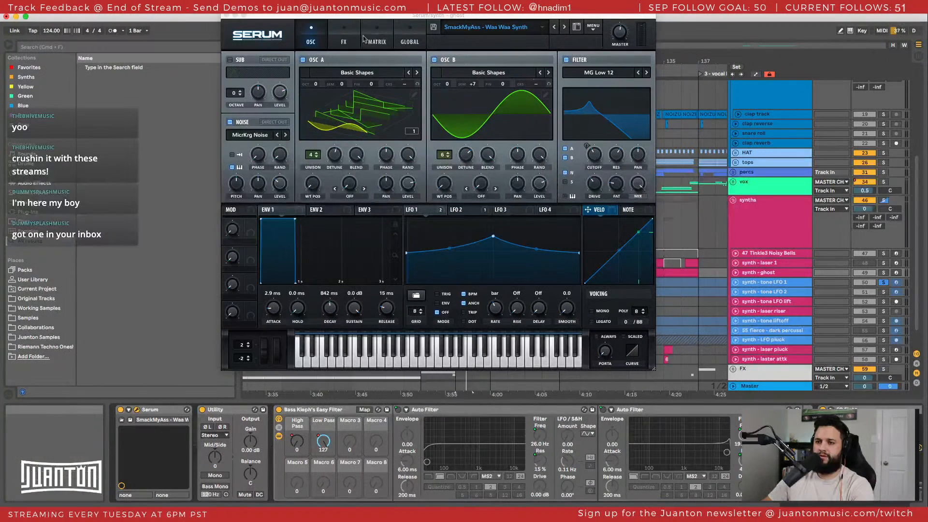
{"action": "left_click", "coordinate": [344, 38]}
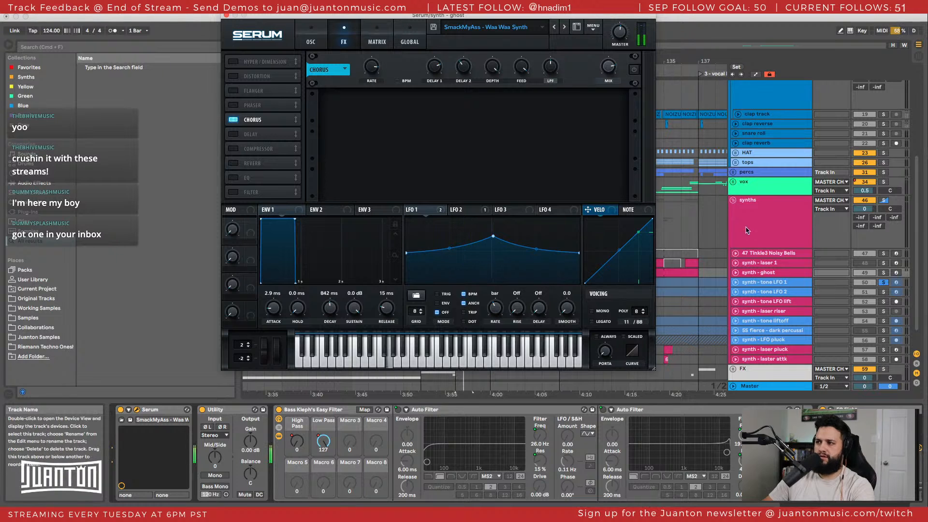
{"action": "left_click_drag", "start_coordinate": [530, 18], "coordinate": [393, 79]}
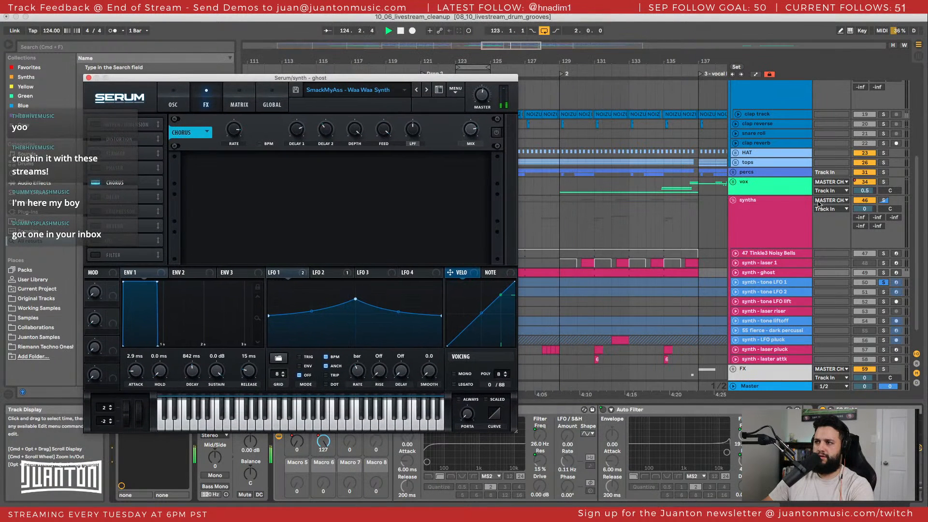
{"action": "left_click", "coordinate": [892, 272]}
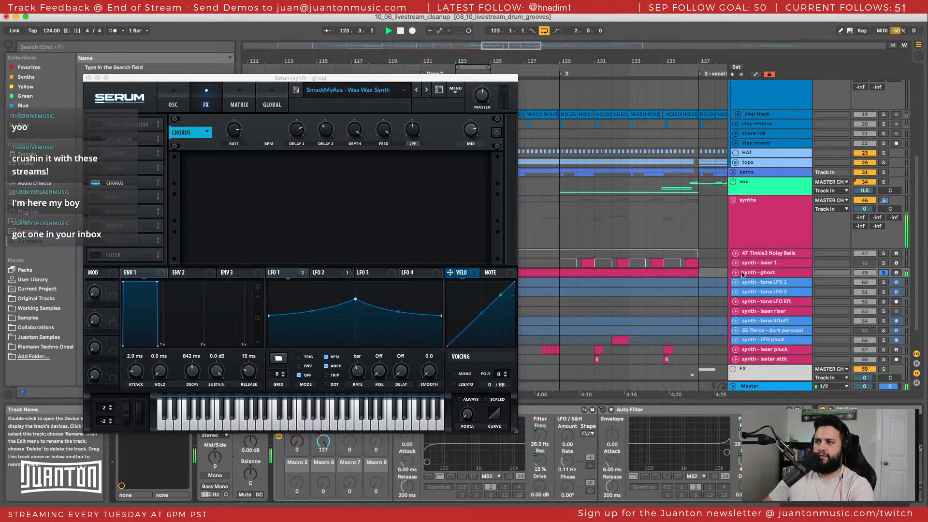
{"action": "left_click_drag", "start_coordinate": [191, 78], "coordinate": [189, 41]}
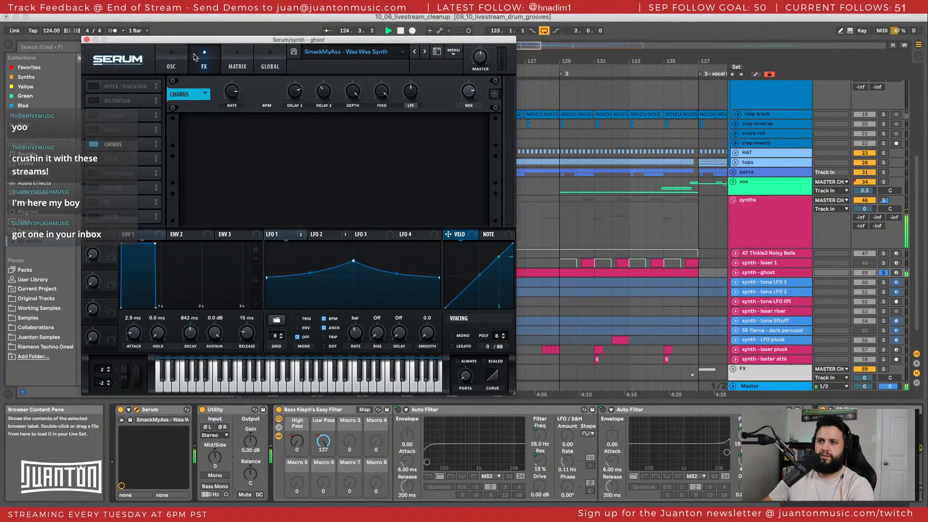
{"action": "left_click", "coordinate": [495, 97]}
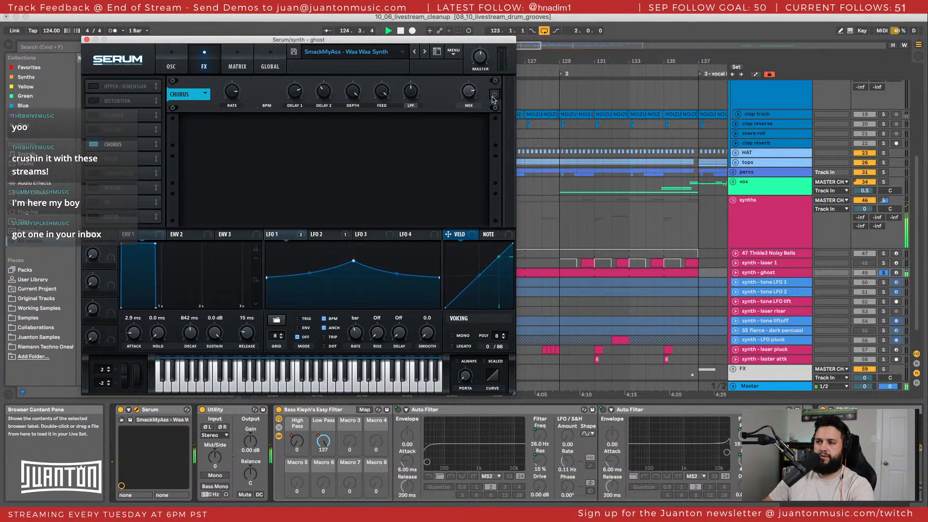
Unsolo synth - ghost, adjust the Fat amount of its Serum filter against the full mix, and close the plug-in.
{"action": "left_click", "coordinate": [171, 62]}
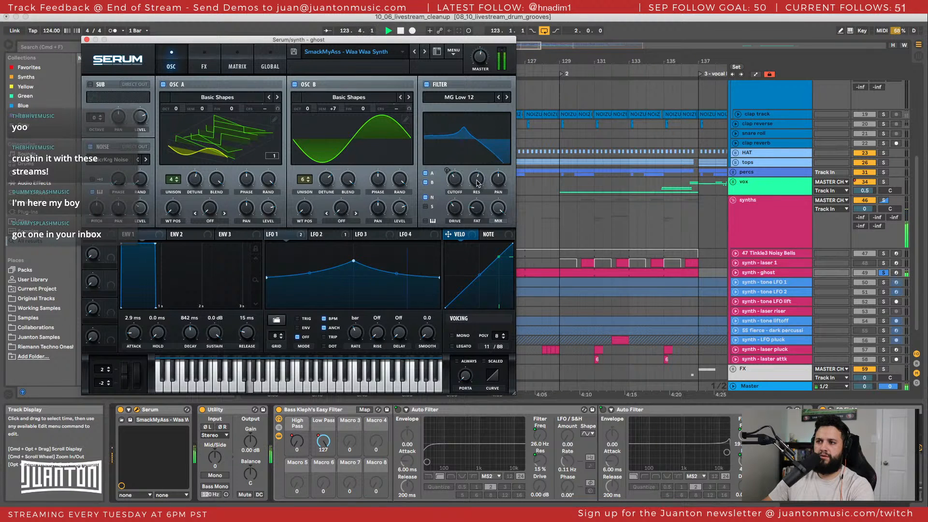
{"action": "left_click", "coordinate": [883, 274]}
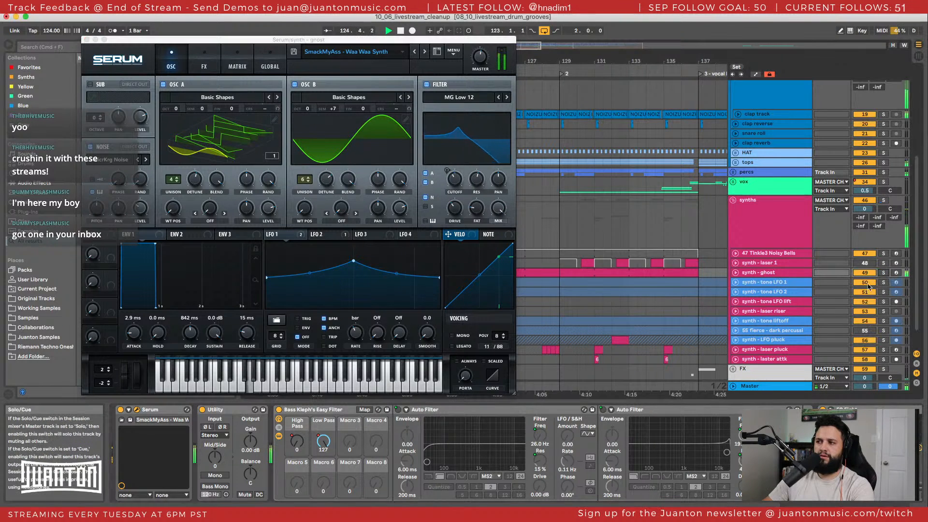
{"action": "left_click", "coordinate": [479, 182]}
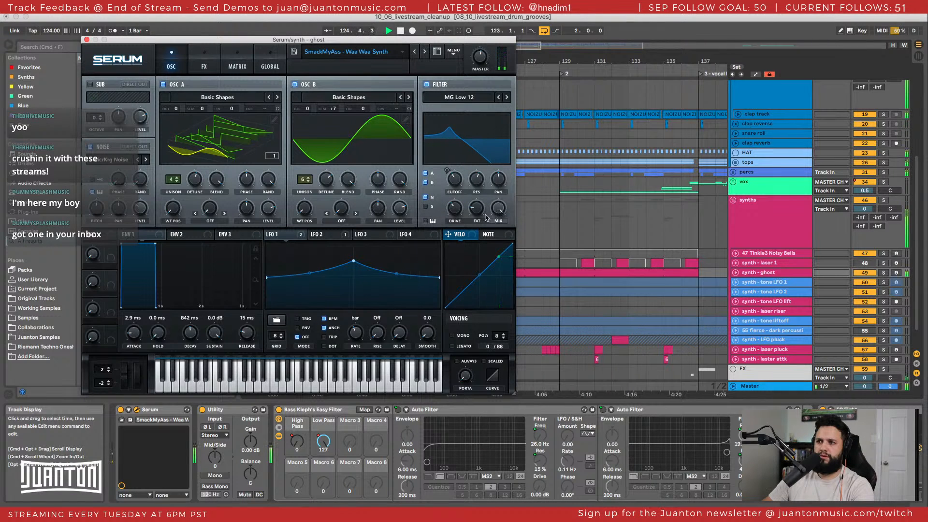
{"action": "left_click", "coordinate": [473, 210]}
{"action": "left_click", "coordinate": [457, 211]}
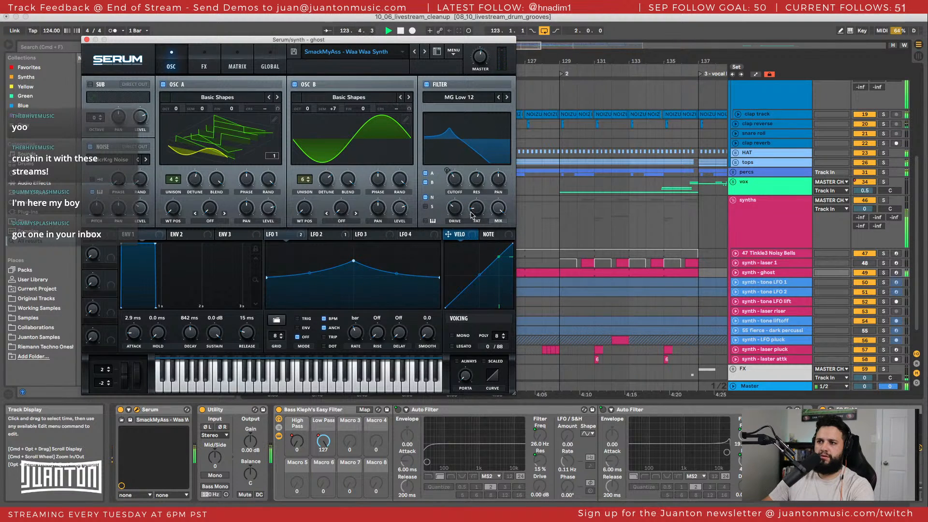
{"action": "left_click_drag", "start_coordinate": [470, 212], "coordinate": [470, 194]}
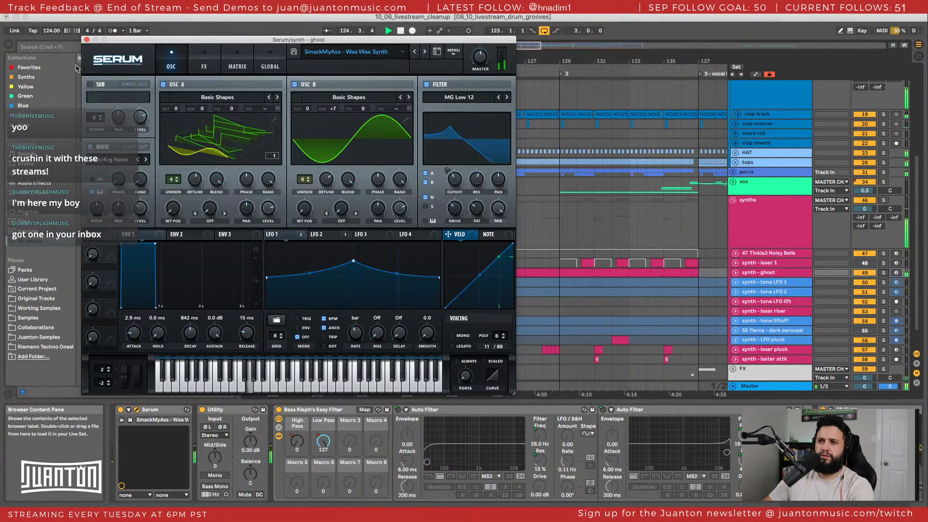
{"action": "left_click", "coordinate": [86, 40]}
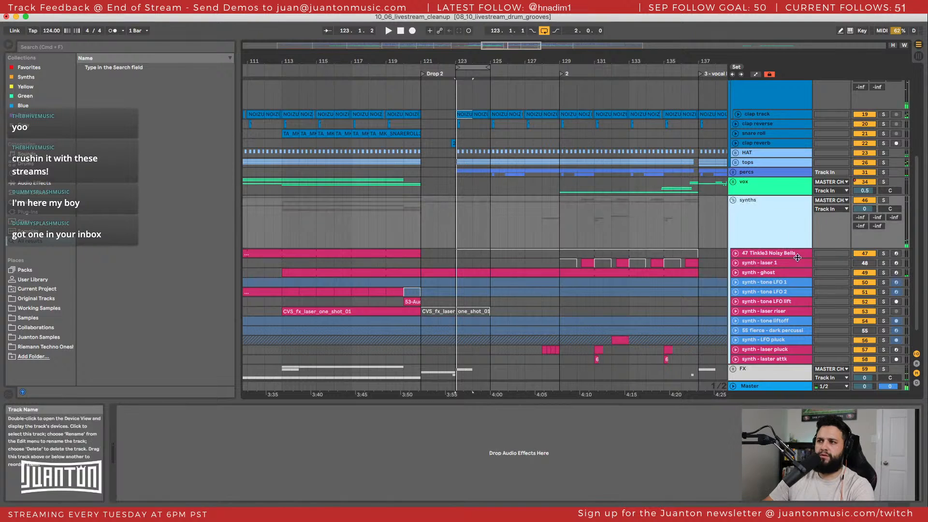
Play the loop at bar 123 of Drop 2, and audition the HAT and tops groups each in solo.
{"action": "scroll", "coordinate": [409, 246], "scroll_direction": "down", "scroll_amount": 1}
{"action": "scroll", "coordinate": [408, 246], "scroll_direction": "down", "scroll_amount": 1}
{"action": "left_click_drag", "start_coordinate": [474, 59], "coordinate": [476, 83]}
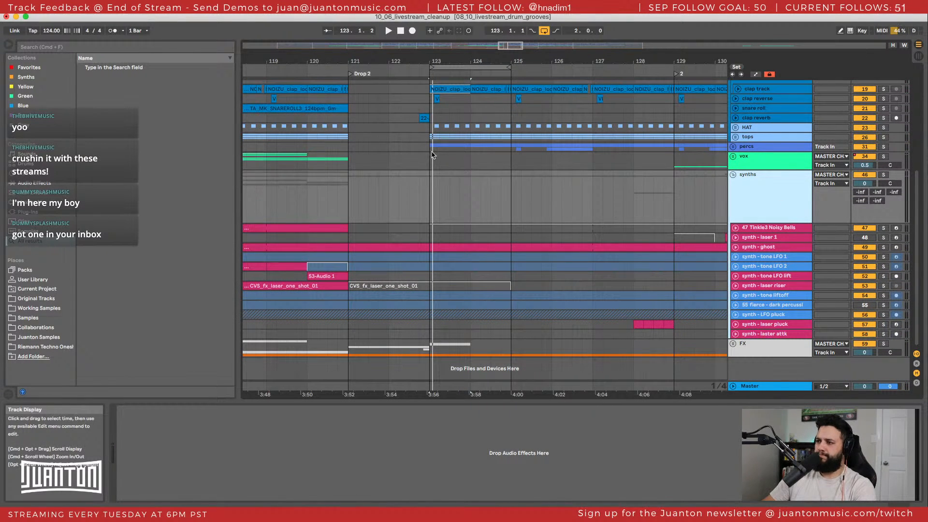
{"action": "key", "text": "space"}
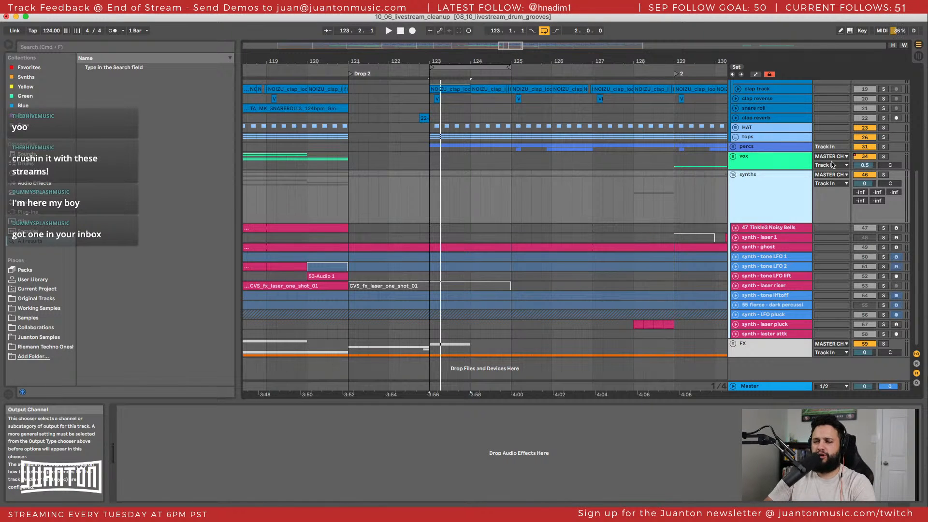
{"action": "scroll", "coordinate": [768, 177], "scroll_direction": "up", "scroll_amount": 3}
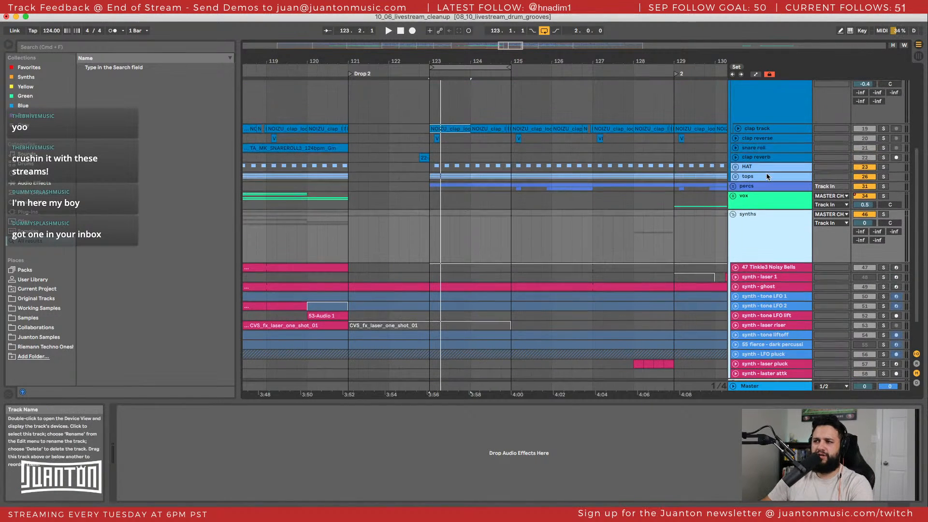
{"action": "left_click", "coordinate": [883, 166]}
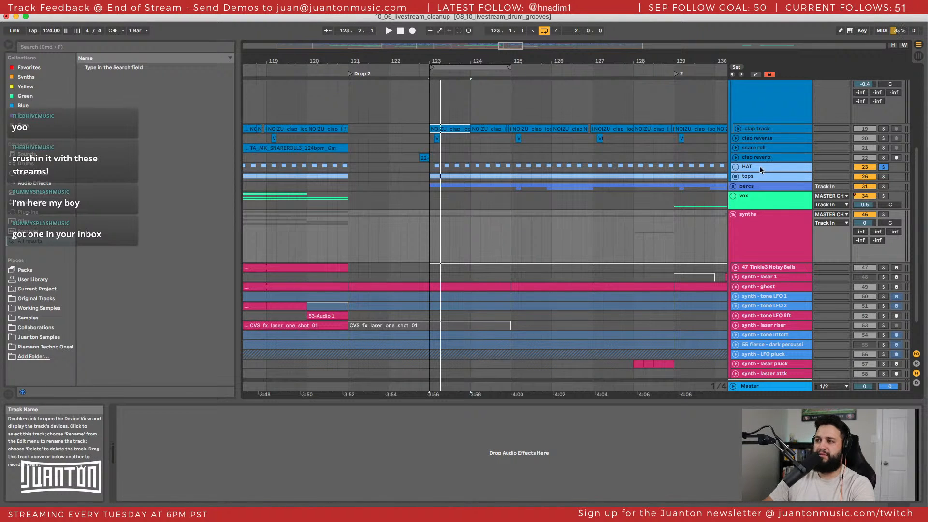
{"action": "key", "text": "space"}
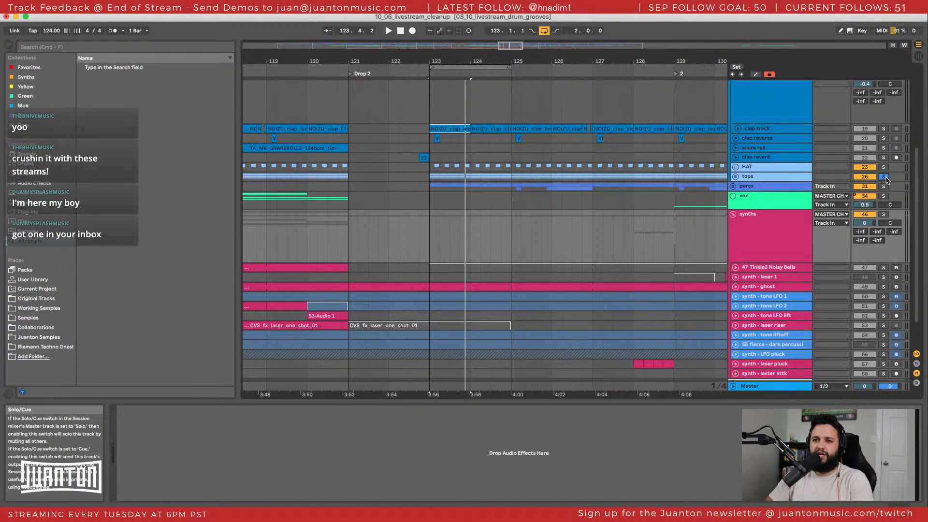
{"action": "left_click", "coordinate": [885, 178]}
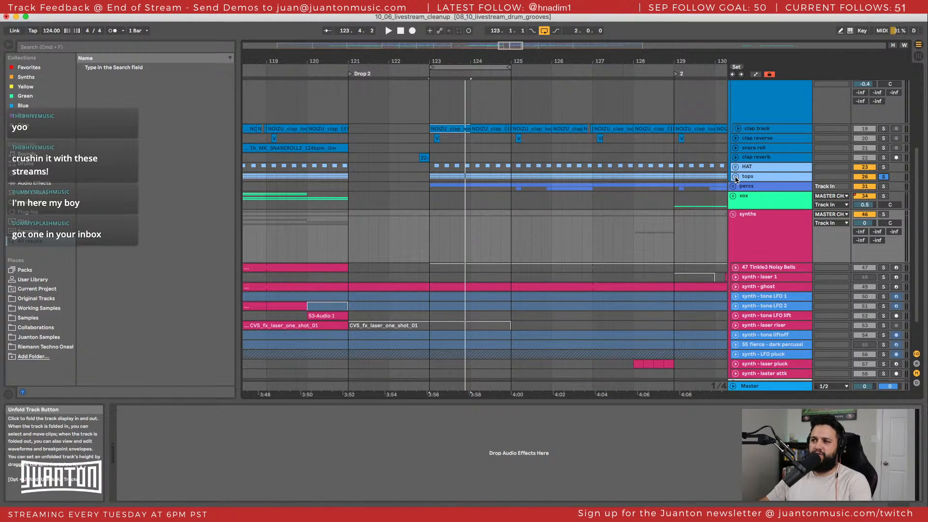
Unfold the tops group and play it soloed with the two-bar loop moved to bar 137 at 3 - vocal back.
{"action": "left_click", "coordinate": [735, 177]}
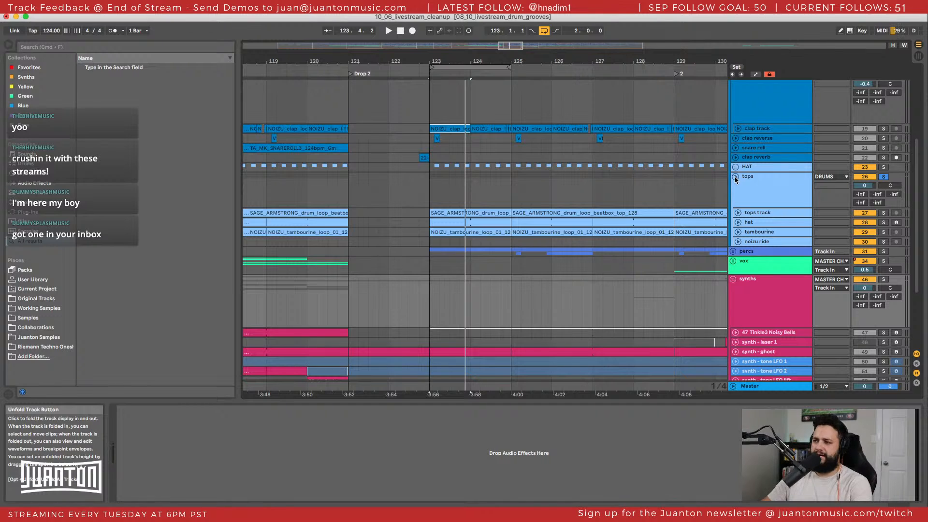
{"action": "left_click", "coordinate": [429, 180]}
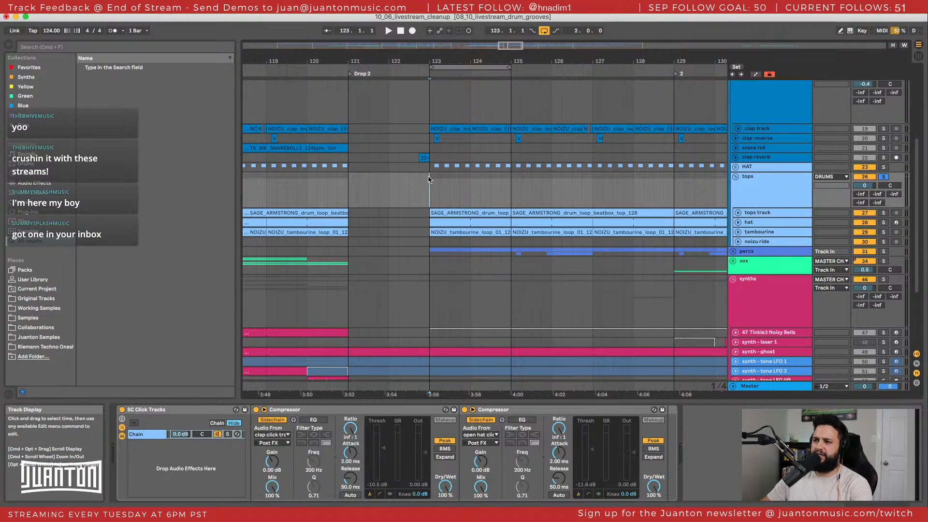
{"action": "scroll", "coordinate": [428, 180], "scroll_direction": "right", "scroll_amount": 5}
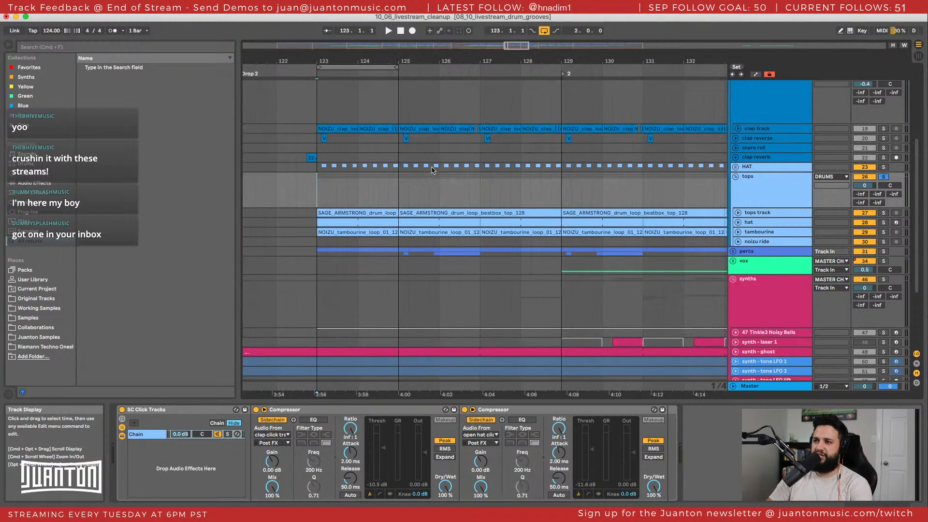
{"action": "left_click_drag", "start_coordinate": [406, 64], "coordinate": [667, 73]}
{"action": "scroll", "coordinate": [645, 91], "scroll_direction": "right", "scroll_amount": 2}
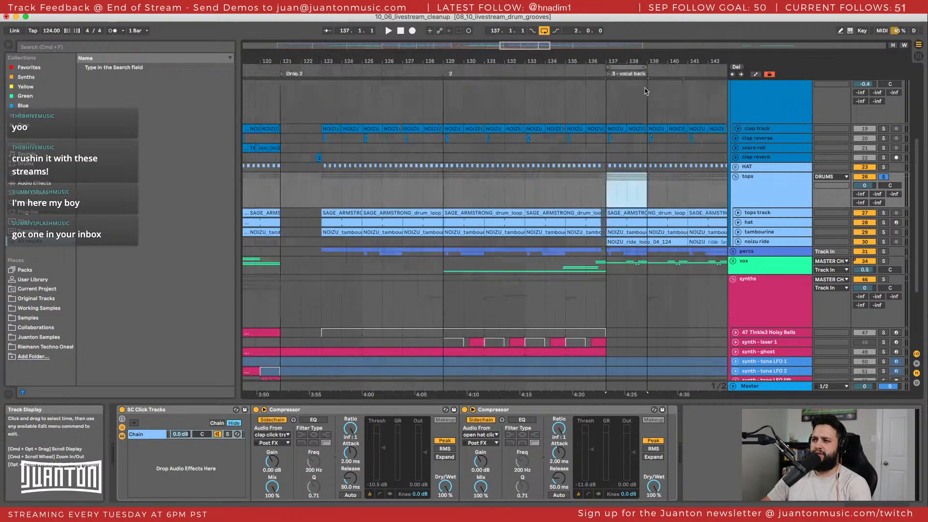
{"action": "key", "text": "space"}
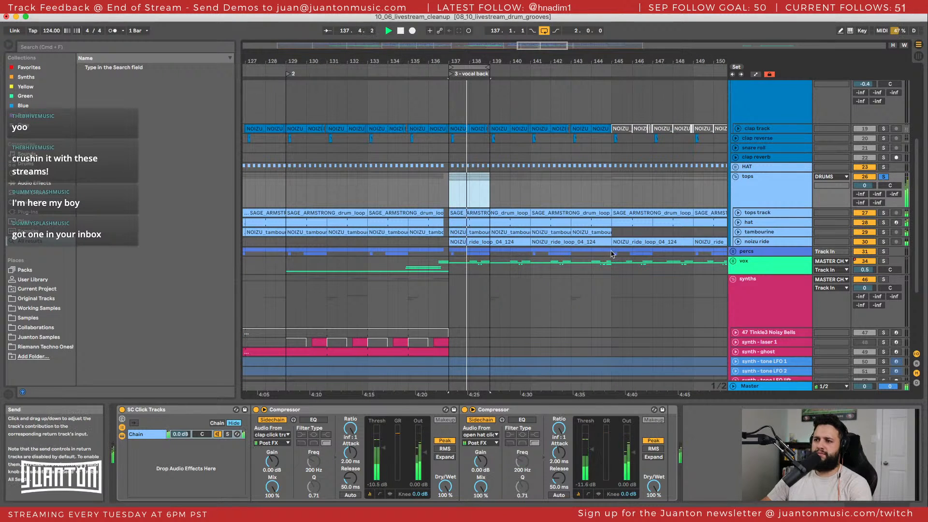
Unsolo tops to hear the vocal back loop in the full mix, and display the device chain of tops track.
{"action": "scroll", "coordinate": [610, 251], "scroll_direction": "right", "scroll_amount": 3}
{"action": "left_click_drag", "start_coordinate": [393, 61], "coordinate": [423, 94]}
{"action": "left_click", "coordinate": [883, 180]}
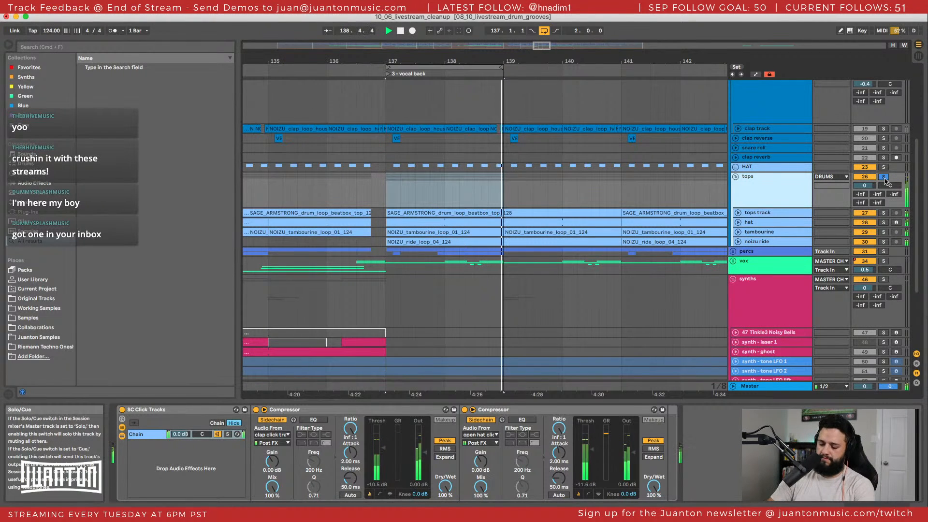
{"action": "scroll", "coordinate": [885, 182], "scroll_direction": "down", "scroll_amount": 1}
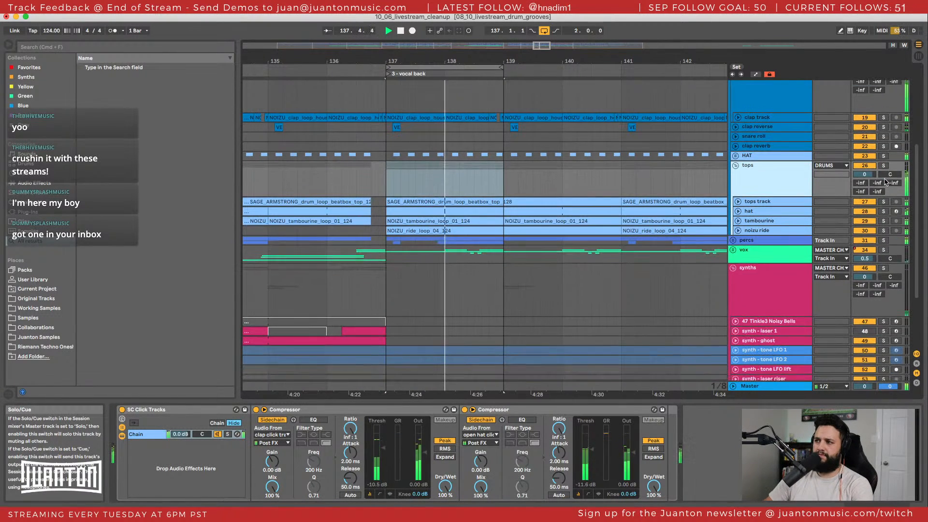
{"action": "scroll", "coordinate": [886, 181], "scroll_direction": "down", "scroll_amount": 1}
{"action": "left_click_drag", "start_coordinate": [437, 61], "coordinate": [437, 83]}
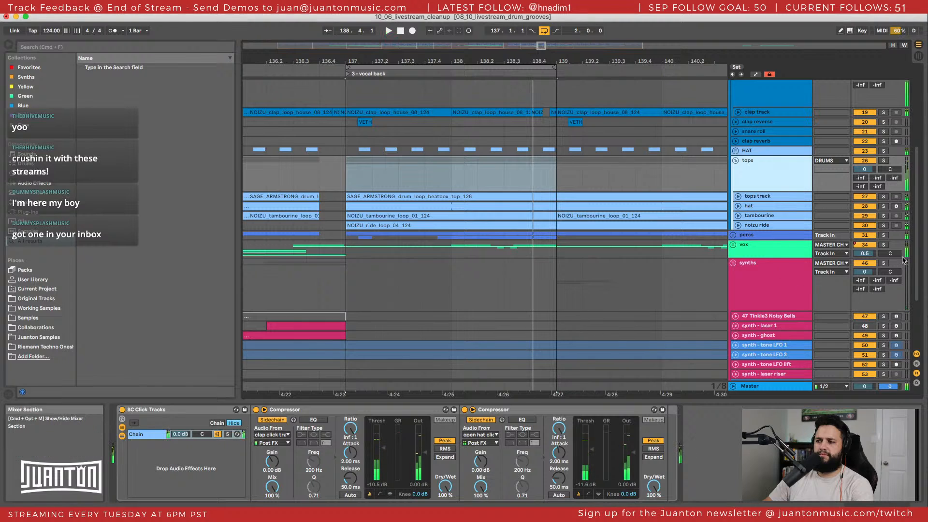
{"action": "left_click", "coordinate": [752, 206]}
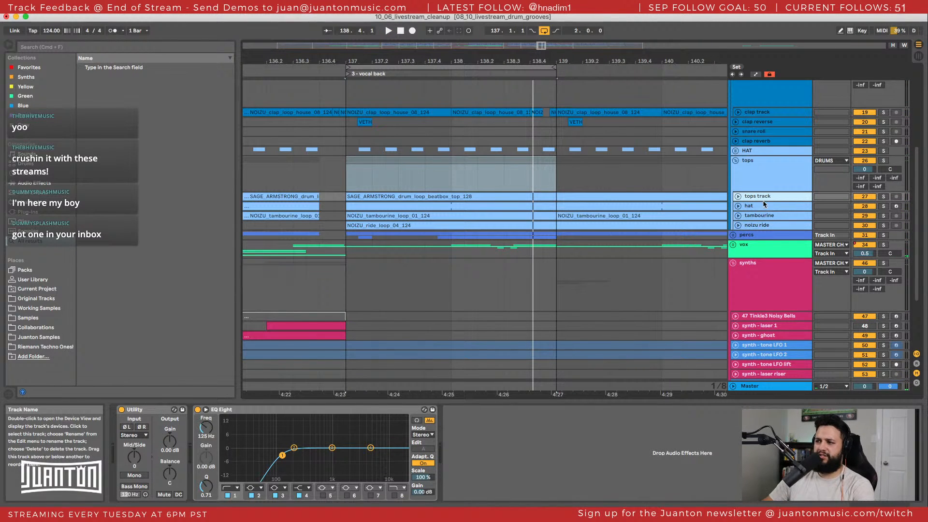
Solo the tops track, audition it over the looped section, and unfold it to see its waveform.
{"action": "left_click", "coordinate": [883, 196]}
{"action": "key", "text": "space"}
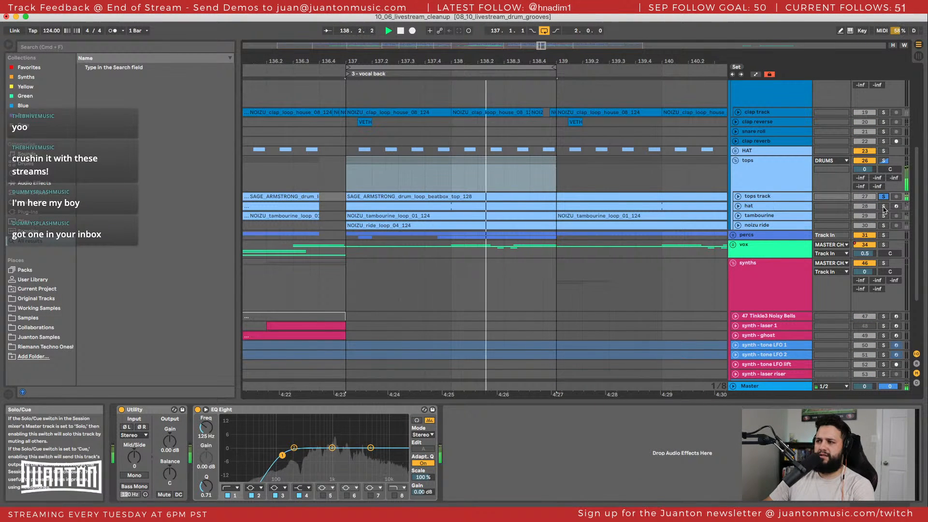
{"action": "key", "text": "space"}
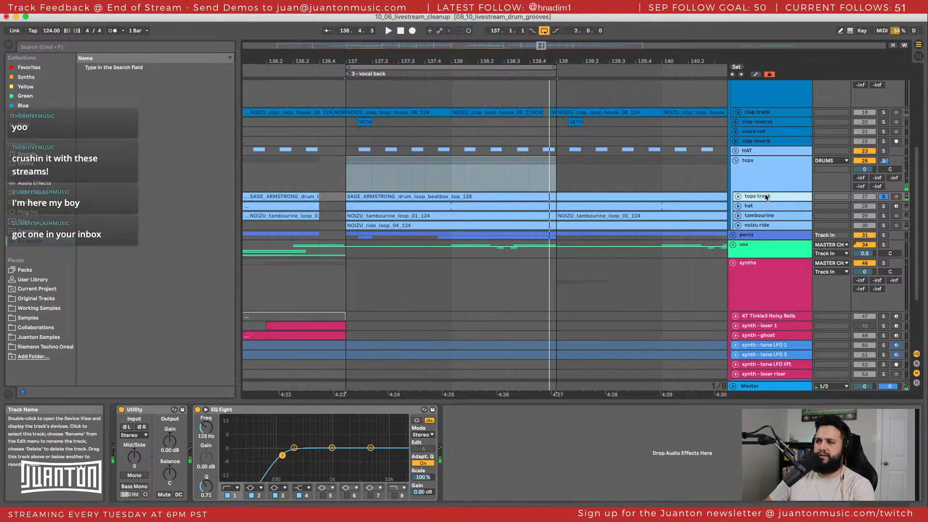
{"action": "left_click", "coordinate": [744, 197]}
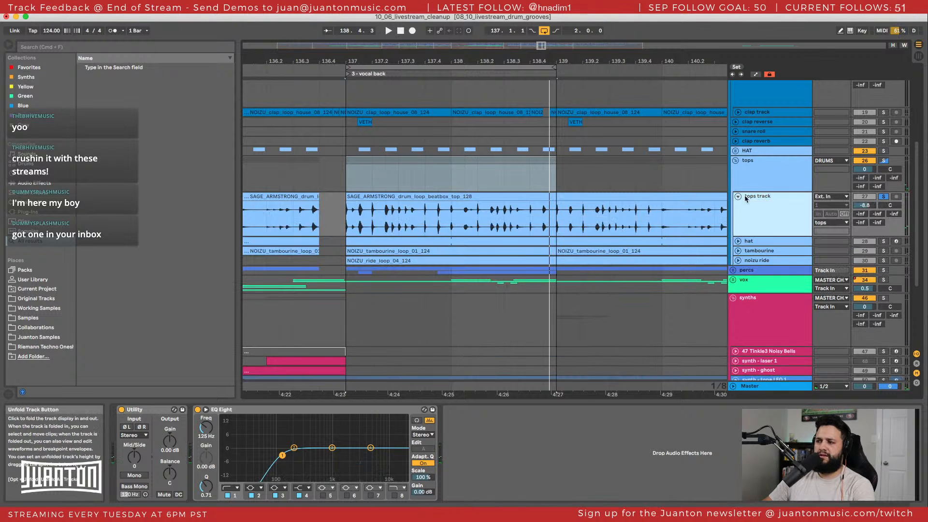
{"action": "key", "text": "space"}
Audition the tambourine and noizu ride tracks in solo one after the other, and unfold both tracks.
{"action": "left_click", "coordinate": [883, 251]}
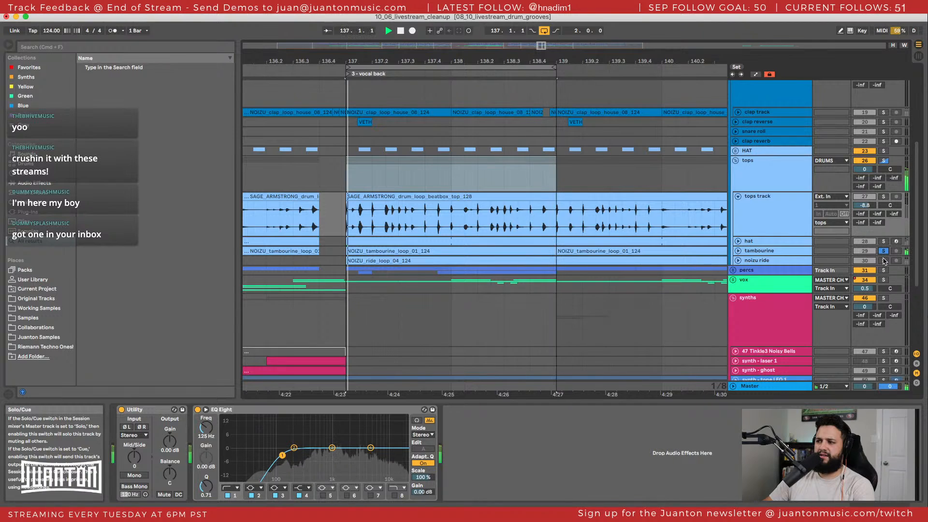
{"action": "left_click", "coordinate": [883, 261]}
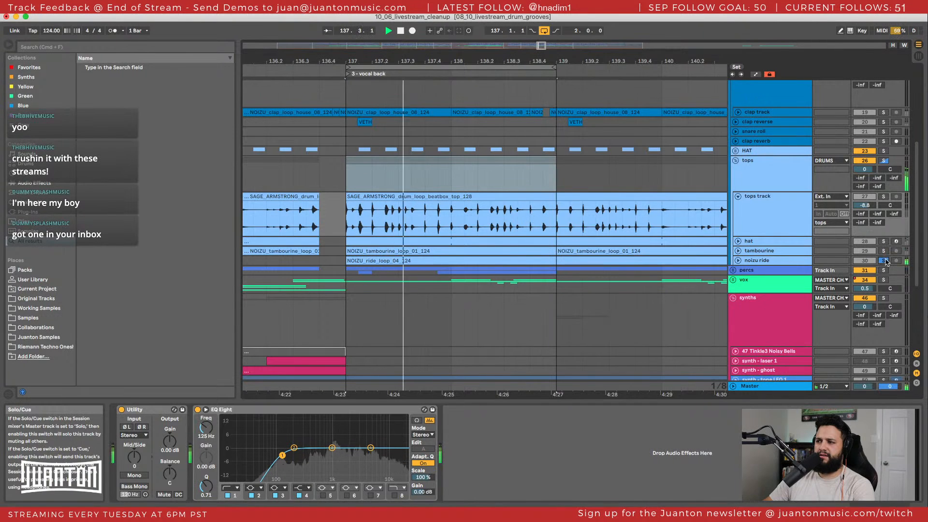
{"action": "left_click", "coordinate": [738, 260]}
{"action": "left_click", "coordinate": [738, 251]}
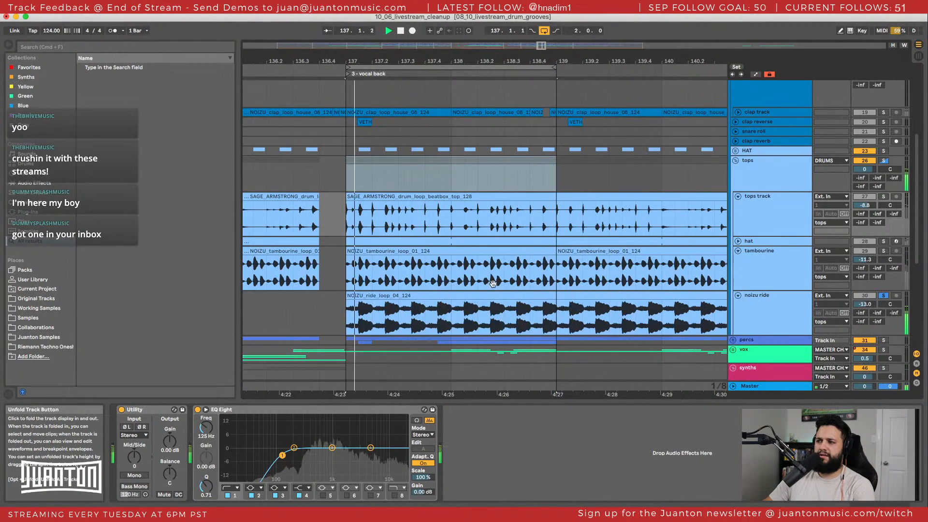
Find EQ Eight in the browser and add it after the Utility on the noizu ride track.
{"action": "left_click", "coordinate": [781, 311]}
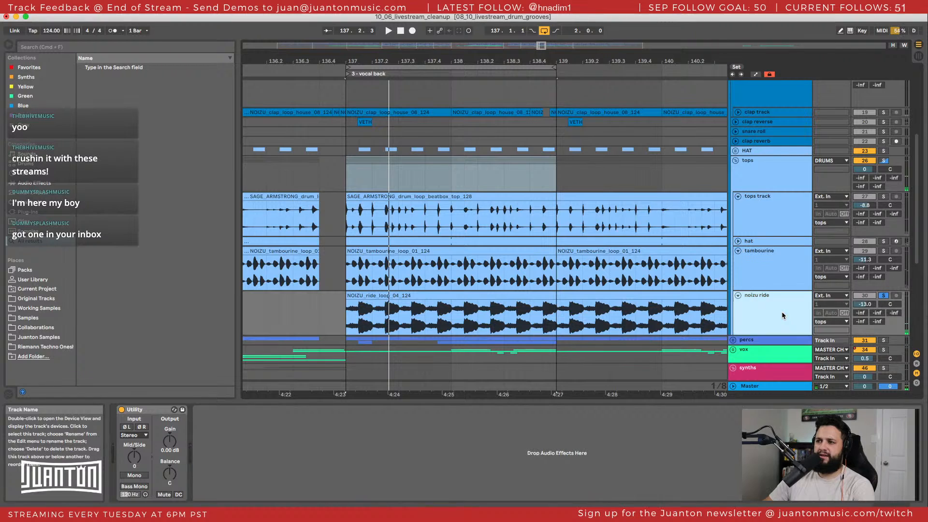
{"action": "key", "text": "super+f"}
{"action": "type", "text": "eq"}
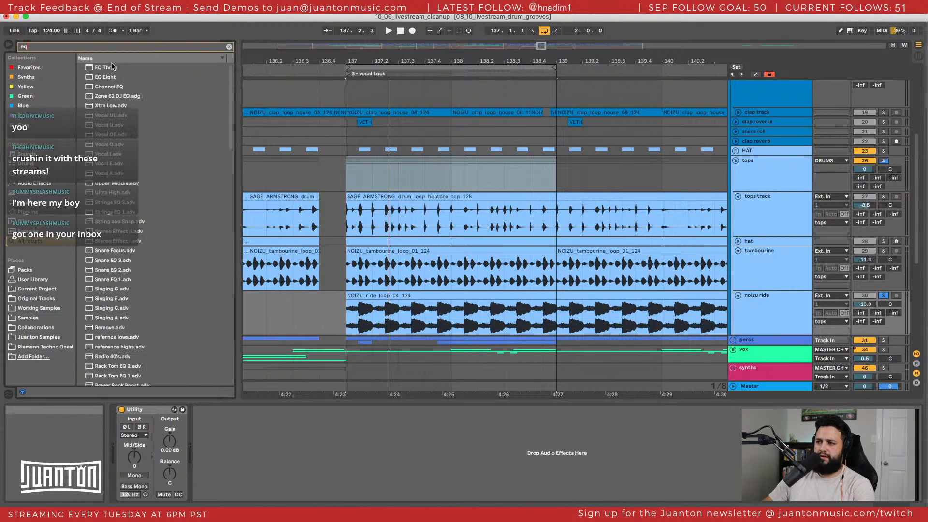
{"action": "left_click_drag", "start_coordinate": [93, 81], "coordinate": [219, 397]}
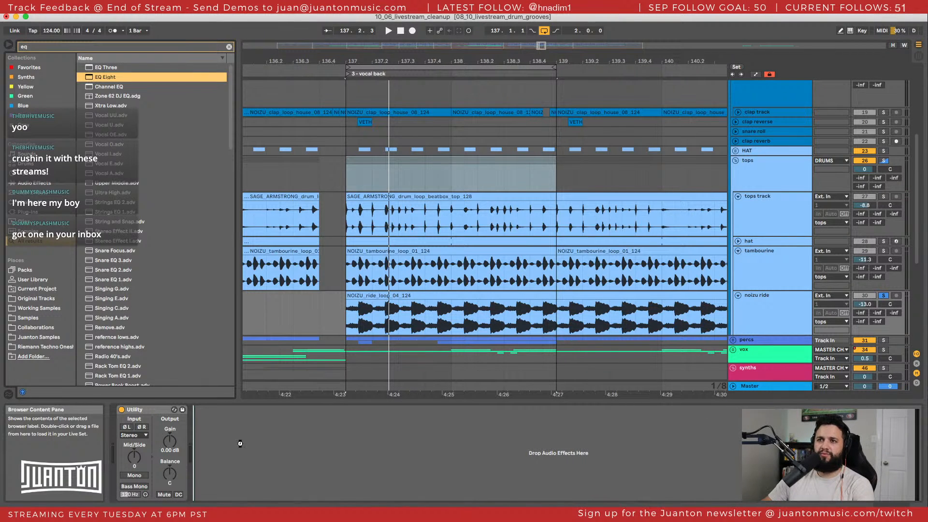
Make band 1 of the ride's EQ Eight a low cut and raise its frequency to about 2.35 kHz during playback.
{"action": "left_click_drag", "start_coordinate": [205, 469], "coordinate": [208, 471]}
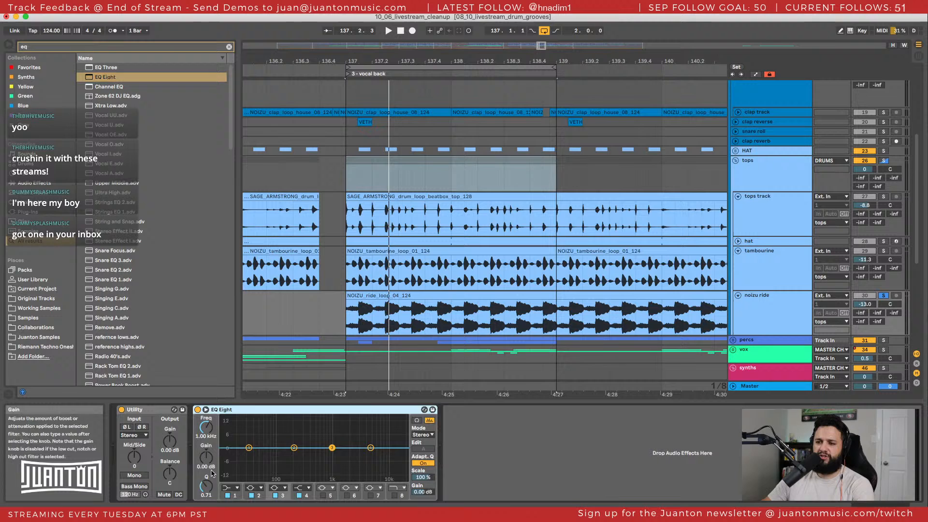
{"action": "left_click", "coordinate": [227, 487]}
{"action": "left_click", "coordinate": [230, 436]}
{"action": "key", "text": "space"}
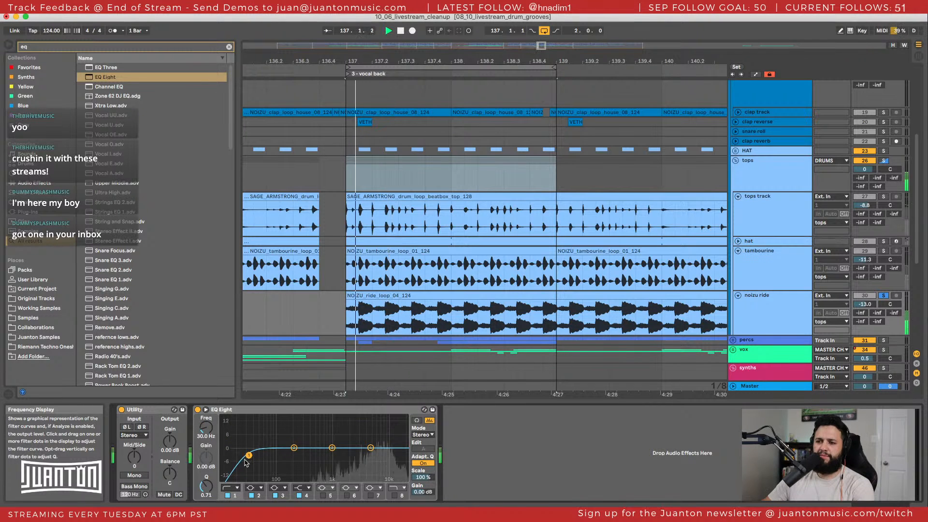
{"action": "left_click_drag", "start_coordinate": [248, 455], "coordinate": [353, 455]}
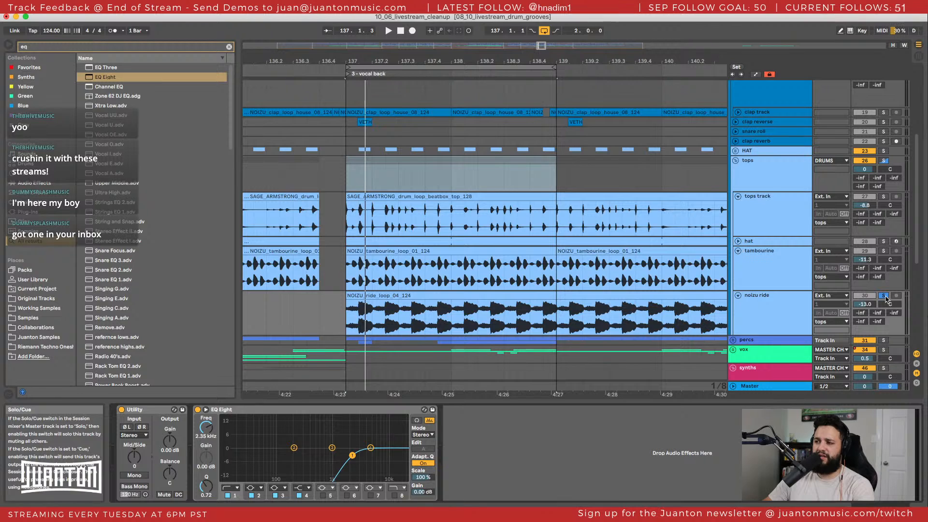
Unsolo the noizu ride and, playing the full mix, raise its low-cut frequency to about 2.55 kHz.
{"action": "left_click", "coordinate": [884, 296]}
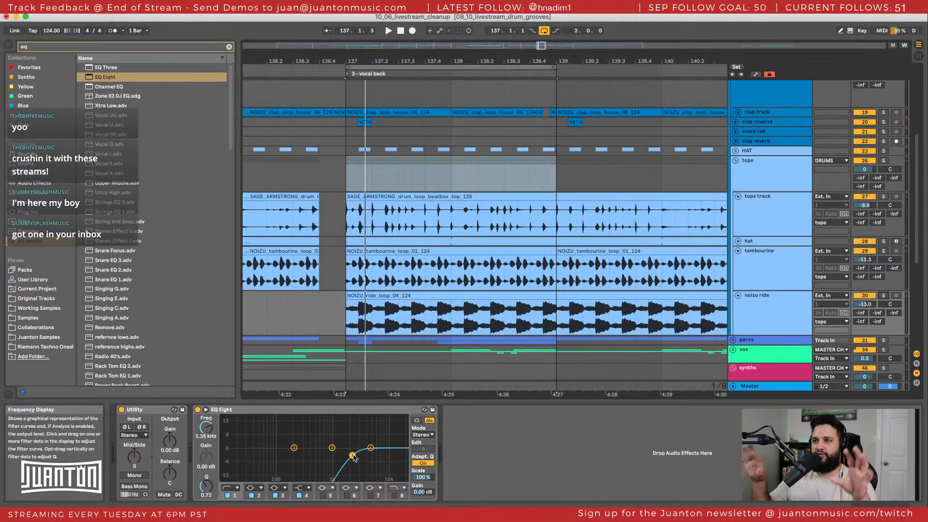
{"action": "key", "text": "space"}
{"action": "left_click_drag", "start_coordinate": [353, 456], "coordinate": [355, 455]}
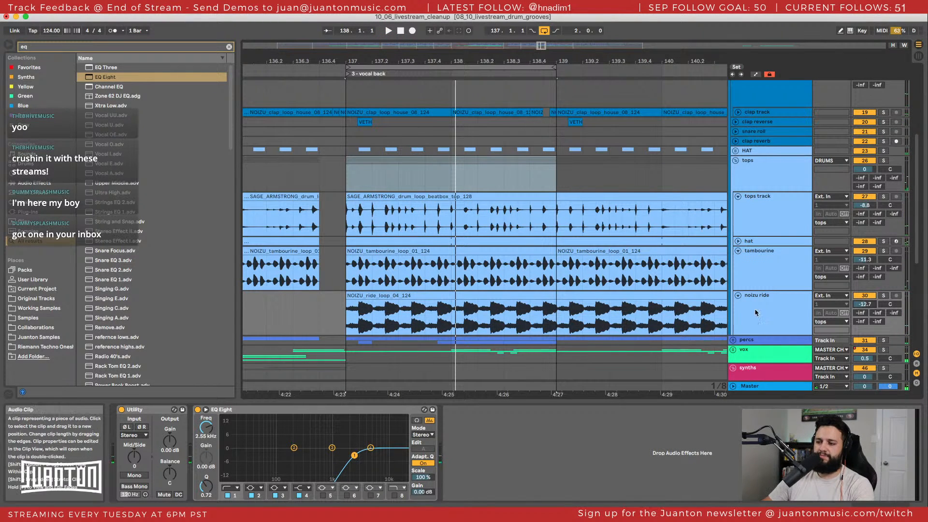
Solo the noizu ride track again and search the browser for "imager".
{"action": "left_click", "coordinate": [883, 295]}
{"action": "key", "text": "space"}
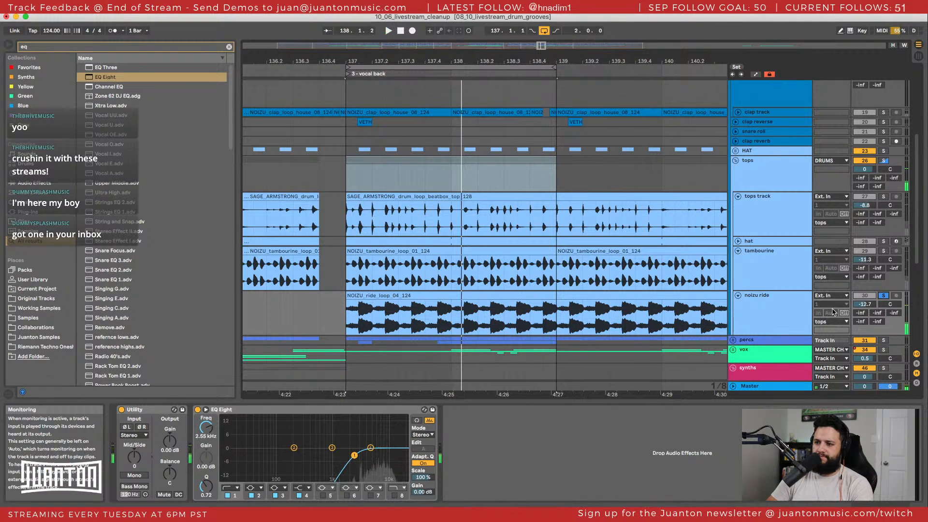
{"action": "key", "text": "super+f"}
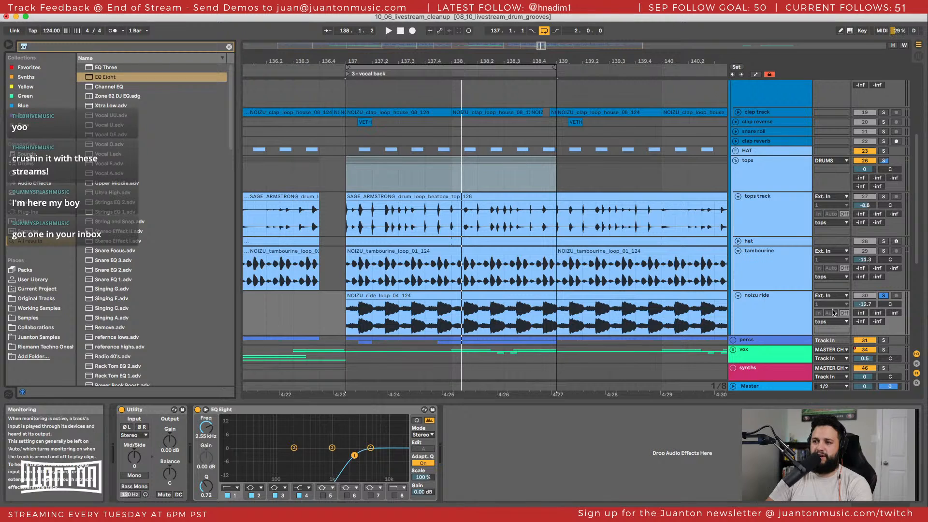
{"action": "type", "text": "ima"}
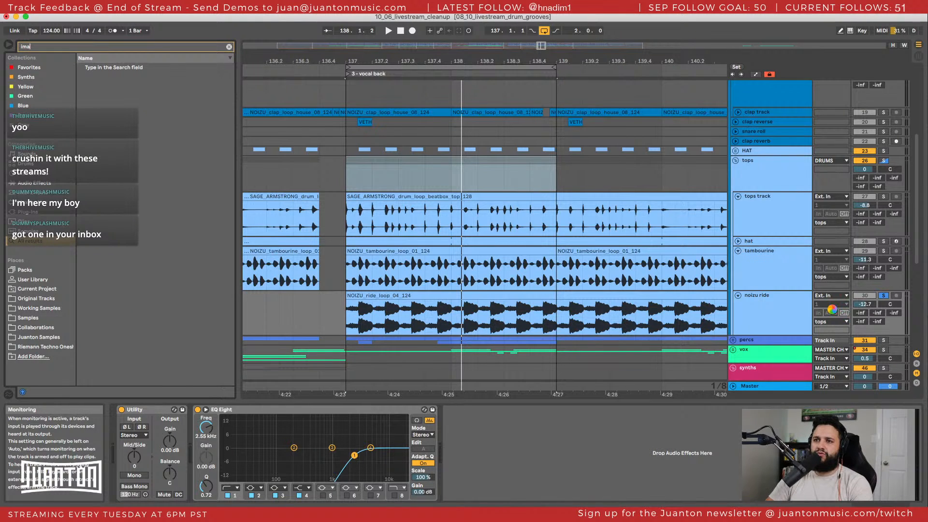
{"action": "type", "text": "ger"}
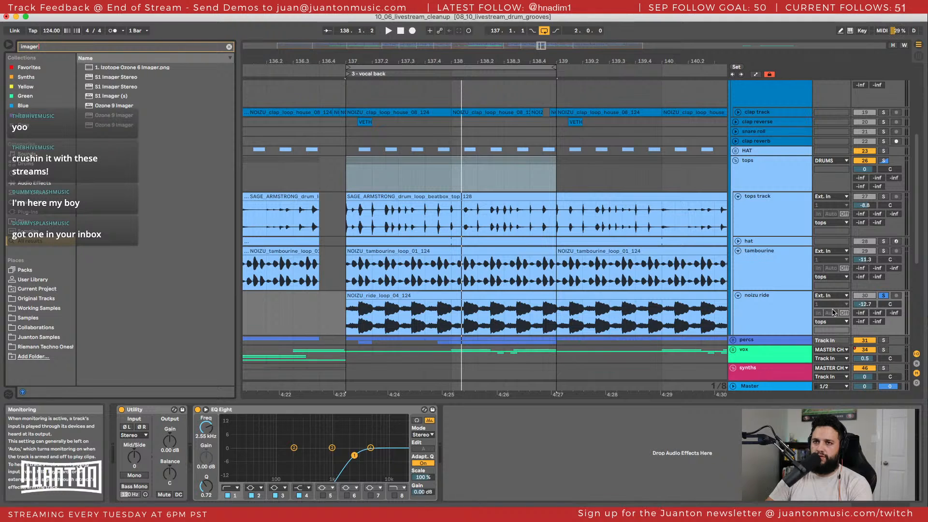
Try S1 Imager Stereo after EQ Eight on the noizu ride, and reposition the plug-in window during playback.
{"action": "left_click", "coordinate": [93, 87]}
{"action": "left_click_drag", "start_coordinate": [94, 87], "coordinate": [503, 453]}
{"action": "key", "text": "space"}
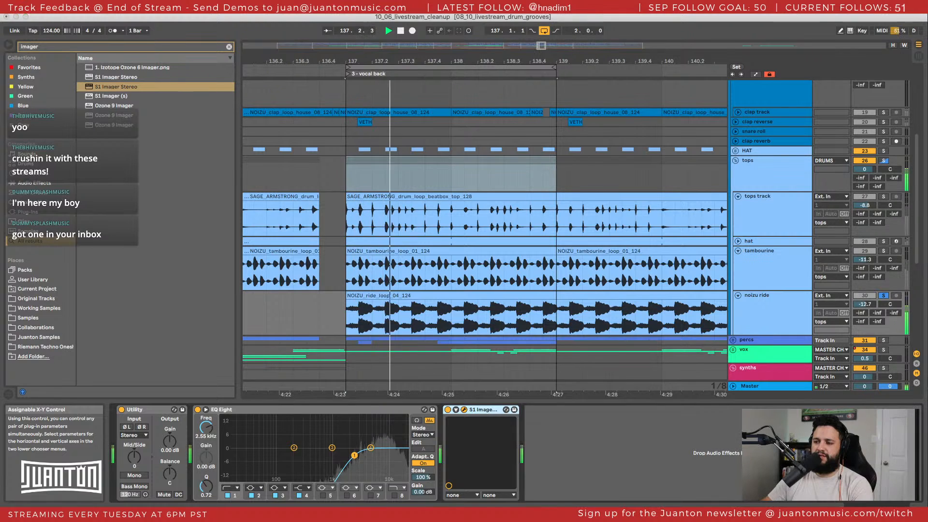
{"action": "left_click_drag", "start_coordinate": [611, 255], "coordinate": [673, 229]}
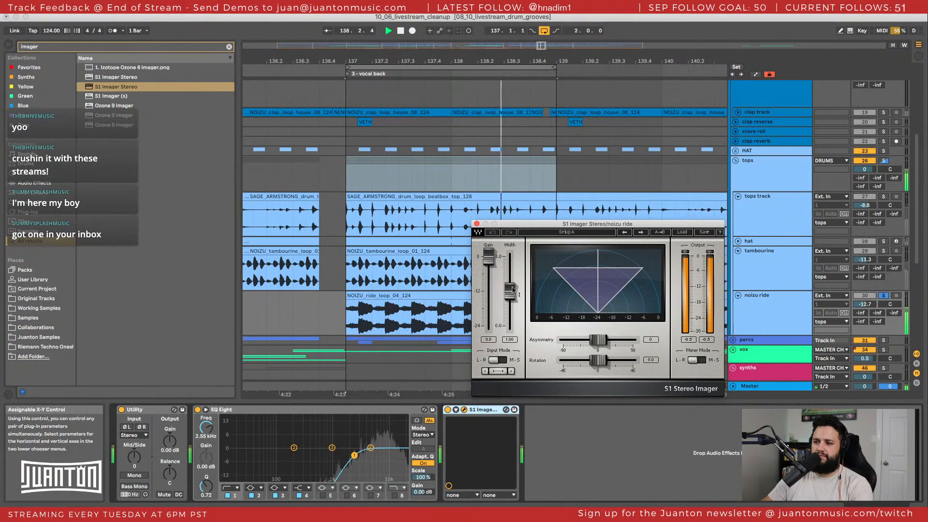
Browse the S1 Imager's factory presets without loading one, and raise its Width to about 1.61.
{"action": "left_click", "coordinate": [682, 232]}
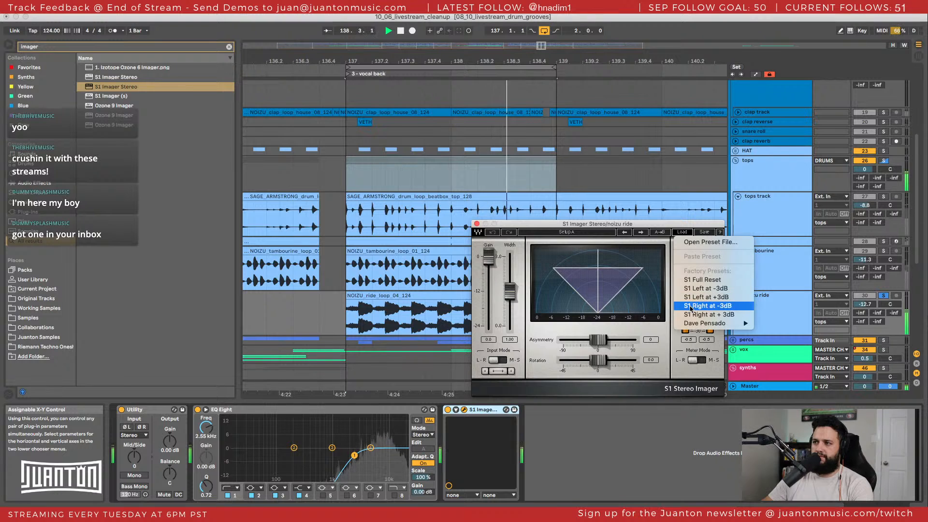
{"action": "left_click", "coordinate": [522, 223]}
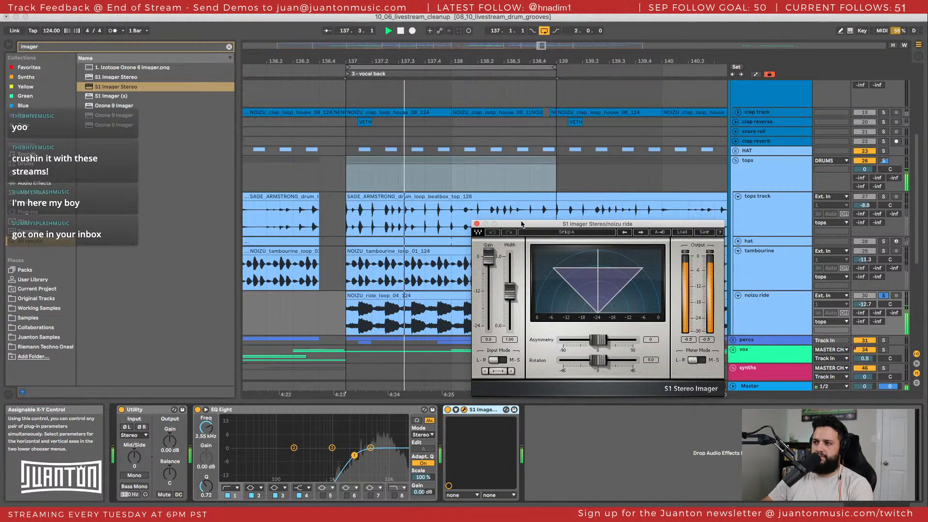
{"action": "left_click_drag", "start_coordinate": [510, 289], "coordinate": [510, 279]}
{"action": "key", "text": "space"}
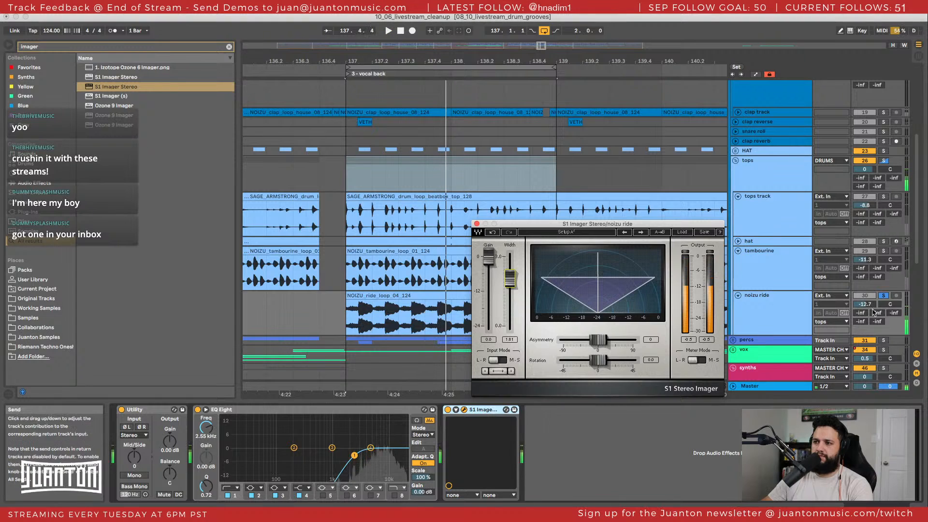
Unsolo the ride, compare the full mix with the S1 Imager bypassed and active, and close the plug-in window.
{"action": "left_click", "coordinate": [883, 295]}
{"action": "key", "text": "space"}
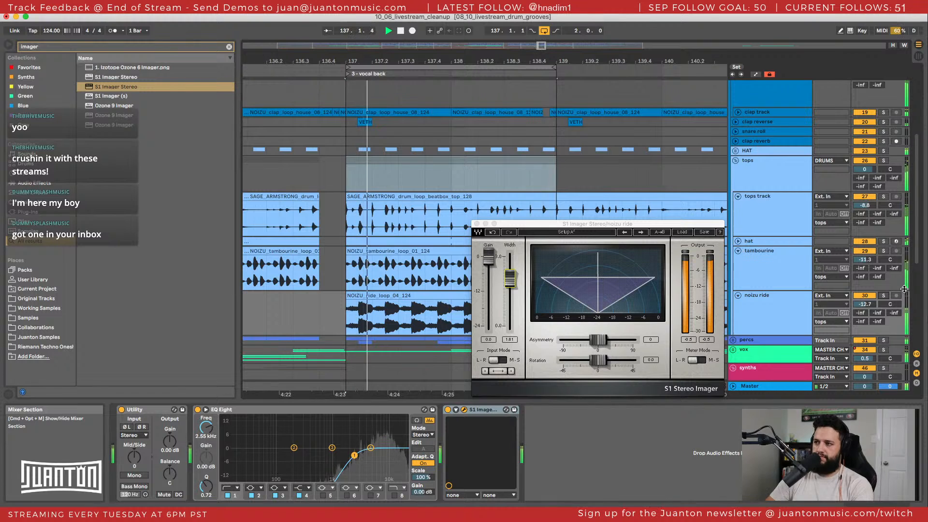
{"action": "left_click", "coordinate": [447, 409]}
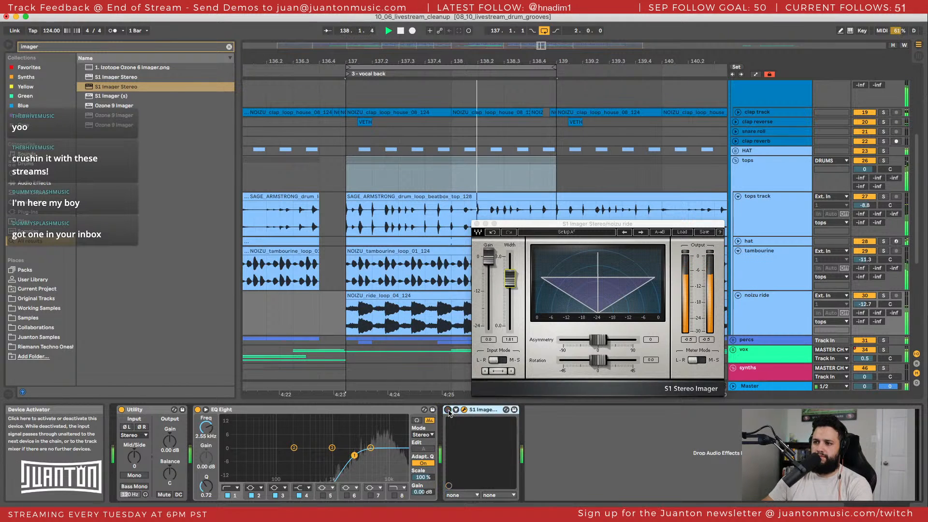
{"action": "left_click", "coordinate": [448, 410]}
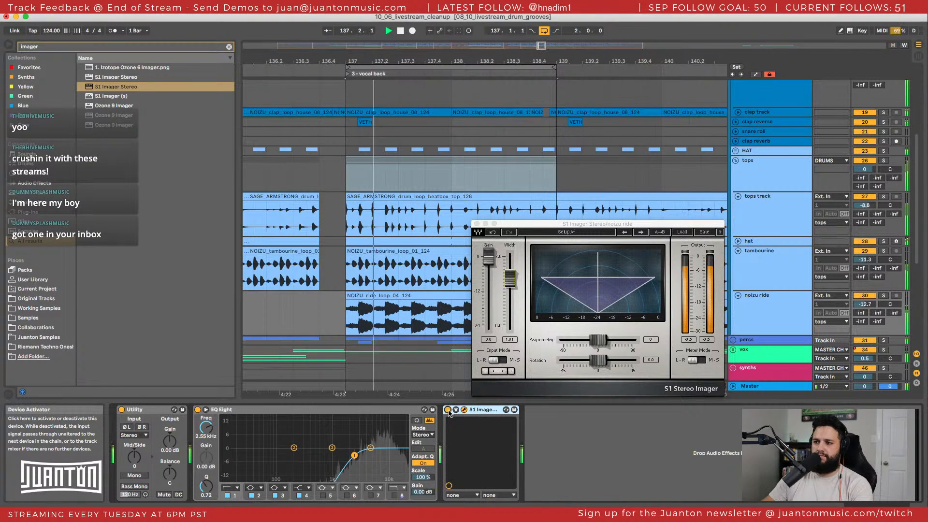
{"action": "left_click", "coordinate": [476, 224]}
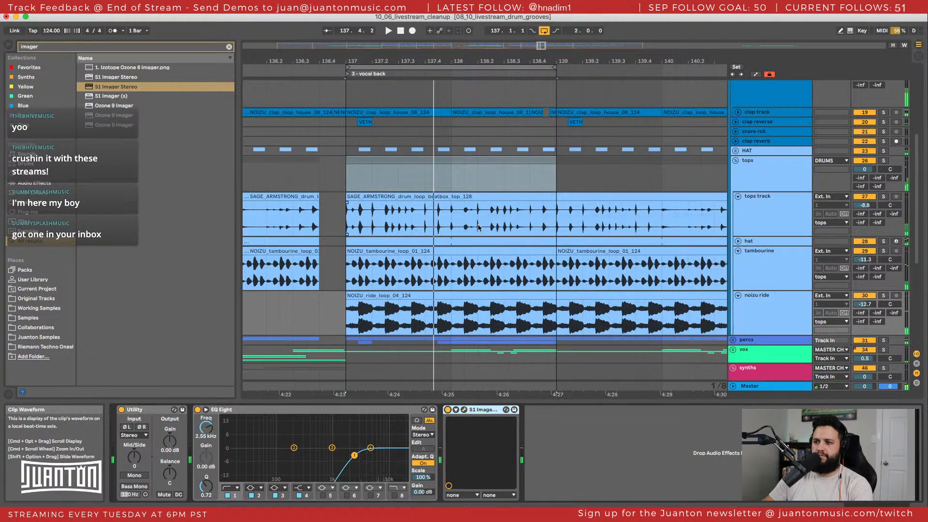
Replace the S1 Imager on the noizu ride track with Ozone 9 Imager.
{"action": "left_click_drag", "start_coordinate": [102, 116], "coordinate": [564, 446]}
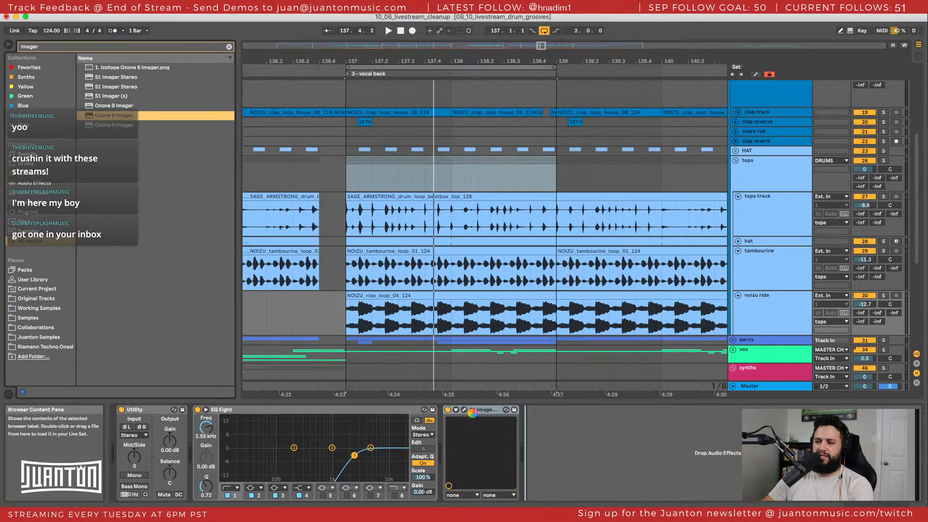
{"action": "left_click_drag", "start_coordinate": [472, 412], "coordinate": [487, 411]}
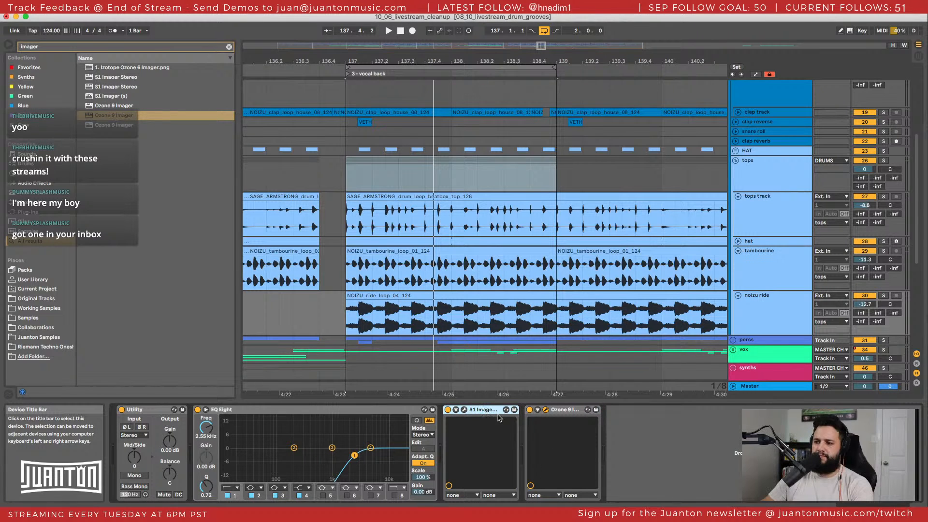
{"action": "key", "text": "Delete"}
In the Ozone 9 Imager, lower the Band 1 width to about -17.7 and enable Stereoize.
{"action": "left_click", "coordinate": [464, 409]}
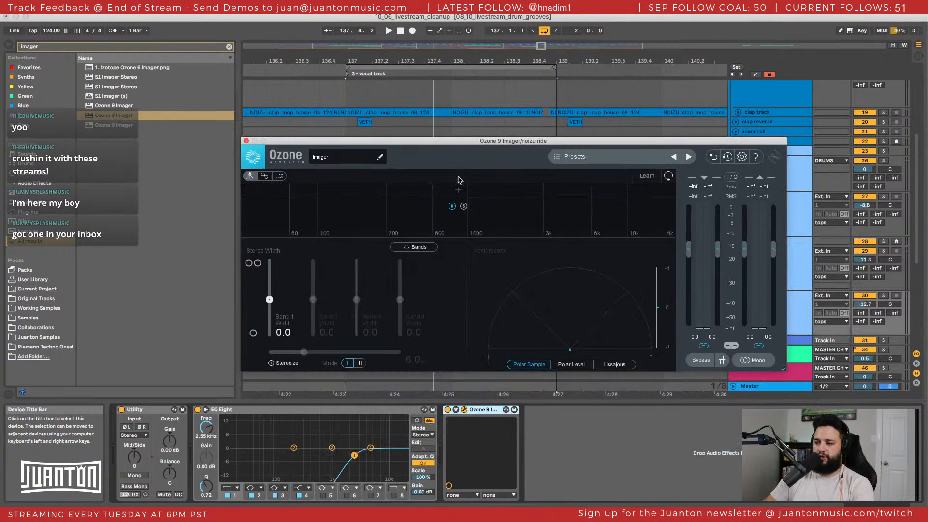
{"action": "left_click_drag", "start_coordinate": [270, 299], "coordinate": [297, 306]}
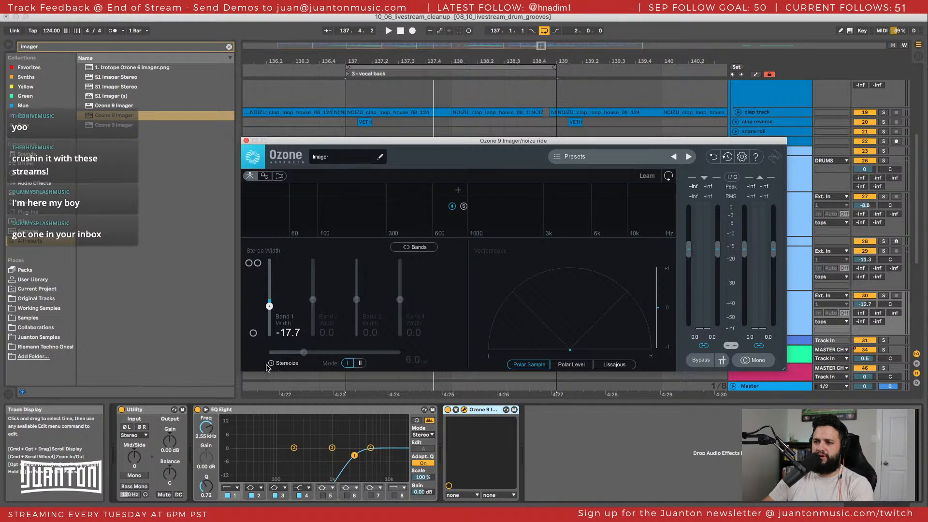
{"action": "left_click", "coordinate": [271, 364]}
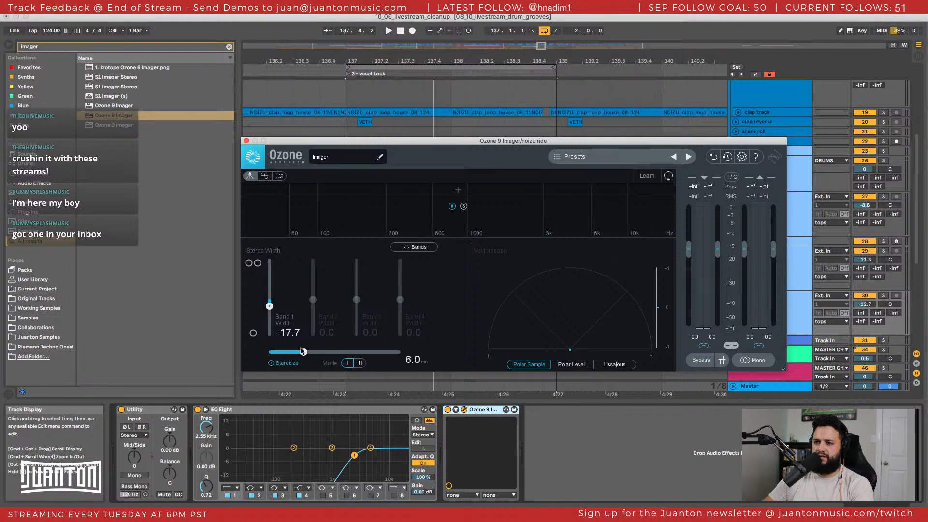
Load the Spacious High End preset in the Ozone 9 Imager and move the plug-in window up to uncover the ride clip.
{"action": "key", "text": "space"}
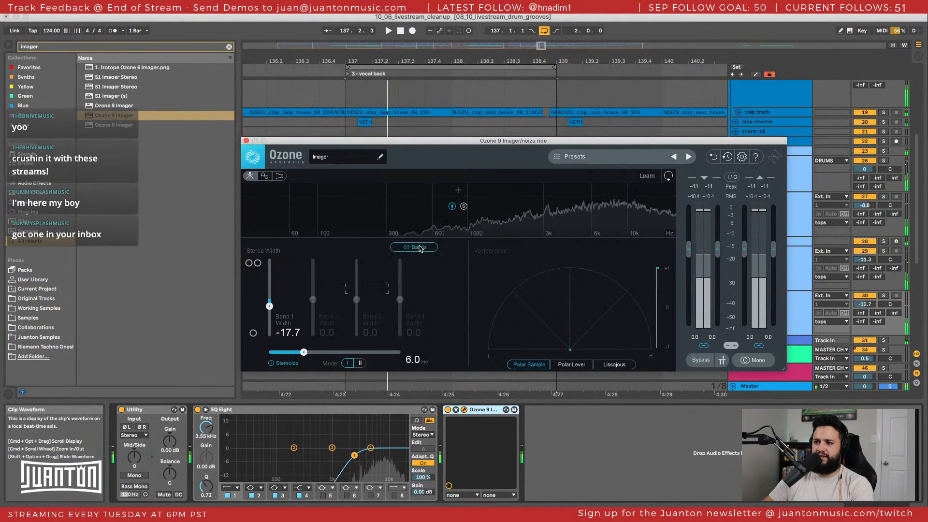
{"action": "key", "text": "space"}
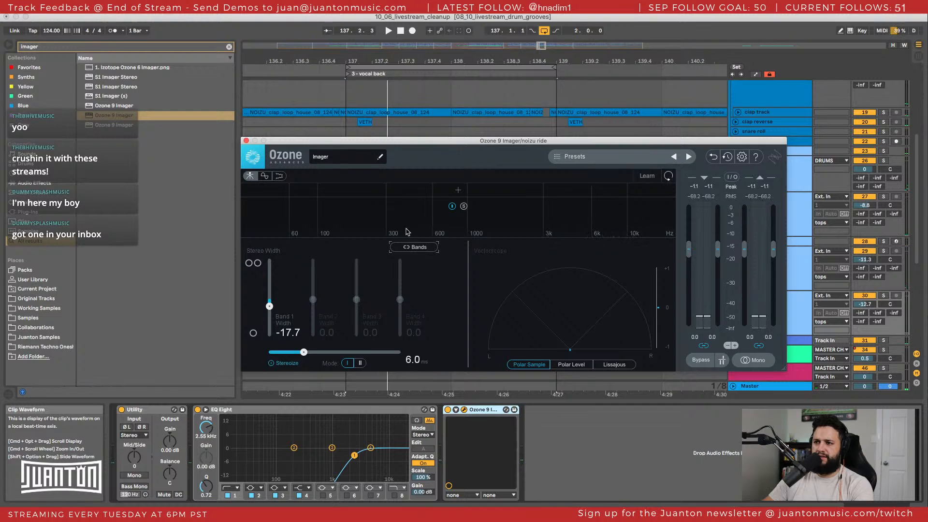
{"action": "left_click", "coordinate": [630, 157]}
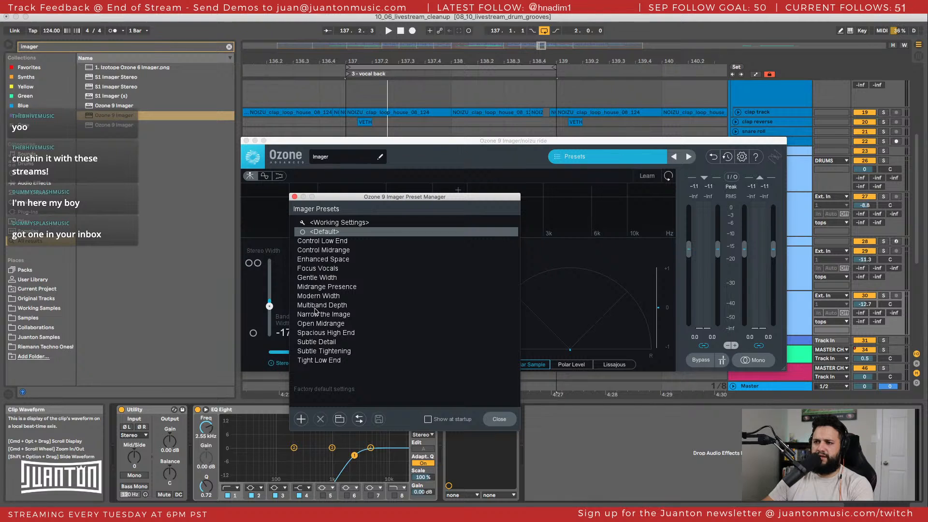
{"action": "double_click", "coordinate": [313, 334]}
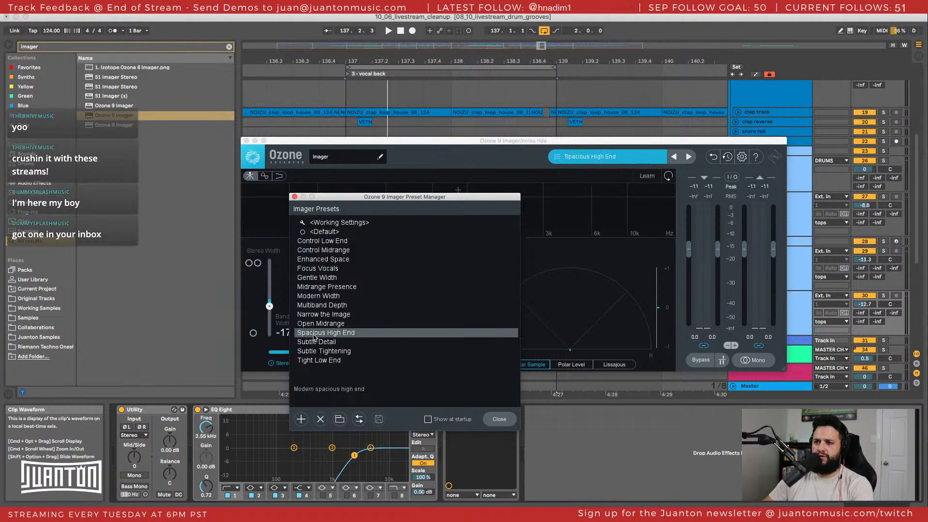
{"action": "left_click", "coordinate": [294, 197]}
{"action": "left_click_drag", "start_coordinate": [543, 142], "coordinate": [455, 55]}
Play the noizu ride soloed and compare it with the Ozone 9 Imager bypassed and active.
{"action": "key", "text": "space"}
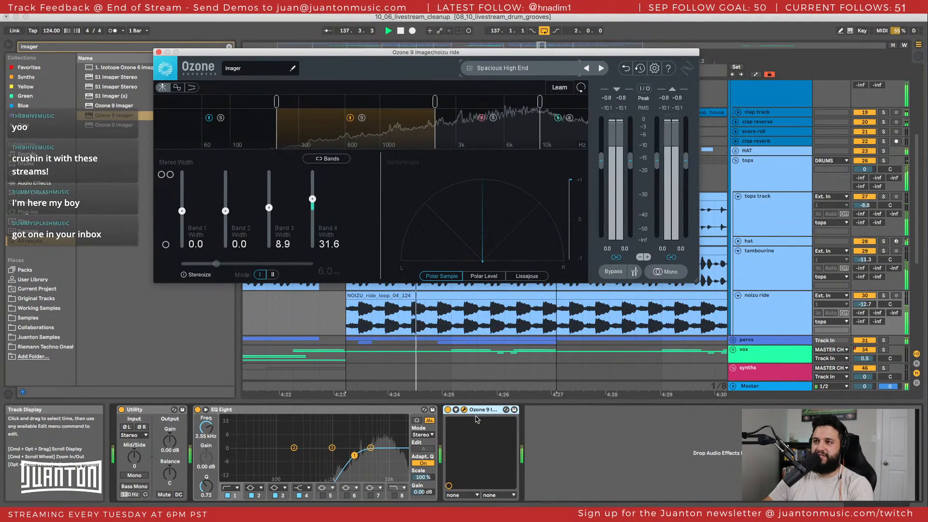
{"action": "left_click", "coordinate": [883, 295]}
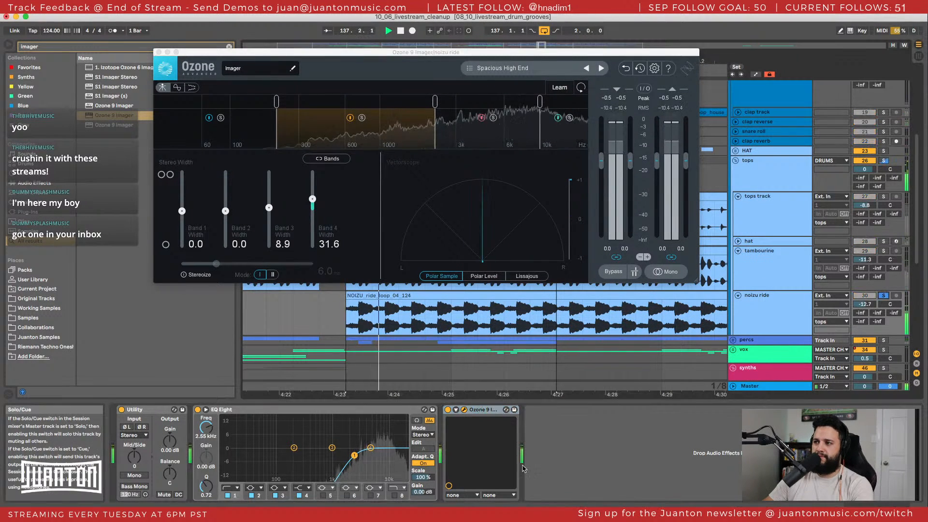
{"action": "left_click", "coordinate": [446, 410]}
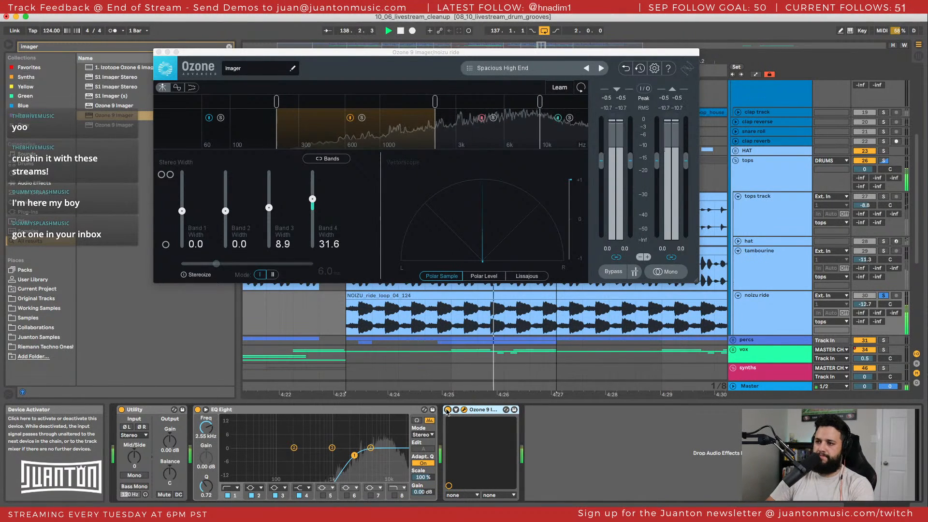
{"action": "left_click", "coordinate": [446, 410]}
{"action": "left_click", "coordinate": [447, 411]}
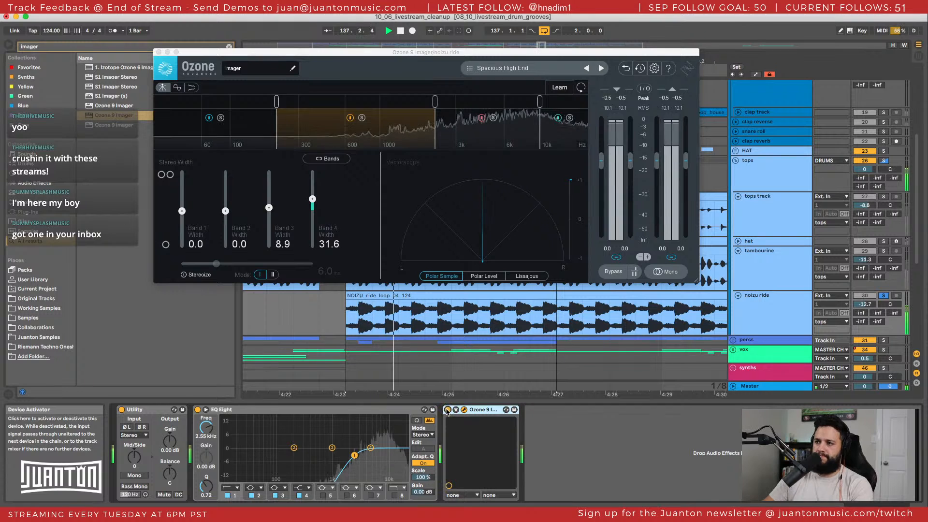
View the vectorscope in Polar Level and Lissajous modes, and return it to Polar Sample.
{"action": "left_click", "coordinate": [483, 275]}
{"action": "left_click", "coordinate": [527, 276]}
{"action": "left_click", "coordinate": [442, 276]}
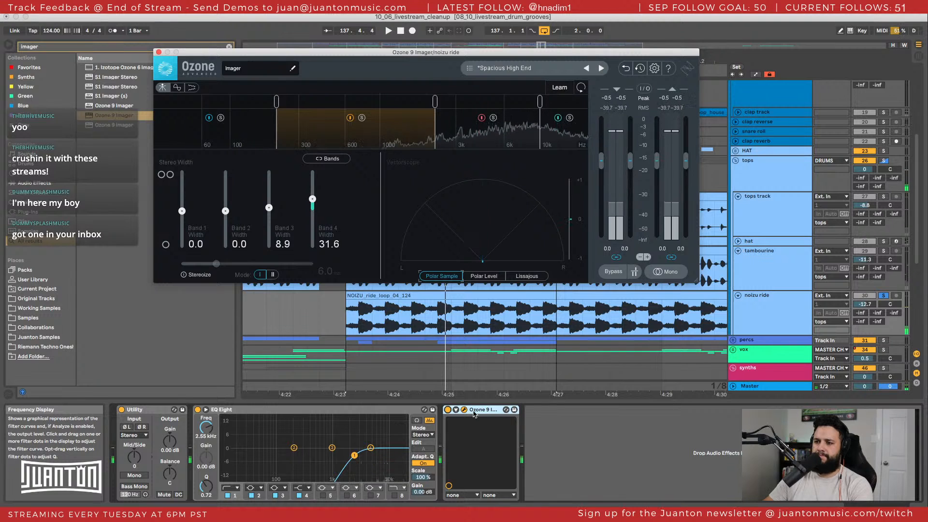
Enable Stereoize at about 13.9 ms, and raise the Band 4 width to about 69.6 and Band 3 to about 27.8.
{"action": "left_click", "coordinate": [199, 275]}
{"action": "key", "text": "space"}
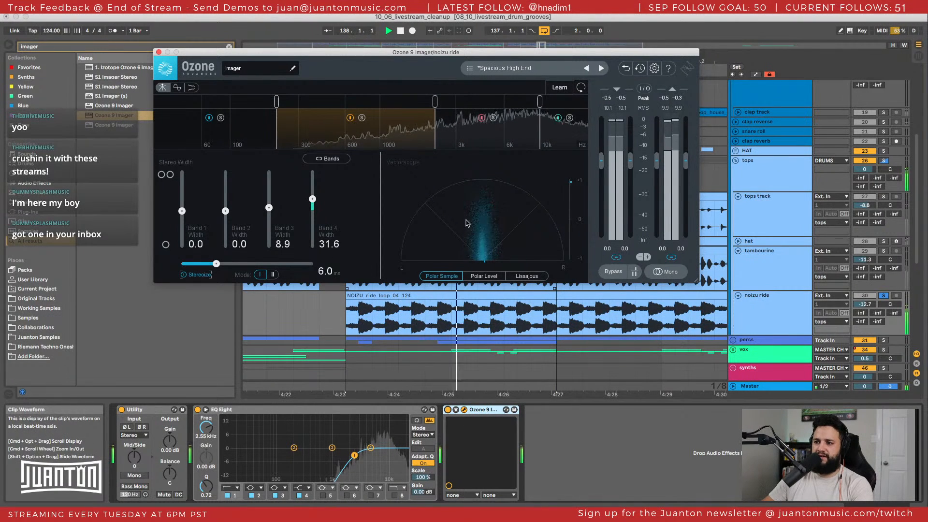
{"action": "left_click_drag", "start_coordinate": [217, 264], "coordinate": [271, 265]}
{"action": "left_click_drag", "start_coordinate": [312, 198], "coordinate": [313, 185]}
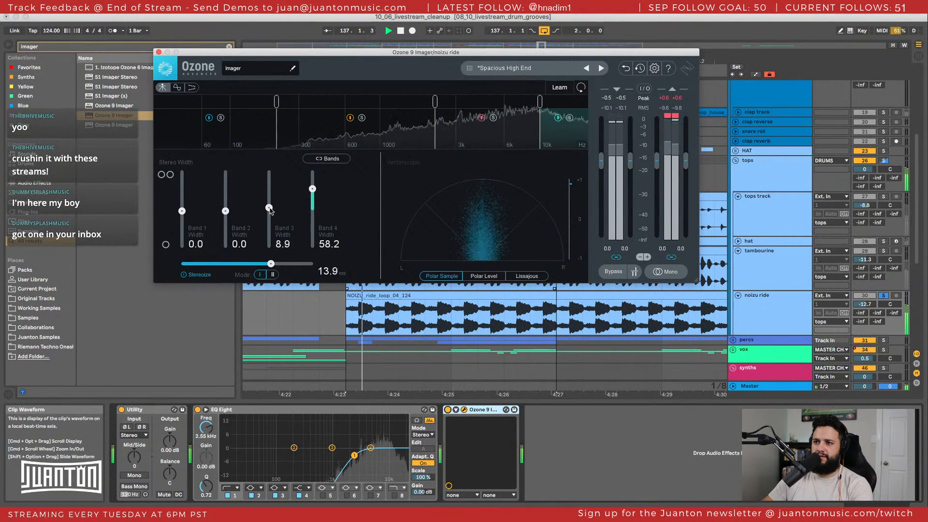
{"action": "mouse_move", "coordinate": [269, 208]}
{"action": "left_mouse_down"}
{"action": "mouse_move", "coordinate": [270, 199]}
{"action": "mouse_move", "coordinate": [313, 184]}
{"action": "mouse_move", "coordinate": [269, 201]}
{"action": "left_mouse_up"}
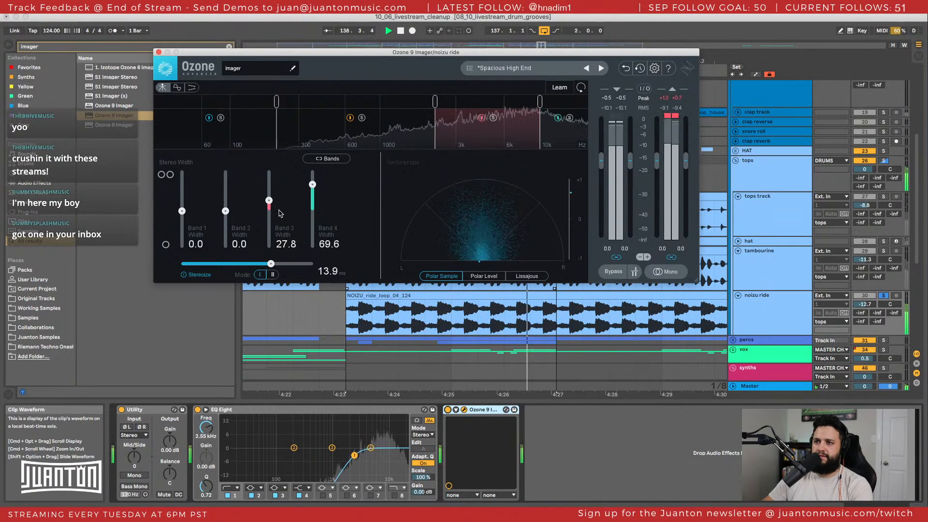
Compare the soloed ride with the widened Imager settings bypassed and active, leaving the plug-in on.
{"action": "left_click", "coordinate": [446, 409]}
{"action": "left_click", "coordinate": [446, 410]}
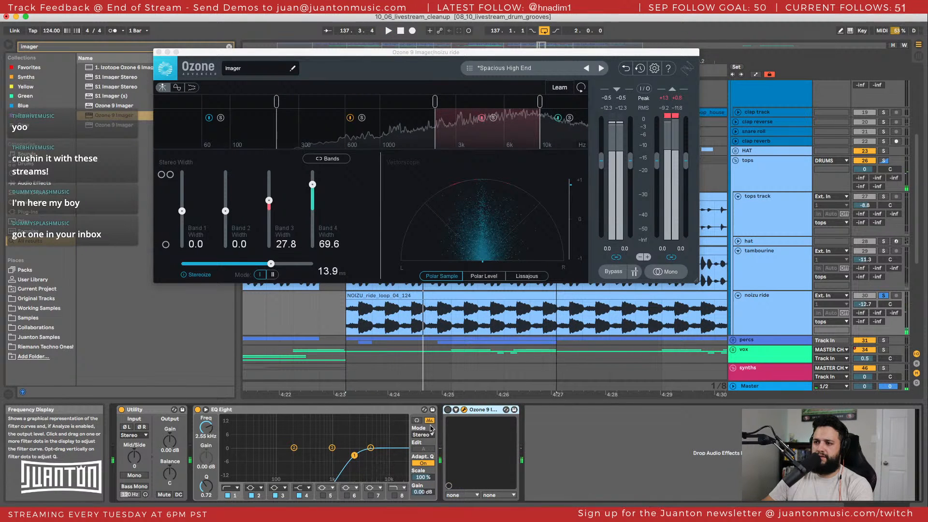
{"action": "left_click", "coordinate": [447, 410]}
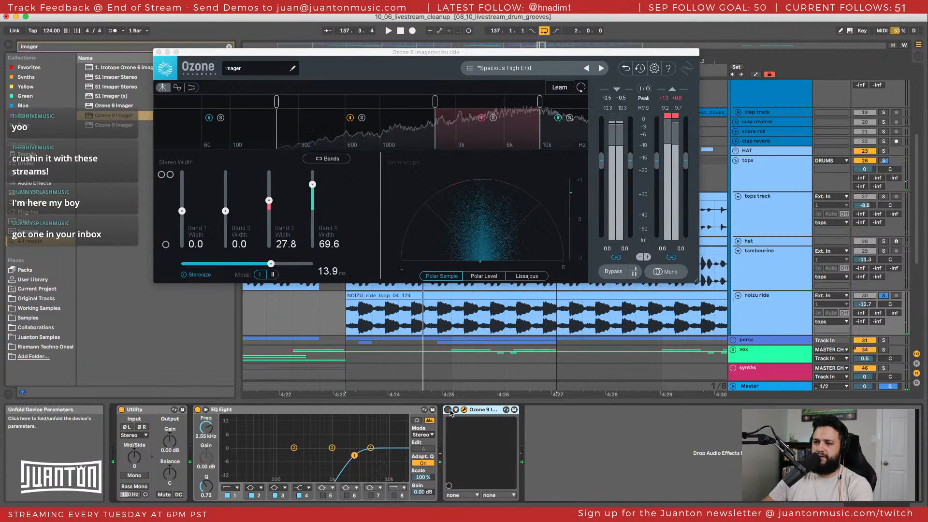
Reset the Imager's output peak meter and lower its linked output gain to about -1.6 dB while the ride plays.
{"action": "left_click", "coordinate": [680, 98]}
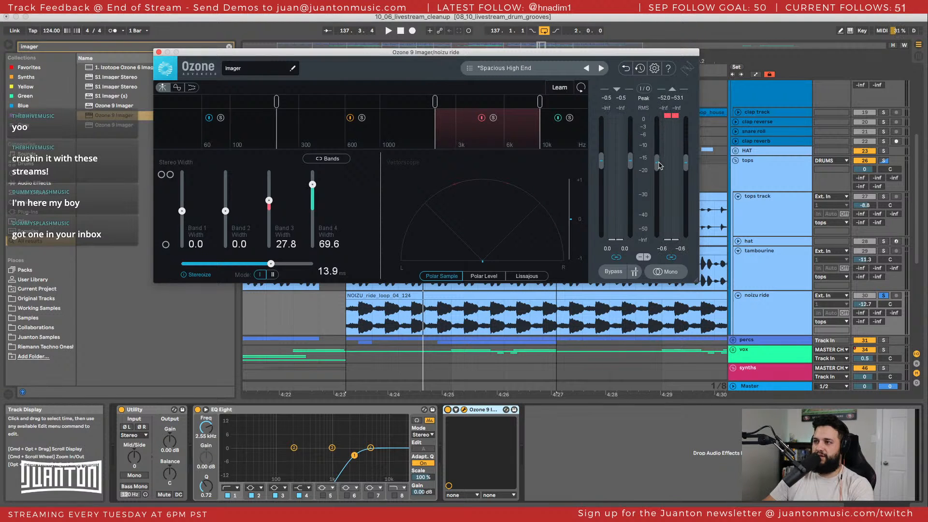
{"action": "key", "text": "space"}
{"action": "left_click_drag", "start_coordinate": [659, 166], "coordinate": [658, 170]}
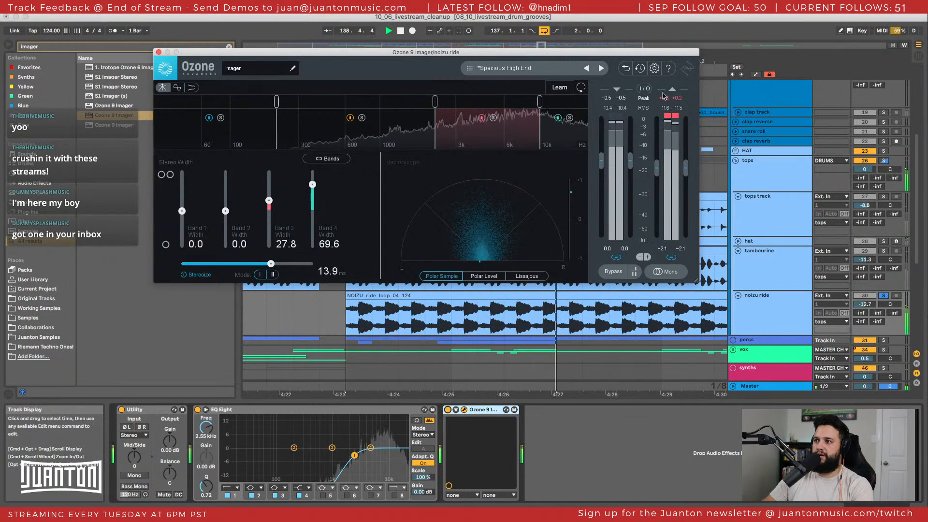
{"action": "left_click_drag", "start_coordinate": [660, 169], "coordinate": [659, 171]}
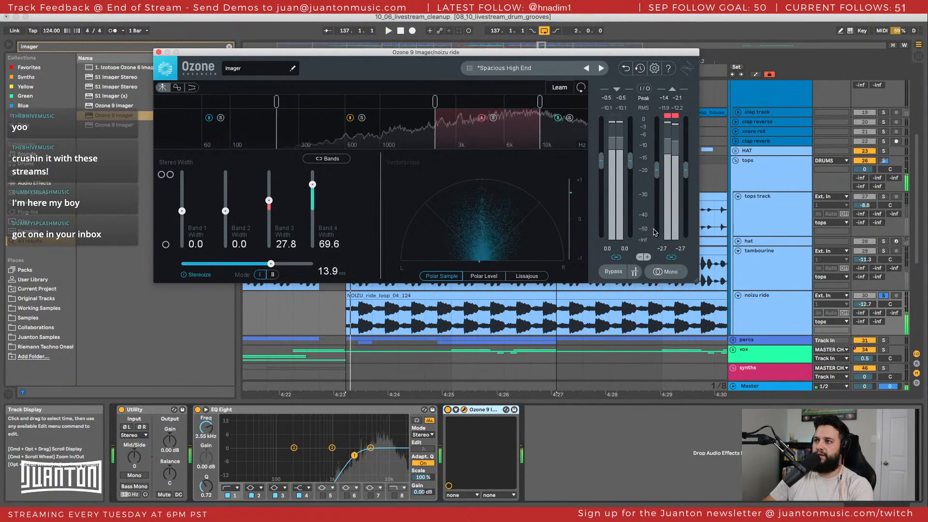
{"action": "key", "text": "space"}
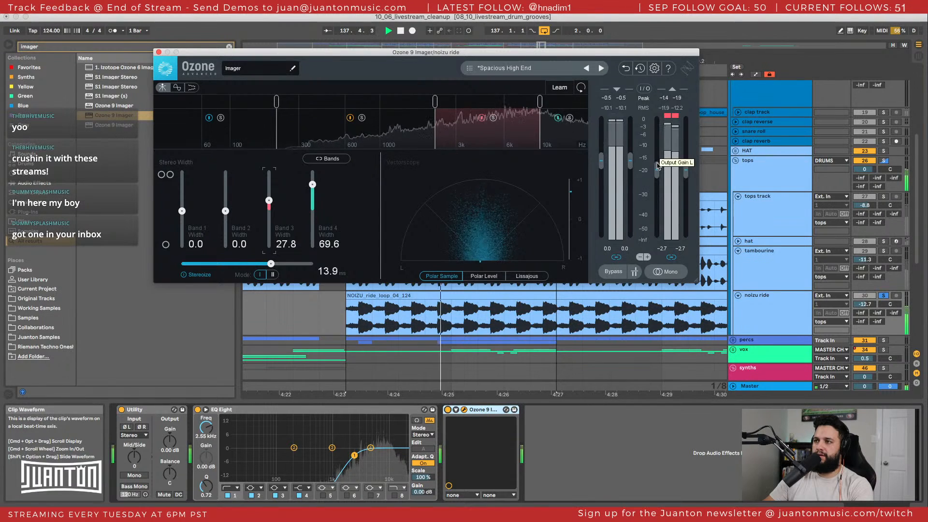
{"action": "left_click_drag", "start_coordinate": [657, 167], "coordinate": [658, 164]}
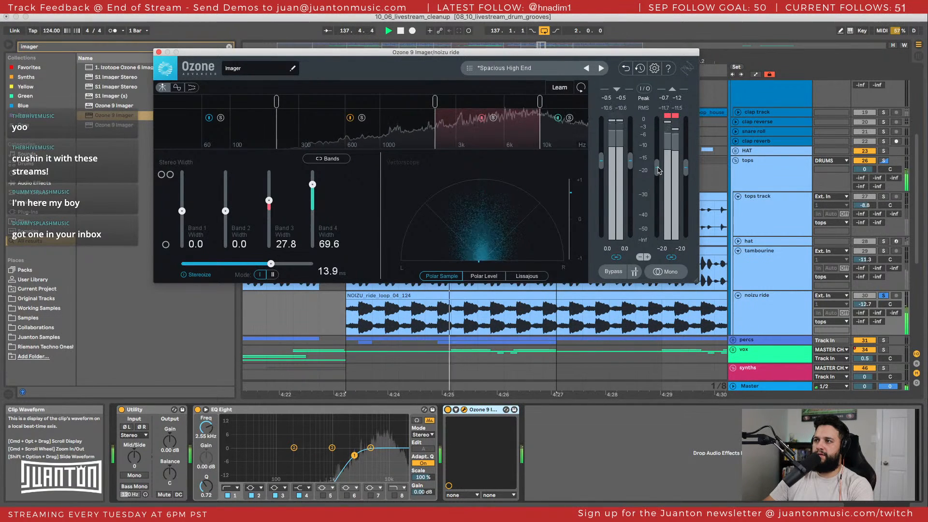
{"action": "left_click_drag", "start_coordinate": [658, 171], "coordinate": [656, 174]}
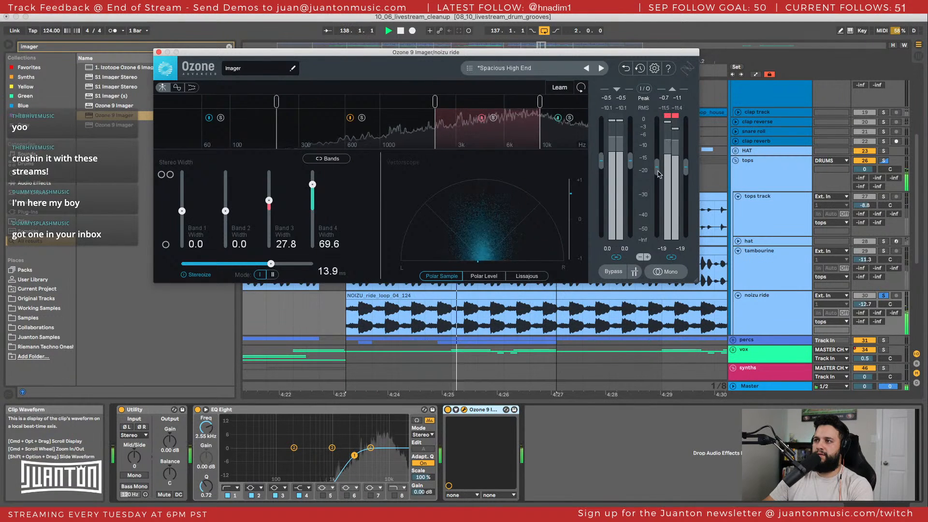
{"action": "left_click_drag", "start_coordinate": [658, 171], "coordinate": [657, 170]}
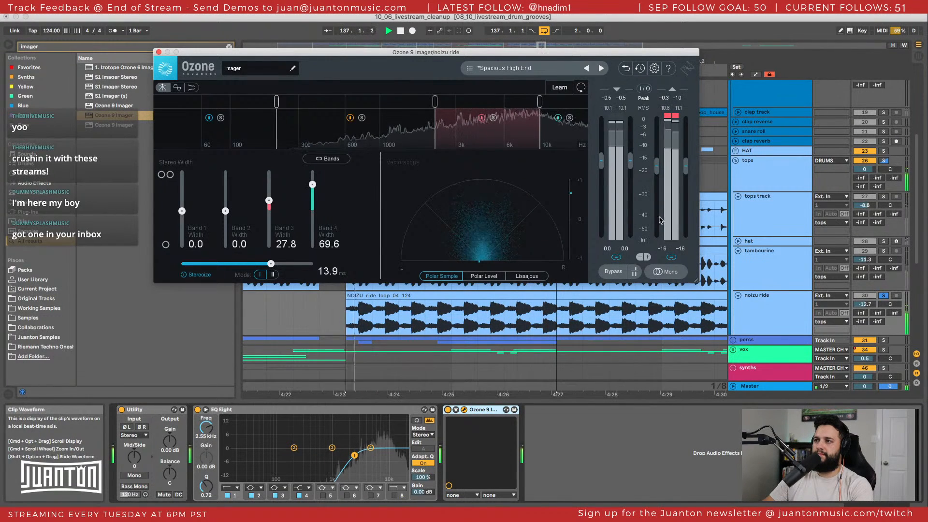
Compare the ride with the gain-reduced Imager bypassed and active, and audition the loop again with it on.
{"action": "left_click", "coordinate": [447, 409]}
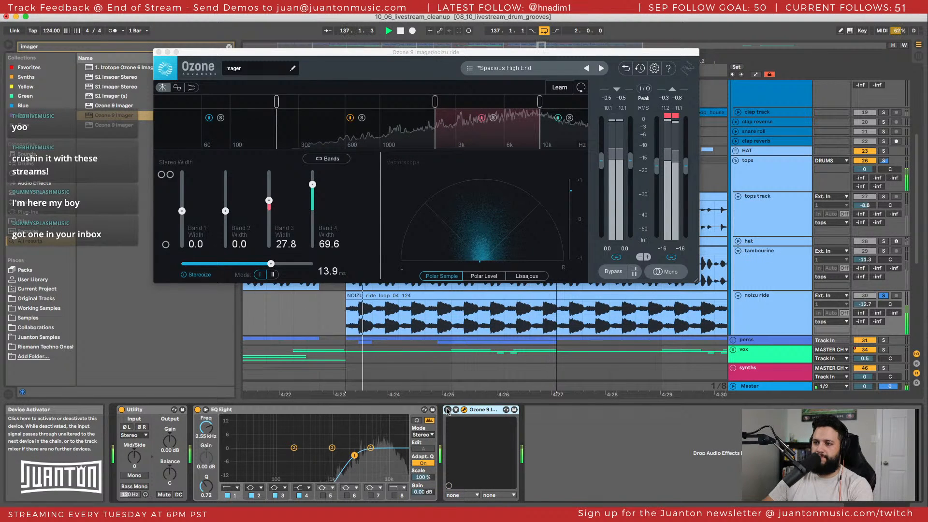
{"action": "left_click", "coordinate": [447, 409]}
{"action": "key", "text": "space"}
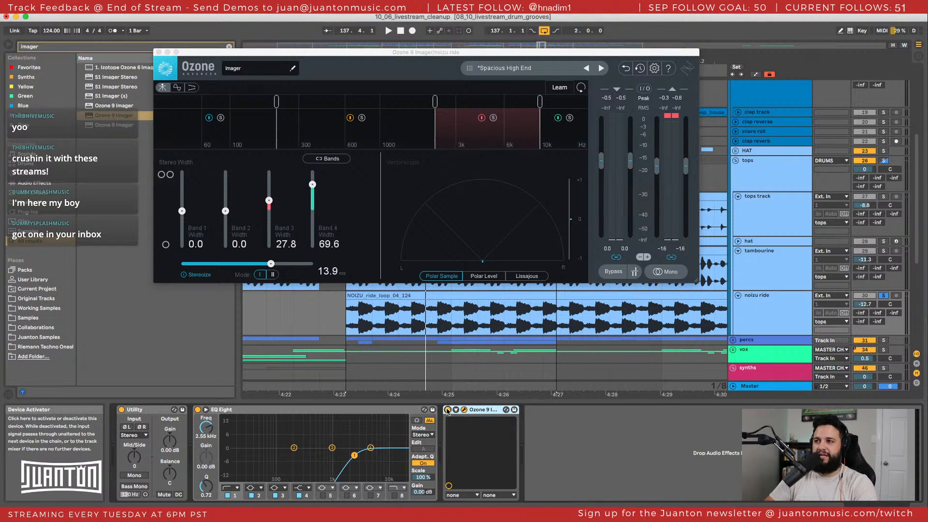
{"action": "scroll", "coordinate": [487, 347], "scroll_direction": "down", "scroll_amount": 2}
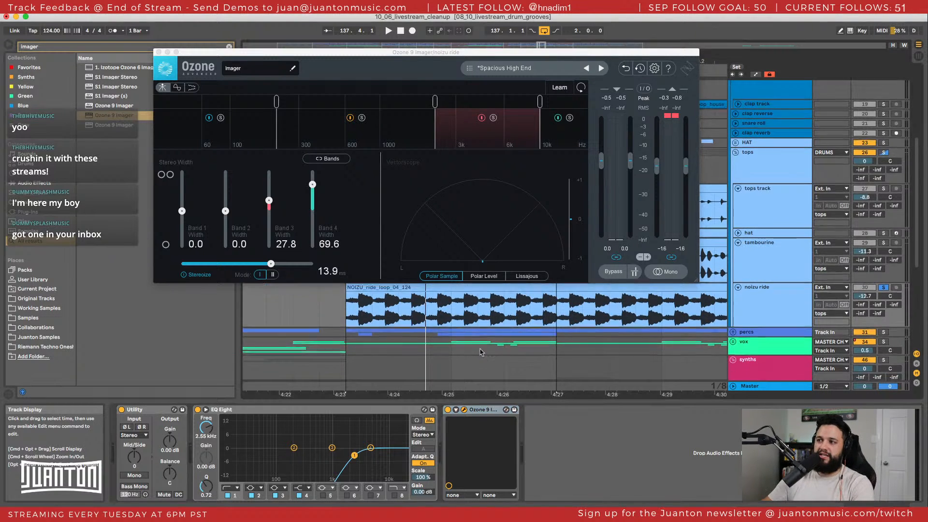
{"action": "scroll", "coordinate": [369, 348], "scroll_direction": "up", "scroll_amount": 3}
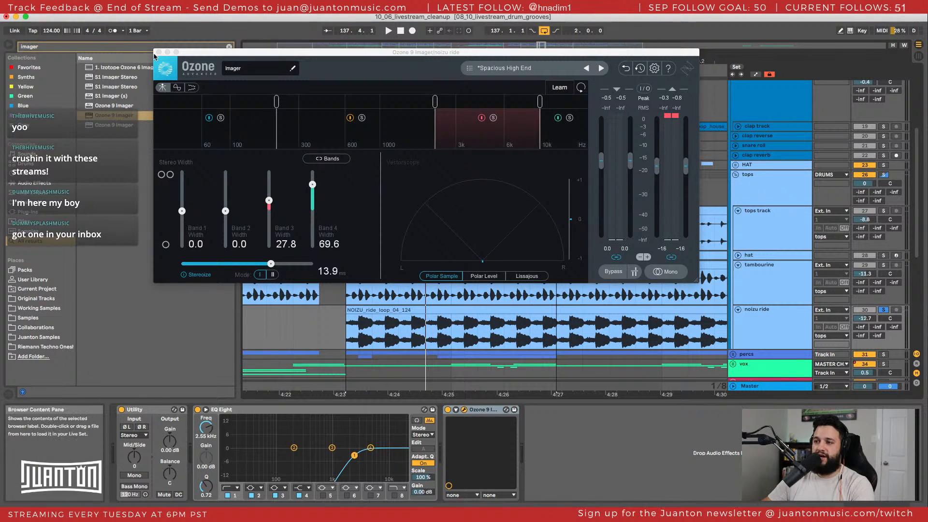
{"action": "key", "text": "space"}
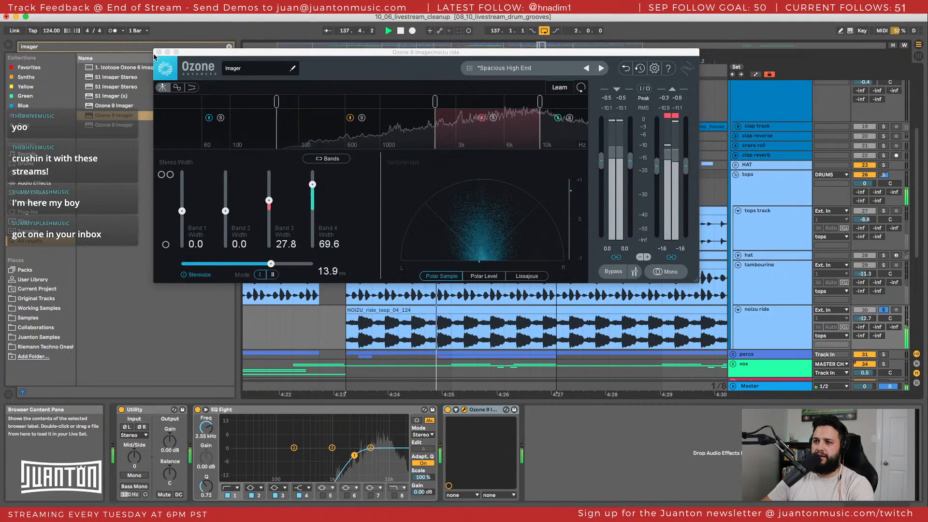
{"action": "key", "text": "space"}
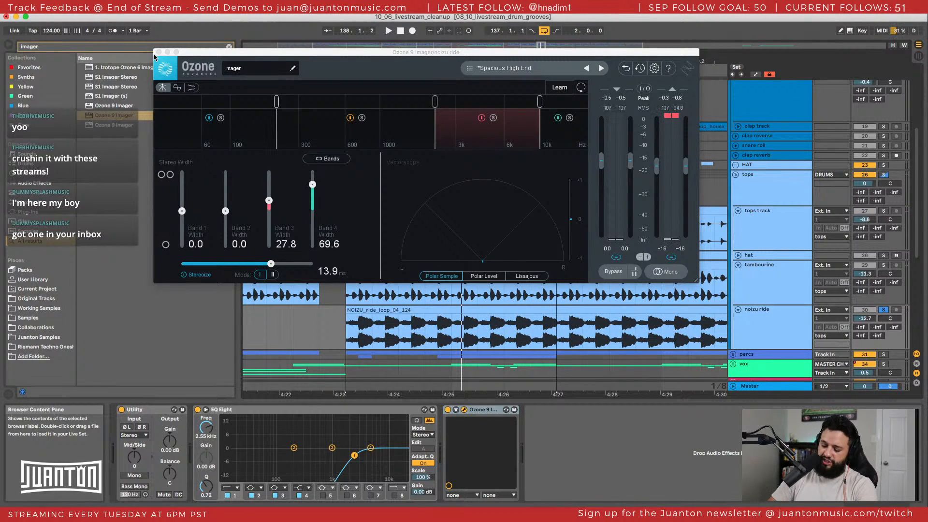
Show the Master track's Mono Dim and reference EQ devices, and return to the noizu ride track's device chain.
{"action": "left_click", "coordinate": [771, 390]}
{"action": "scroll", "coordinate": [295, 434], "scroll_direction": "left", "scroll_amount": 10}
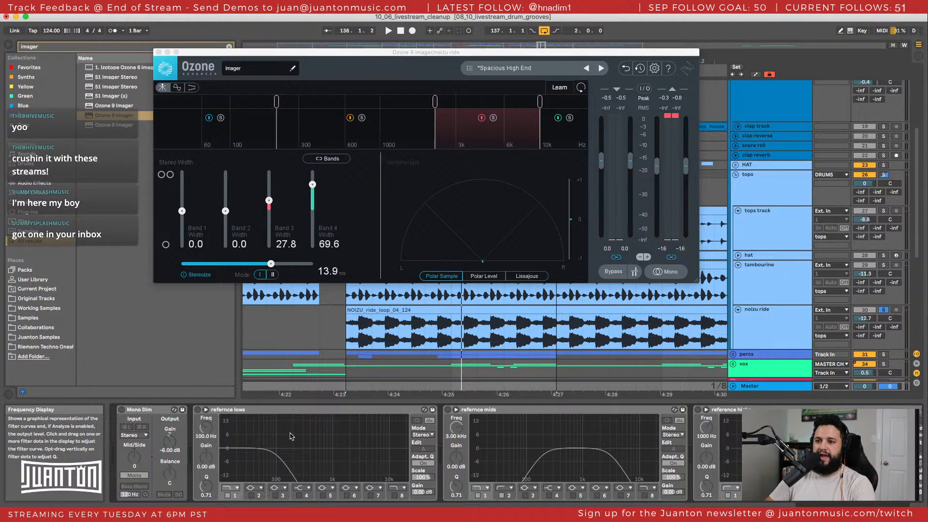
{"action": "left_click", "coordinate": [792, 330]}
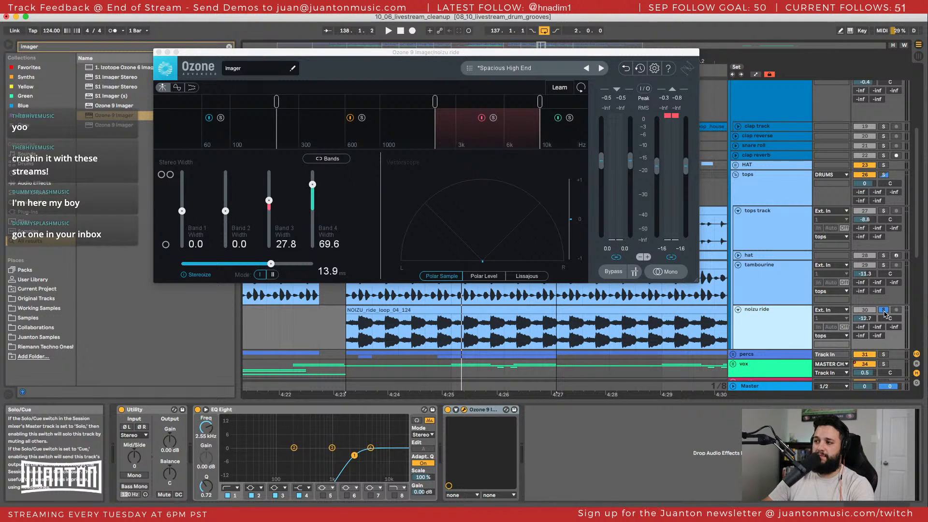
Compare the ride with the Imager bypassed and active, first soloed and then in the full mix.
{"action": "key", "text": "space"}
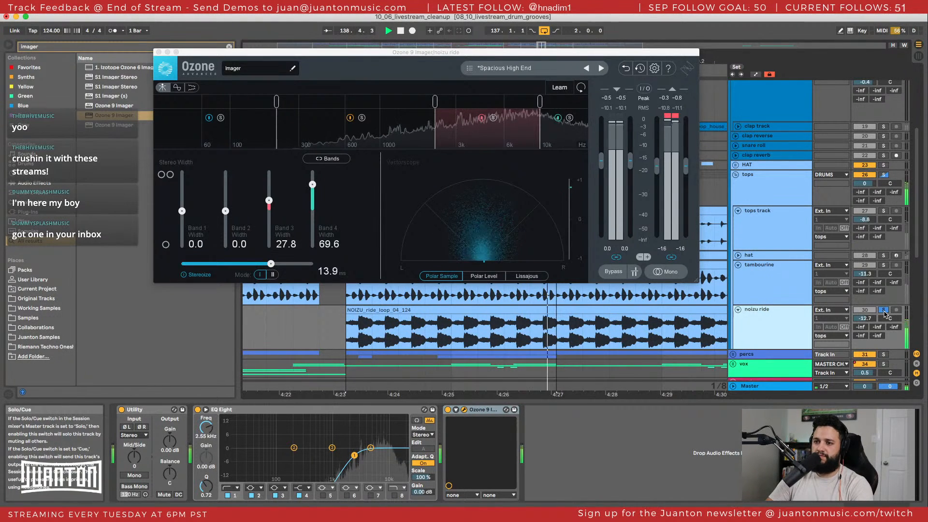
{"action": "left_click", "coordinate": [447, 410]}
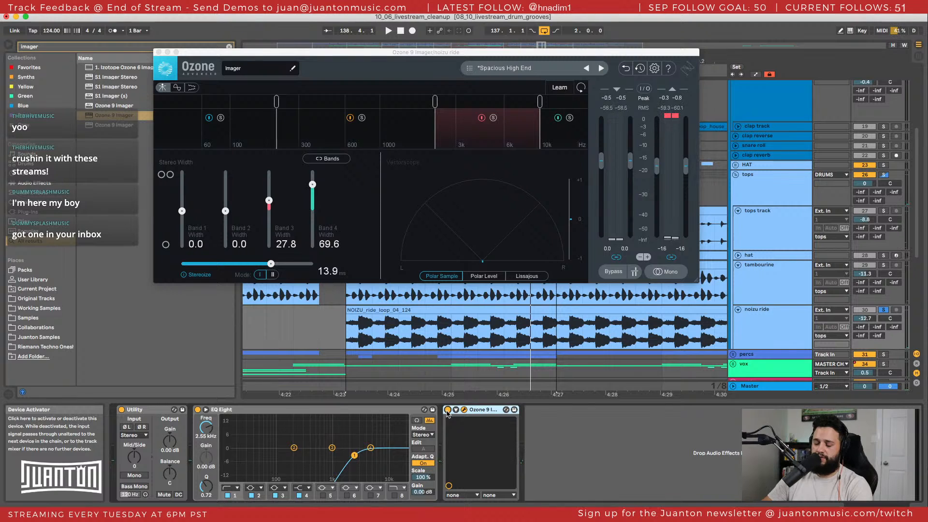
{"action": "key", "text": "space"}
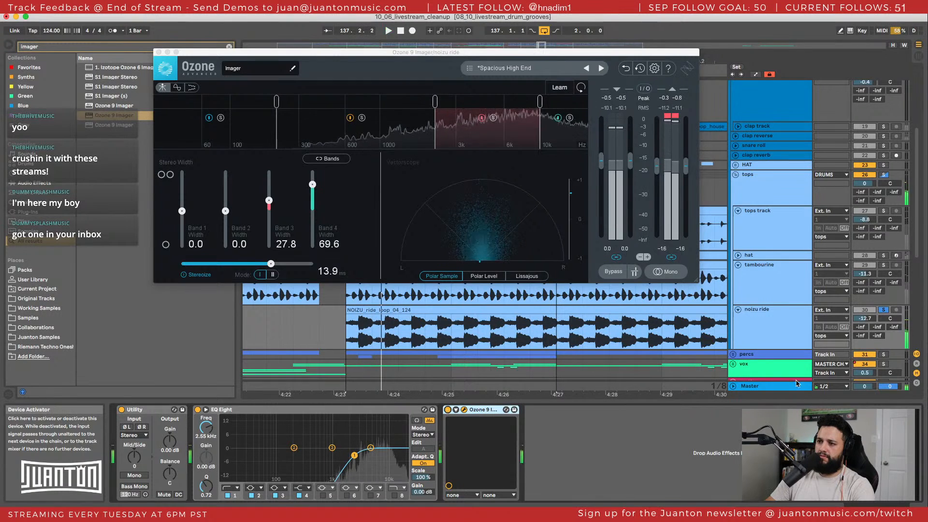
{"action": "key", "text": "space"}
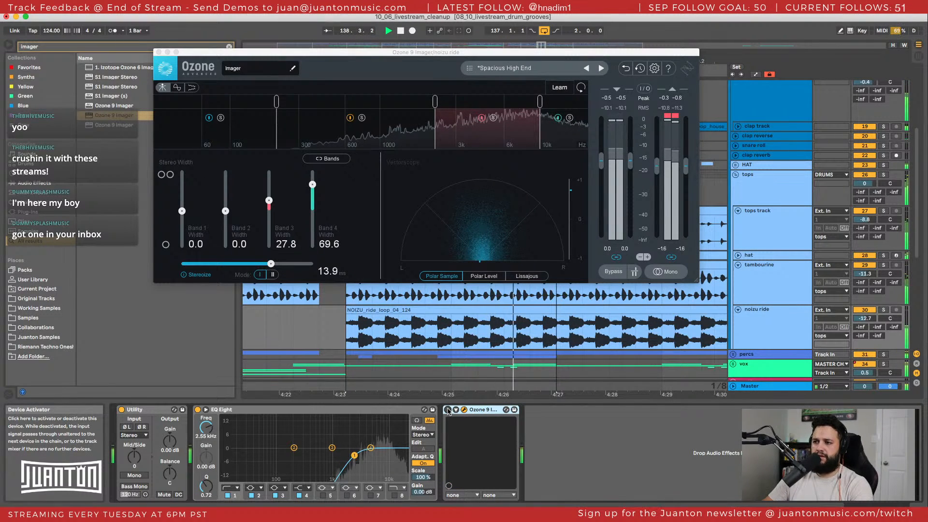
Lower the Imager's Band 4 width to about 43.0, Band 3 to about 22.8 and Stereoize to about 13.1 ms, and play the mix.
{"action": "left_click_drag", "start_coordinate": [312, 184], "coordinate": [313, 187]}
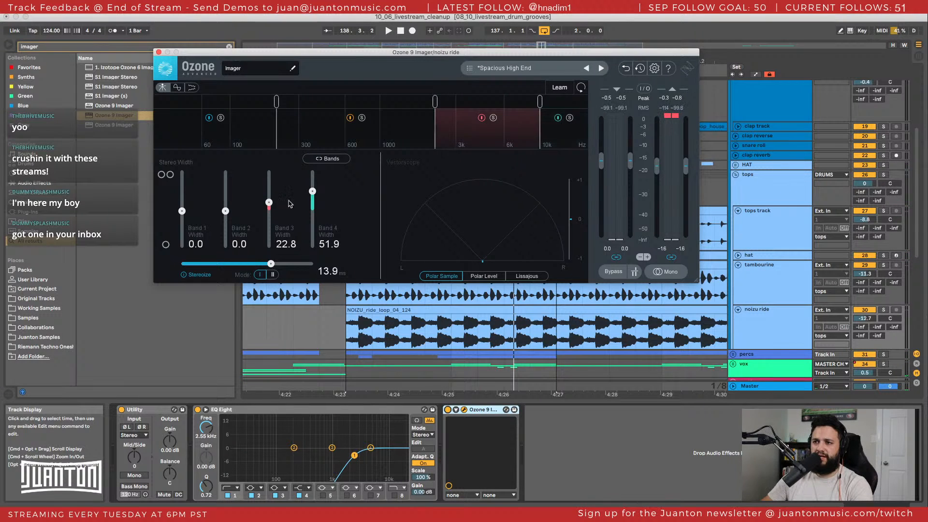
{"action": "left_click_drag", "start_coordinate": [271, 264], "coordinate": [262, 263]}
{"action": "key", "text": "space"}
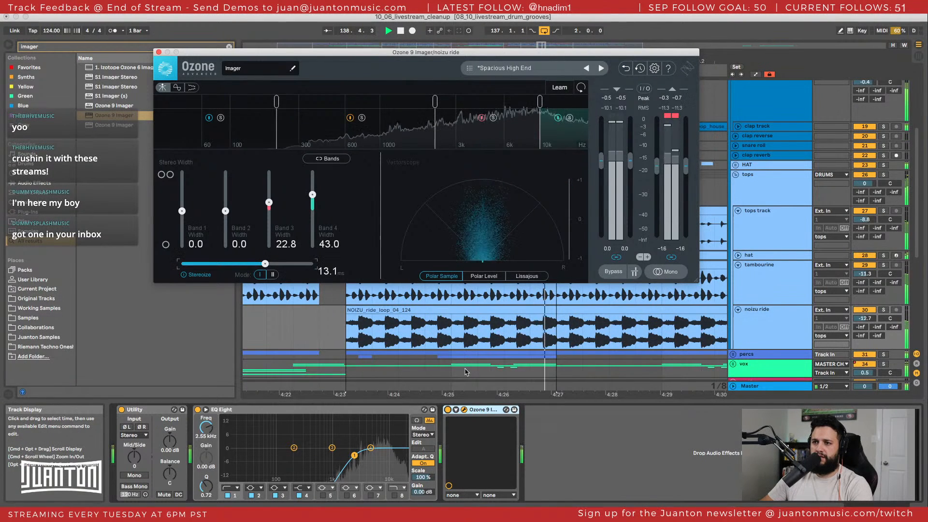
Compare the full mix with the ride's Ozone 9 Imager bypassed and active, and close the plug-in window.
{"action": "left_click", "coordinate": [448, 411]}
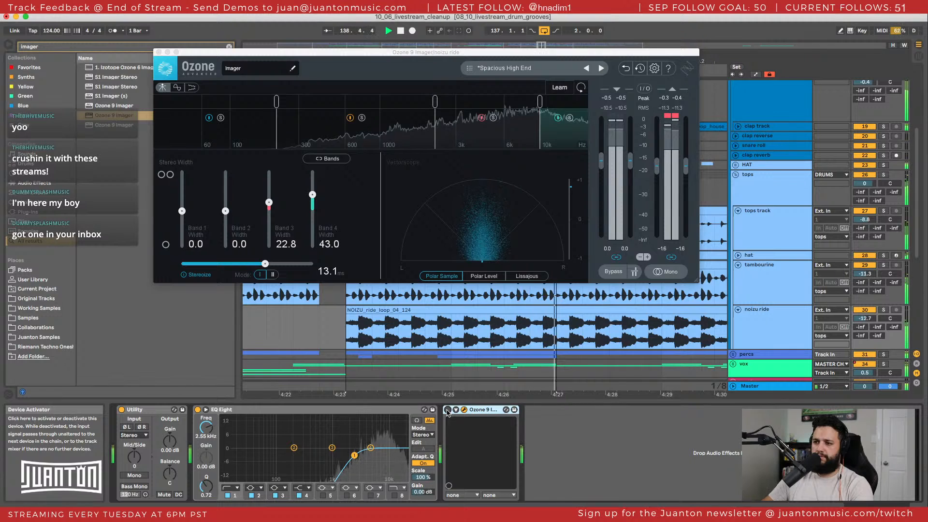
{"action": "left_click", "coordinate": [448, 410]}
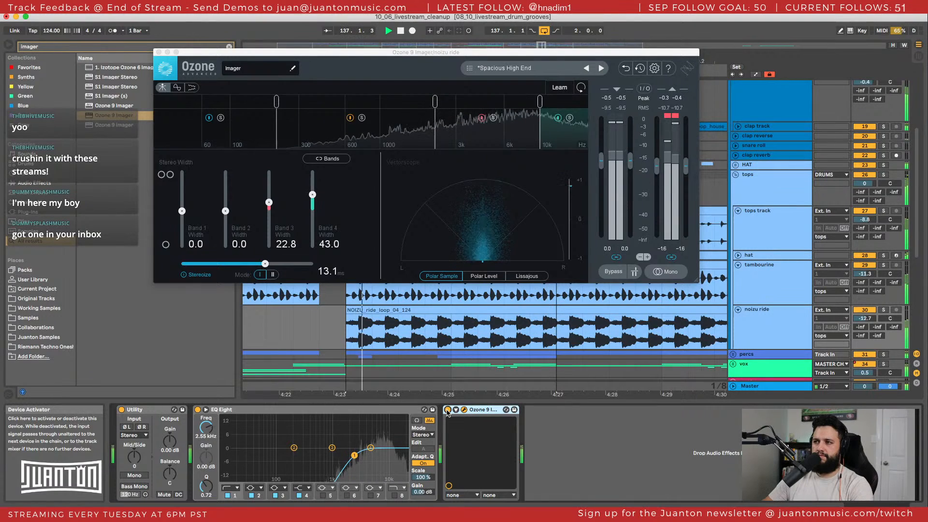
{"action": "left_click", "coordinate": [159, 52]}
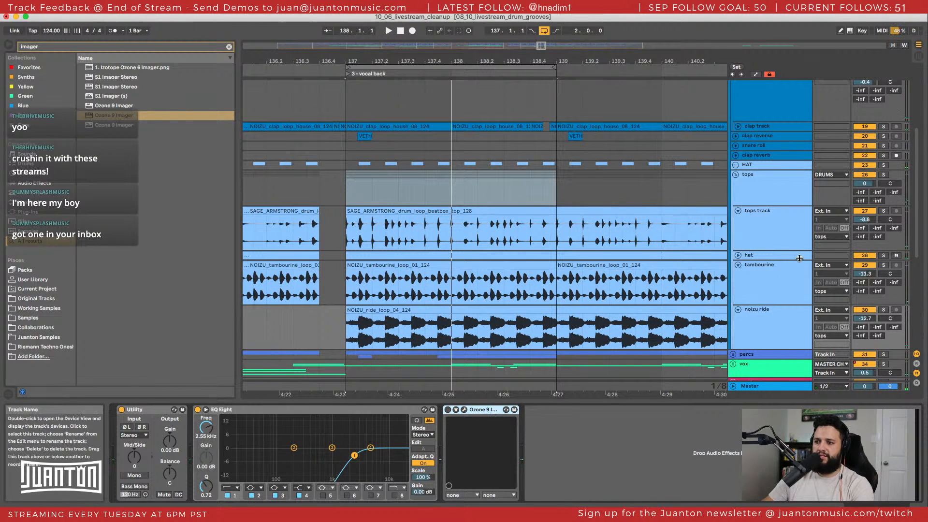
Pan the tambourine track to 20L and start playback.
{"action": "scroll", "coordinate": [785, 270], "scroll_direction": "down", "scroll_amount": 3}
{"action": "left_click", "coordinate": [785, 269]}
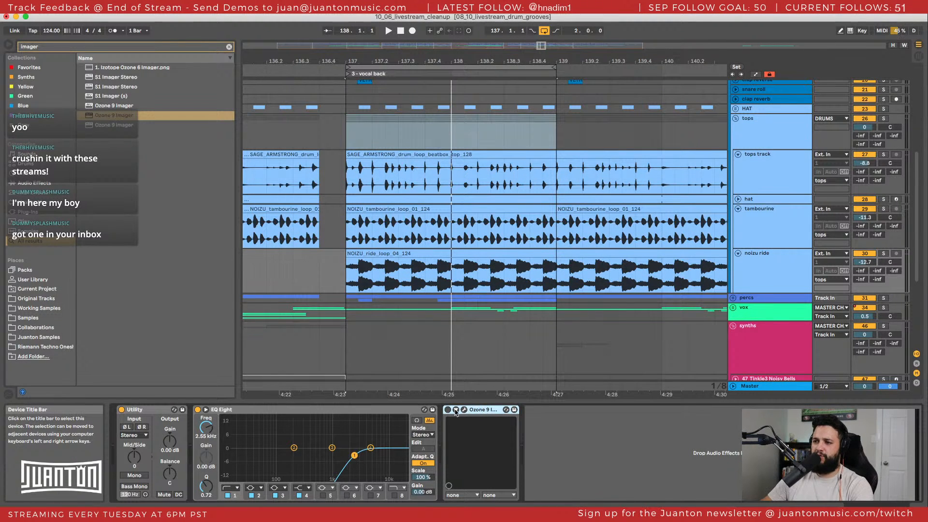
{"action": "left_click", "coordinate": [775, 233]}
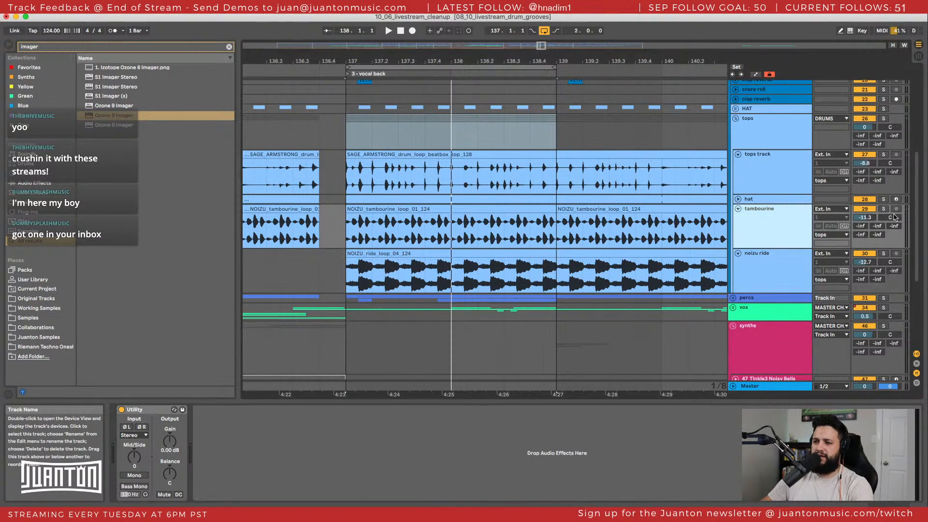
{"action": "left_click_drag", "start_coordinate": [893, 218], "coordinate": [894, 222]}
{"action": "key", "text": "space"}
Audition the panned tambourine soloed and within the full mix.
{"action": "left_click", "coordinate": [883, 207]}
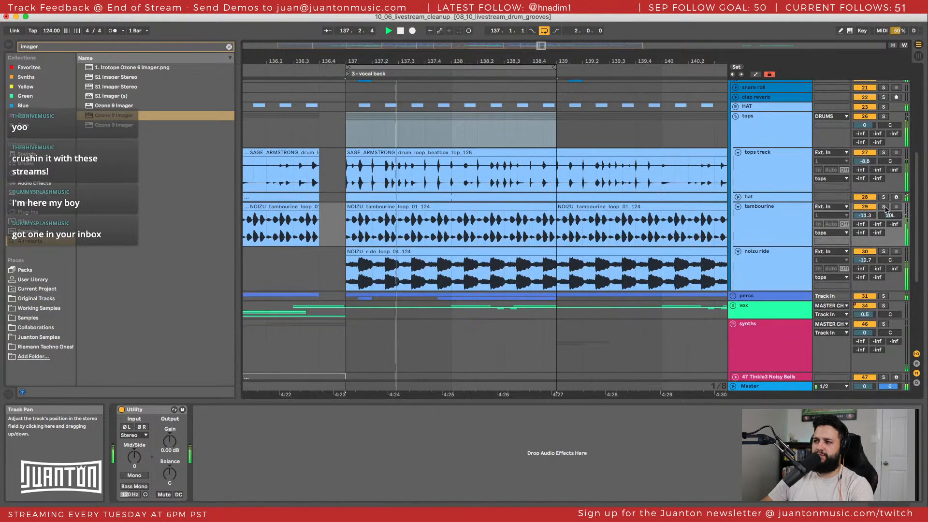
{"action": "left_click", "coordinate": [884, 207]}
{"action": "key", "text": "space"}
{"action": "key", "text": "space"}
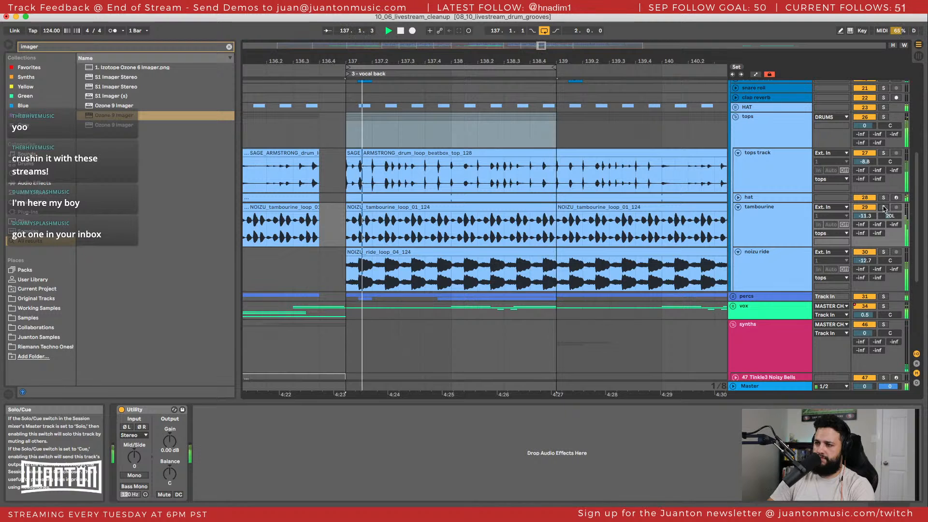
{"action": "left_click", "coordinate": [884, 207]}
{"action": "scroll", "coordinate": [881, 206], "scroll_direction": "down", "scroll_amount": 1}
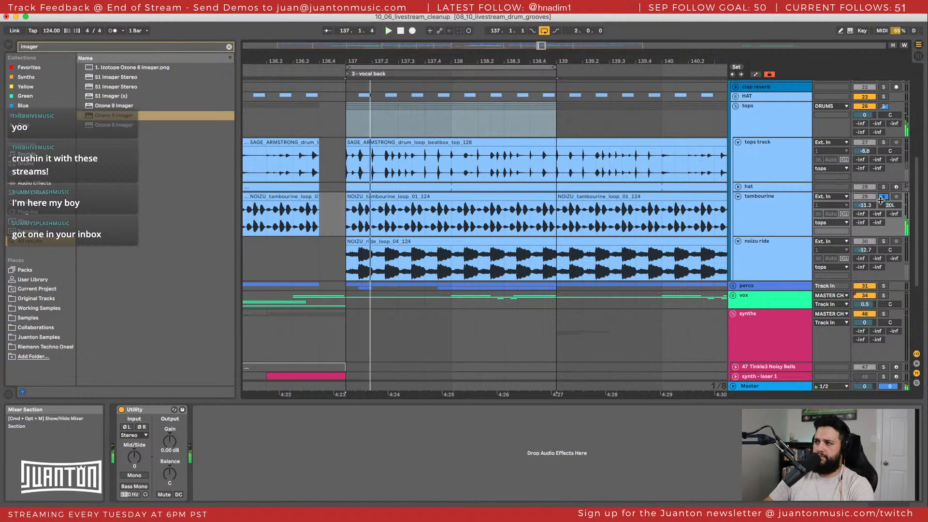
{"action": "left_click", "coordinate": [884, 196]}
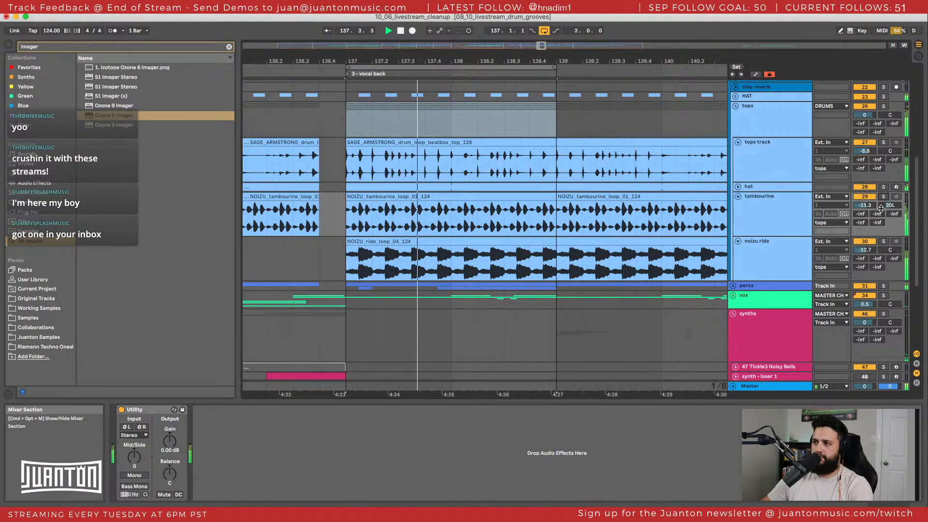
Raise the tambourine track's volume to -9.4, checking it soloed and against the full mix.
{"action": "left_click_drag", "start_coordinate": [865, 205], "coordinate": [864, 202]}
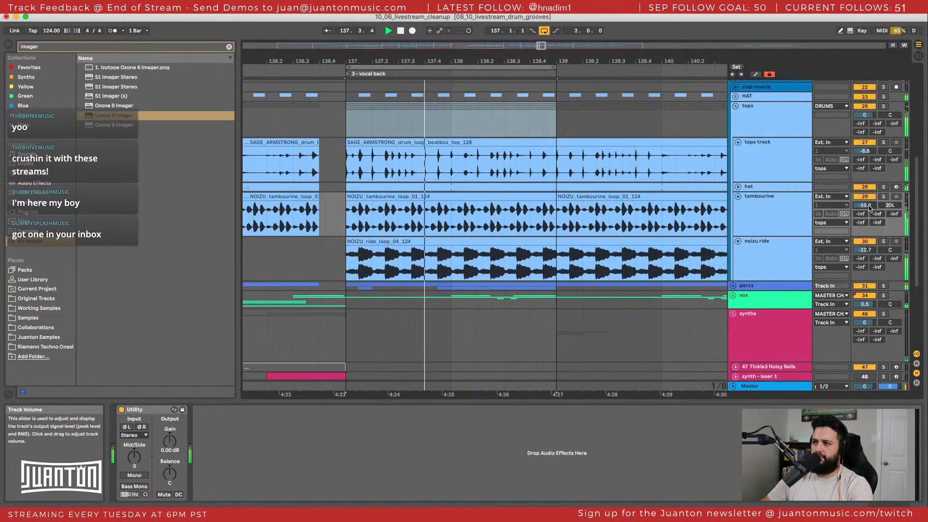
{"action": "key", "text": "s"}
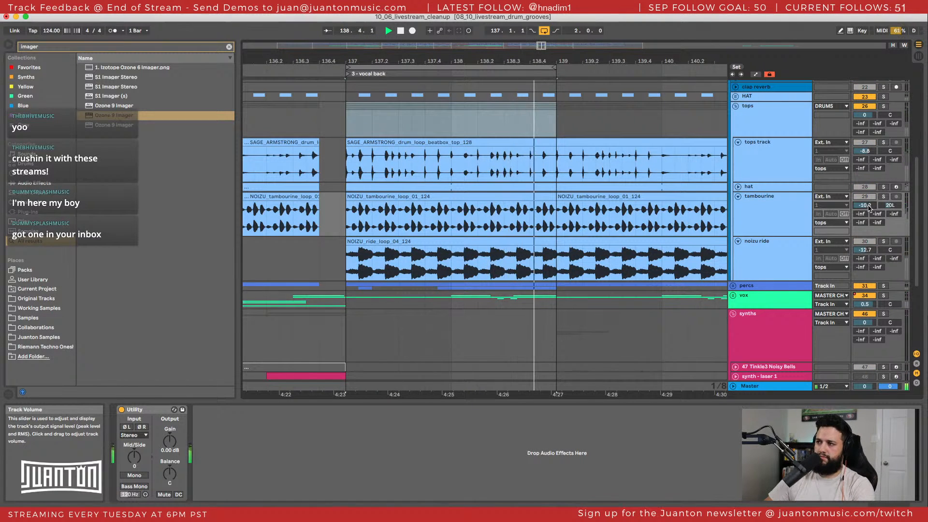
{"action": "scroll", "coordinate": [868, 209], "scroll_direction": "down", "scroll_amount": 1}
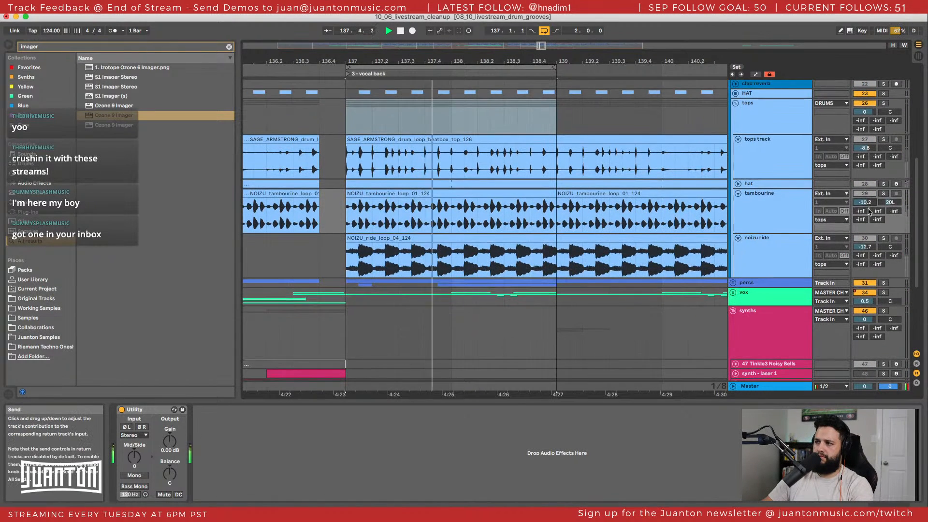
{"action": "key", "text": "s"}
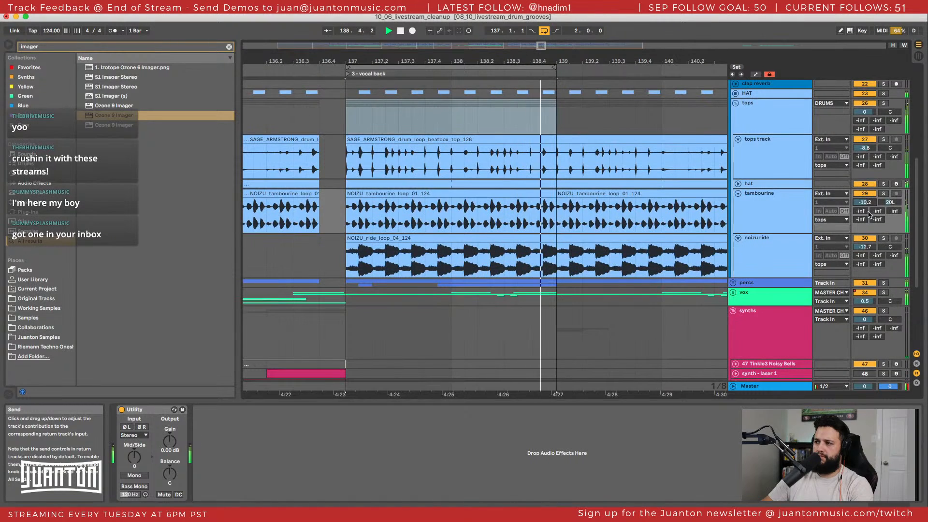
{"action": "scroll", "coordinate": [869, 212], "scroll_direction": "up", "scroll_amount": 1}
{"action": "key", "text": "s"}
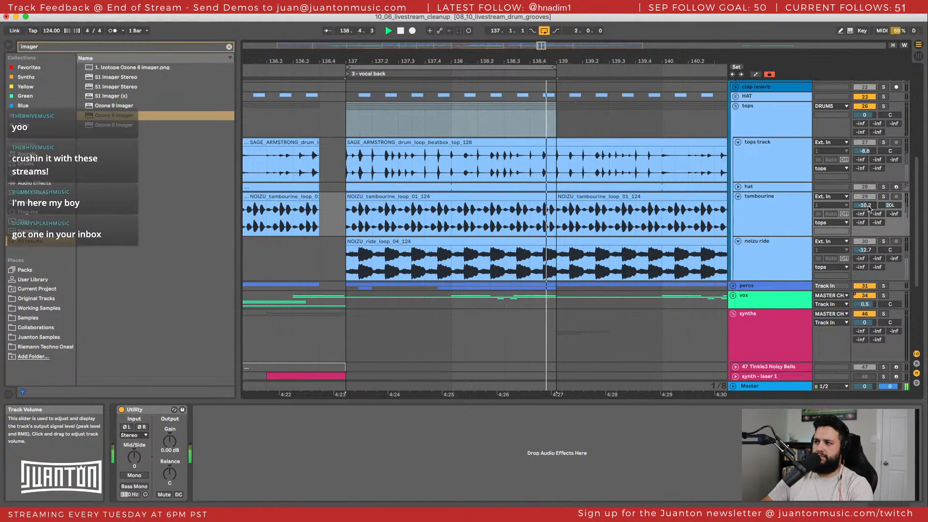
{"action": "key", "text": "s"}
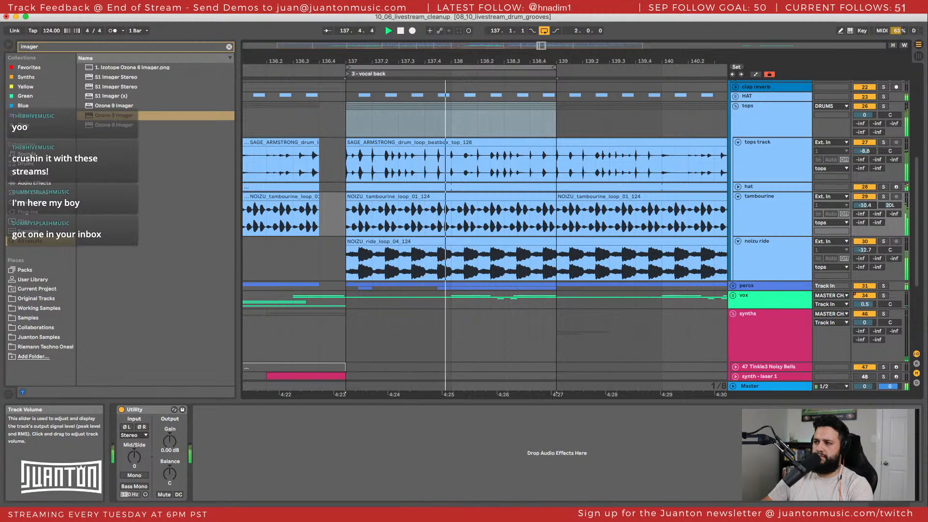
{"action": "left_click_drag", "start_coordinate": [864, 205], "coordinate": [865, 202]}
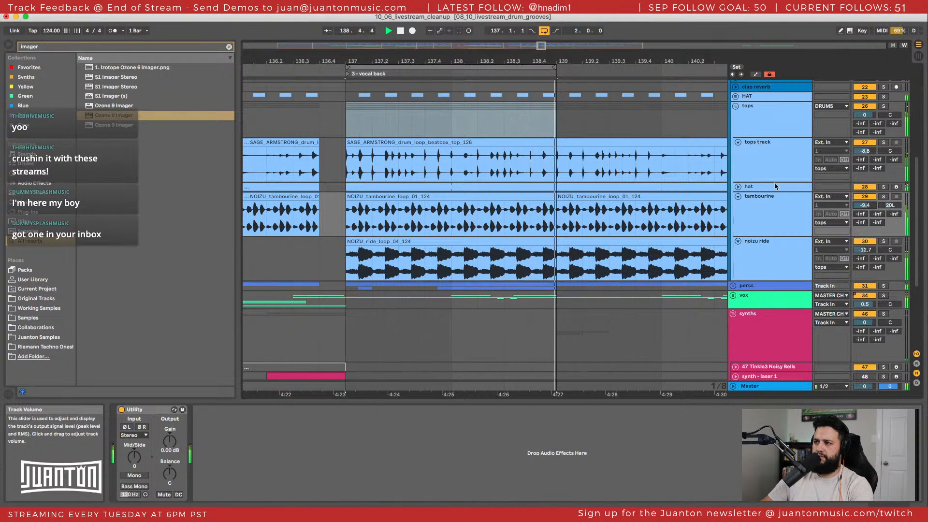
Unfold the hat track, then solo the tops track and set its volume to -7.8.
{"action": "left_click", "coordinate": [737, 186]}
{"action": "left_click_drag", "start_coordinate": [884, 197], "coordinate": [865, 198]}
{"action": "scroll", "coordinate": [870, 198], "scroll_direction": "up", "scroll_amount": 1}
{"action": "scroll", "coordinate": [865, 203], "scroll_direction": "up", "scroll_amount": 1}
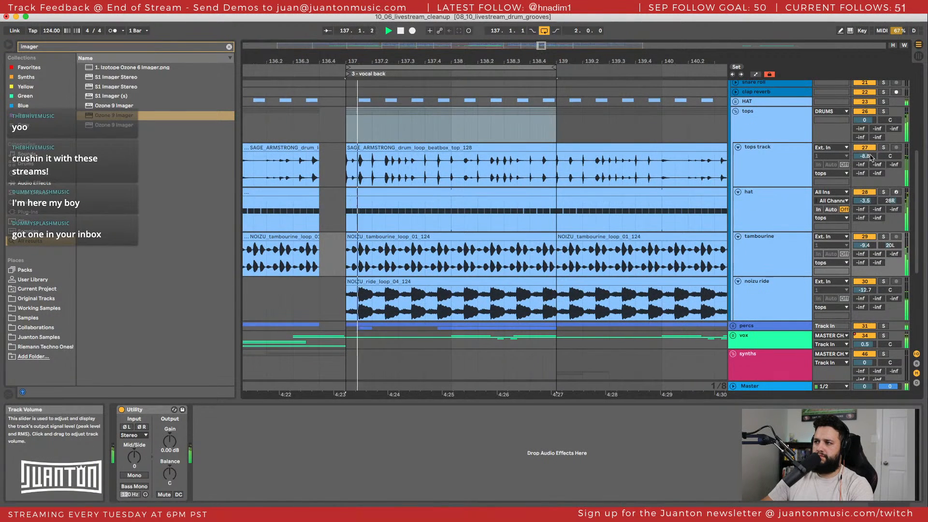
{"action": "left_click", "coordinate": [883, 147]}
{"action": "left_click_drag", "start_coordinate": [868, 156], "coordinate": [868, 151]}
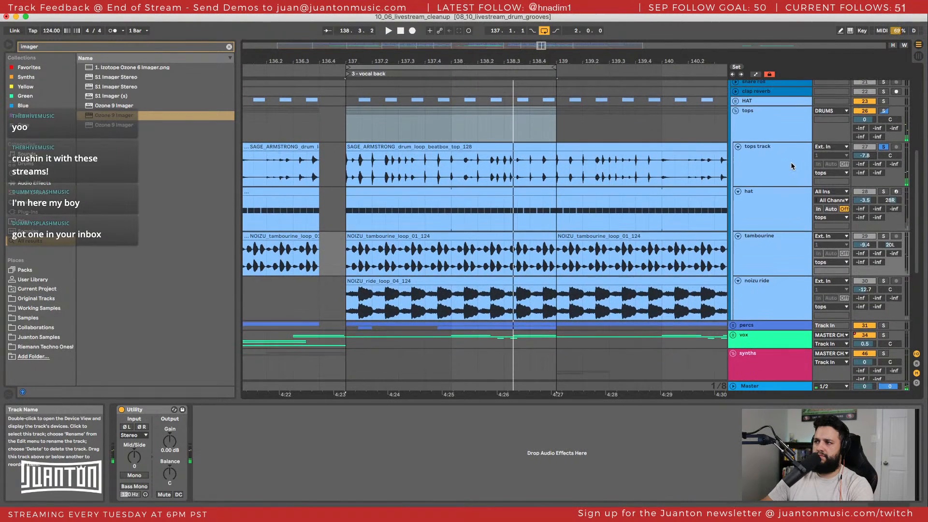
Show the tops track's devices and audition it soloed and in the full mix.
{"action": "left_click", "coordinate": [791, 162]}
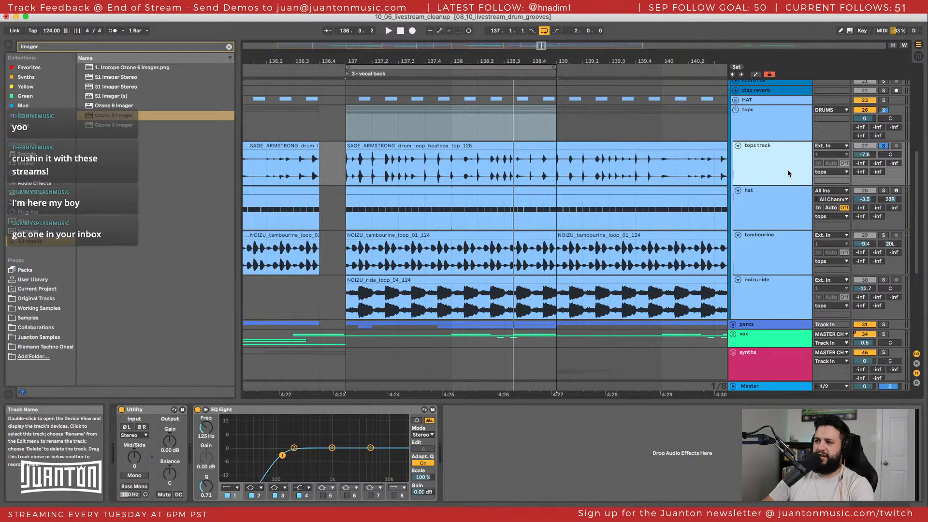
{"action": "key", "text": "space"}
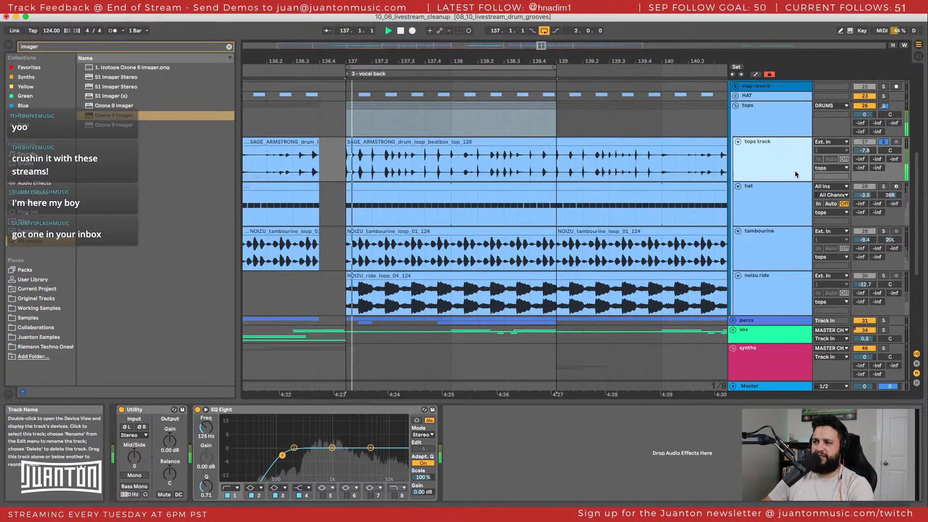
{"action": "left_click", "coordinate": [883, 141]}
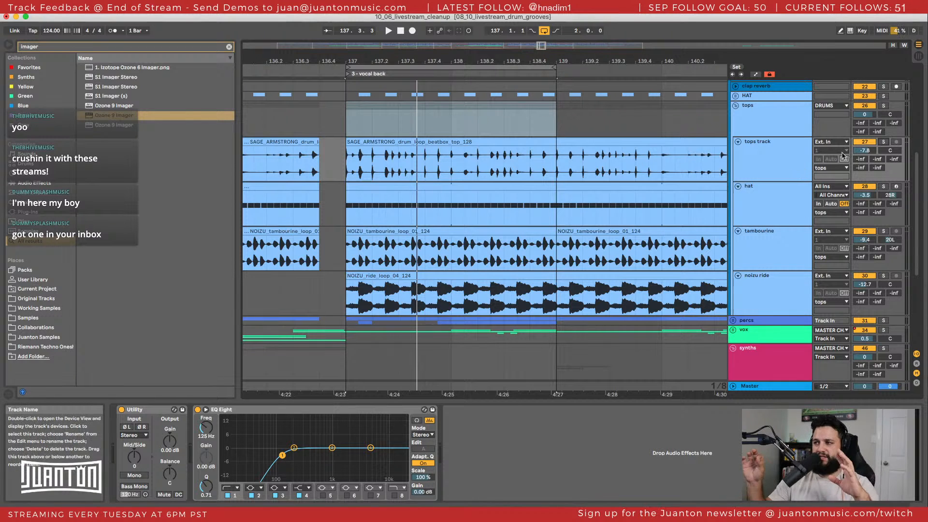
{"action": "scroll", "coordinate": [779, 173], "scroll_direction": "down", "scroll_amount": 1}
{"action": "key", "text": "space"}
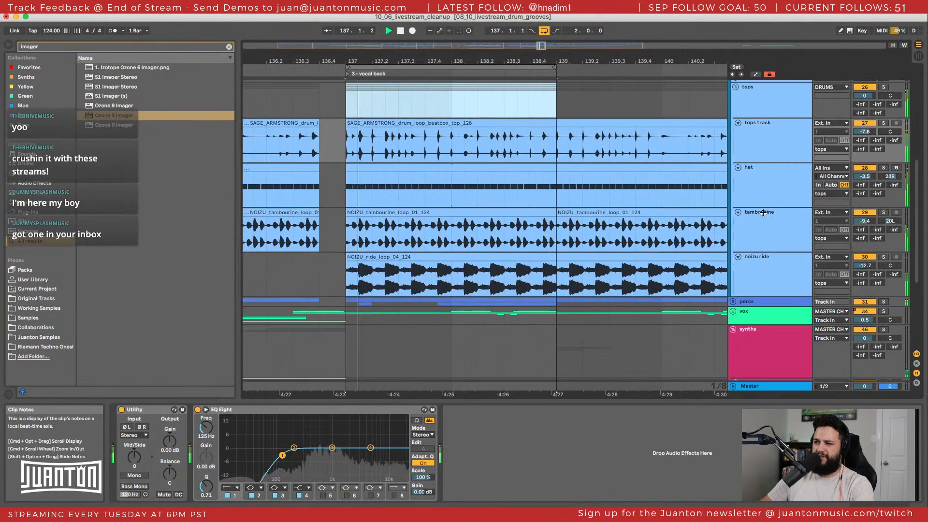
{"action": "scroll", "coordinate": [757, 227], "scroll_direction": "up", "scroll_amount": 3}
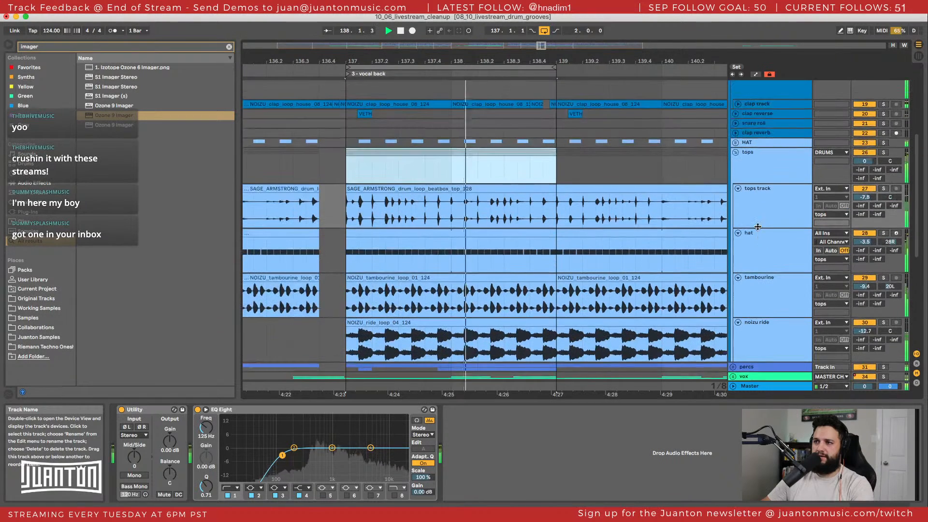
{"action": "key", "text": "space"}
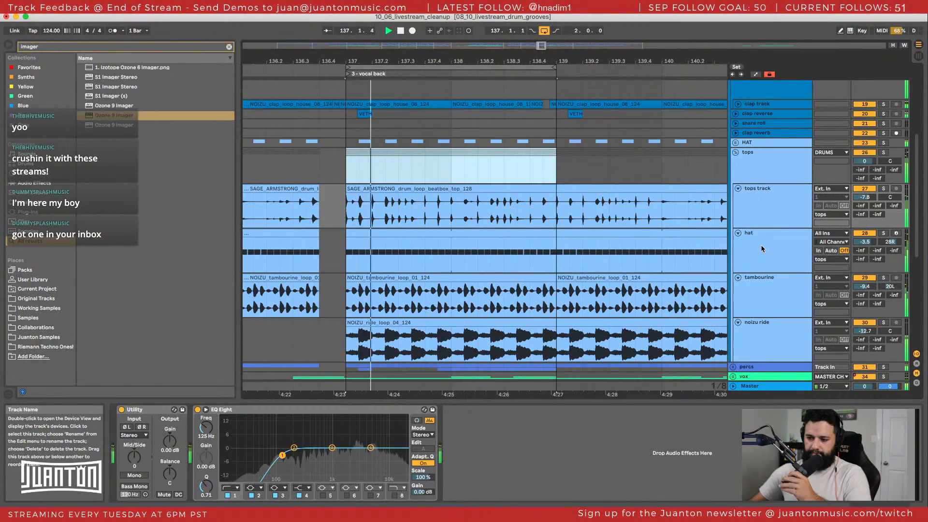
Move the two-bar playback loop to start at bar 138 and play it.
{"action": "scroll", "coordinate": [495, 252], "scroll_direction": "up", "scroll_amount": 3}
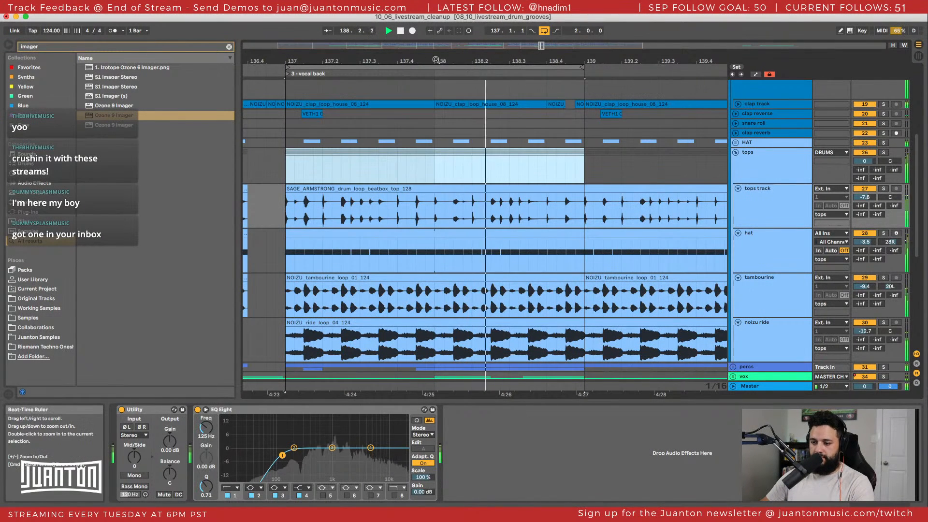
{"action": "key", "text": "space"}
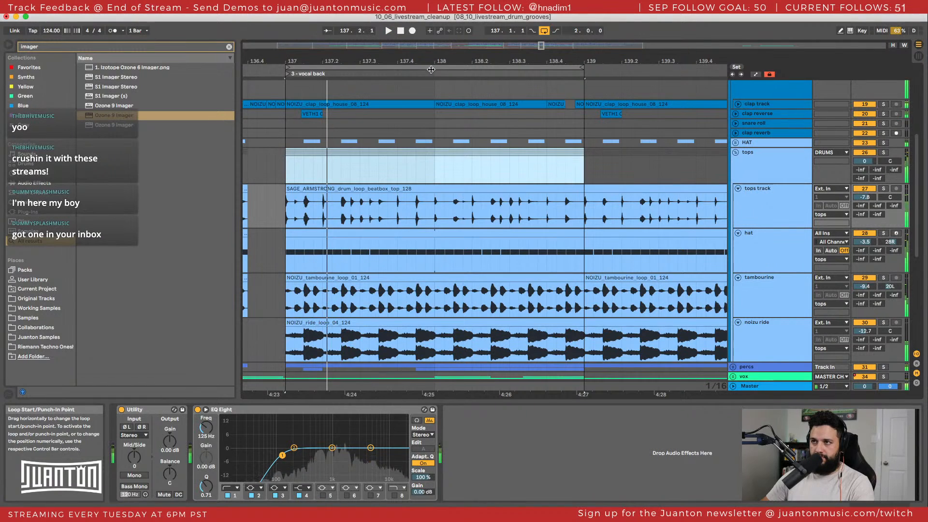
{"action": "left_click_drag", "start_coordinate": [432, 70], "coordinate": [586, 74]}
{"action": "key", "text": "space"}
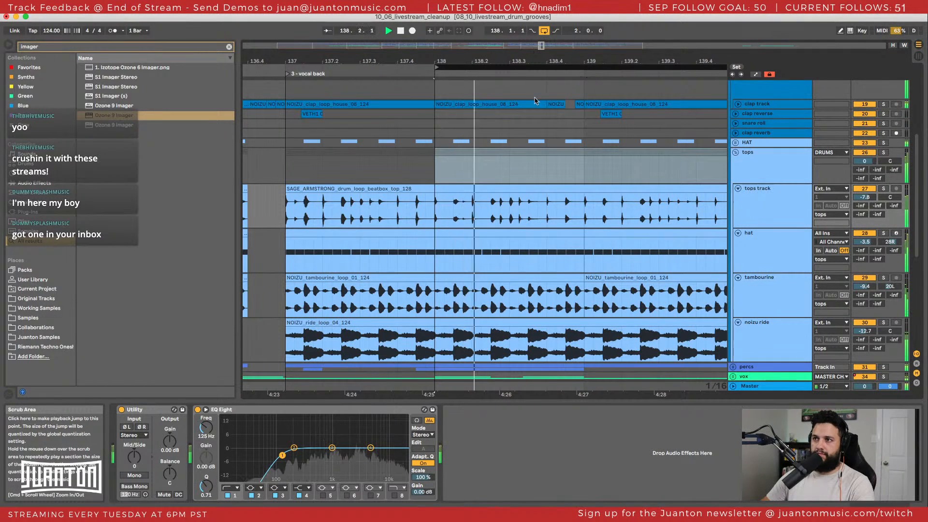
{"action": "left_click_drag", "start_coordinate": [535, 127], "coordinate": [407, 130]}
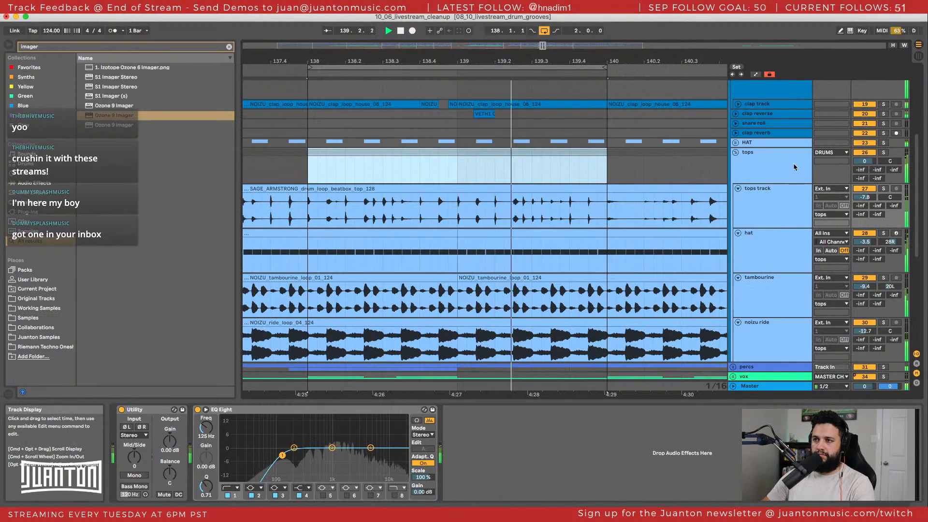
Mute the vox track and play the loop without it.
{"action": "scroll", "coordinate": [845, 242], "scroll_direction": "down", "scroll_amount": 5}
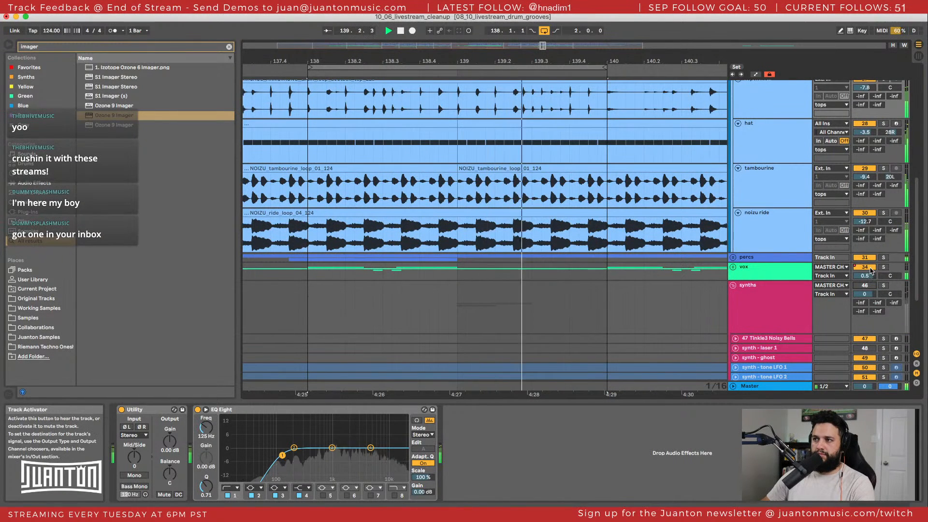
{"action": "left_click", "coordinate": [870, 269]}
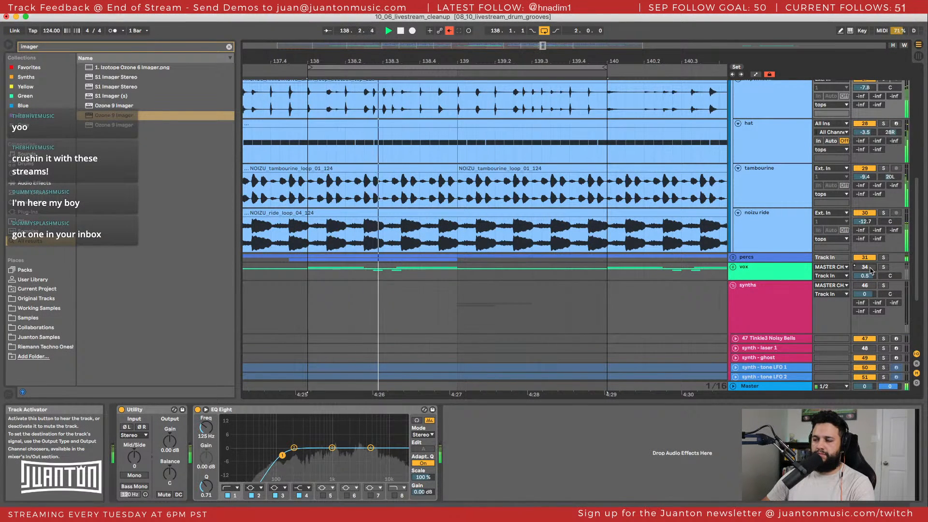
{"action": "scroll", "coordinate": [455, 216], "scroll_direction": "up", "scroll_amount": 5}
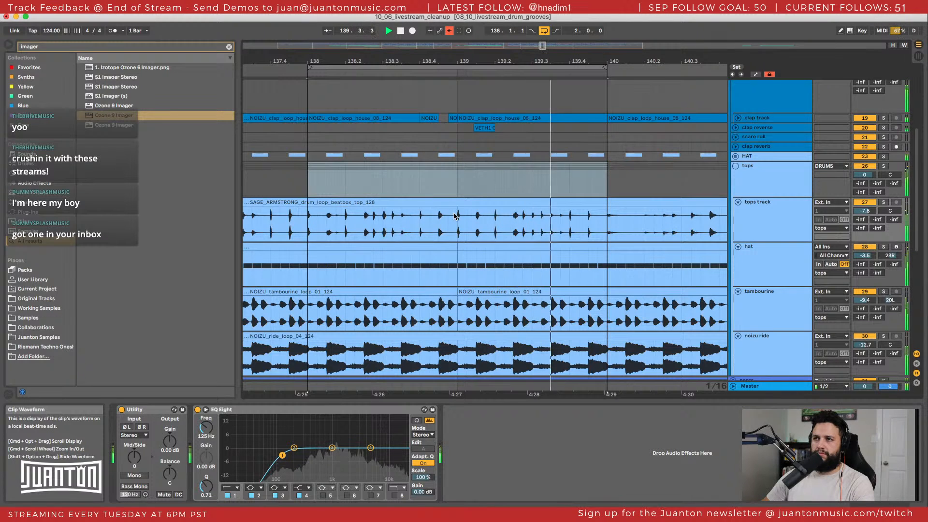
Stop playback and add a Saturator after the EQ Eight on the tops track.
{"action": "key", "text": "space"}
{"action": "double_click", "coordinate": [758, 213]}
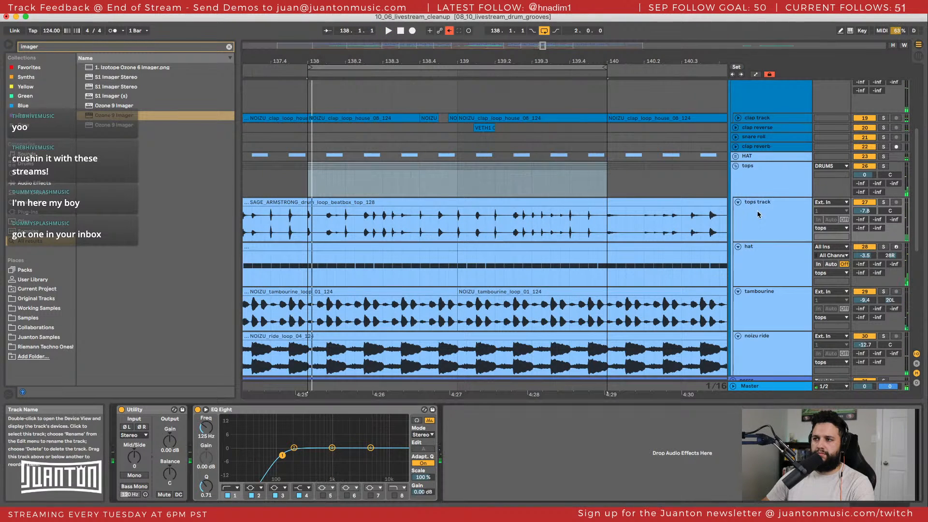
{"action": "key", "text": "super+f"}
{"action": "type", "text": "a"}
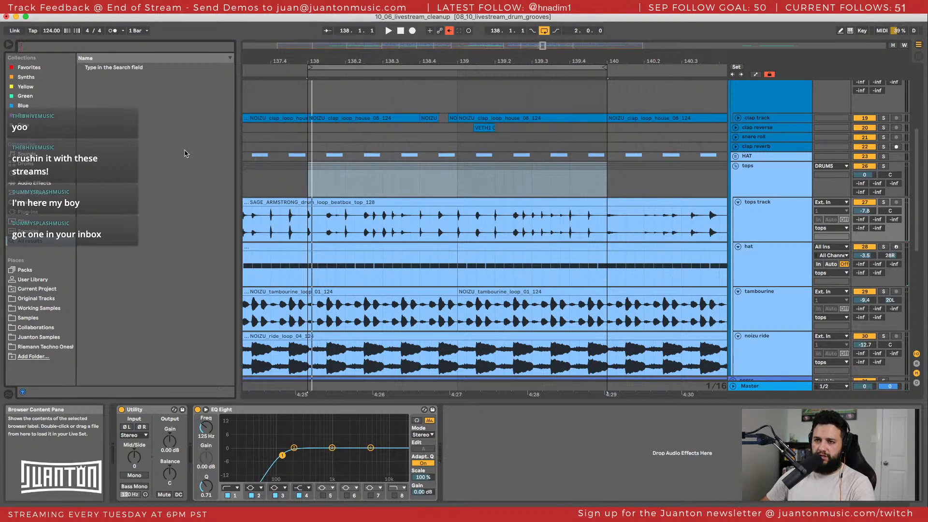
{"action": "key", "text": "super+f"}
{"action": "type", "text": "satura"}
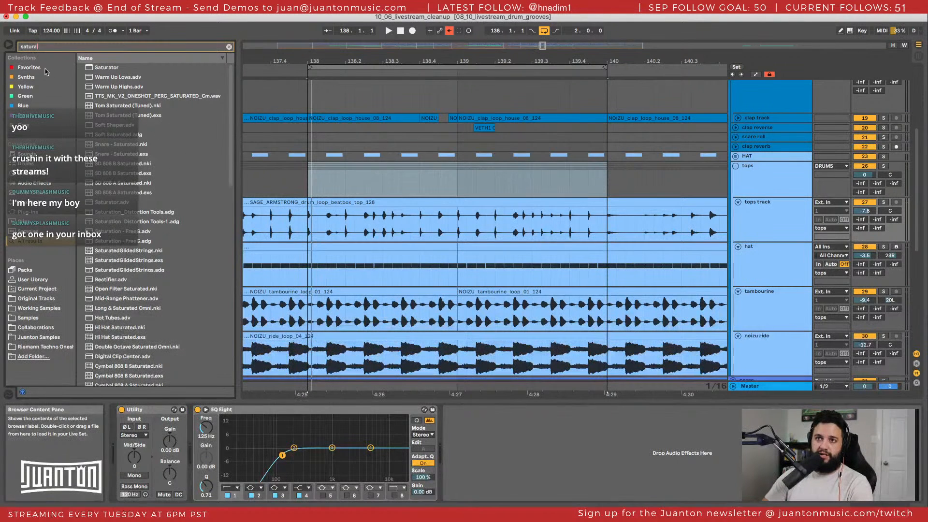
{"action": "left_click", "coordinate": [97, 67]}
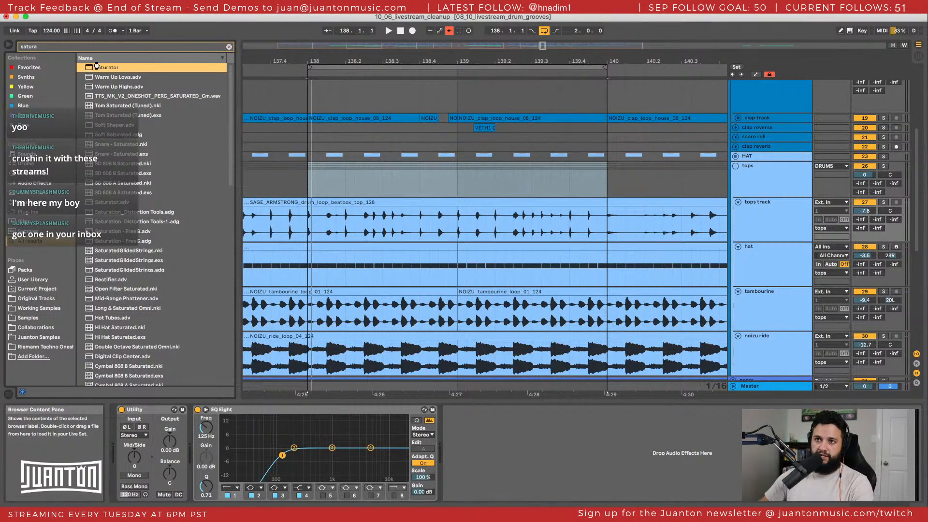
{"action": "double_click", "coordinate": [96, 67]}
Add the Sonalksis FreeG Stereo plug-in after the Saturator and move its window clear of the clips.
{"action": "key", "text": "super+f"}
{"action": "type", "text": "sona"}
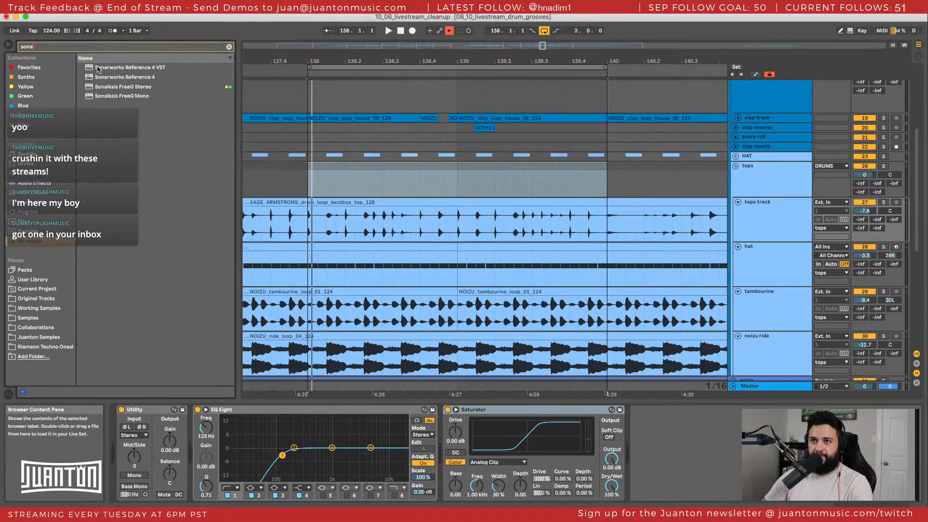
{"action": "left_click", "coordinate": [100, 87]}
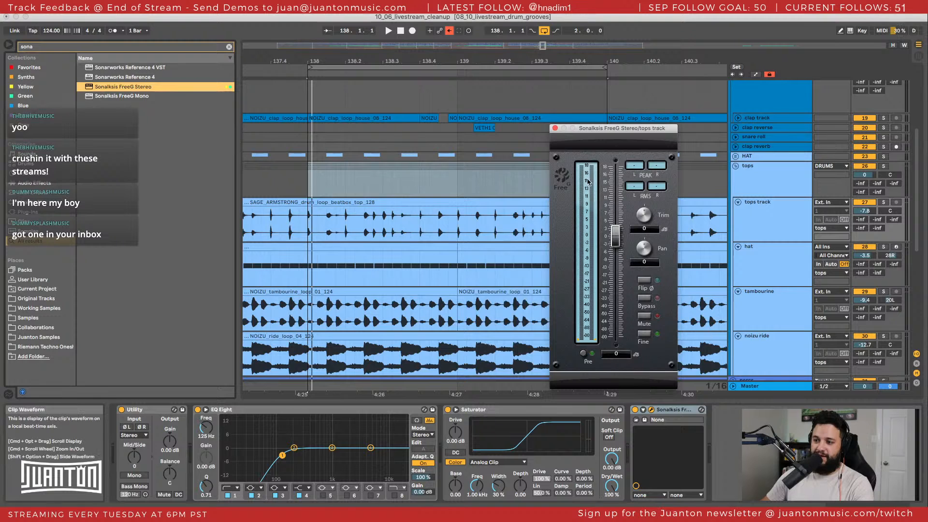
{"action": "left_click", "coordinate": [672, 411]}
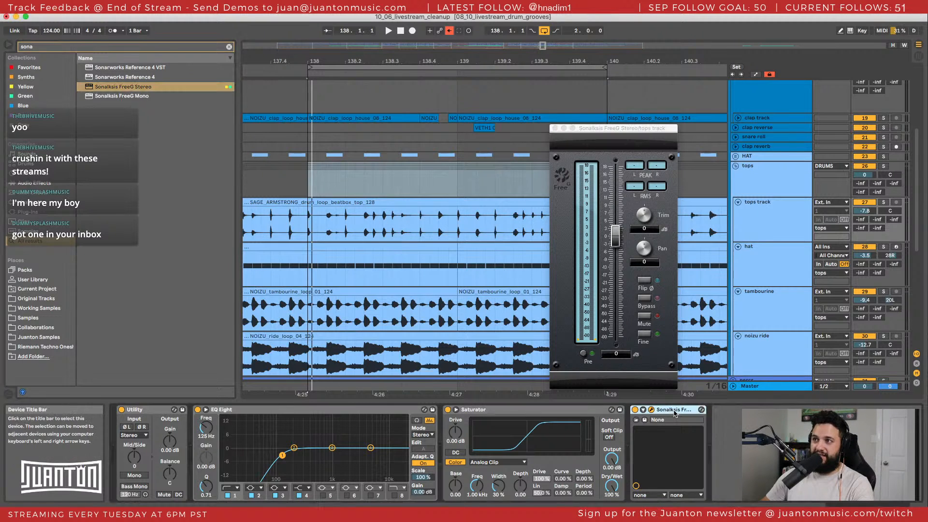
{"action": "left_click", "coordinate": [557, 410]}
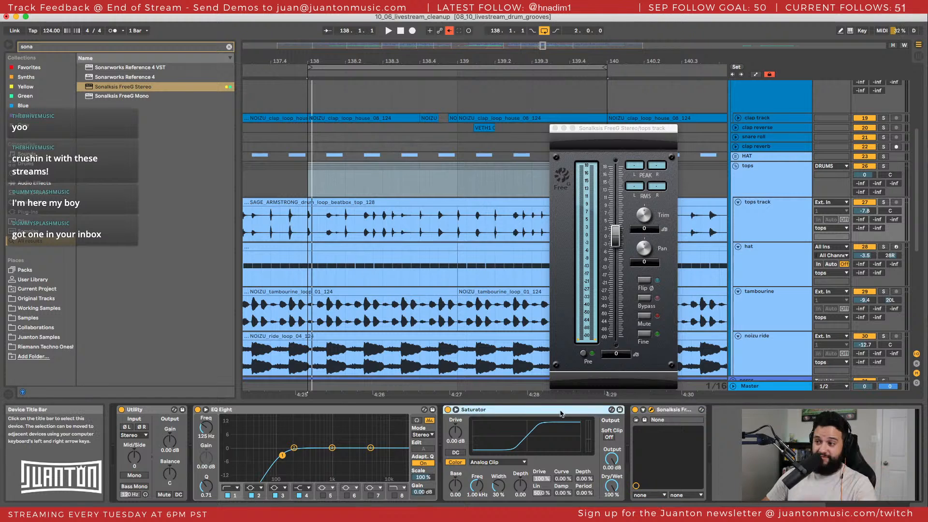
{"action": "left_click", "coordinate": [627, 129]}
{"action": "left_click_drag", "start_coordinate": [626, 129], "coordinate": [750, 117]}
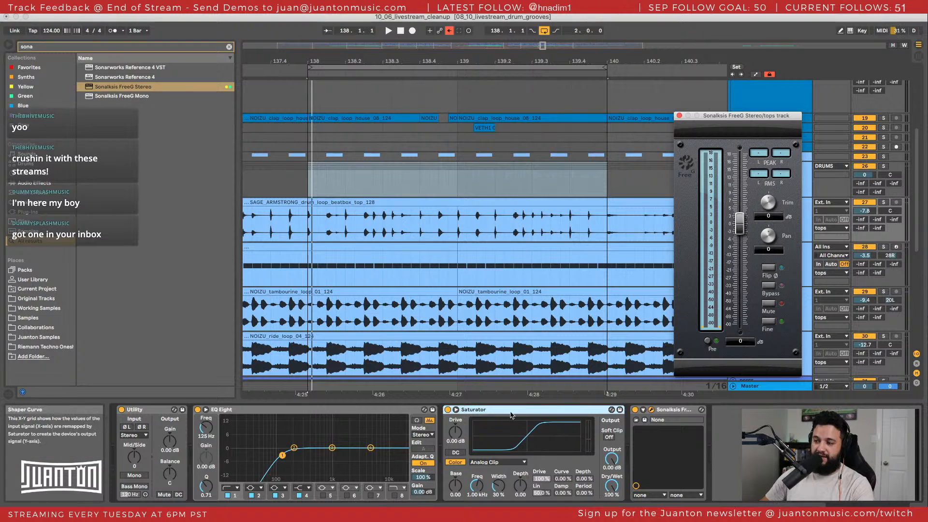
{"action": "left_click", "coordinate": [608, 414]}
{"action": "left_click", "coordinate": [671, 413]}
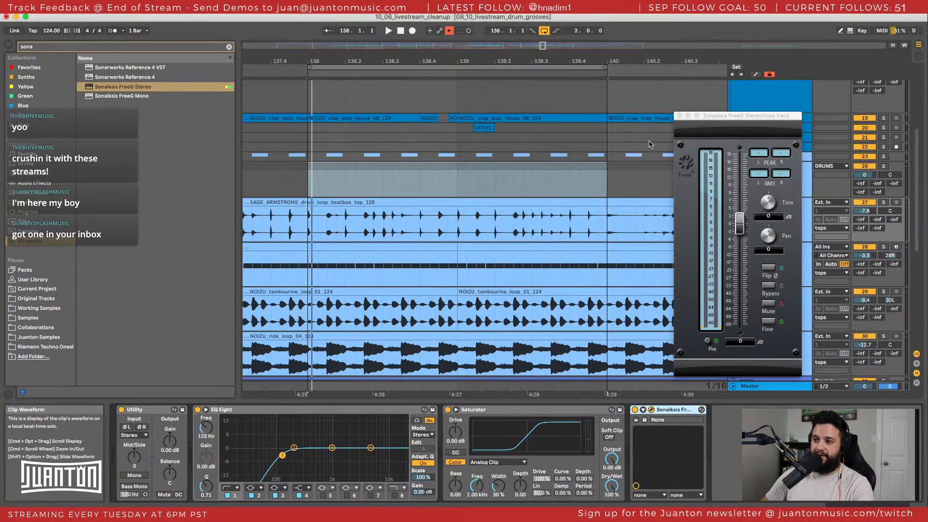
{"action": "left_click", "coordinate": [485, 414]}
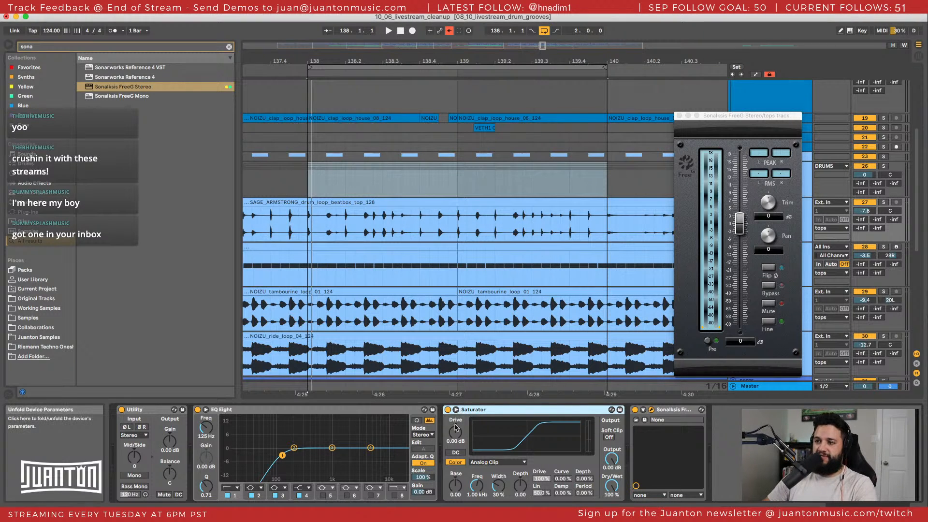
Bypass the Saturator and play the loop to read the unsaturated level on the FreeG meter.
{"action": "left_click", "coordinate": [447, 410]}
{"action": "key", "text": "space"}
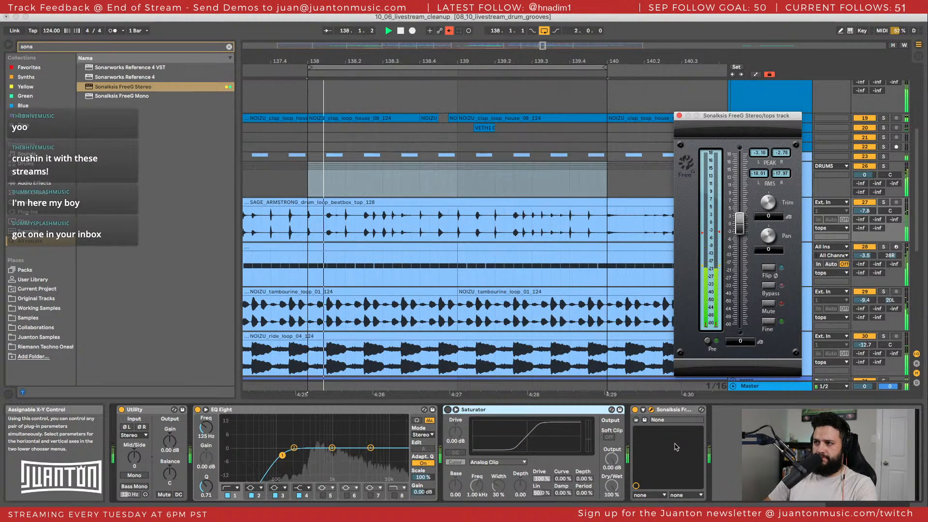
{"action": "key", "text": "space"}
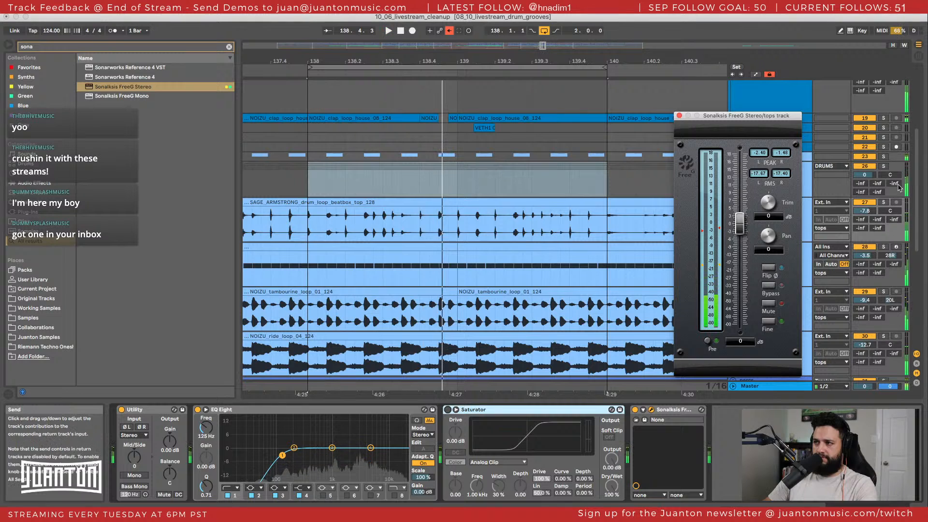
Solo the tops track, reset the FreeG peak reading, and meter the beatbox loop from bar 138 and from beat 138.2.
{"action": "left_click", "coordinate": [882, 203]}
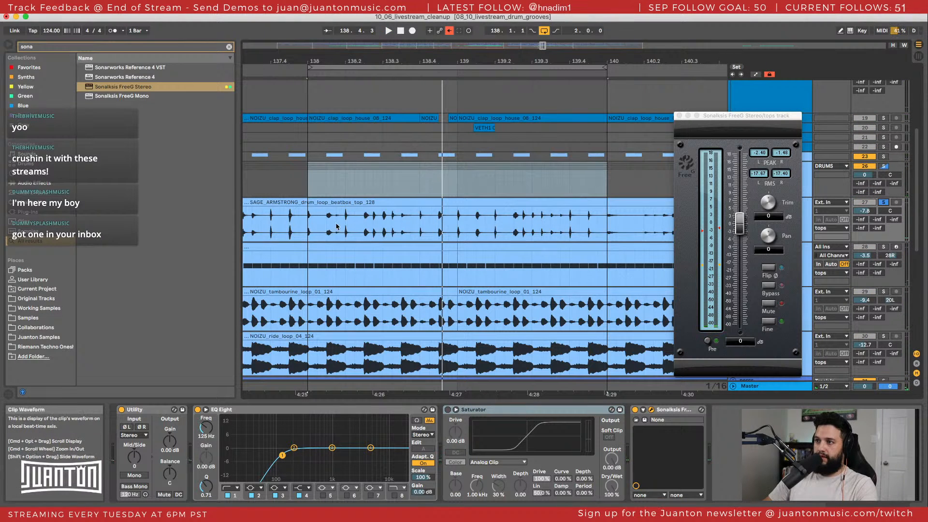
{"action": "left_click", "coordinate": [308, 224]}
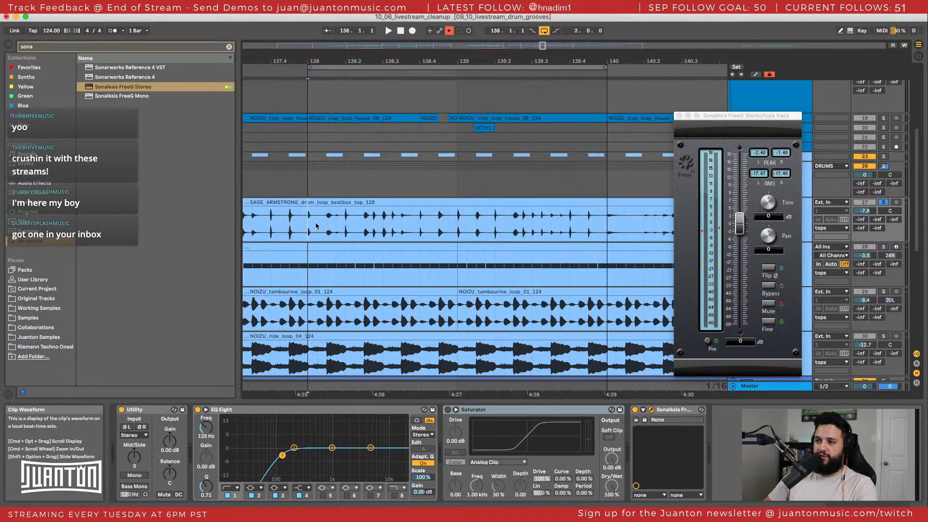
{"action": "key", "text": "space"}
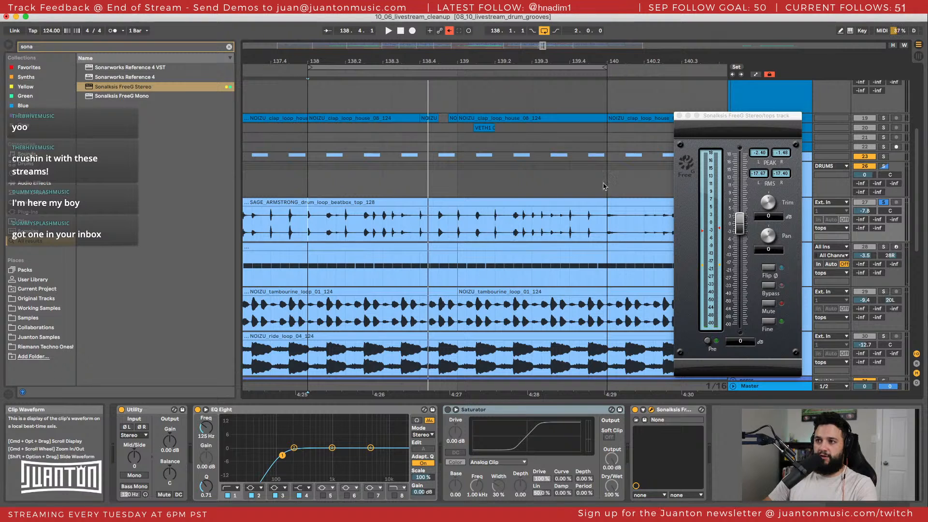
{"action": "key", "text": "space"}
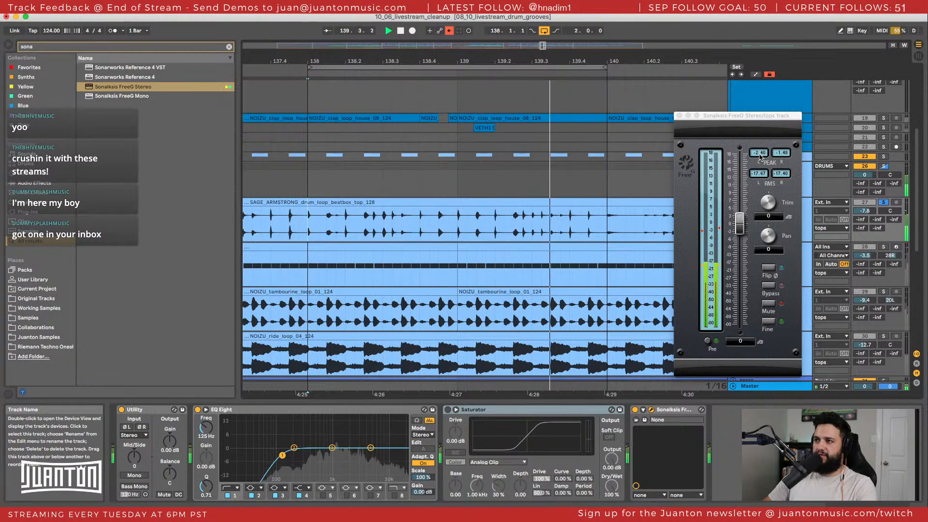
{"action": "left_click", "coordinate": [760, 157]}
{"action": "key", "text": "space"}
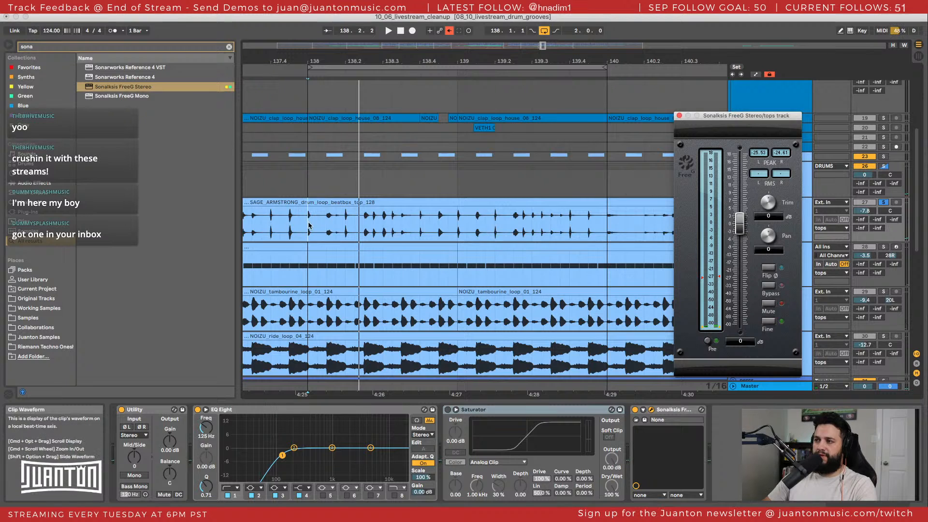
{"action": "left_click", "coordinate": [346, 216]}
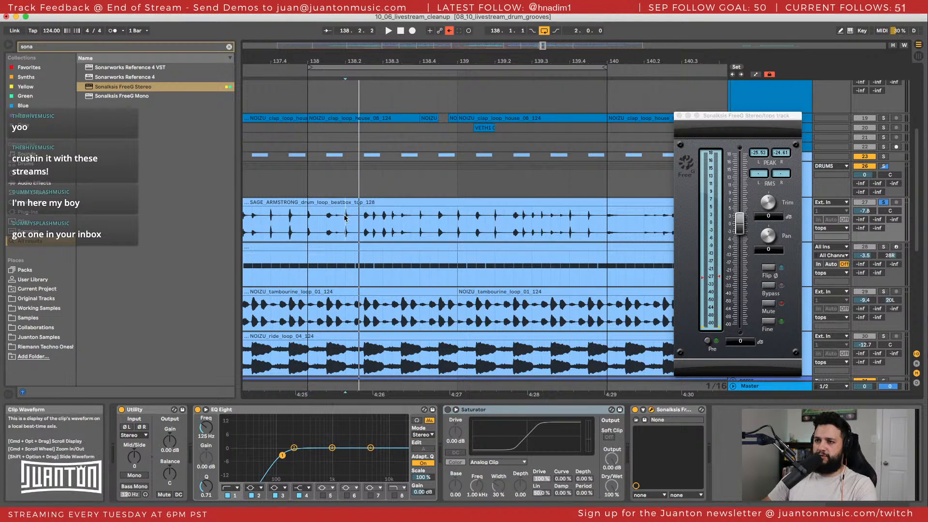
{"action": "key", "text": "space"}
{"action": "key", "text": "space"}
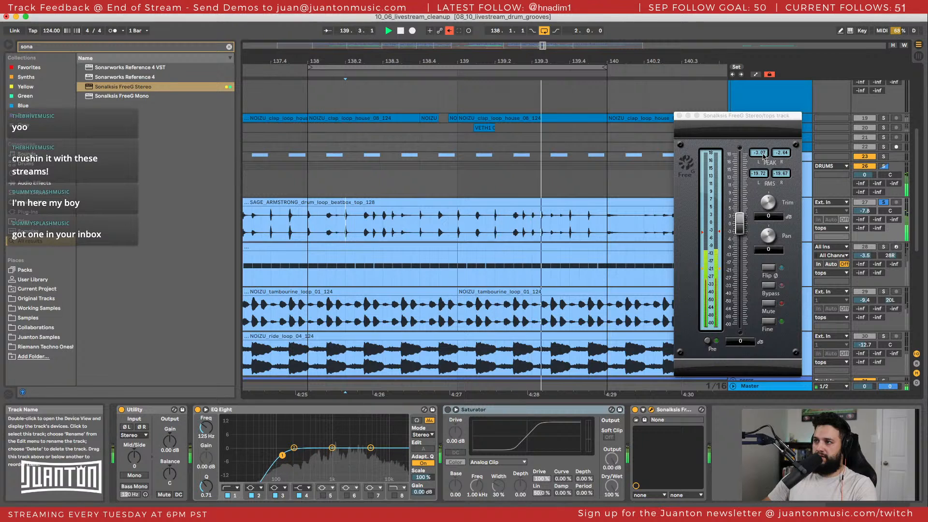
Play the tops clips starting at bars 137 and 141 in turn to compare their levels on the FreeG meter.
{"action": "left_click", "coordinate": [376, 202]}
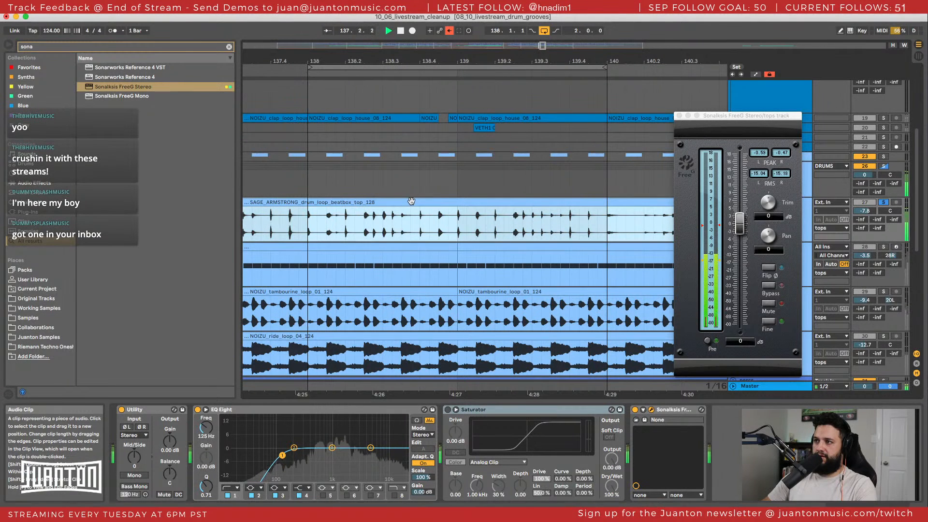
{"action": "left_click", "coordinate": [299, 224]}
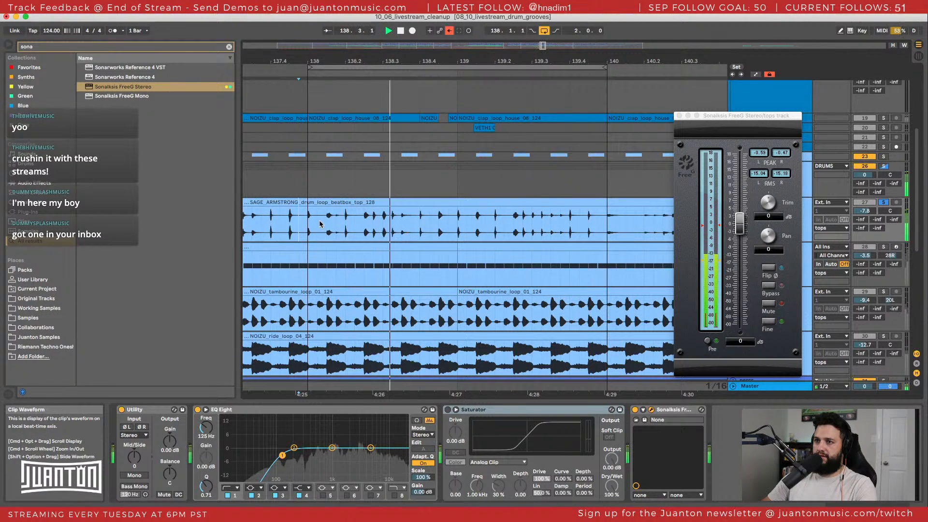
{"action": "key", "text": "space"}
{"action": "left_click_drag", "start_coordinate": [400, 58], "coordinate": [400, 44]}
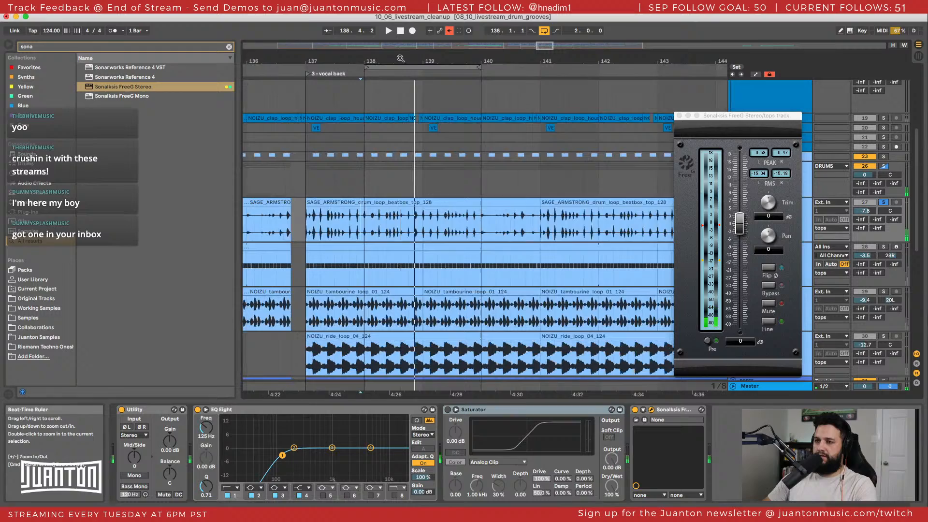
{"action": "left_click", "coordinate": [542, 197]}
{"action": "key", "text": "space"}
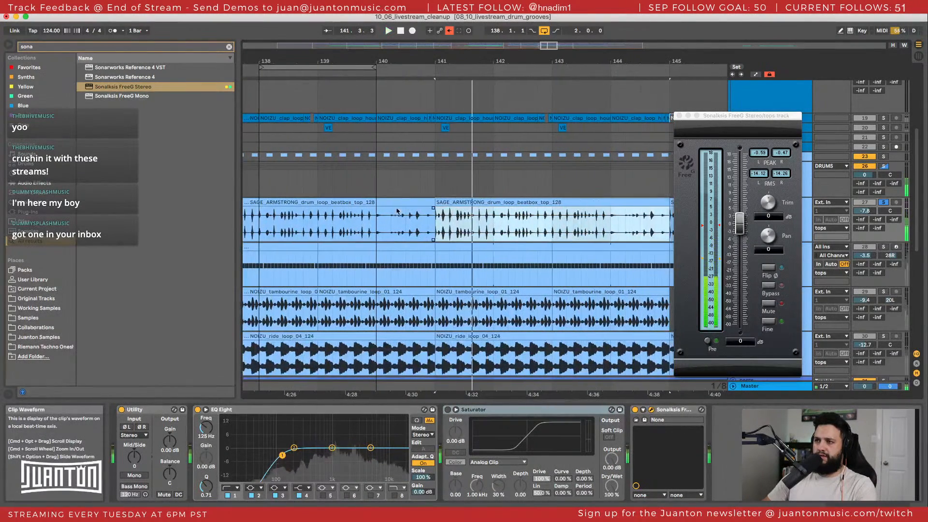
{"action": "left_click", "coordinate": [388, 203]}
{"action": "key", "text": "space"}
{"action": "key", "text": "space"}
{"action": "scroll", "coordinate": [449, 216], "scroll_direction": "left", "scroll_amount": 5}
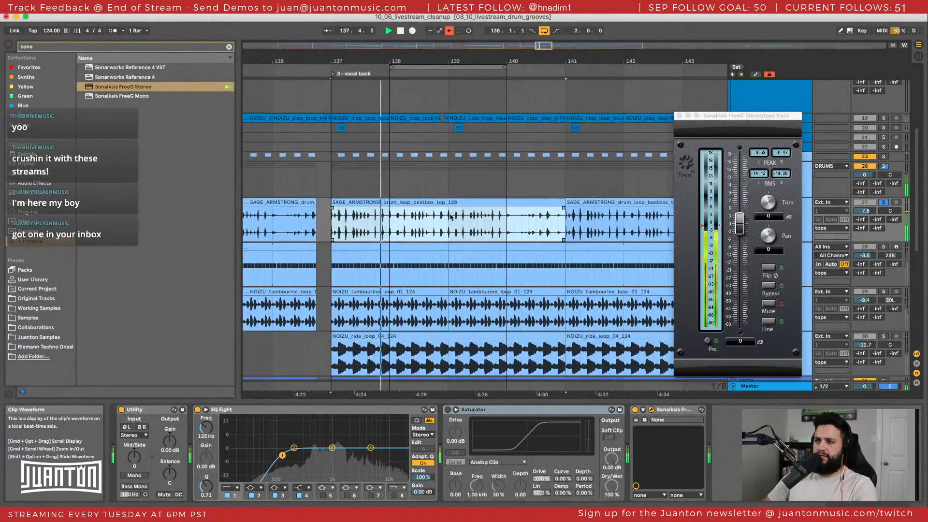
Replay the tops clip from bar 141 with the FreeG peak reading reset to find its loudest section.
{"action": "scroll", "coordinate": [450, 217], "scroll_direction": "right", "scroll_amount": 5}
{"action": "left_click", "coordinate": [505, 202]}
{"action": "key", "text": "space"}
{"action": "key", "text": "space"}
{"action": "scroll", "coordinate": [481, 242], "scroll_direction": "right", "scroll_amount": 1}
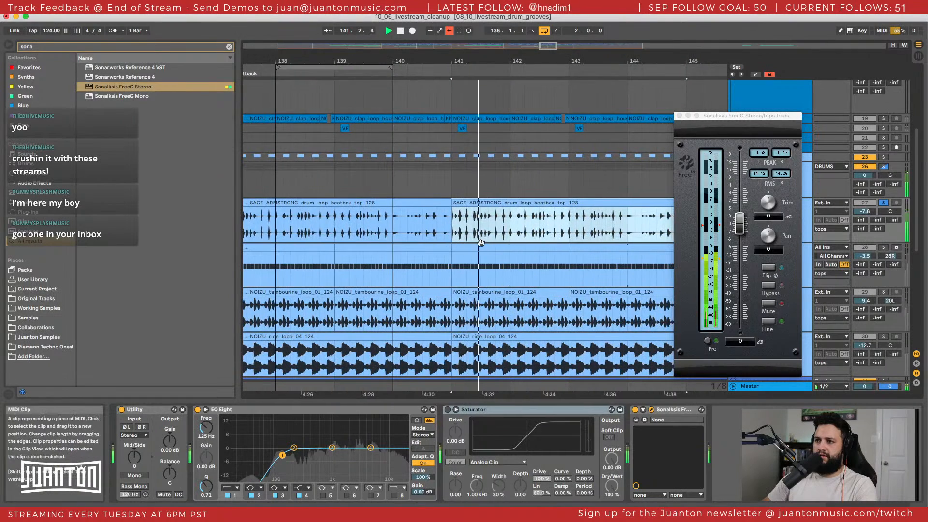
{"action": "scroll", "coordinate": [480, 242], "scroll_direction": "right", "scroll_amount": 2}
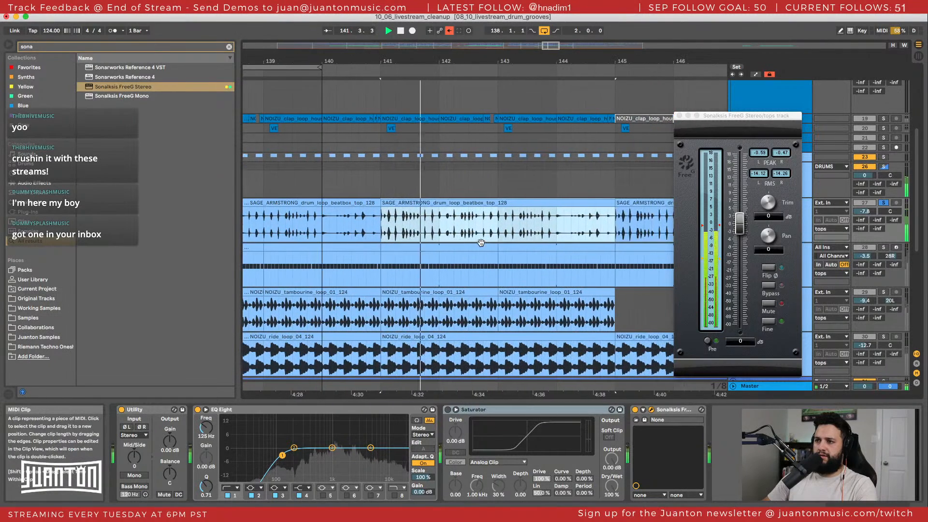
{"action": "key", "text": "space"}
{"action": "key", "text": "space"}
{"action": "left_click", "coordinate": [760, 155]}
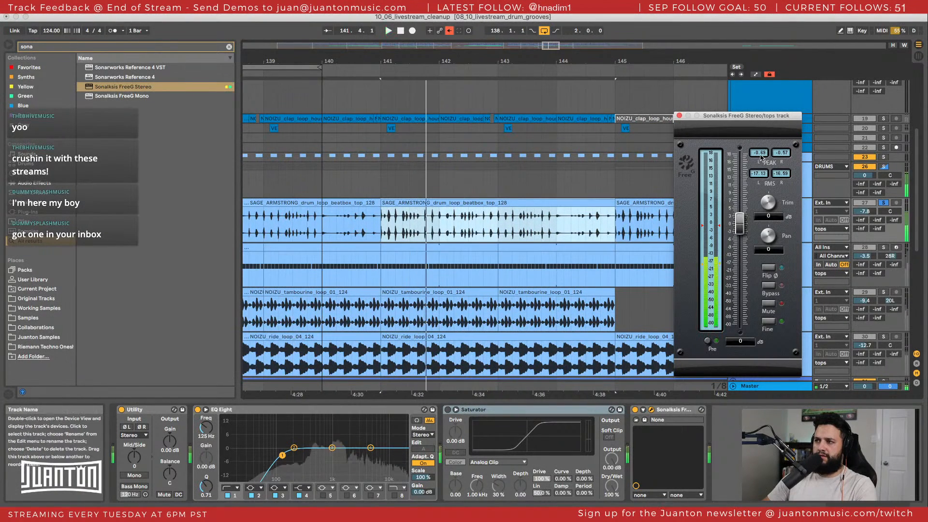
{"action": "key", "text": "space"}
{"action": "key", "text": "space"}
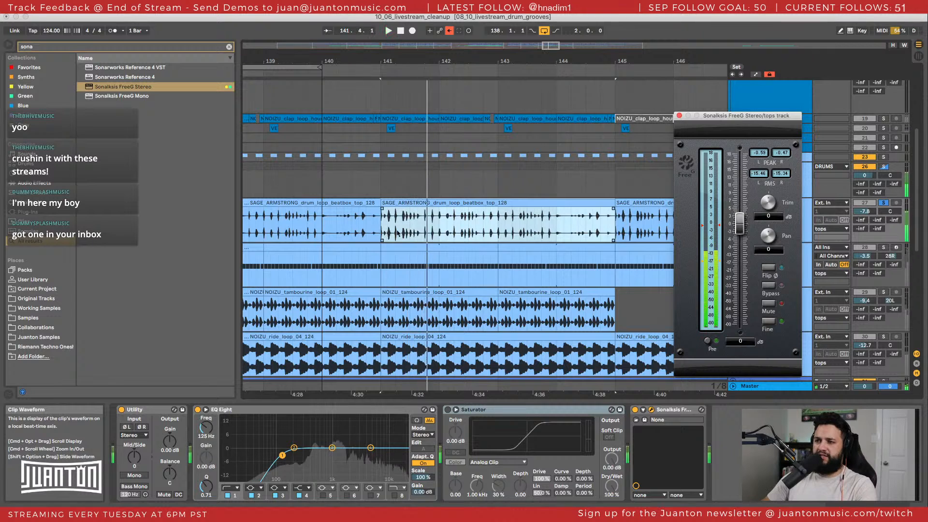
Loop playback of the tops clip over one bar, from bar 141 to bar 142.
{"action": "left_click_drag", "start_coordinate": [383, 223], "coordinate": [426, 218]}
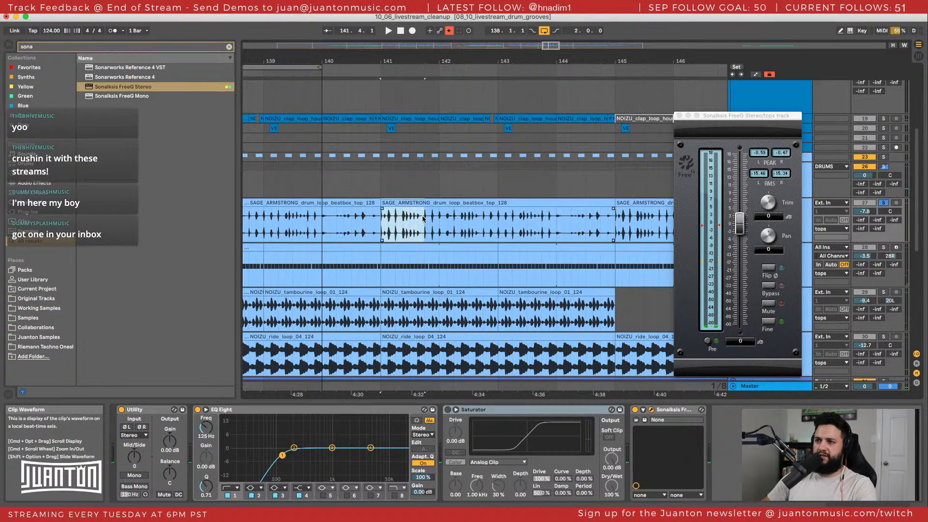
{"action": "key", "text": "ctrl+l"}
{"action": "key", "text": "space"}
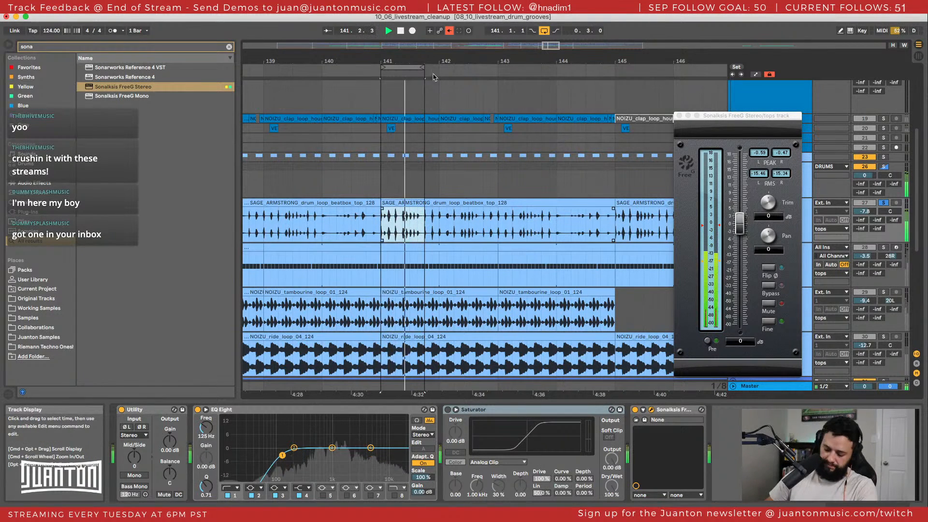
{"action": "left_click_drag", "start_coordinate": [425, 68], "coordinate": [439, 68]}
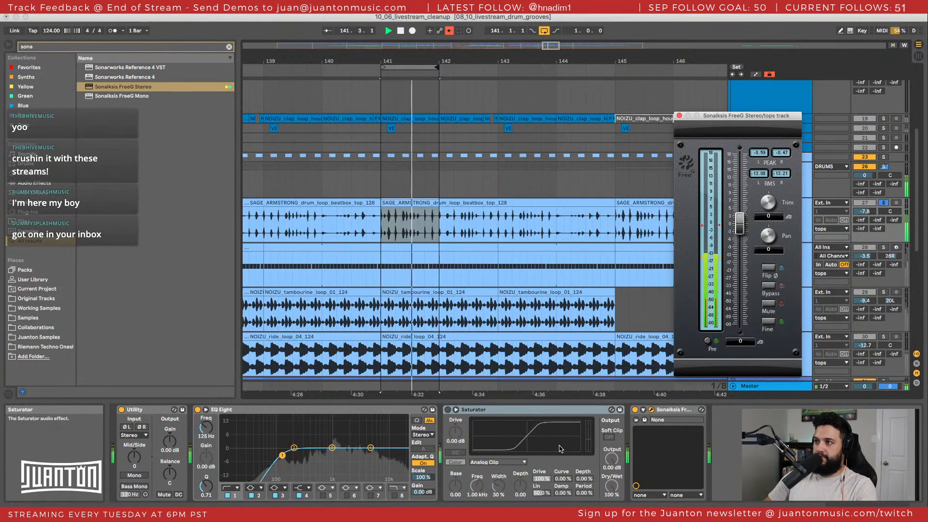
Re-enable the Saturator with its output at -0.60 dB and keep the Analog Clip curve.
{"action": "left_click", "coordinate": [447, 409]}
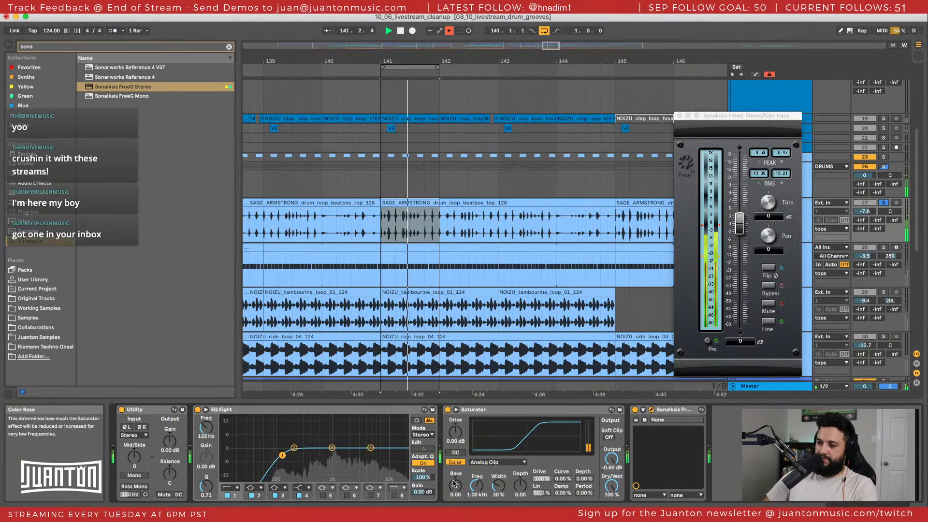
{"action": "left_click", "coordinate": [478, 461]}
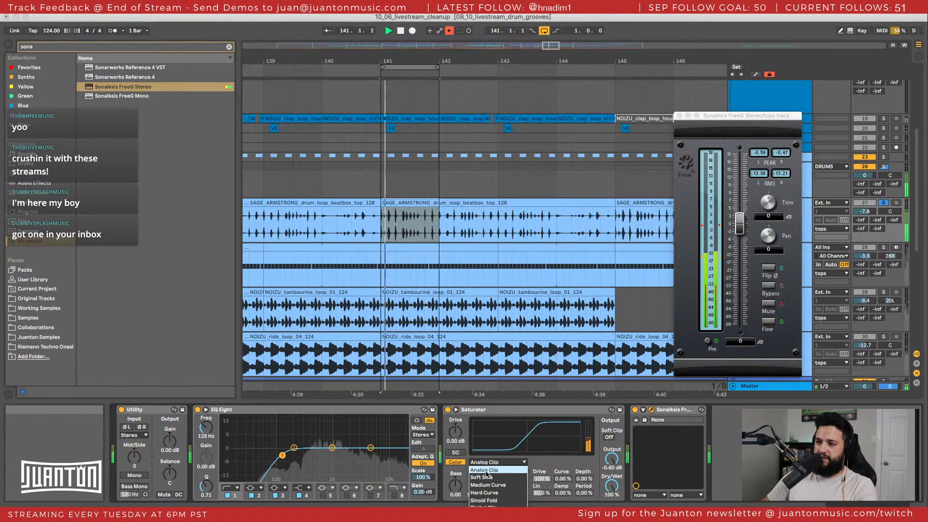
{"action": "left_click", "coordinate": [480, 470]}
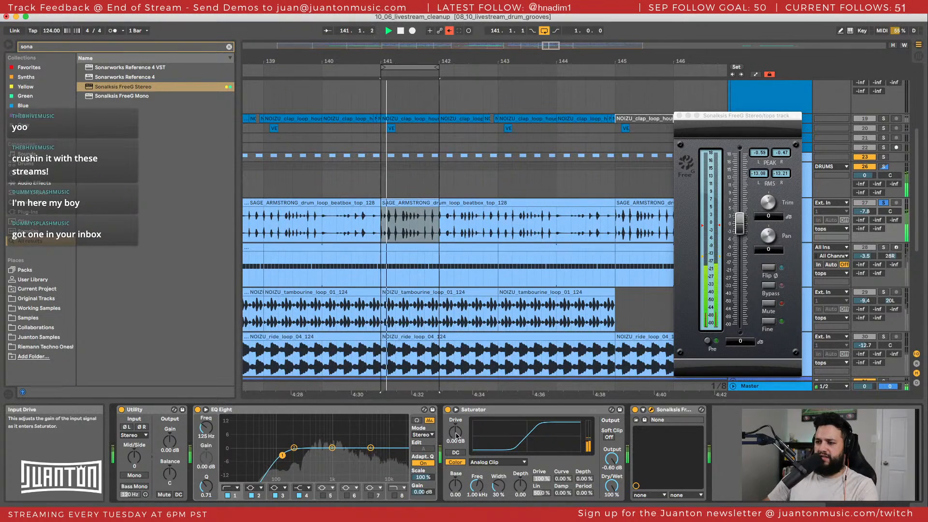
Switch the tops track's Saturator to the Waveshaper curve with 11.4 dB drive and Soft Clip on, resetting the FreeG peak reading.
{"action": "left_click", "coordinate": [484, 462]}
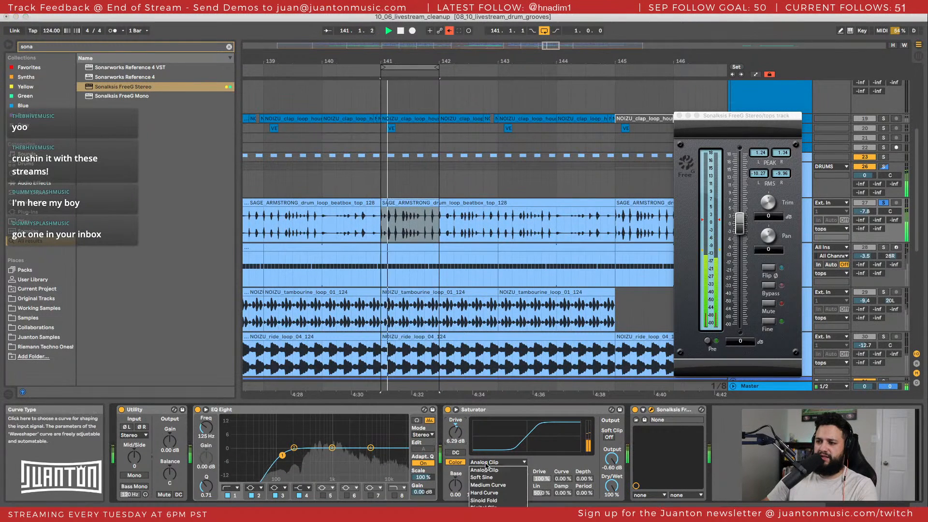
{"action": "left_click", "coordinate": [486, 514]}
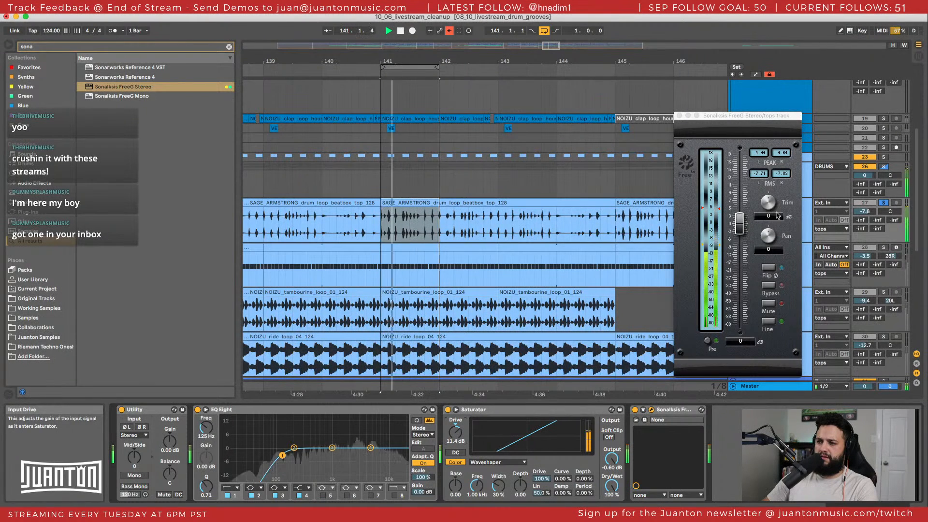
{"action": "left_click", "coordinate": [757, 154]}
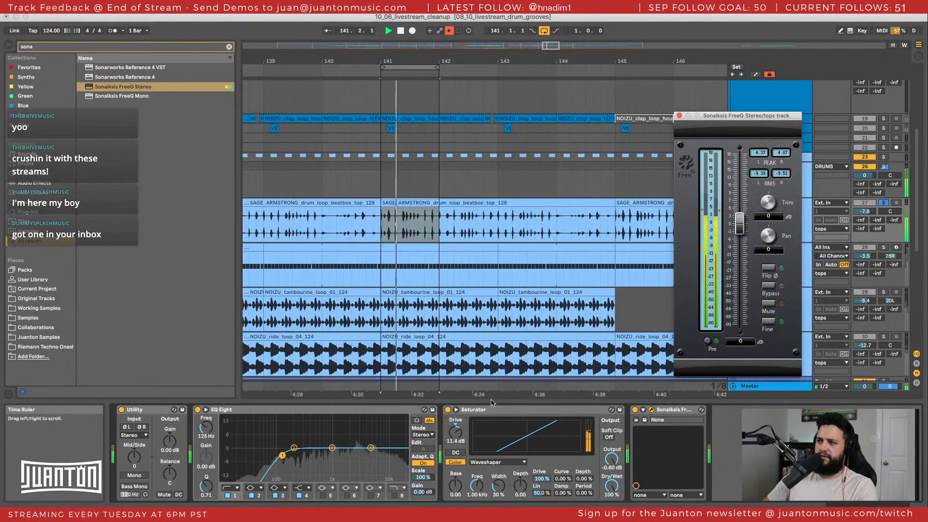
{"action": "left_click", "coordinate": [609, 436]}
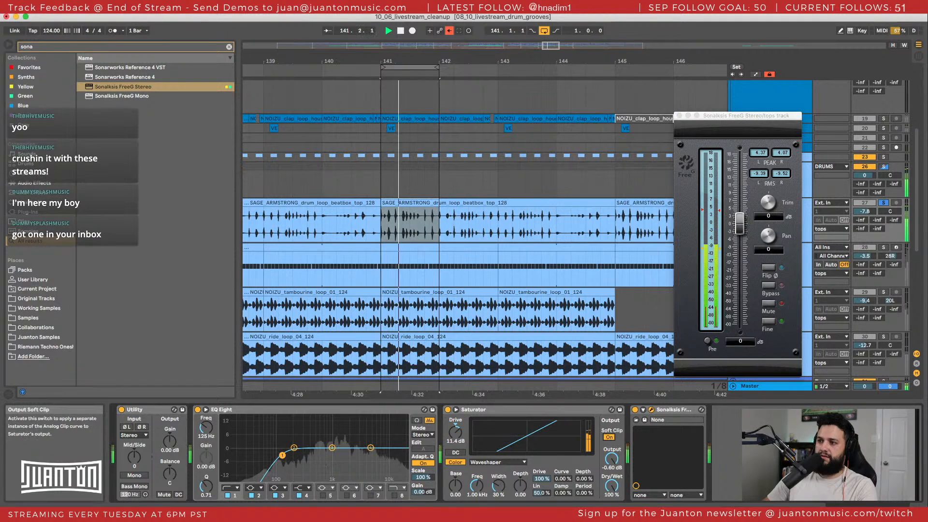
{"action": "left_click", "coordinate": [759, 154]}
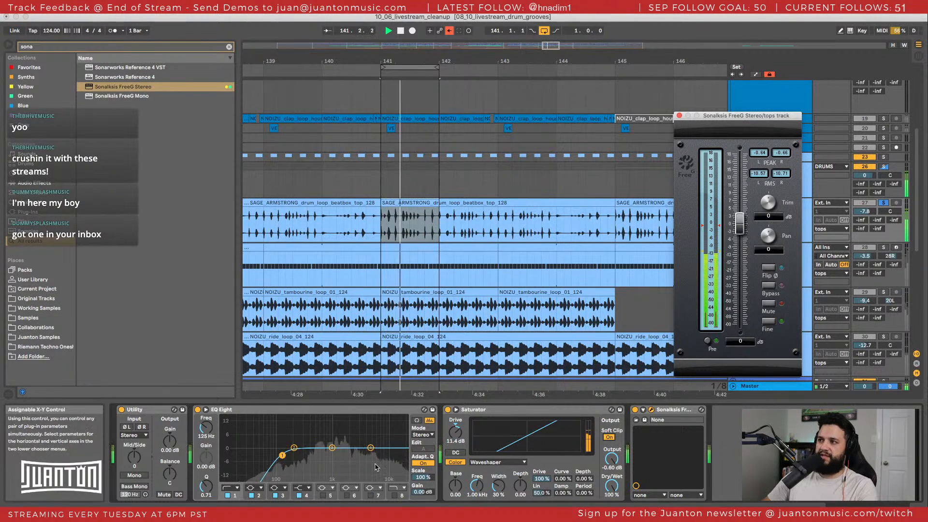
Lower the Saturator drive to 8.57 dB and compare the sound with the device bypassed and active.
{"action": "left_click_drag", "start_coordinate": [455, 432], "coordinate": [455, 437]}
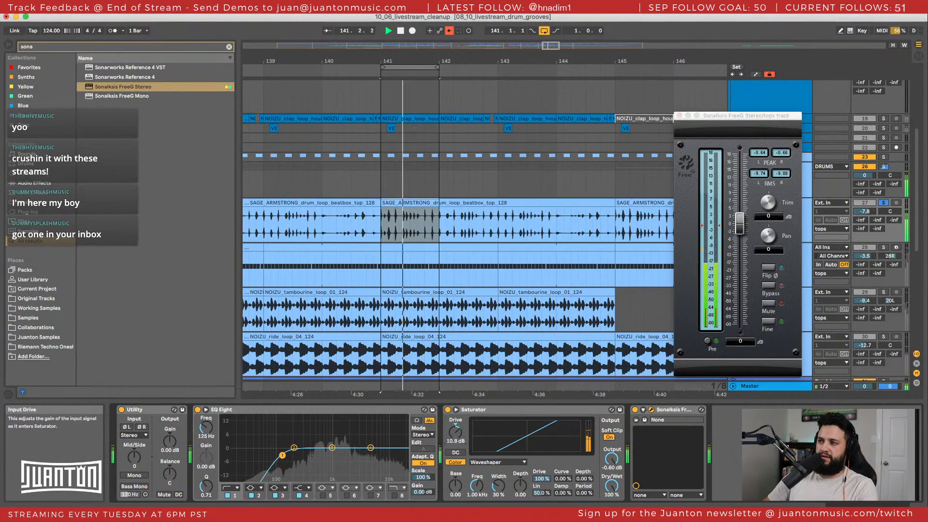
{"action": "left_click", "coordinate": [447, 409]}
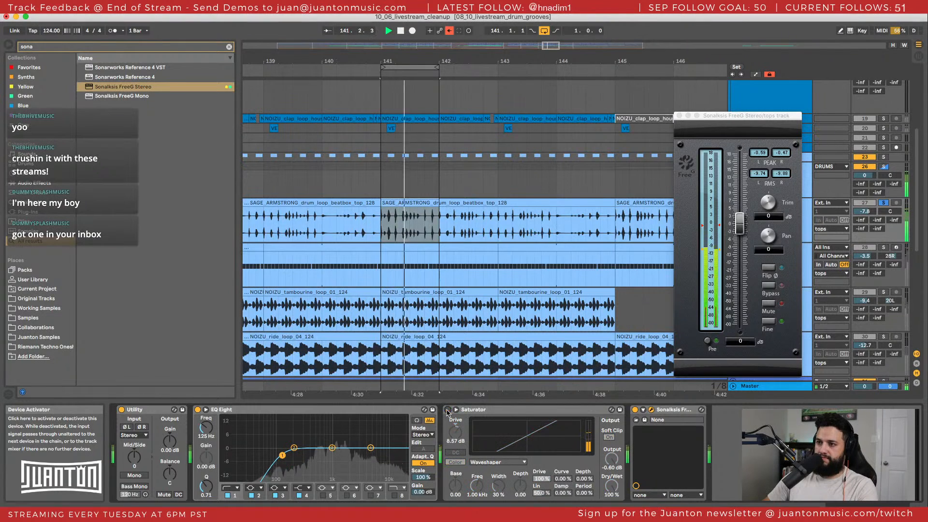
{"action": "left_click", "coordinate": [448, 410]}
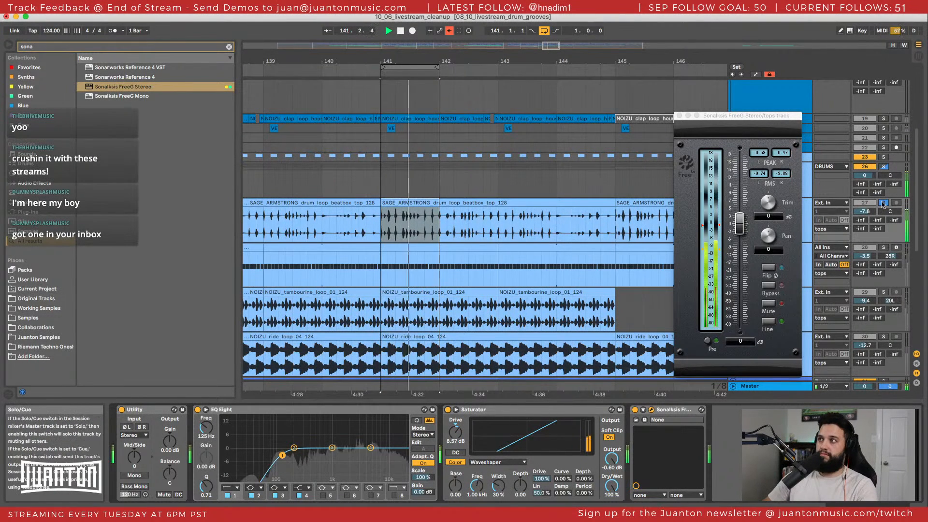
Take the tops track out of solo, close its FreeG window, pan it to 9R and set the Saturator drive to 11.4 dB.
{"action": "left_click", "coordinate": [882, 203]}
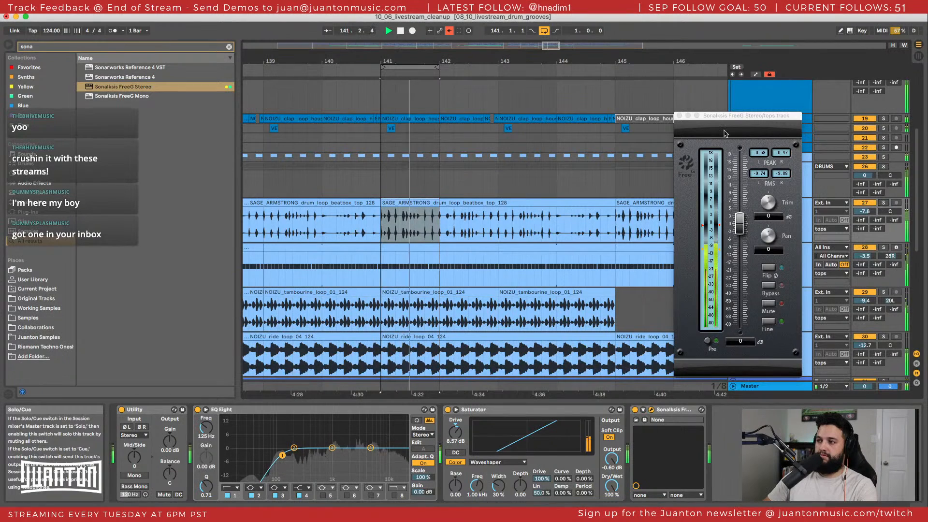
{"action": "left_click", "coordinate": [679, 116]}
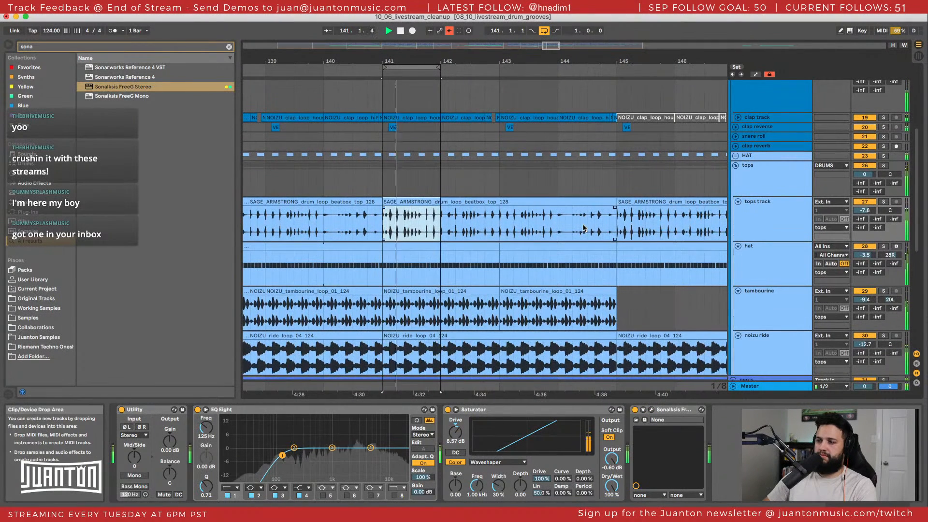
{"action": "left_click_drag", "start_coordinate": [891, 211], "coordinate": [891, 207]}
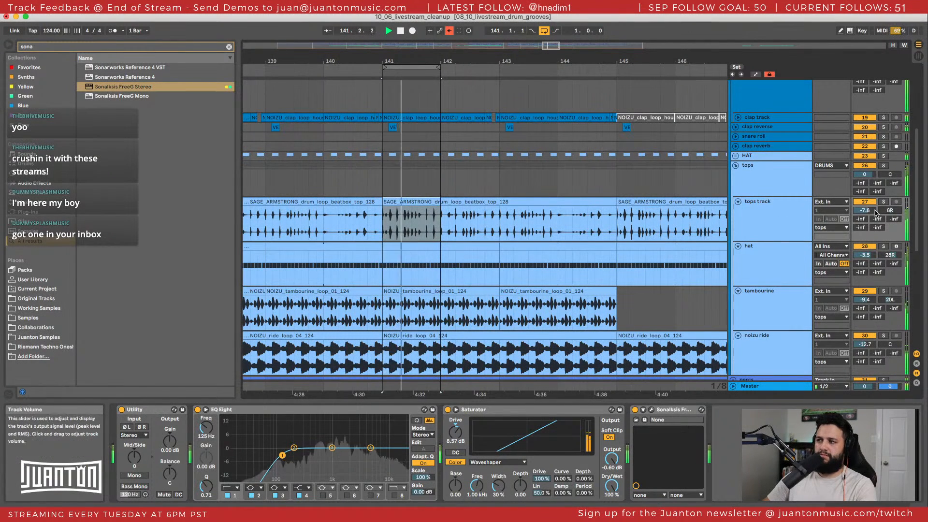
{"action": "left_click", "coordinate": [775, 216]}
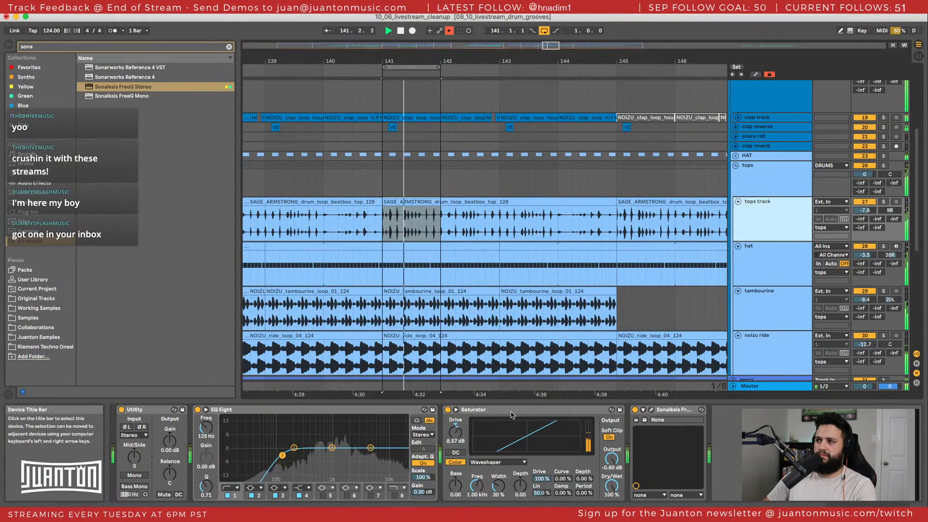
{"action": "left_click_drag", "start_coordinate": [455, 432], "coordinate": [455, 428]}
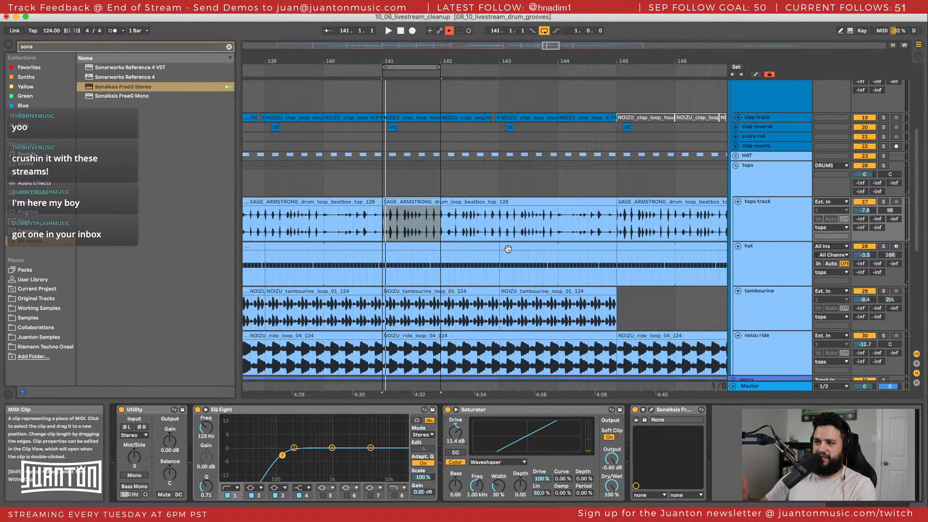
Solo the hat track, turn band 1 of its EQ Eight into a low cut at 1.41 kHz, and return to the full mix.
{"action": "left_click", "coordinate": [883, 246]}
{"action": "key", "text": "space"}
{"action": "left_click", "coordinate": [779, 260]}
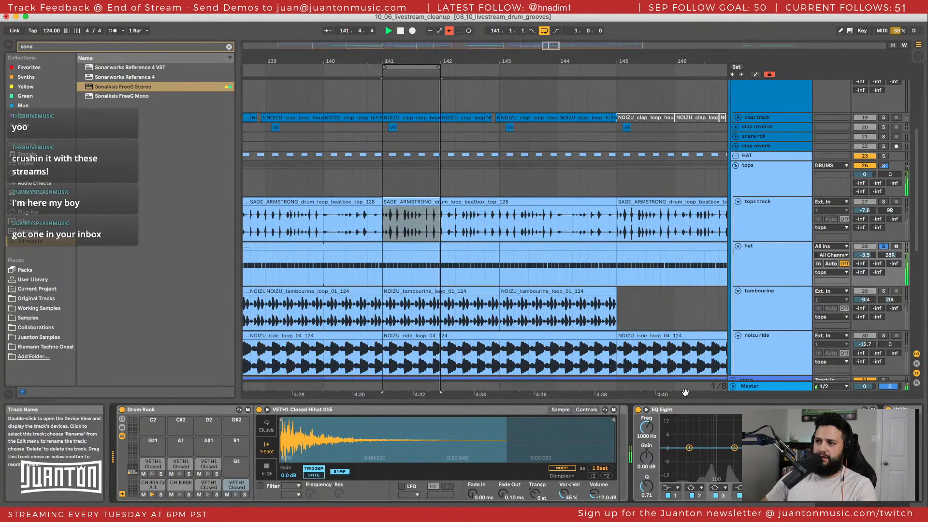
{"action": "left_click", "coordinate": [500, 487]}
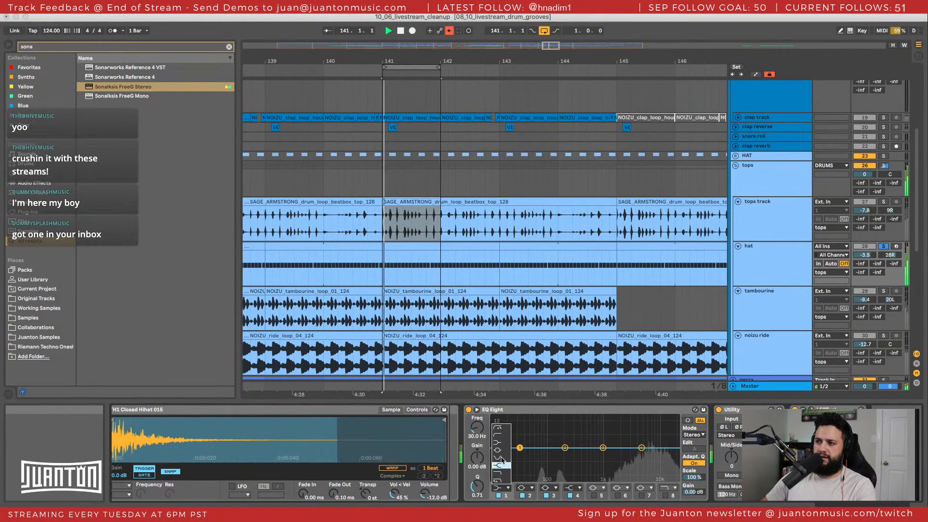
{"action": "left_click", "coordinate": [506, 436]}
{"action": "mouse_move", "coordinate": [477, 427]}
{"action": "left_mouse_down"}
{"action": "mouse_move", "coordinate": [477, 372]}
{"action": "mouse_move", "coordinate": [488, 435]}
{"action": "left_mouse_up"}
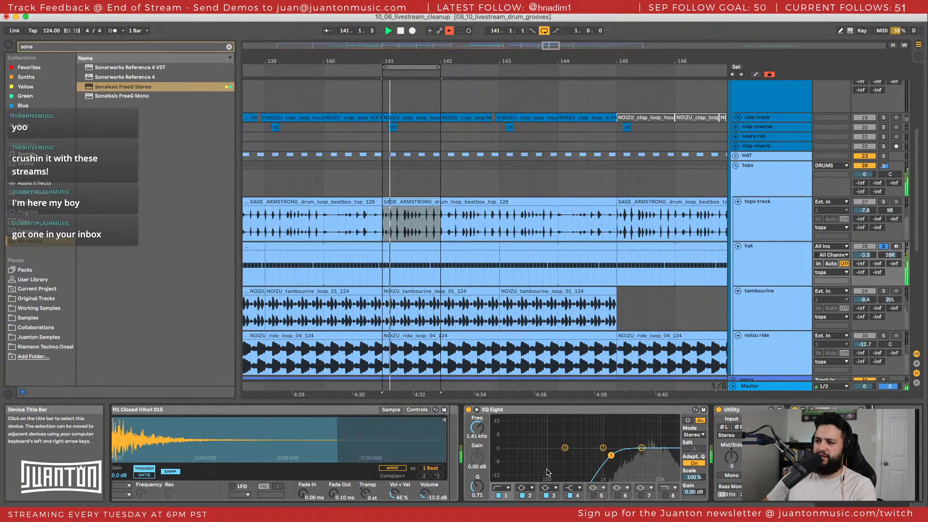
{"action": "scroll", "coordinate": [541, 470], "scroll_direction": "right", "scroll_amount": 1}
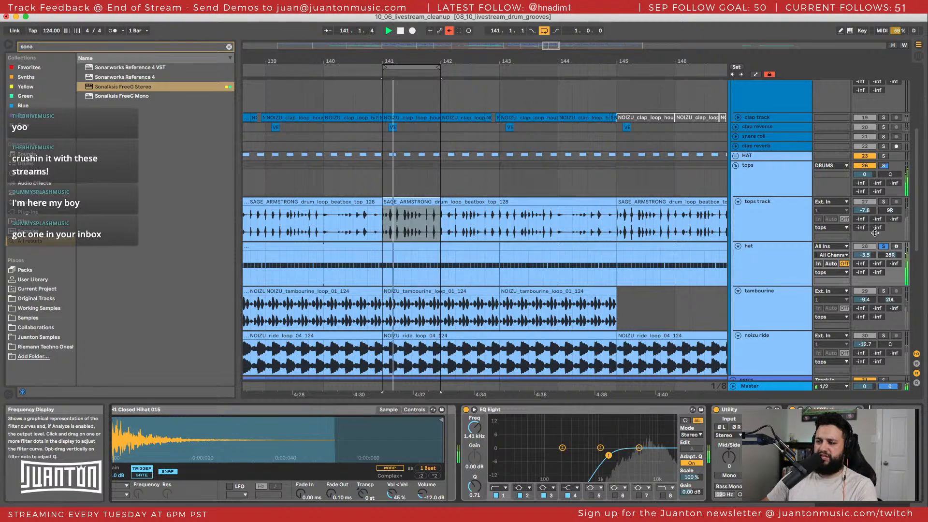
{"action": "left_click", "coordinate": [883, 246]}
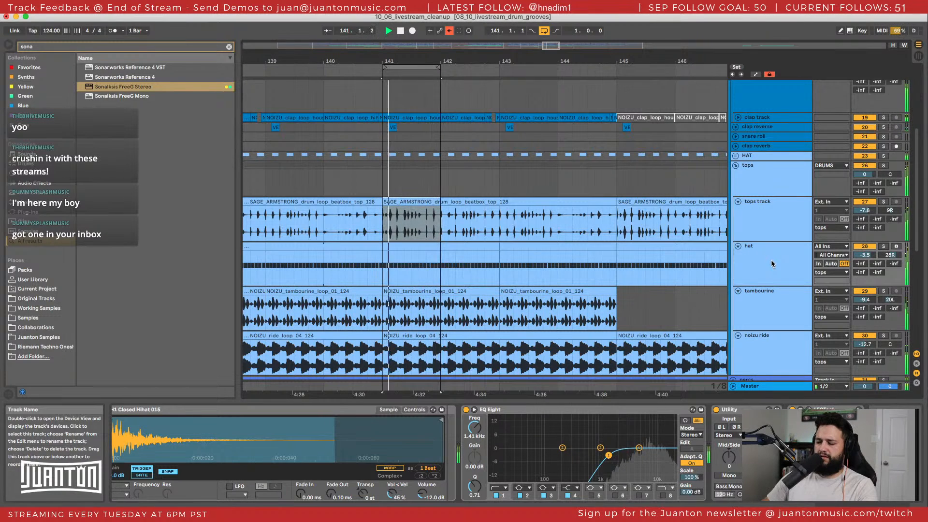
Copy the Saturator and FreeG devices from the tops track to the hat track's device chain.
{"action": "key", "text": "space"}
{"action": "left_click", "coordinate": [776, 220]}
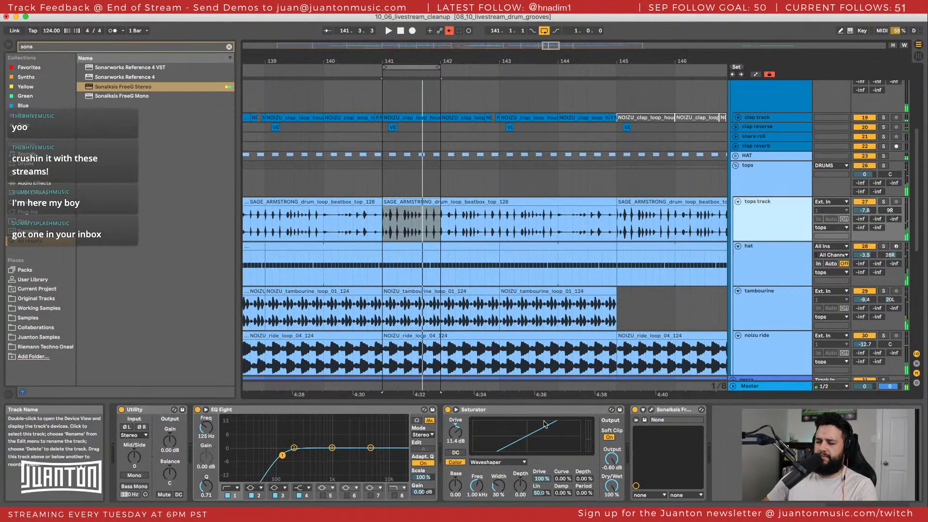
{"action": "left_click", "coordinate": [524, 408]}
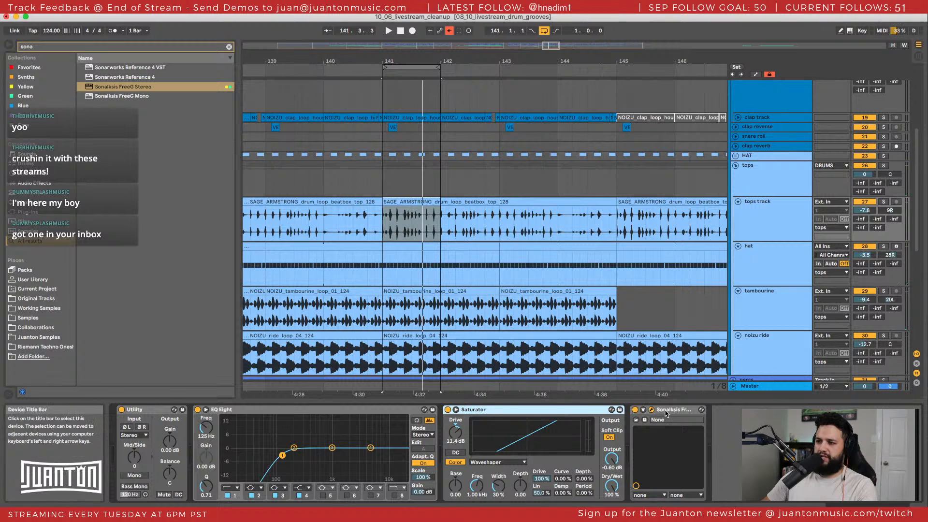
{"action": "left_click", "coordinate": [763, 241]}
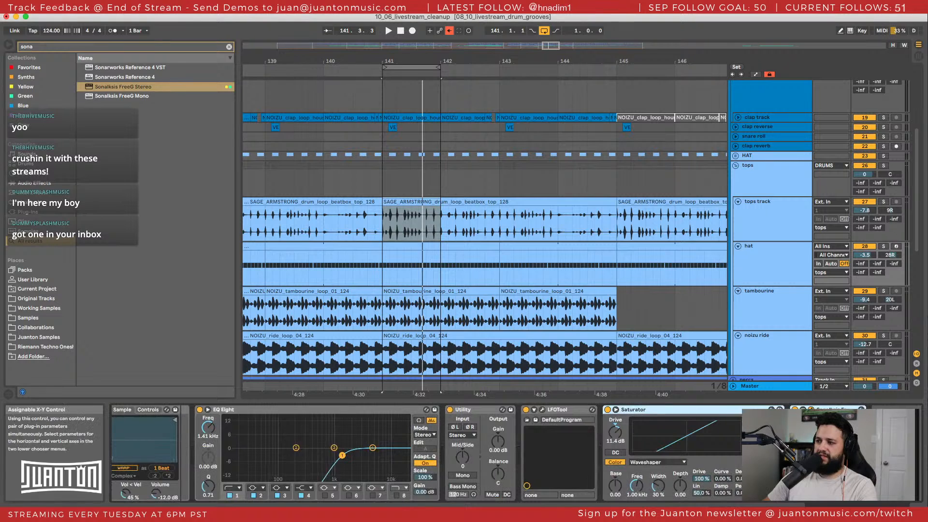
Delete the LFOTool and the Utility that sit between the EQ Eight and the Saturator on the hat track.
{"action": "key", "text": "Left"}
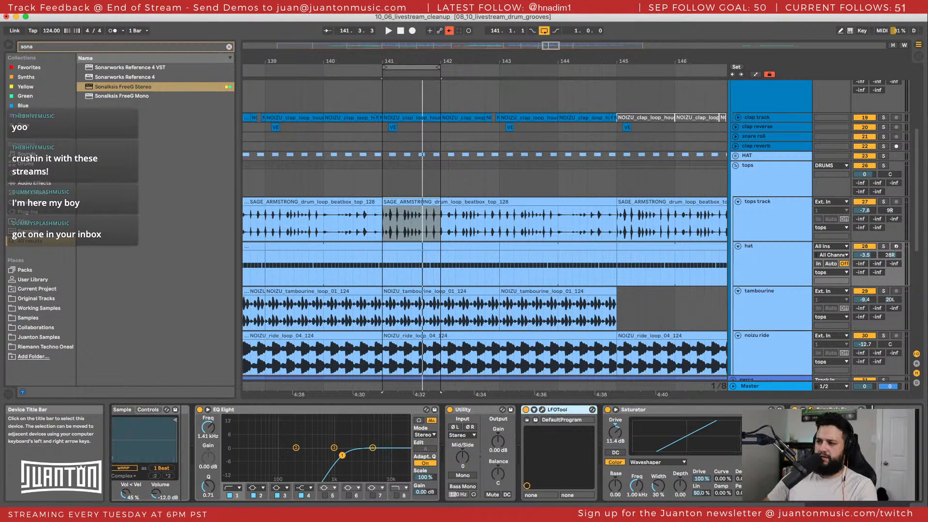
{"action": "key", "text": "Delete"}
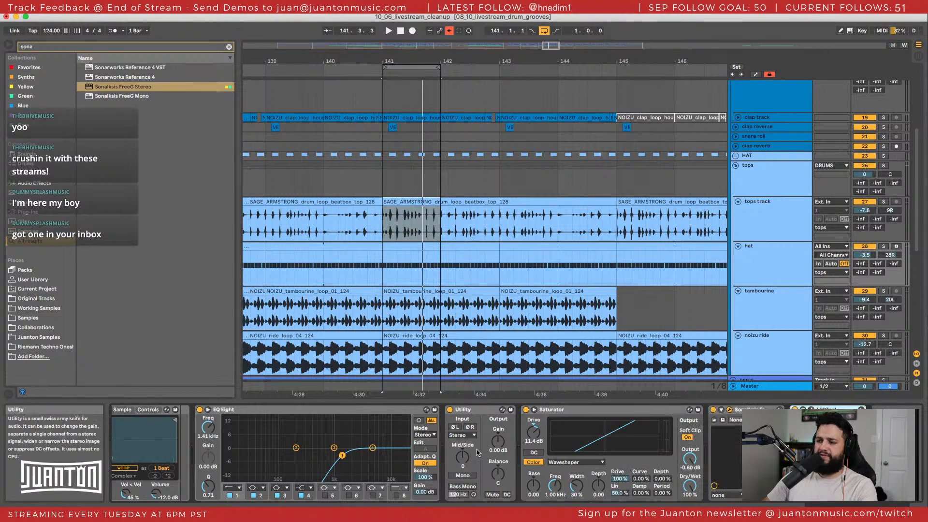
{"action": "key", "text": "space"}
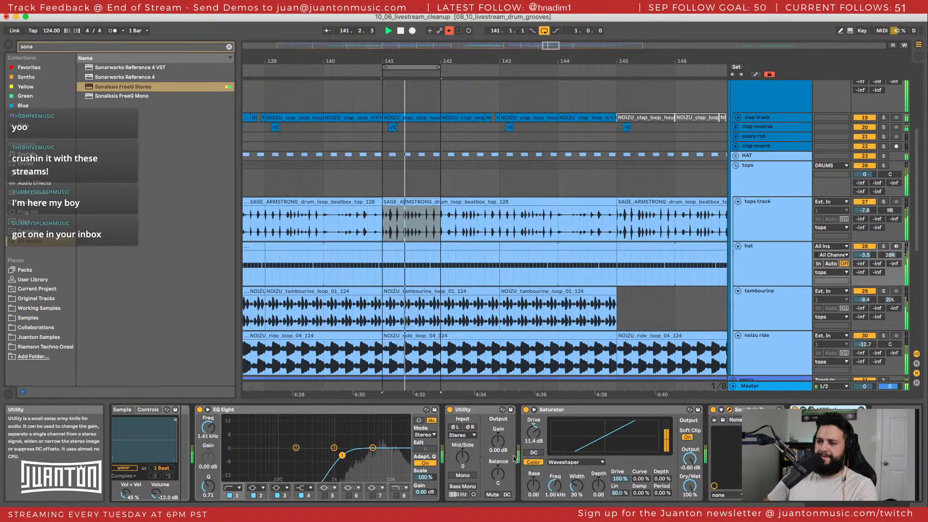
{"action": "left_click", "coordinate": [489, 410]}
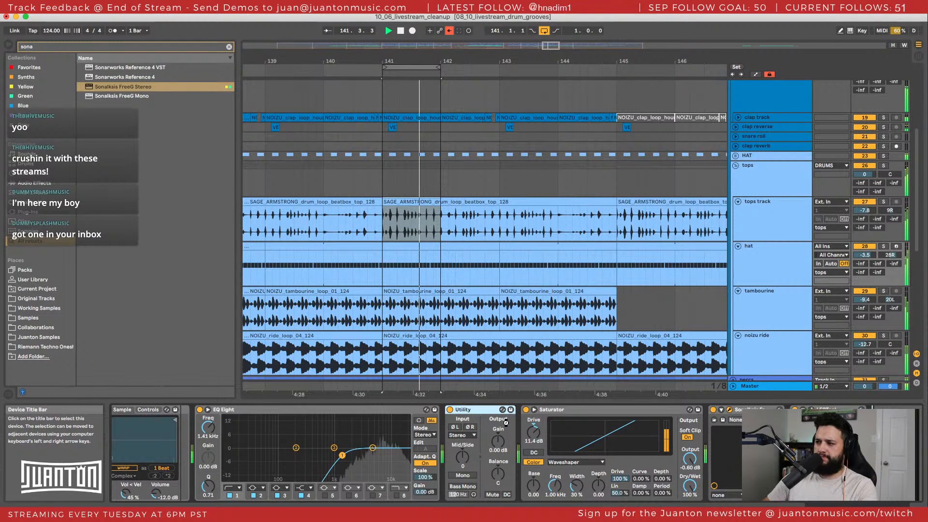
{"action": "key", "text": "Delete"}
{"action": "key", "text": "space"}
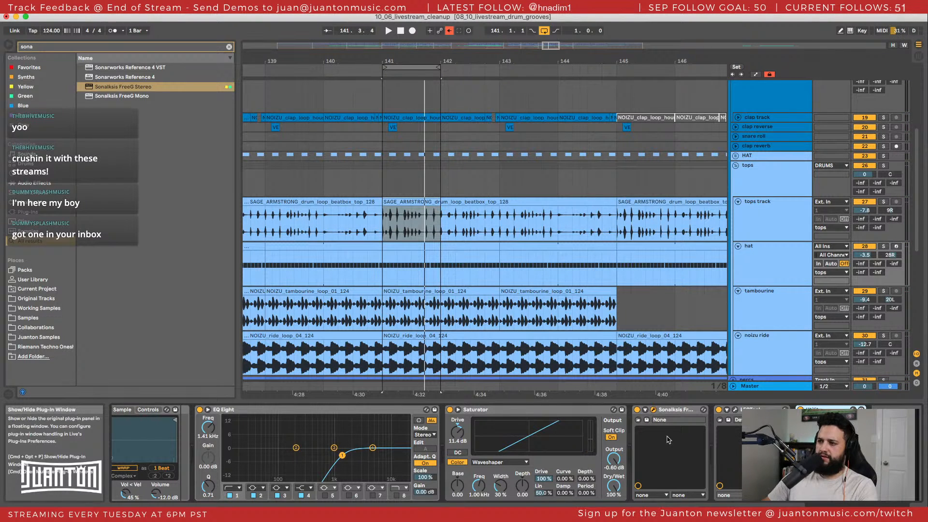
Bypass the hat's Saturator, play the loop to measure the unsaturated peak on FreeG, and reset the peak reading.
{"action": "left_click_drag", "start_coordinate": [552, 245], "coordinate": [700, 208]}
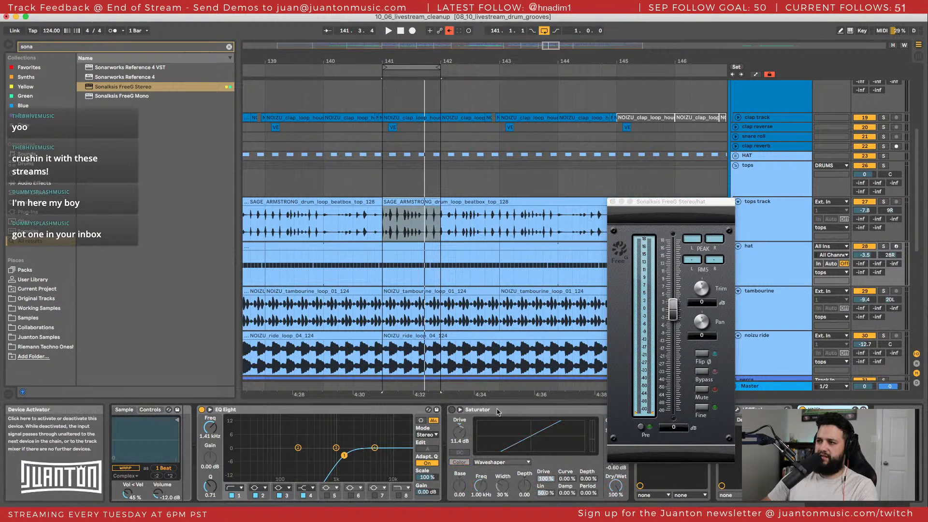
{"action": "key", "text": "space"}
{"action": "left_click", "coordinate": [699, 205]}
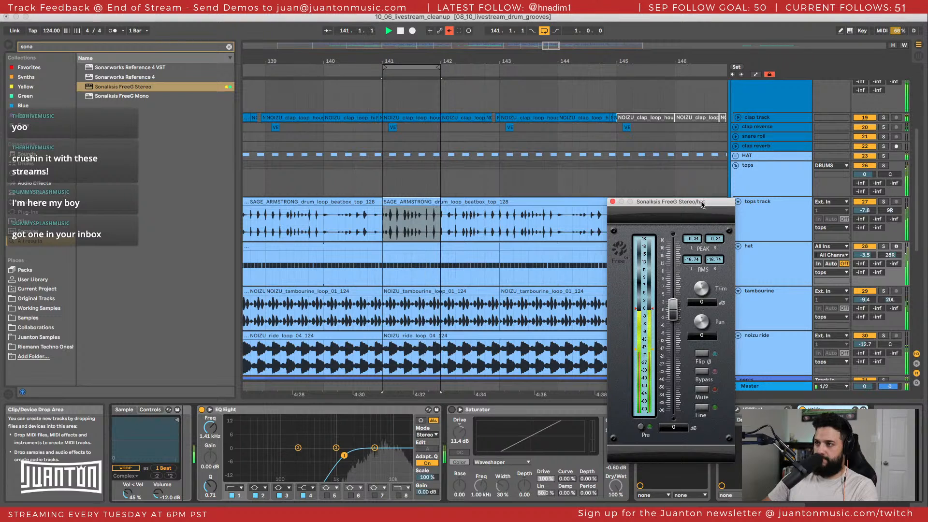
{"action": "left_click_drag", "start_coordinate": [698, 209], "coordinate": [618, 101]}
{"action": "key", "text": "space"}
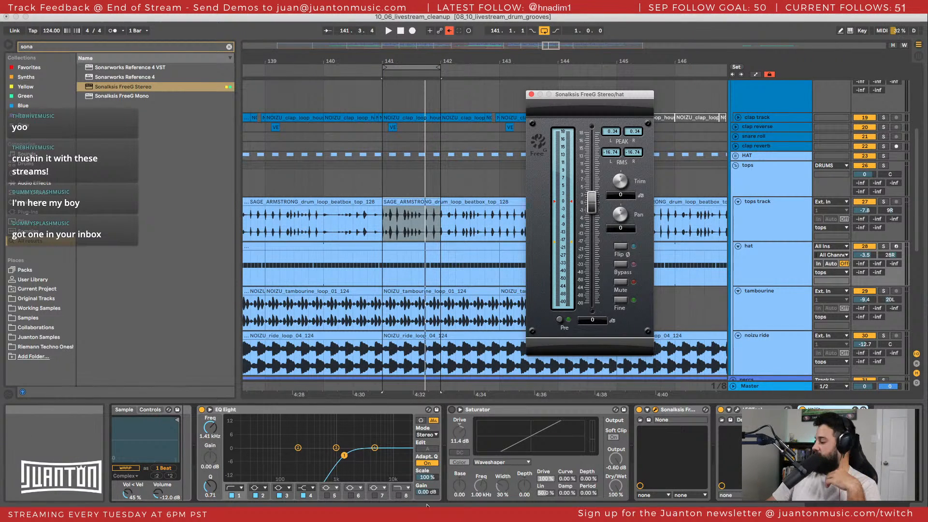
{"action": "left_click", "coordinate": [609, 133]}
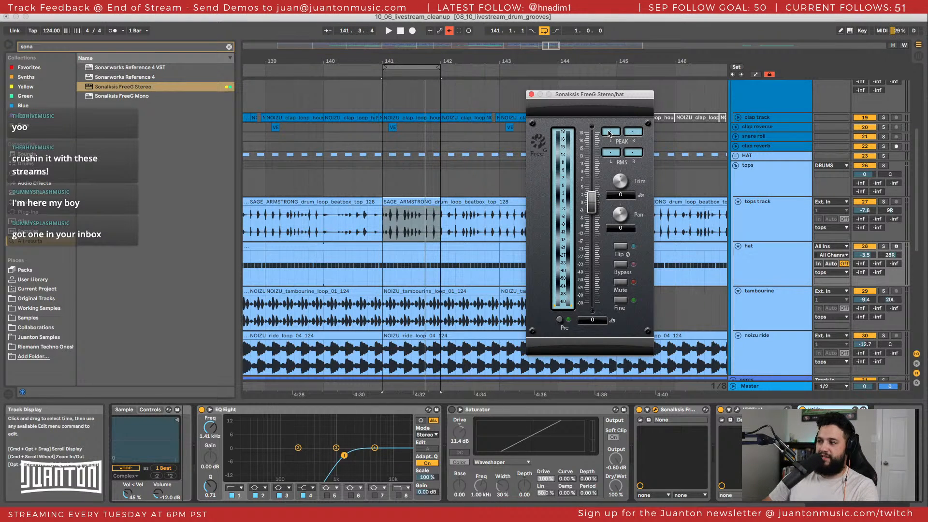
Re-enable the hat's Saturator, set its output to -0.50 dB and play the loop to check the level on FreeG.
{"action": "left_click", "coordinate": [450, 410]}
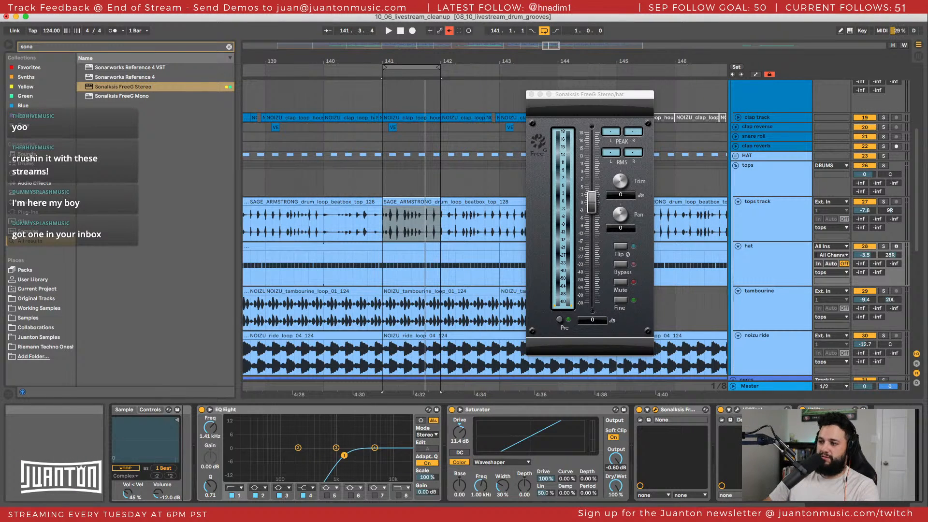
{"action": "type", "text": "-"}
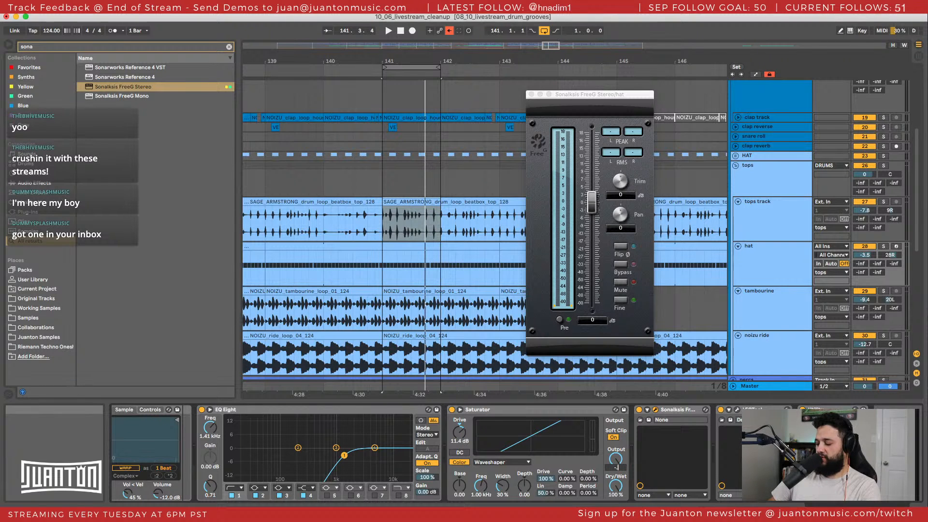
{"action": "type", "text": "0.5"}
{"action": "key", "text": "Return"}
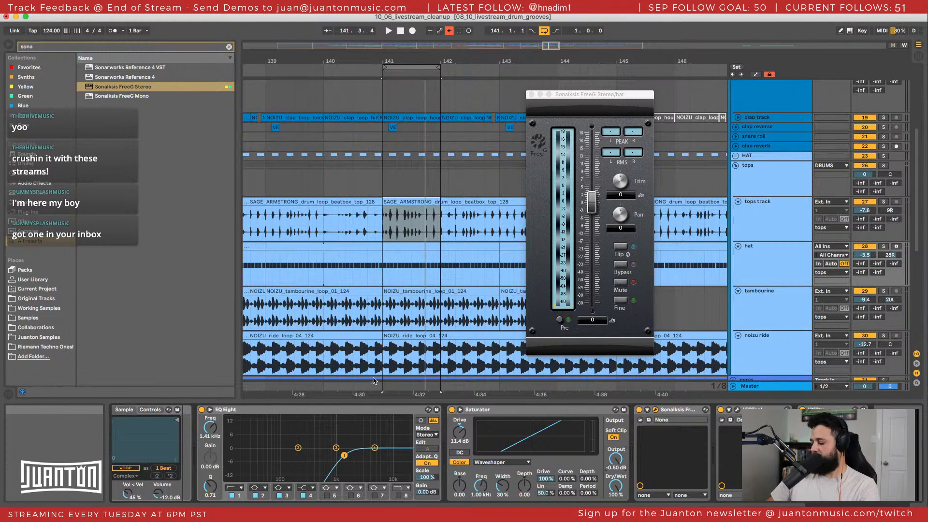
{"action": "scroll", "coordinate": [373, 381], "scroll_direction": "left", "scroll_amount": 1}
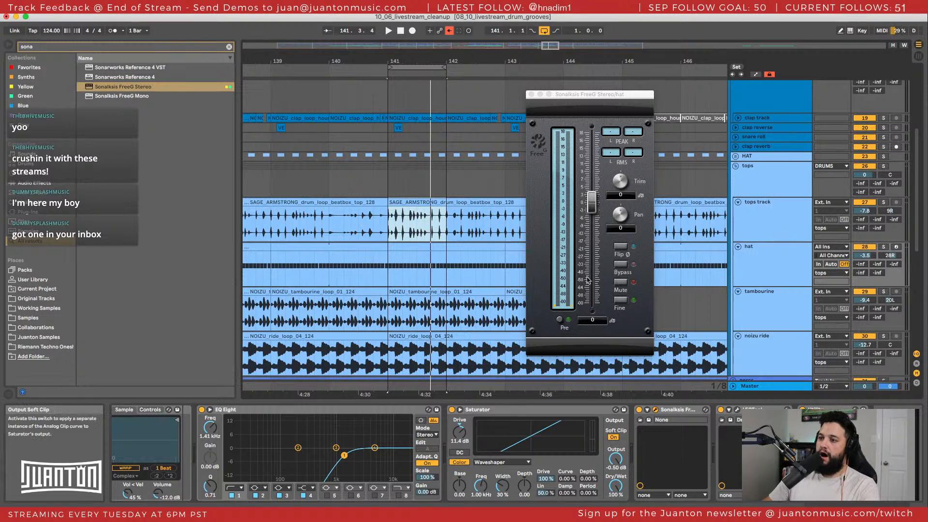
{"action": "key", "text": "space"}
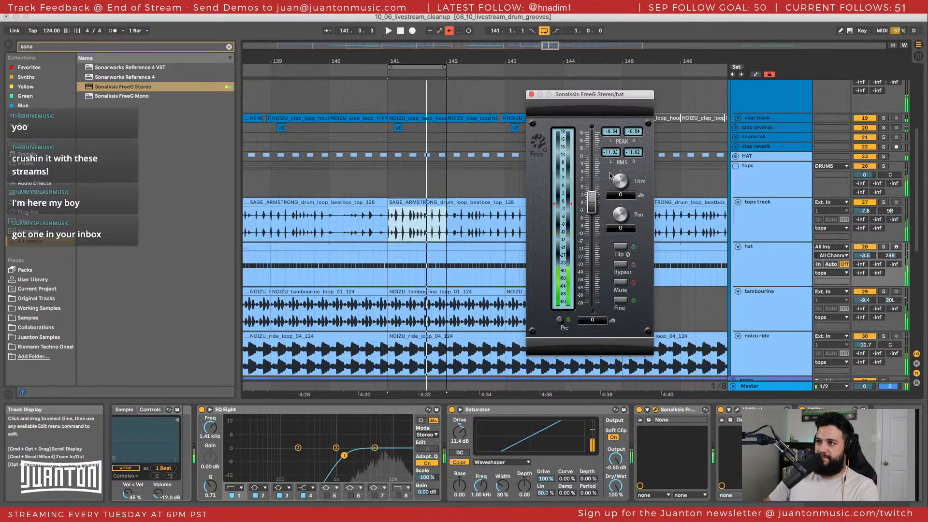
Play the loop, set the hat Saturator's drive to 9.14 dB, and set the tambourine track's volume to -10.3 dB.
{"action": "left_click_drag", "start_coordinate": [459, 432], "coordinate": [459, 446]}
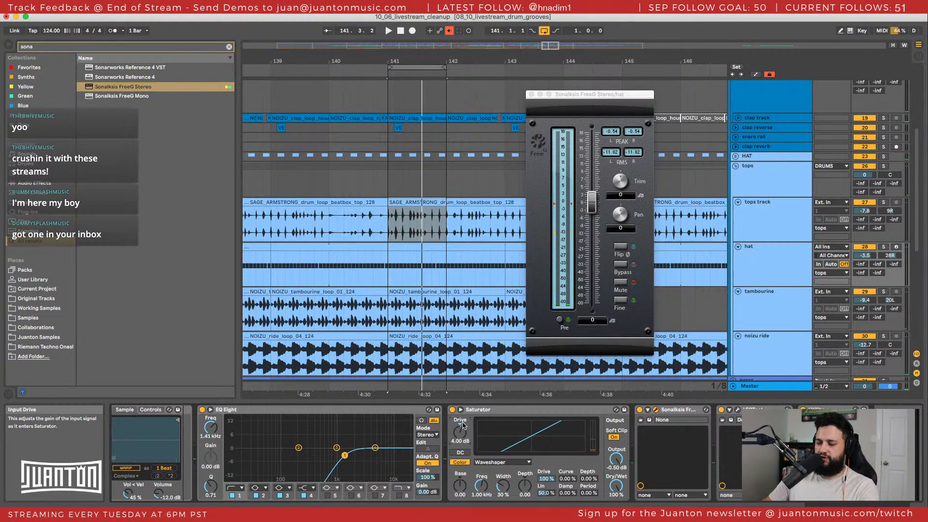
{"action": "key", "text": "space"}
{"action": "left_click_drag", "start_coordinate": [462, 428], "coordinate": [462, 418]}
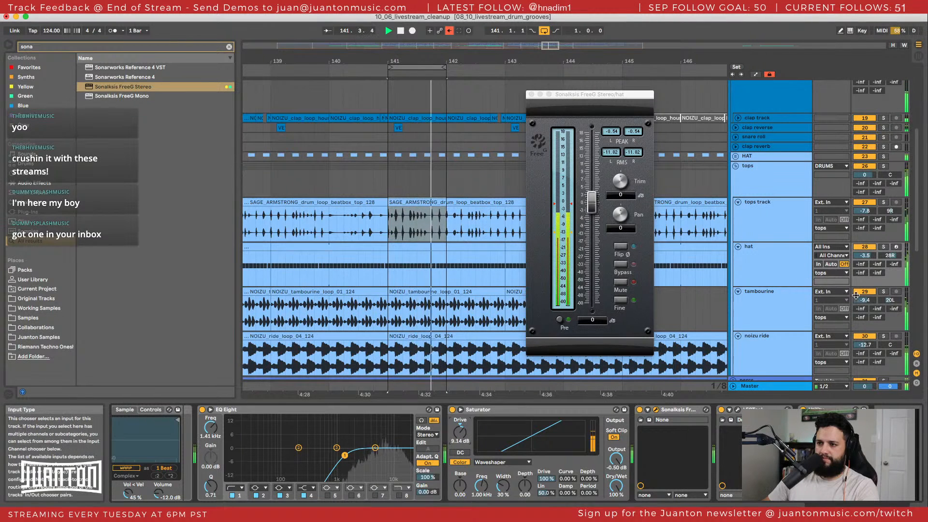
{"action": "left_click_drag", "start_coordinate": [863, 300], "coordinate": [864, 303]}
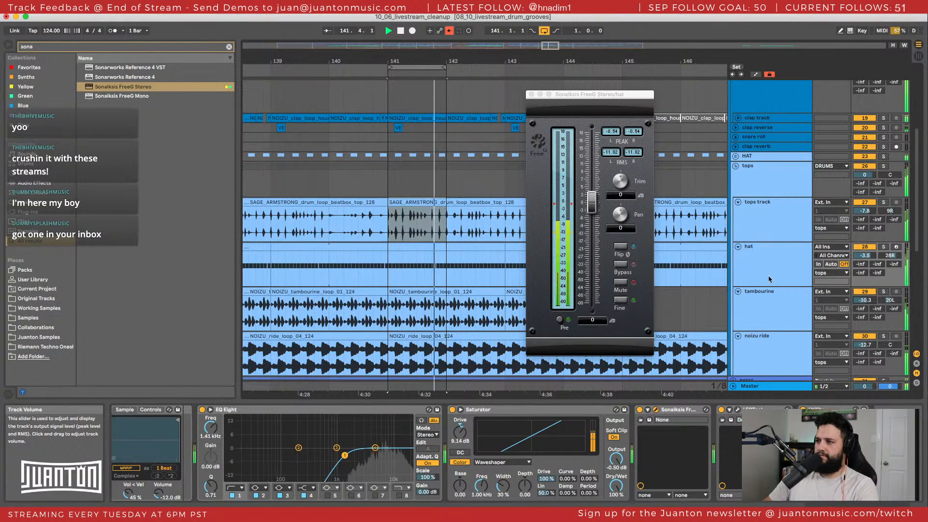
Compare the drum groove with the reference by toggling the REFs solo during playback, and close the FreeG window.
{"action": "key", "text": "s"}
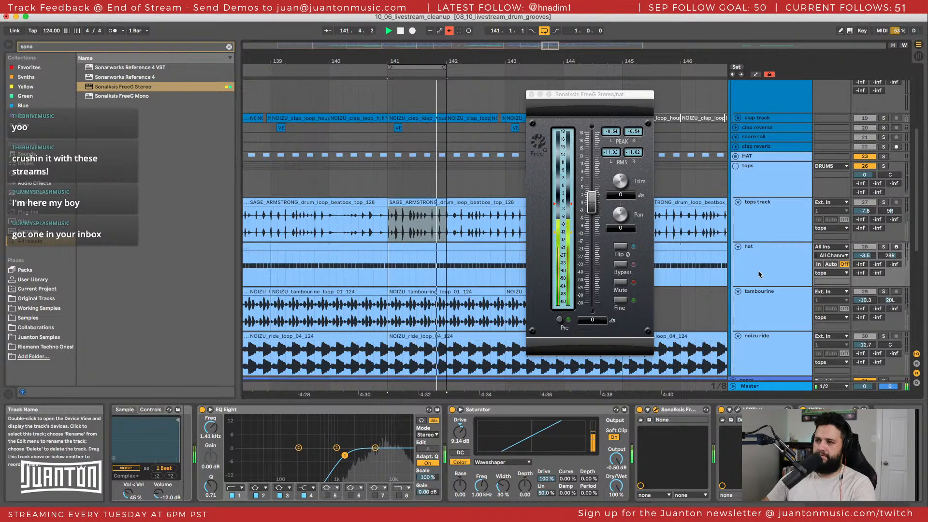
{"action": "key", "text": "0"}
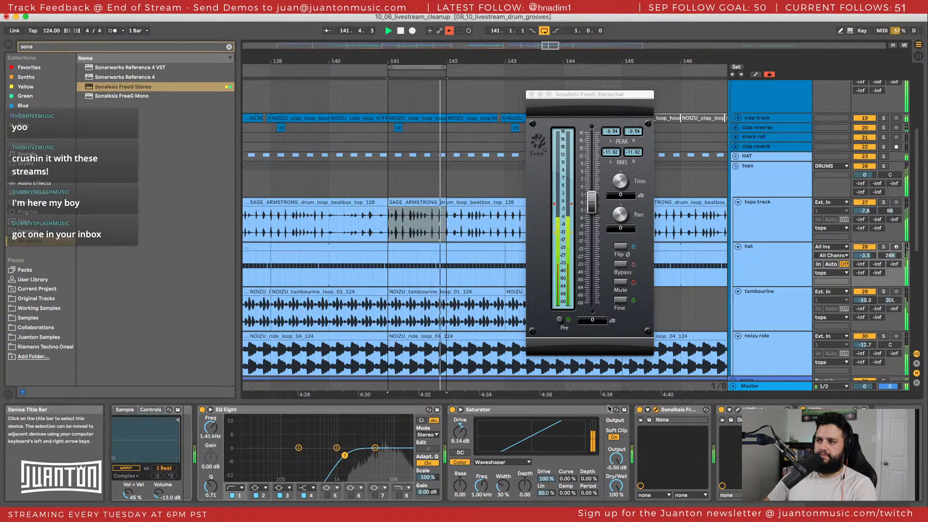
{"action": "key", "text": "0"}
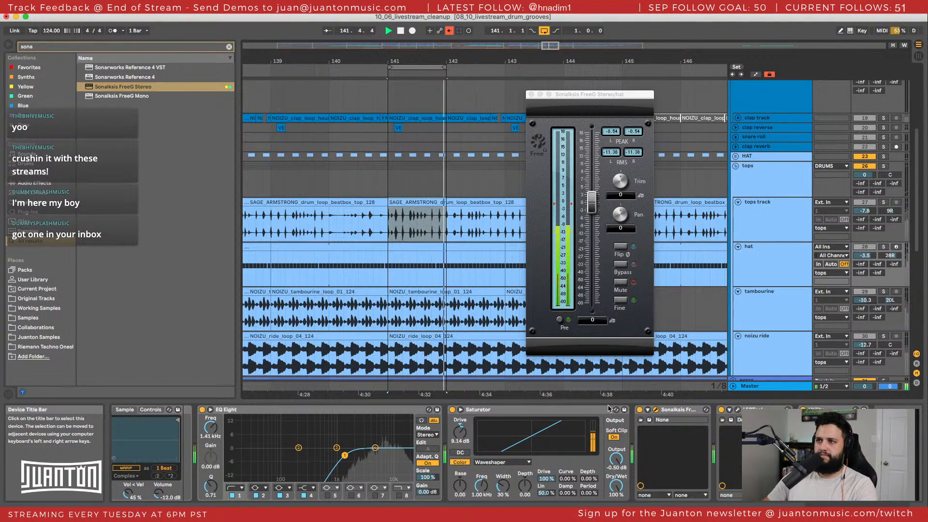
{"action": "key", "text": "0"}
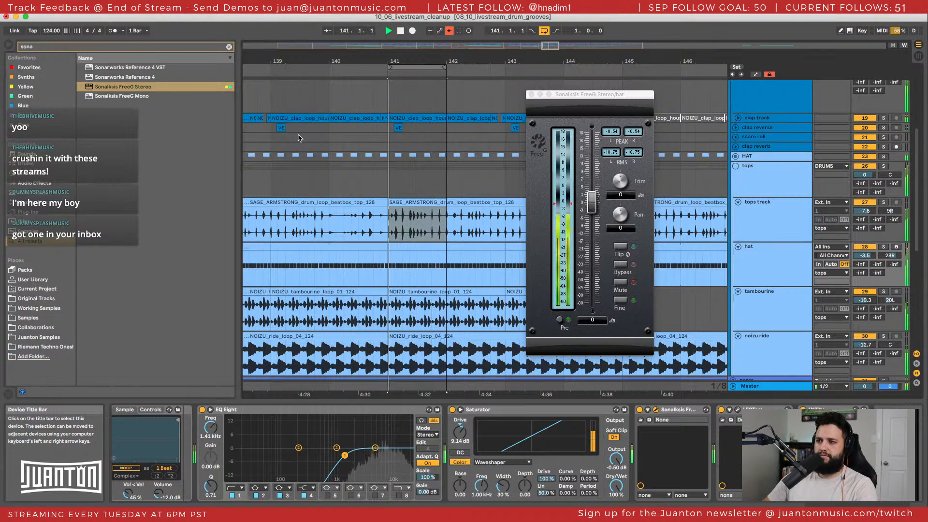
{"action": "key", "text": "0"}
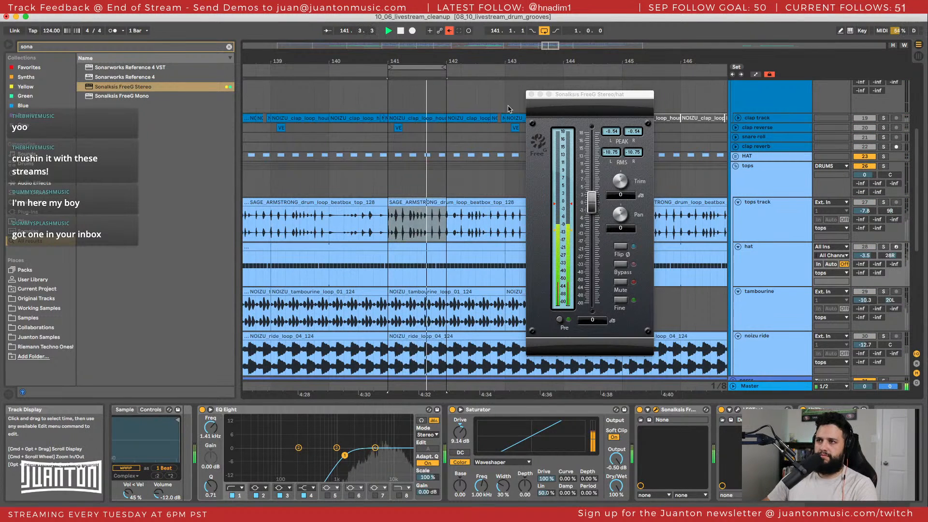
{"action": "key", "text": "0"}
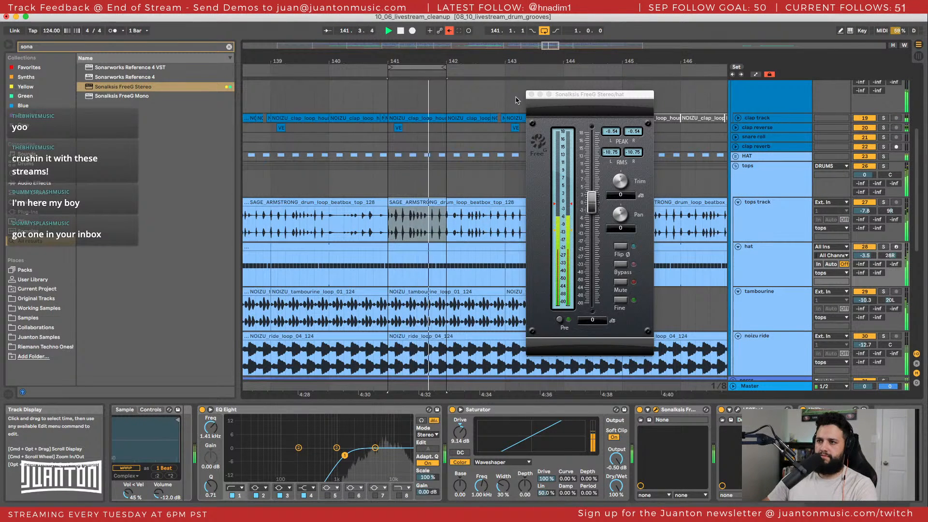
{"action": "left_click", "coordinate": [531, 94]}
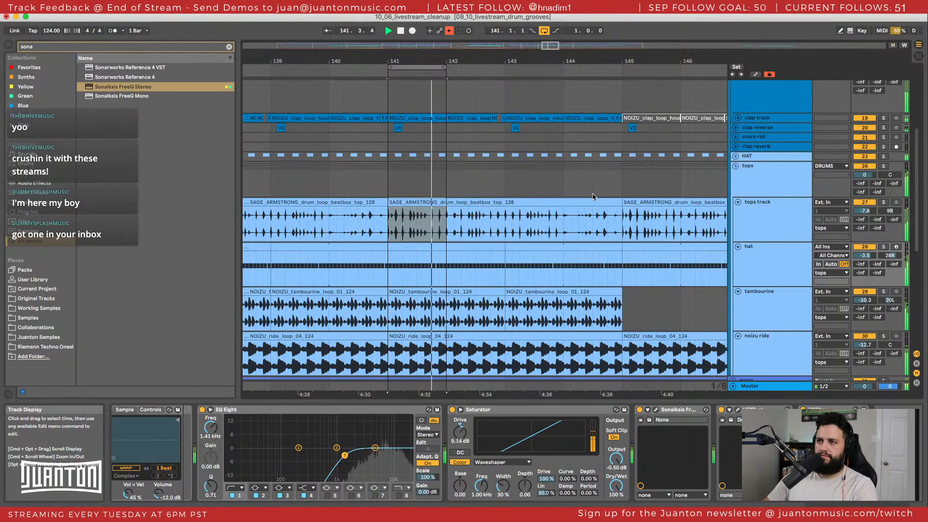
Stop playback and collapse the tops, CLAP and DRUMS groups.
{"action": "left_click", "coordinate": [735, 165]}
{"action": "scroll", "coordinate": [744, 183], "scroll_direction": "up", "scroll_amount": 5}
{"action": "left_click", "coordinate": [734, 145]}
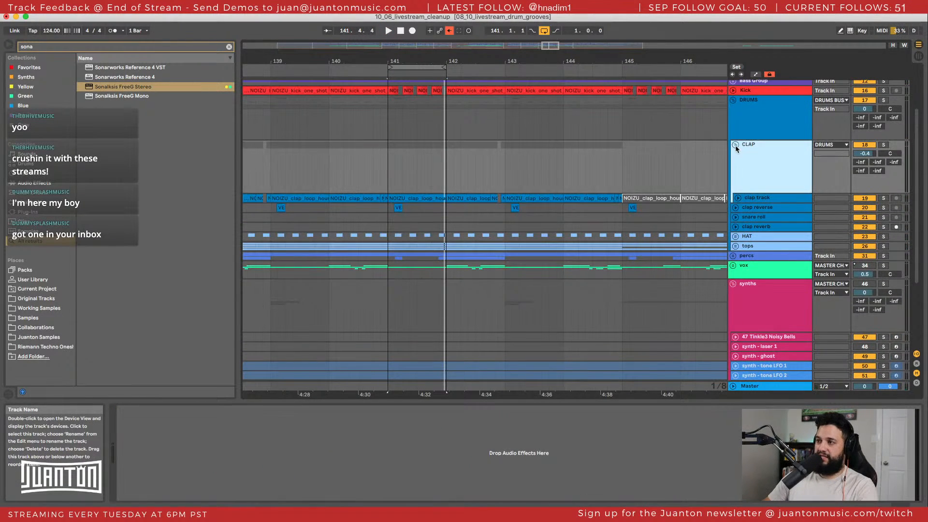
{"action": "left_click", "coordinate": [761, 131]}
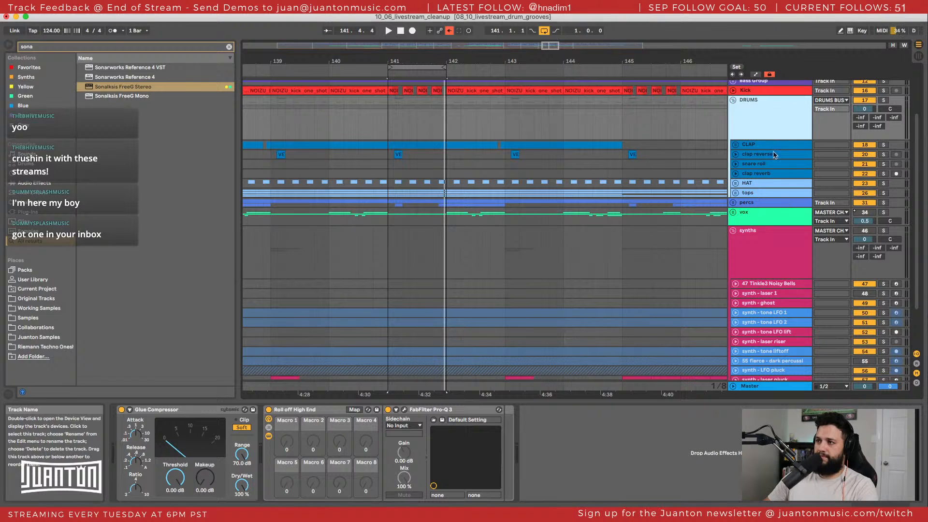
{"action": "left_click", "coordinate": [733, 100]}
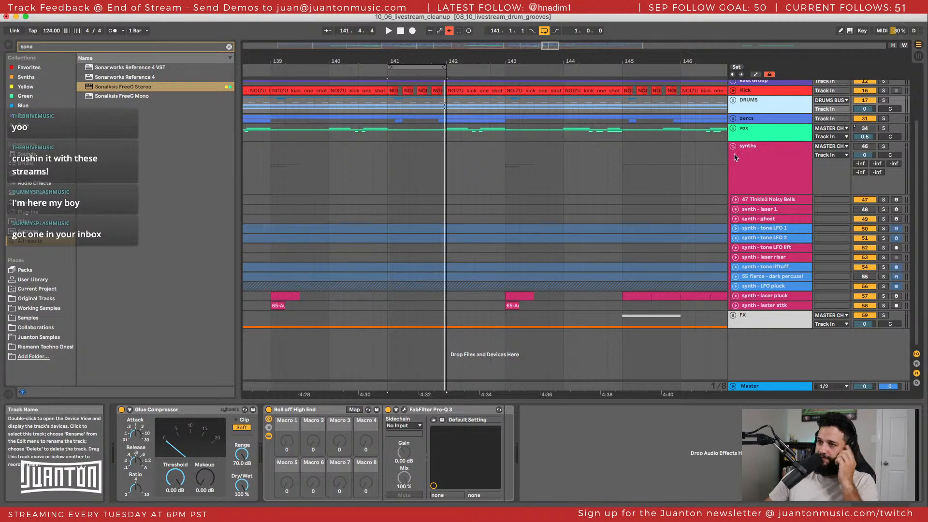
Play the loop and compare the full mix with the reference track by switching the REFs solo on and off.
{"action": "scroll", "coordinate": [734, 152], "scroll_direction": "up", "scroll_amount": 3}
{"action": "key", "text": "space"}
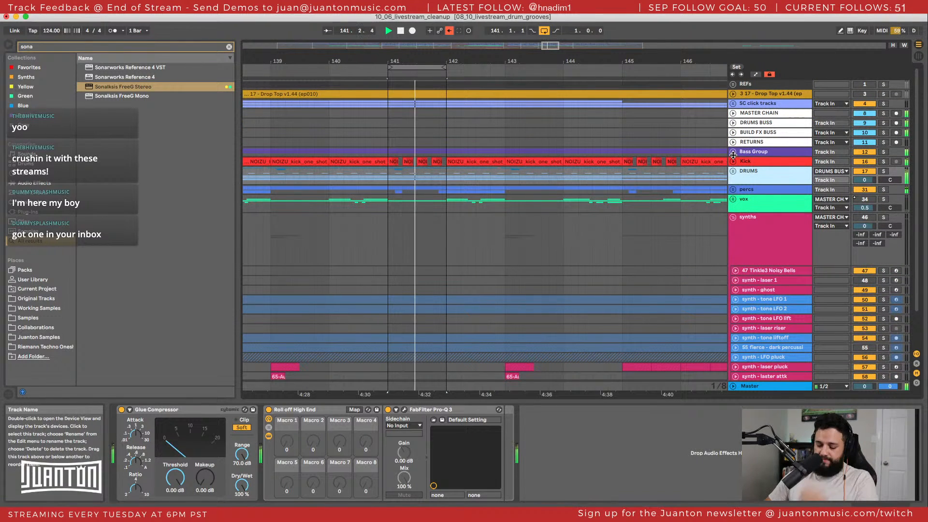
{"action": "key", "text": "s"}
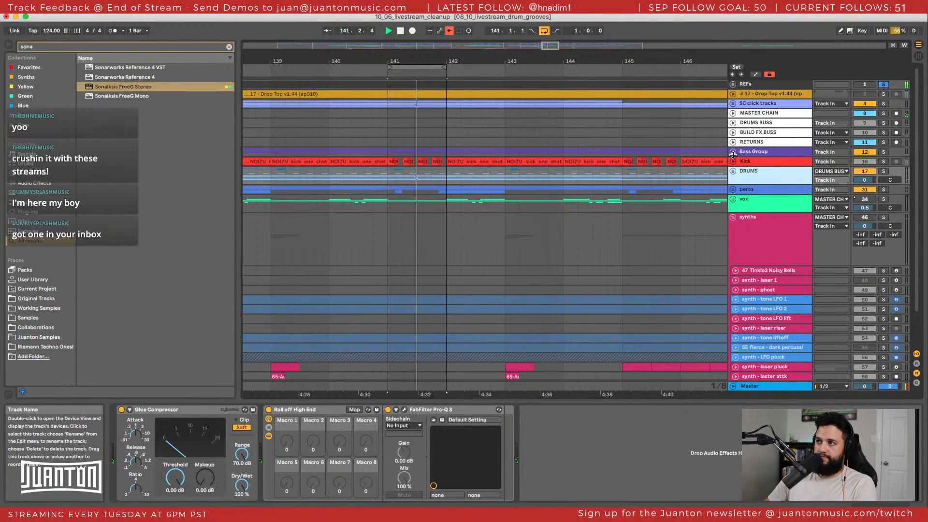
{"action": "key", "text": "s"}
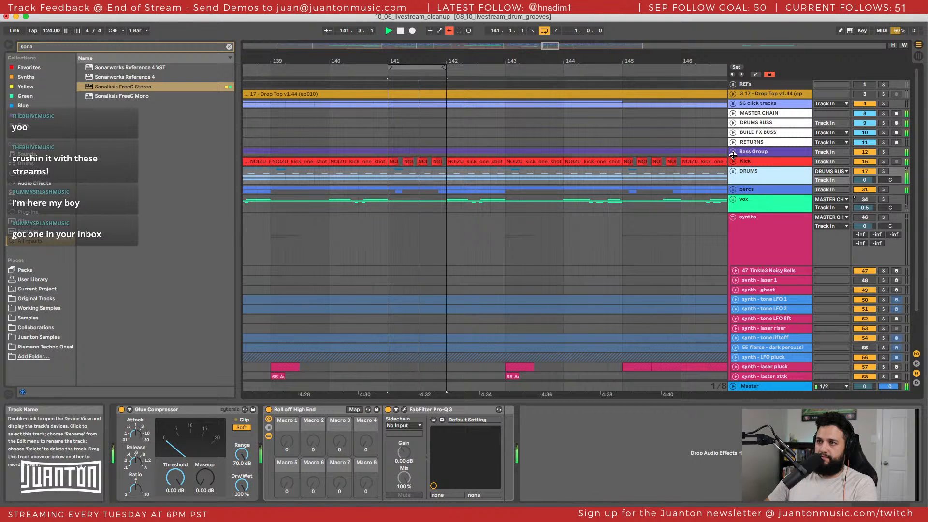
{"action": "key", "text": "s"}
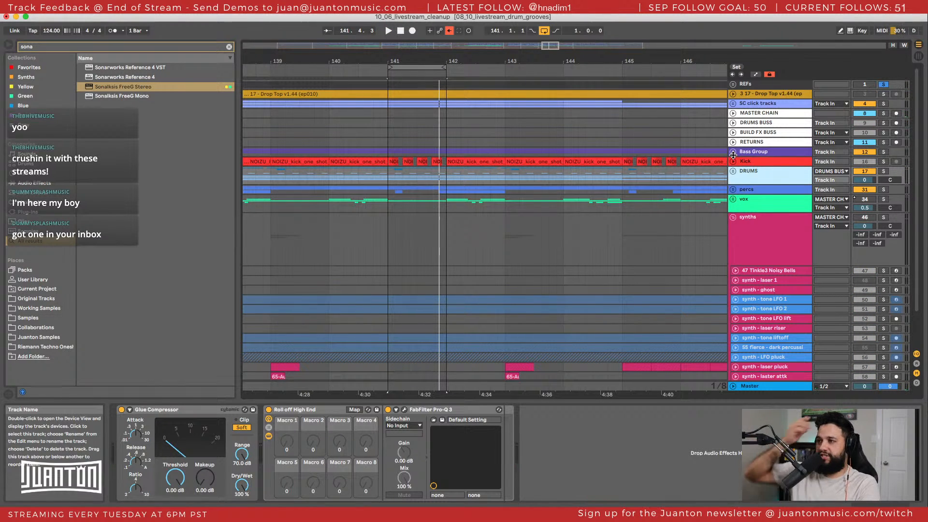
Expand the percs group and briefly unfold its first perc track to examine the percussion loop's waveform.
{"action": "scroll", "coordinate": [732, 156], "scroll_direction": "down", "scroll_amount": 3}
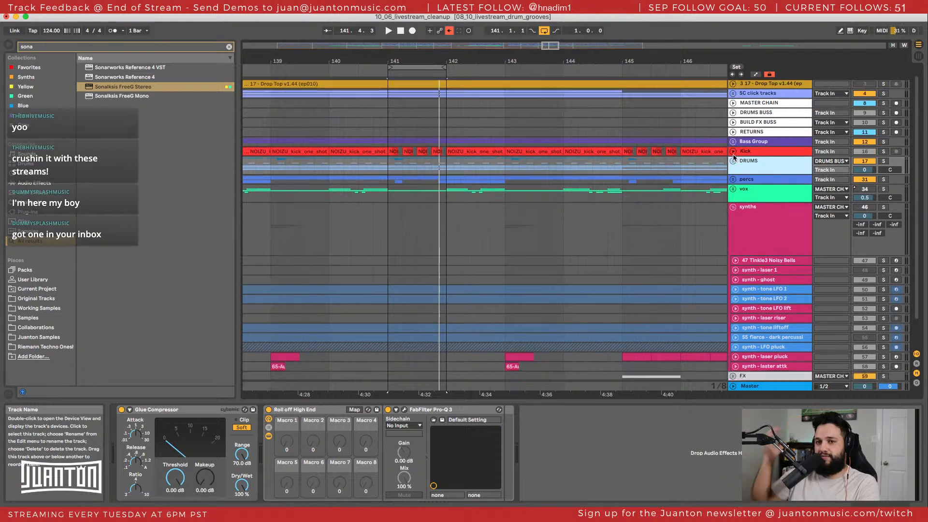
{"action": "left_click", "coordinate": [733, 148]}
{"action": "scroll", "coordinate": [717, 193], "scroll_direction": "down", "scroll_amount": 3}
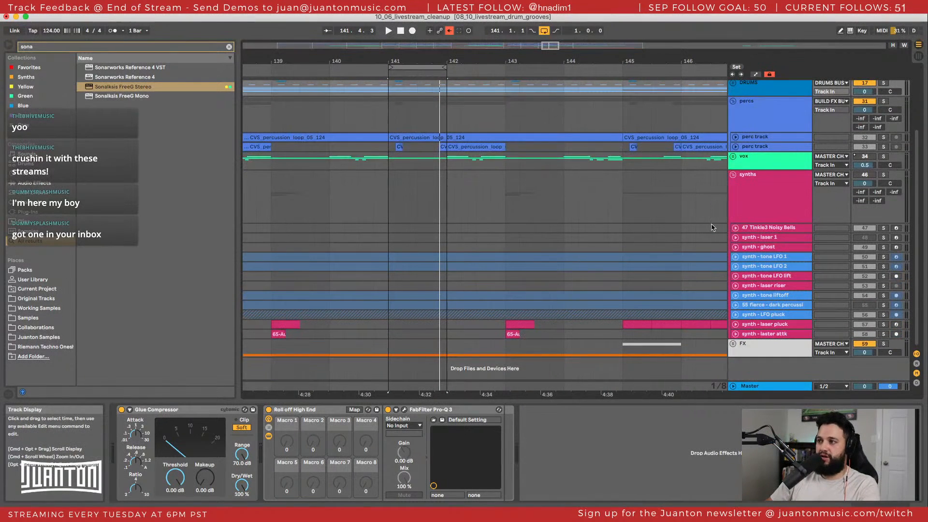
{"action": "scroll", "coordinate": [711, 227], "scroll_direction": "up", "scroll_amount": 1}
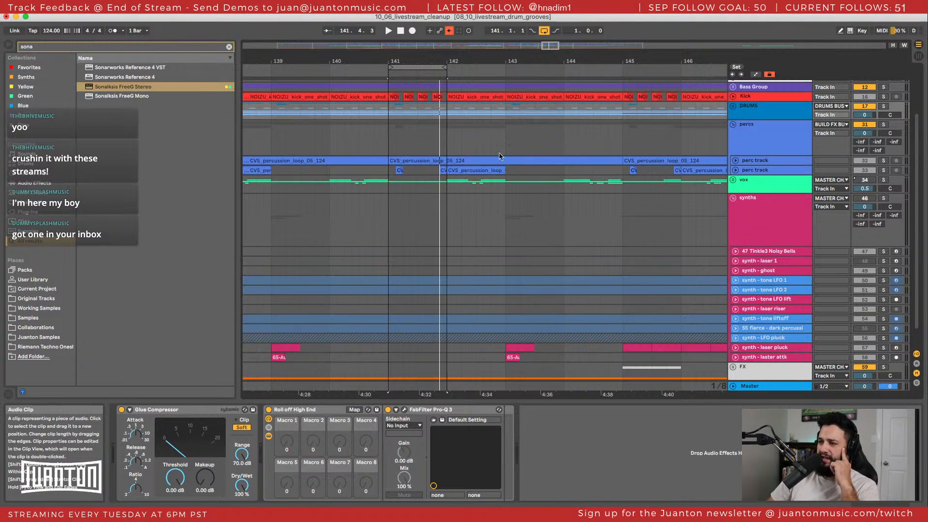
{"action": "left_click", "coordinate": [735, 160]}
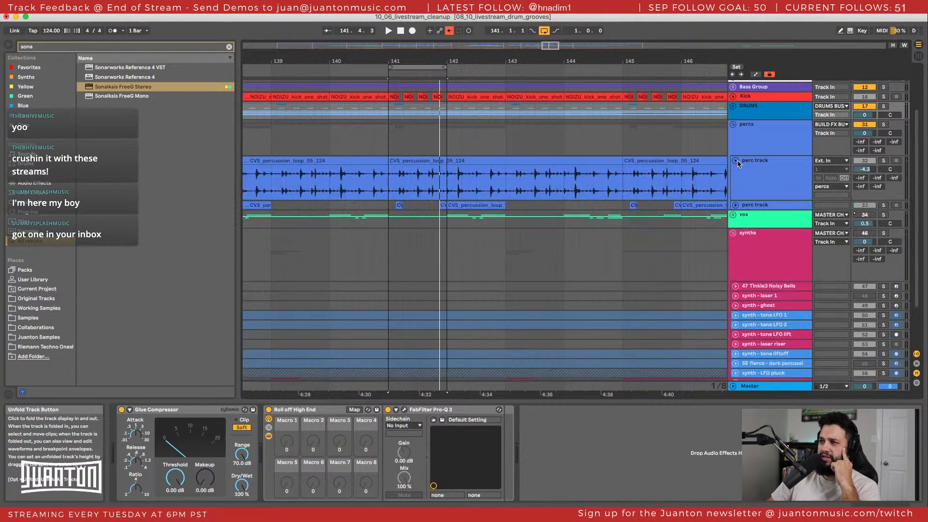
{"action": "left_click", "coordinate": [735, 161]}
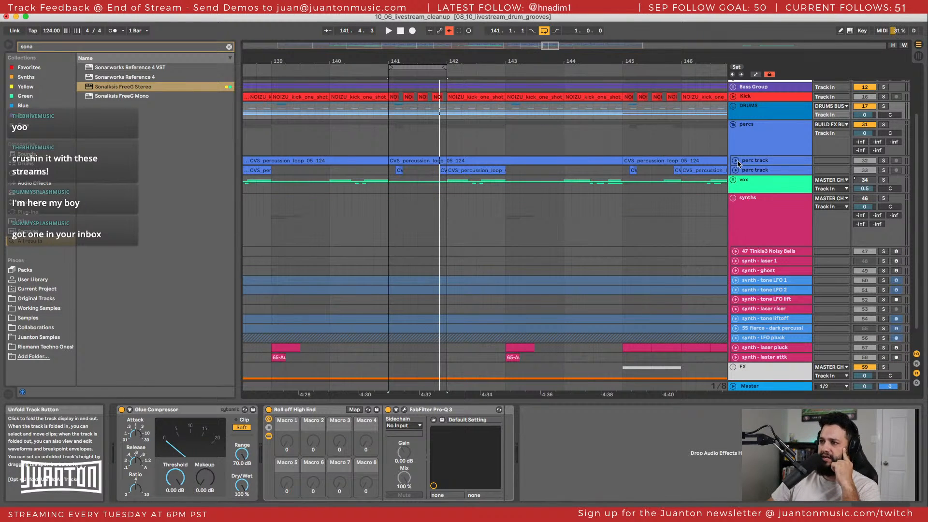
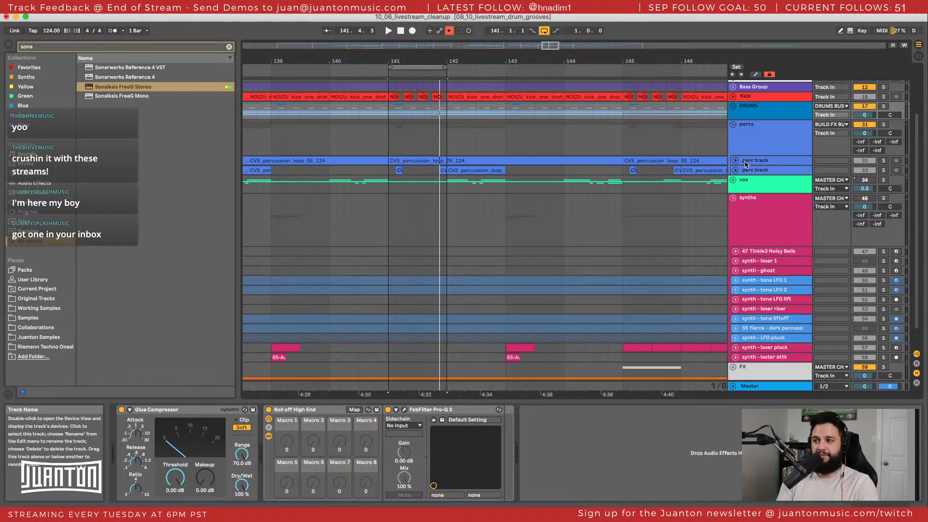
Review the device chains of the first perc track, the DRUMS group, the snare roll and the HAT group.
{"action": "left_click", "coordinate": [745, 164]}
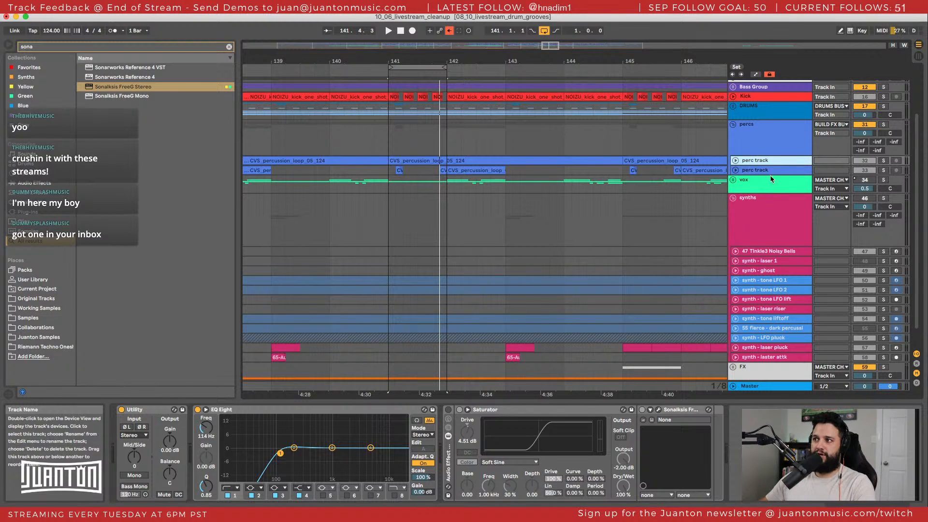
{"action": "scroll", "coordinate": [756, 140], "scroll_direction": "up", "scroll_amount": 3}
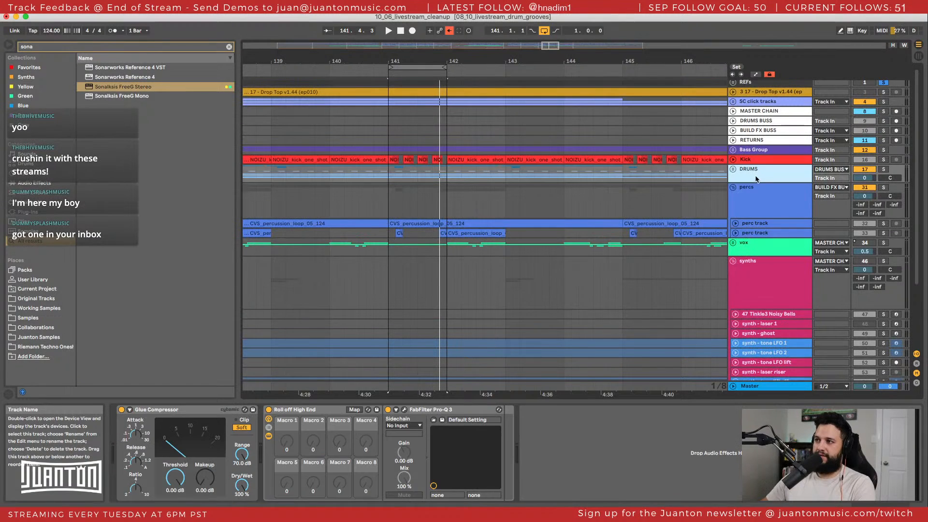
{"action": "left_click", "coordinate": [756, 172]}
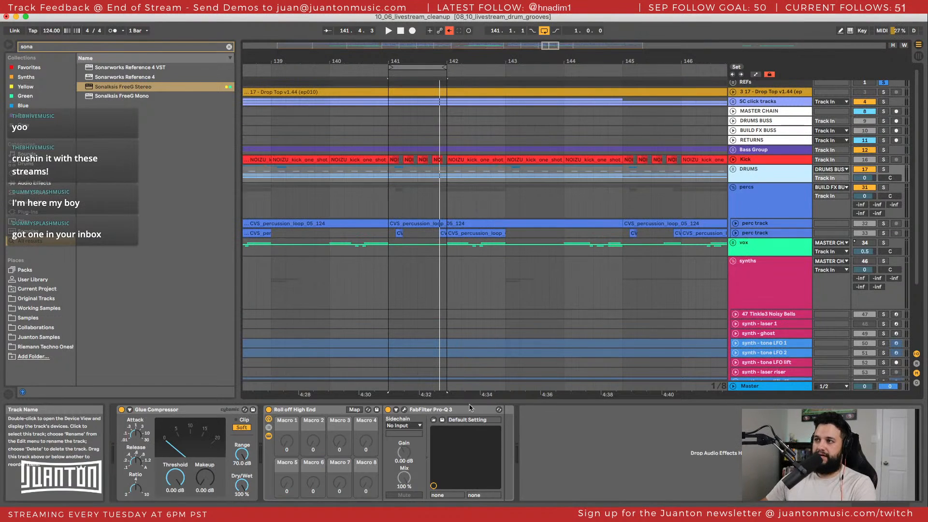
{"action": "left_click", "coordinate": [731, 170]}
{"action": "scroll", "coordinate": [752, 217], "scroll_direction": "down", "scroll_amount": 4}
{"action": "left_click", "coordinate": [753, 130]}
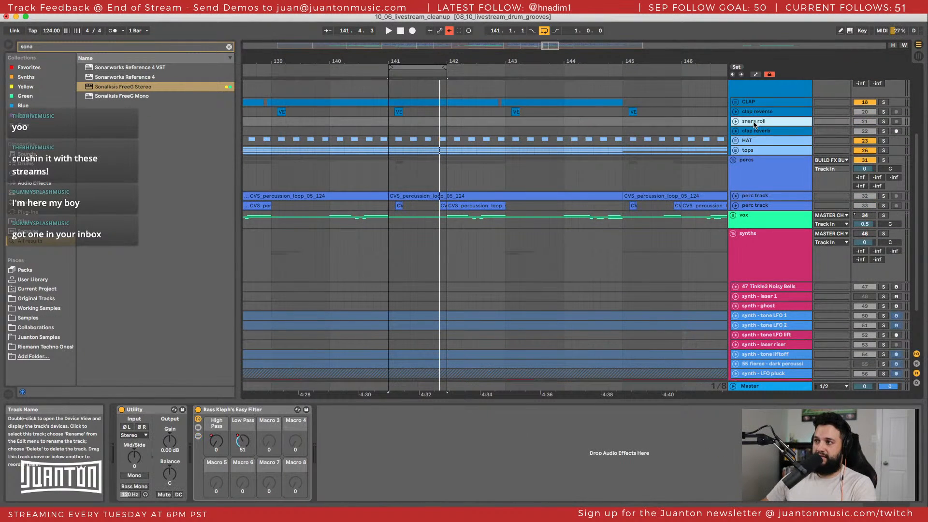
{"action": "left_click", "coordinate": [756, 139]}
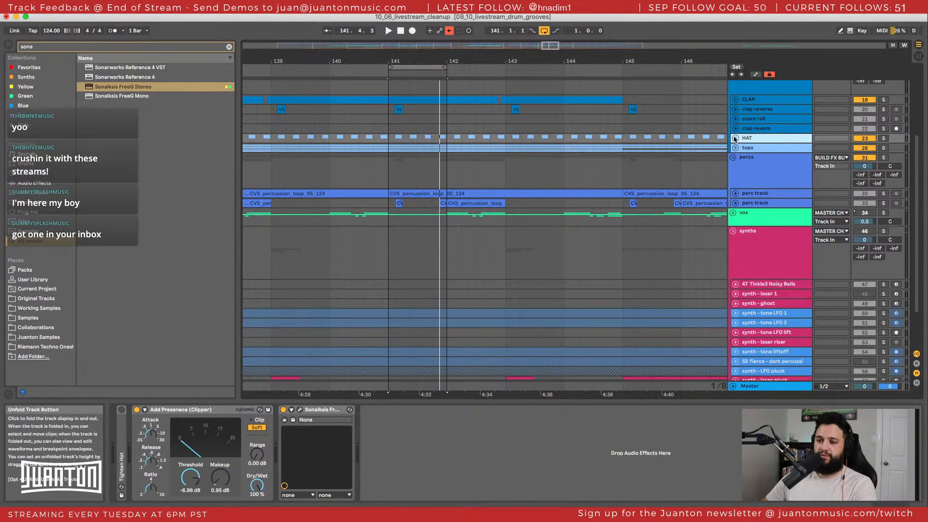
Expand the tops group inside DRUMS to show its tops, hat, tambourine and ride tracks.
{"action": "left_click", "coordinate": [735, 137]}
{"action": "scroll", "coordinate": [738, 133], "scroll_direction": "down", "scroll_amount": 1}
{"action": "left_click", "coordinate": [735, 123]}
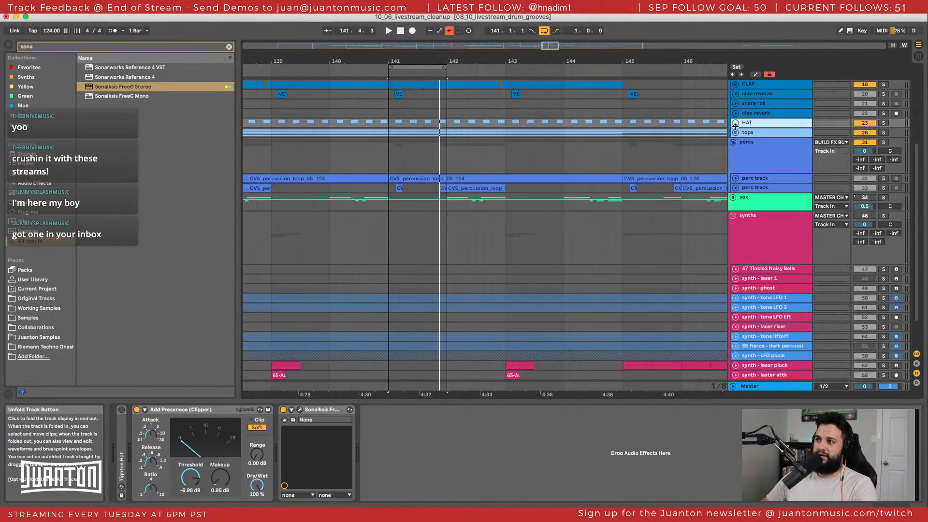
{"action": "left_click", "coordinate": [735, 131]}
{"action": "scroll", "coordinate": [766, 217], "scroll_direction": "down", "scroll_amount": 4}
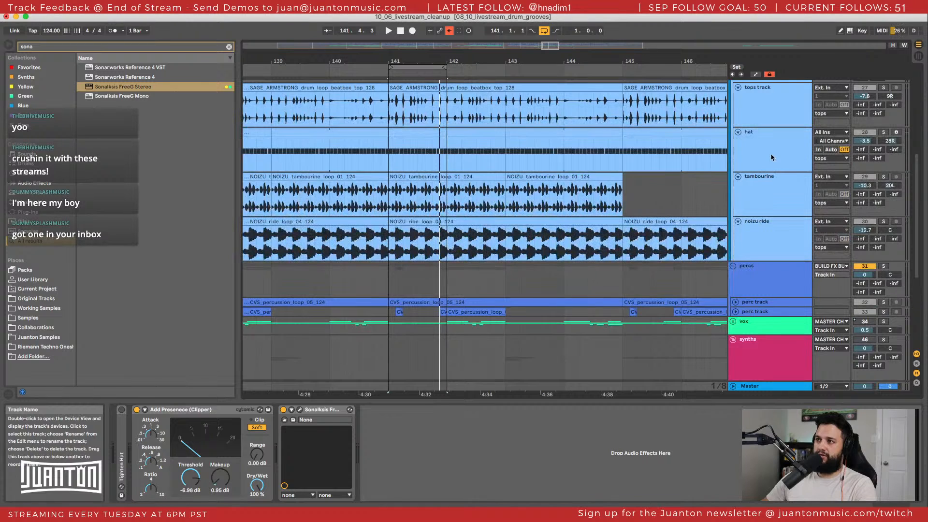
Check the hat and tambourine device chains, and select the hat track's Saturator and FreeG devices together.
{"action": "left_click", "coordinate": [771, 154]}
{"action": "left_click", "coordinate": [773, 193]}
{"action": "scroll", "coordinate": [779, 230], "scroll_direction": "down", "scroll_amount": 1}
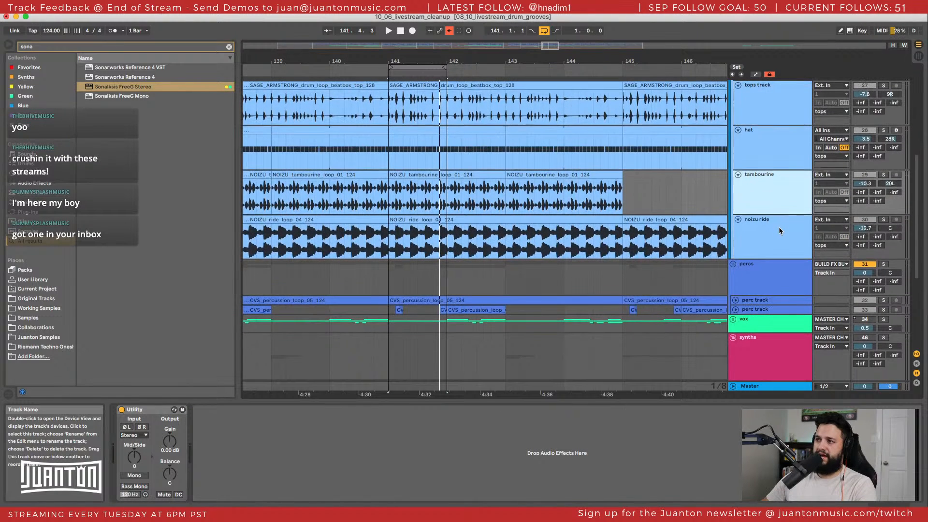
{"action": "left_click", "coordinate": [774, 145]}
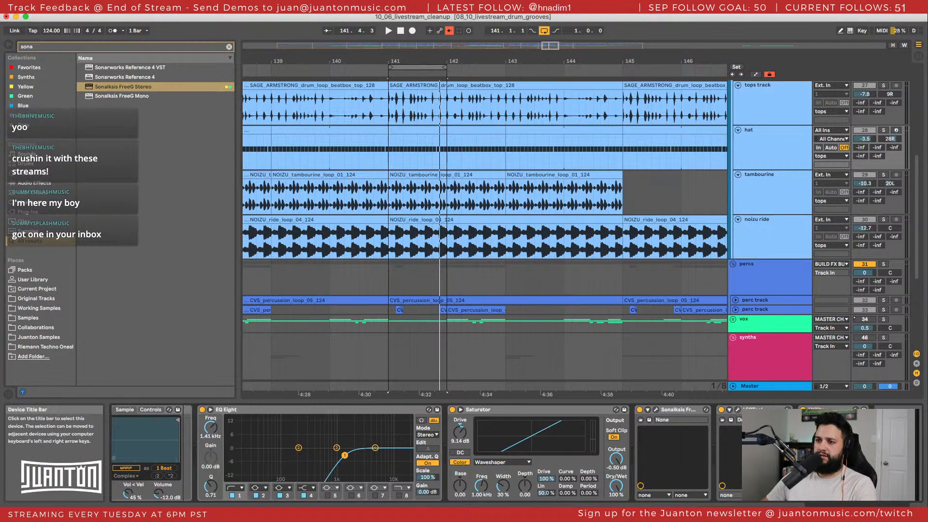
{"action": "left_click", "coordinate": [562, 412]}
{"action": "left_click", "coordinate": [670, 411], "text": "shift"}
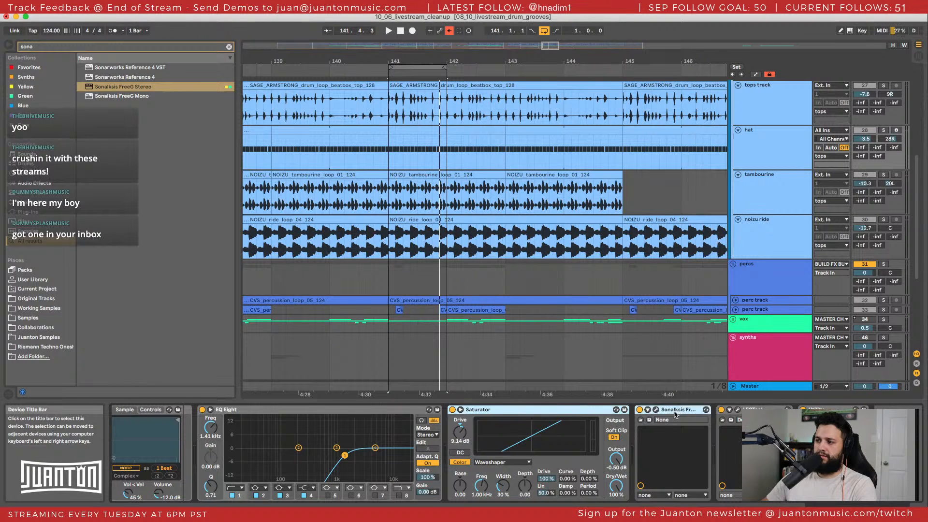
{"action": "scroll", "coordinate": [664, 412], "scroll_direction": "left", "scroll_amount": 1}
Show the tambourine's device chain and that of the first perc track in the percs group.
{"action": "left_click", "coordinate": [778, 201]}
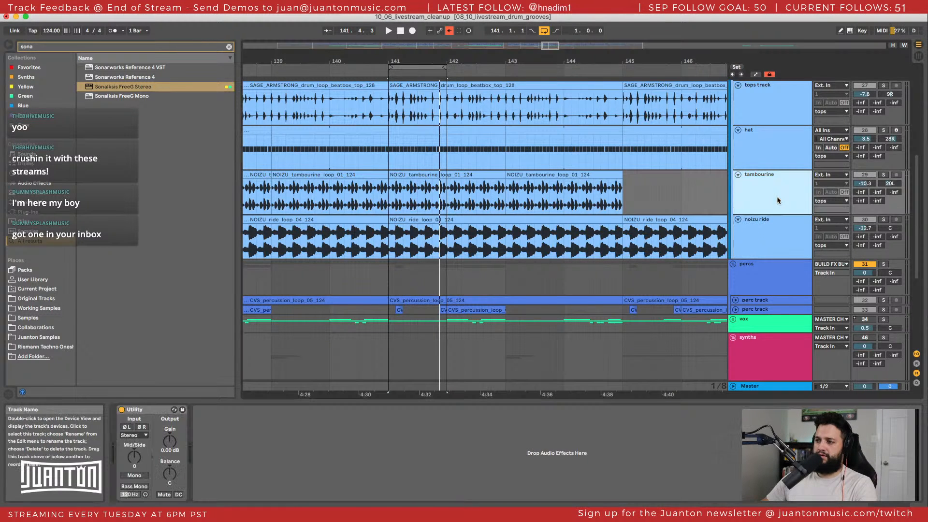
{"action": "scroll", "coordinate": [753, 294], "scroll_direction": "down", "scroll_amount": 1}
{"action": "left_click", "coordinate": [754, 294]}
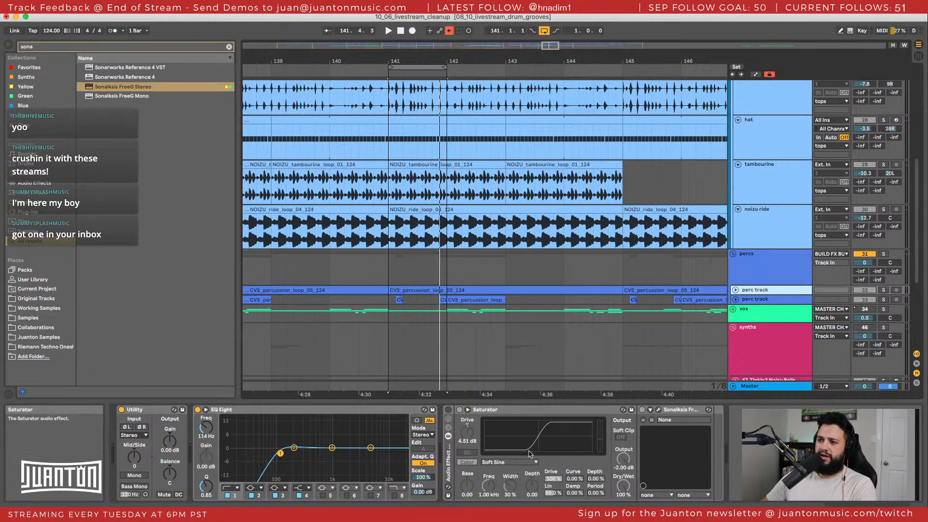
Open the perc track's FreeG meter and play the loop with the Saturator bypassed to check its level.
{"action": "left_click", "coordinate": [449, 467]}
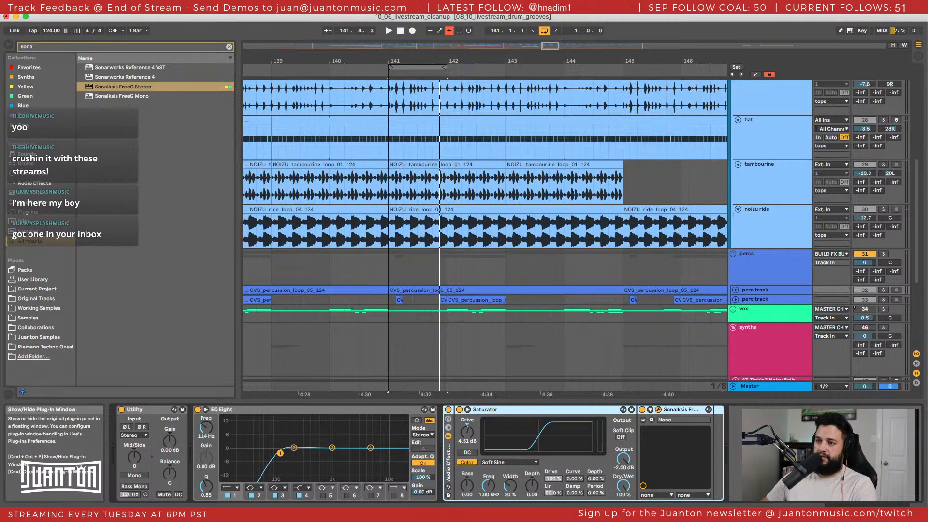
{"action": "left_click", "coordinate": [658, 409]}
{"action": "left_click_drag", "start_coordinate": [606, 215], "coordinate": [612, 125]}
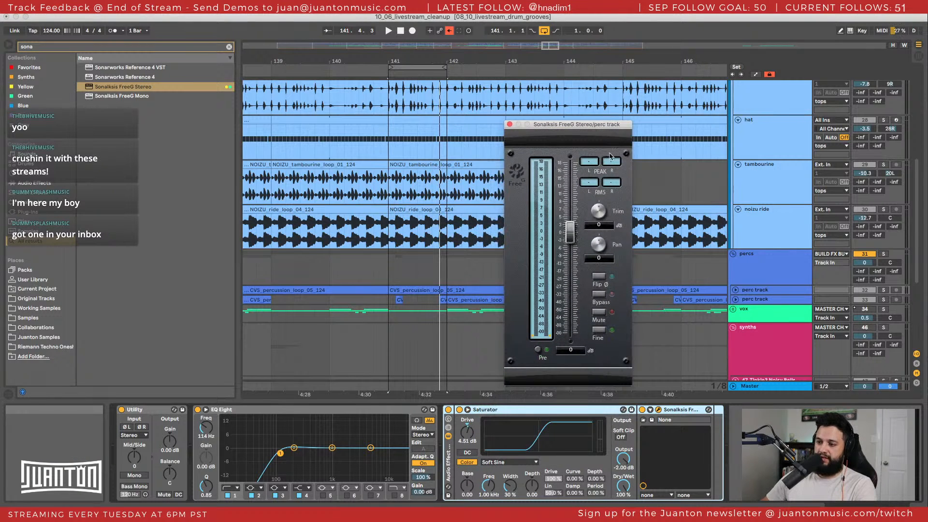
{"action": "left_click", "coordinate": [459, 409]}
{"action": "key", "text": "space"}
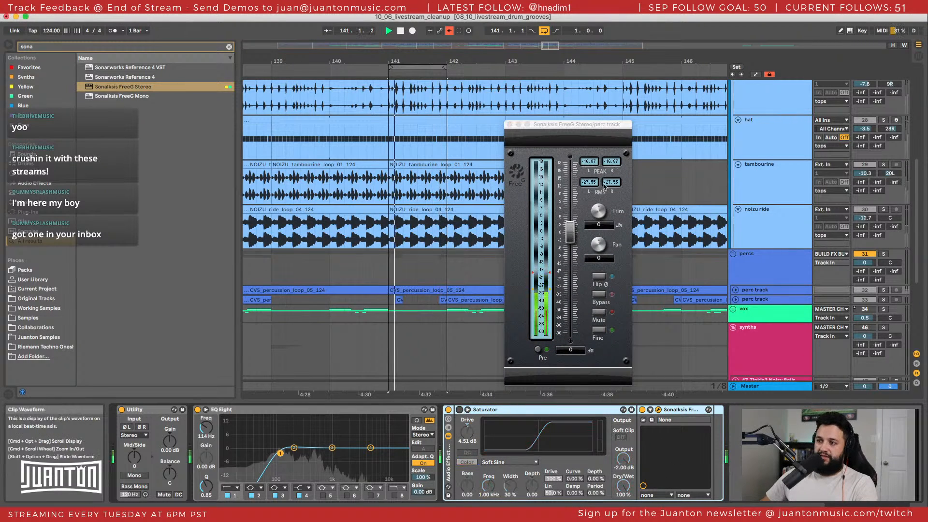
Turn on the perc track Saturator's Soft Clip, set its output to -3.20 dB and reset the FreeG meters.
{"action": "left_click", "coordinate": [620, 437]}
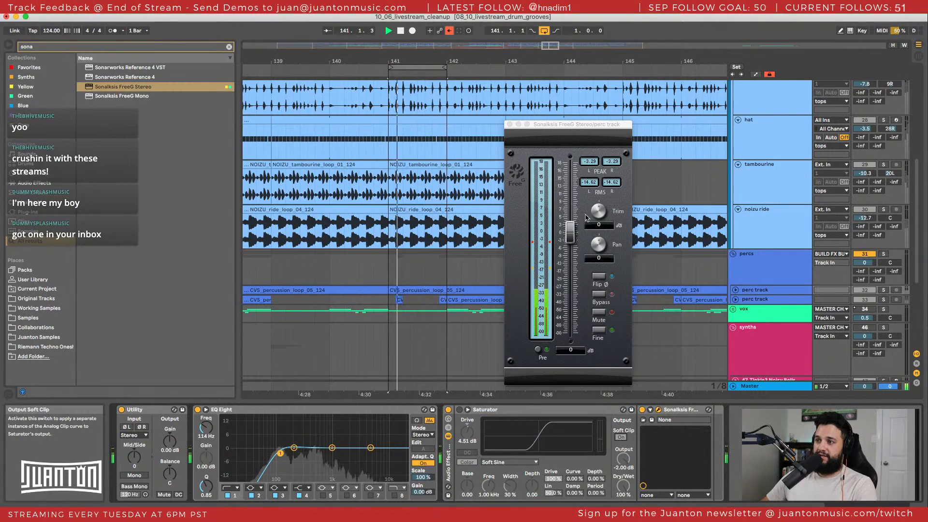
{"action": "left_click", "coordinate": [593, 165]}
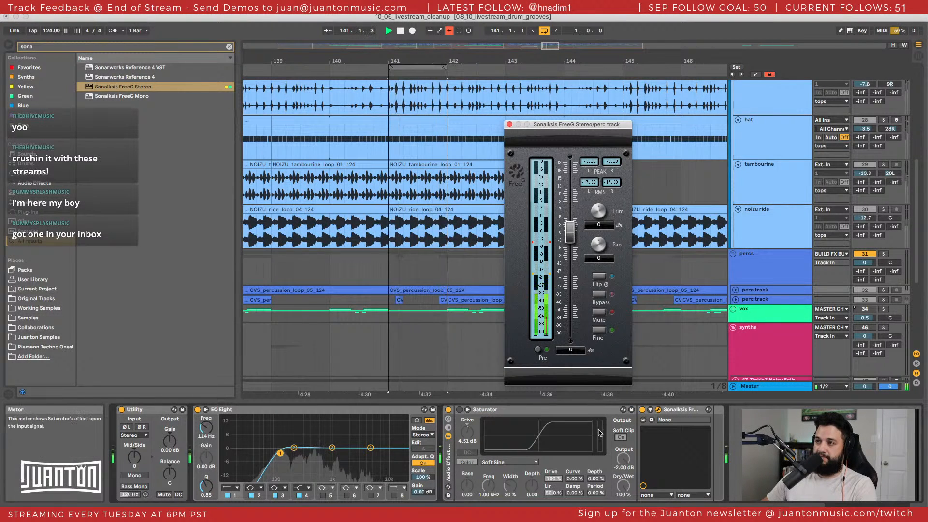
{"action": "key", "text": "space"}
{"action": "left_click", "coordinate": [459, 410]}
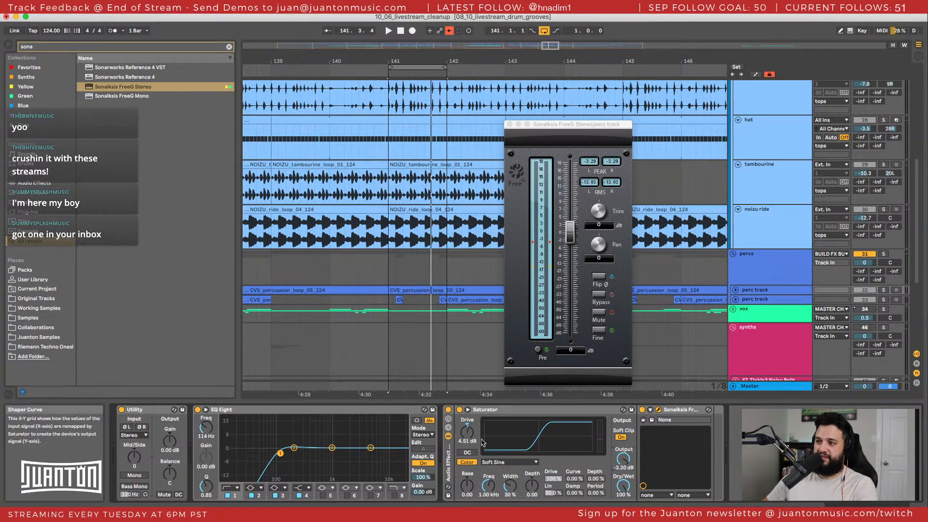
{"action": "left_click", "coordinate": [586, 163]}
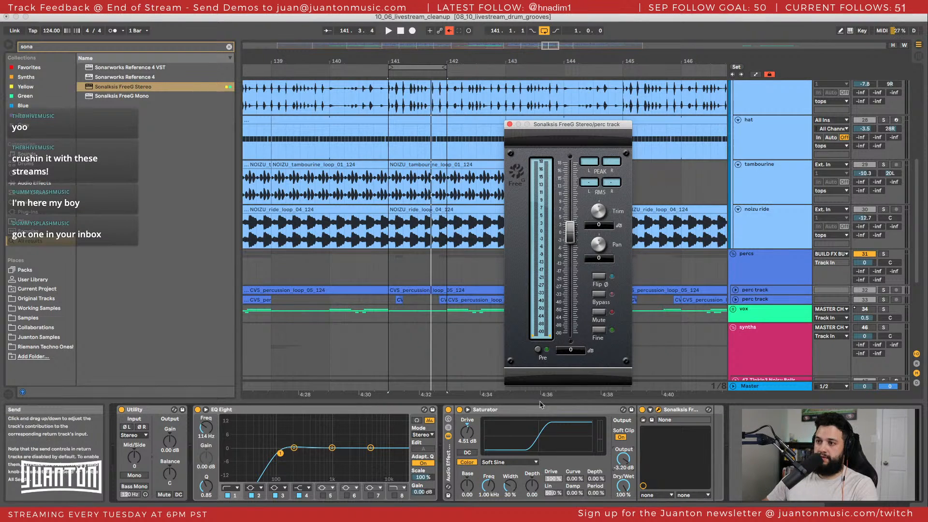
Reset the Saturator's drive to 0 dB and audition the first perc track soloed, ending with the solo off.
{"action": "left_click", "coordinate": [466, 432]}
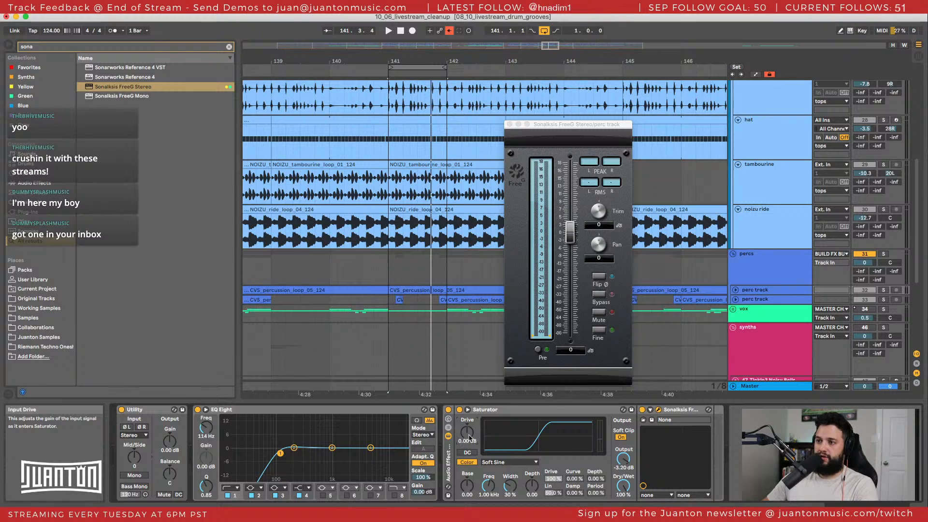
{"action": "left_click", "coordinate": [883, 288]}
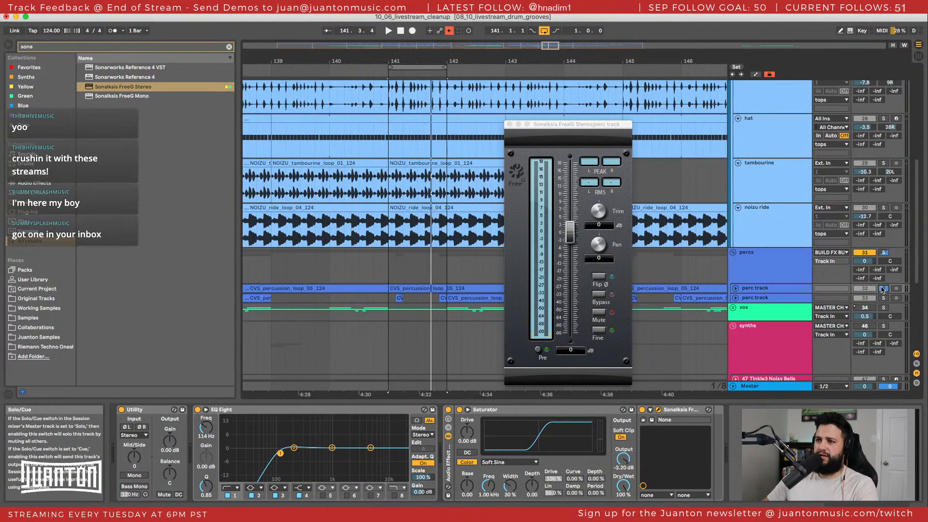
{"action": "key", "text": "space"}
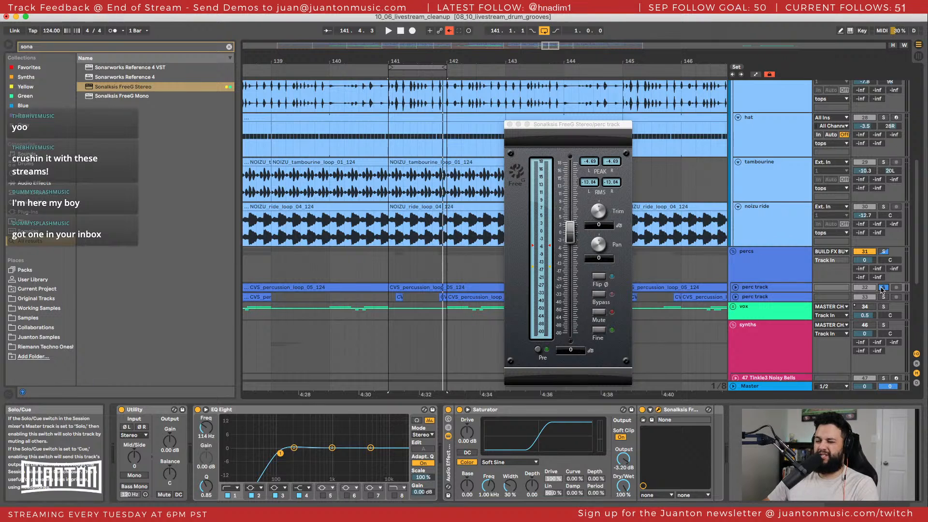
{"action": "left_click", "coordinate": [882, 290]}
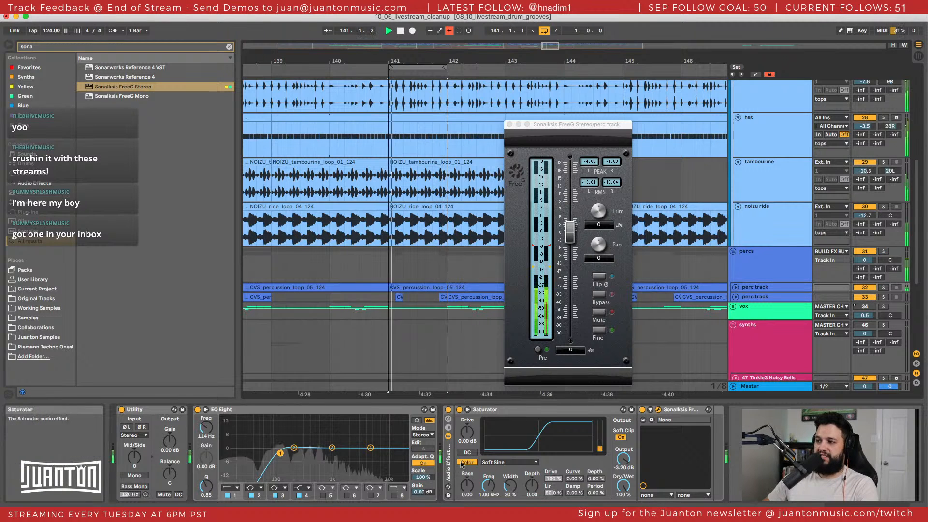
Raise the Saturator's drive to 7.43 dB while trying the Digital Clip and Waveshaper curves.
{"action": "left_click_drag", "start_coordinate": [467, 432], "coordinate": [467, 423]}
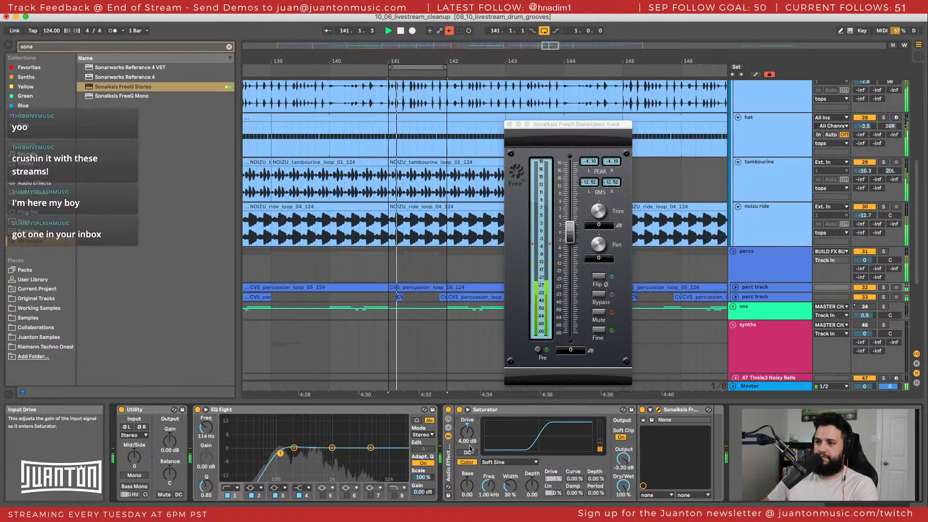
{"action": "left_click", "coordinate": [502, 462]}
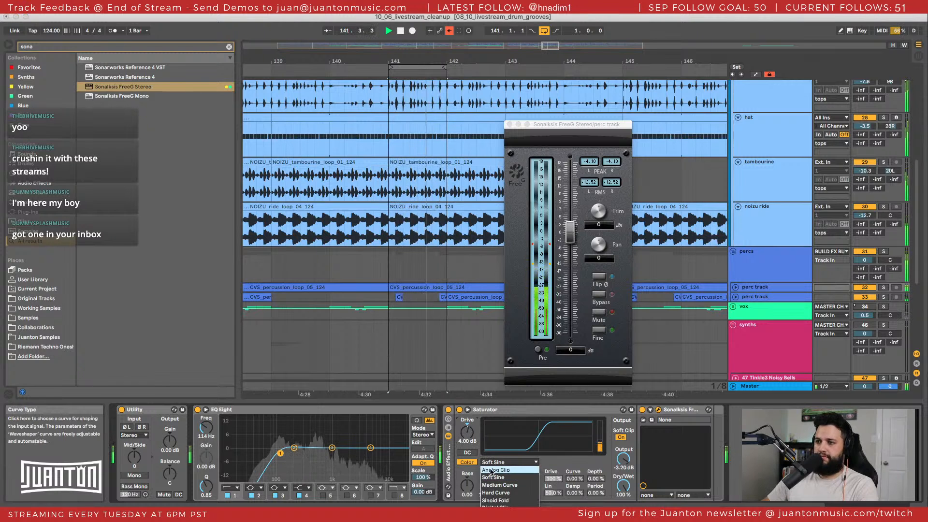
{"action": "left_click", "coordinate": [503, 505]}
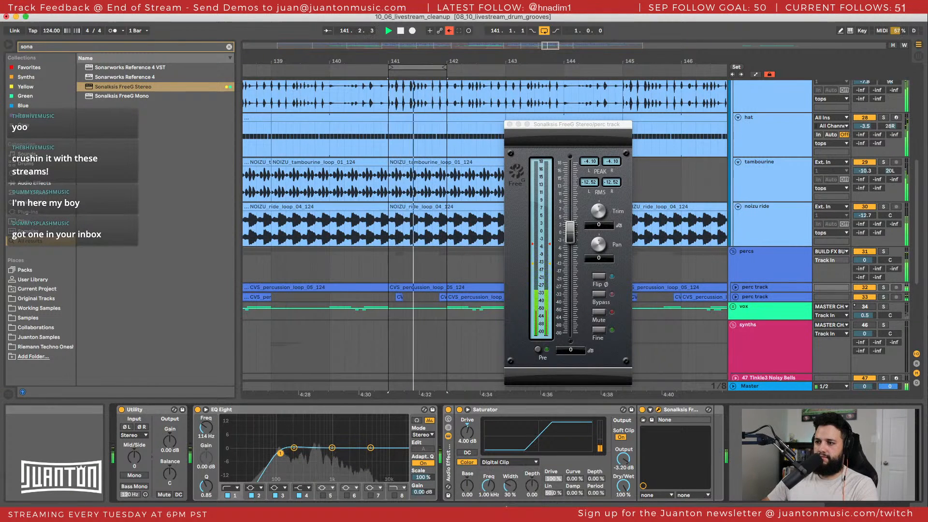
{"action": "left_click", "coordinate": [490, 463]}
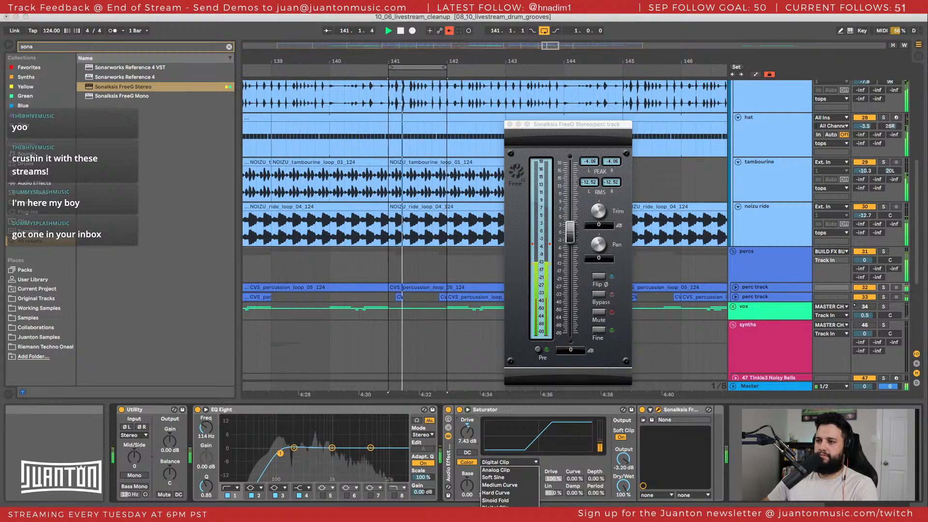
{"action": "left_click", "coordinate": [502, 514]}
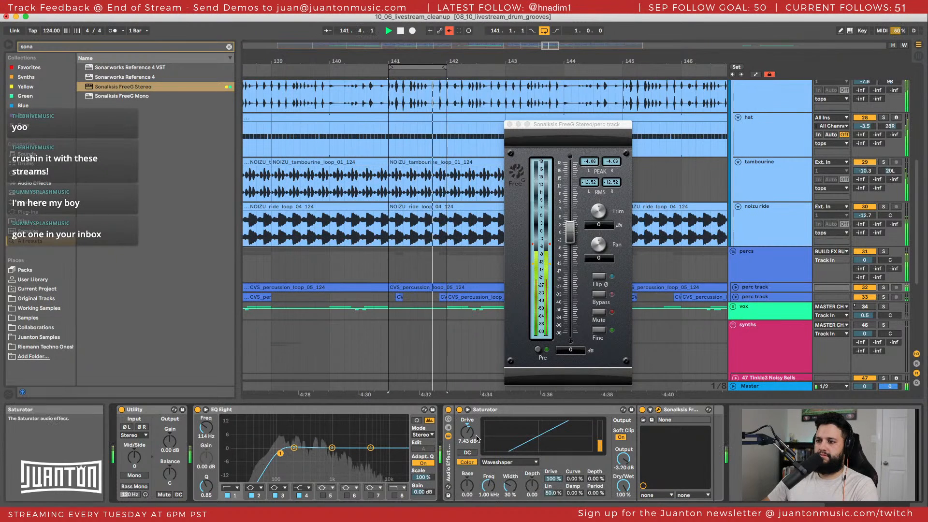
Set the perc track Saturator's curve to Analog Clip and its drive to 8.00 dB.
{"action": "left_click", "coordinate": [492, 463]}
{"action": "left_click", "coordinate": [498, 468]}
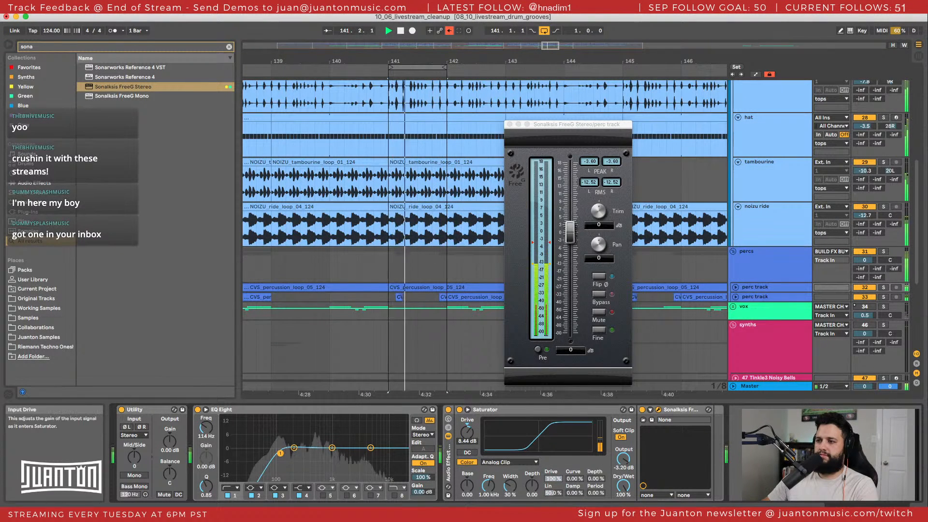
{"action": "left_click_drag", "start_coordinate": [467, 432], "coordinate": [467, 438]}
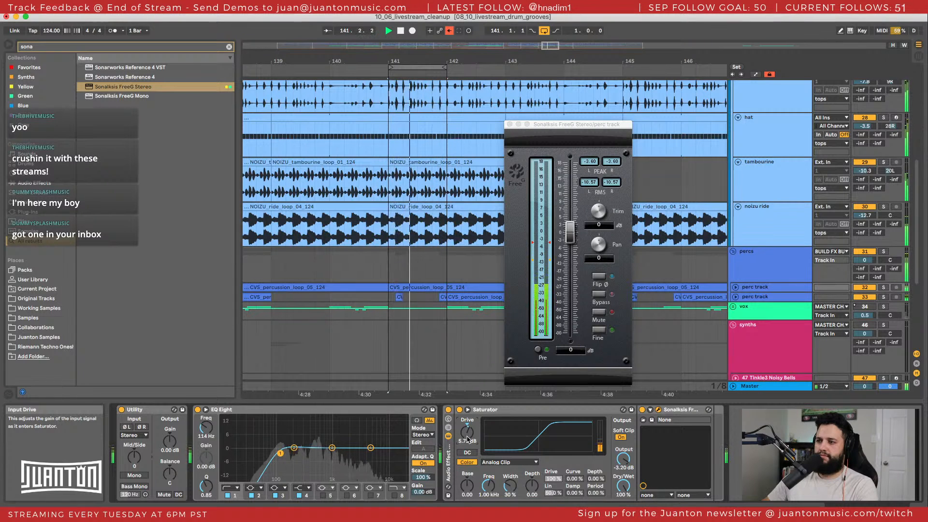
{"action": "left_click", "coordinate": [271, 409]}
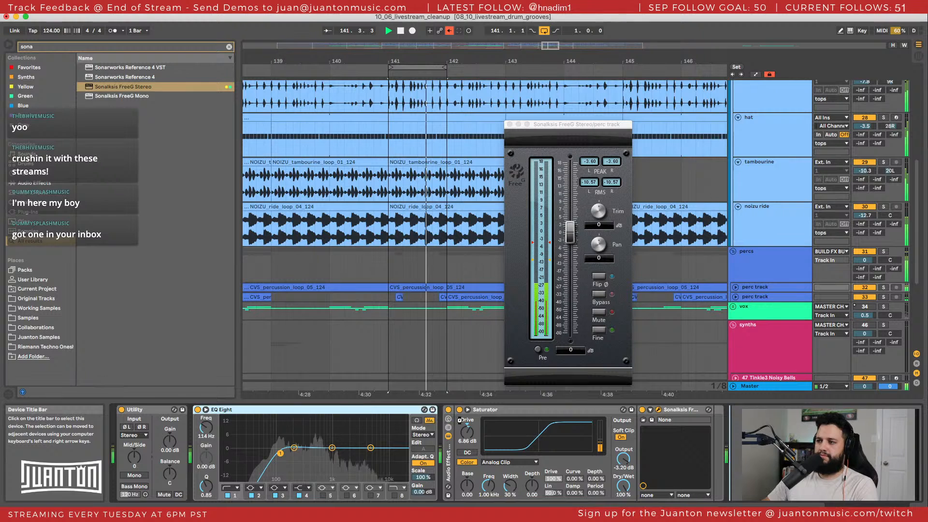
{"action": "left_click_drag", "start_coordinate": [359, 432], "coordinate": [359, 436]}
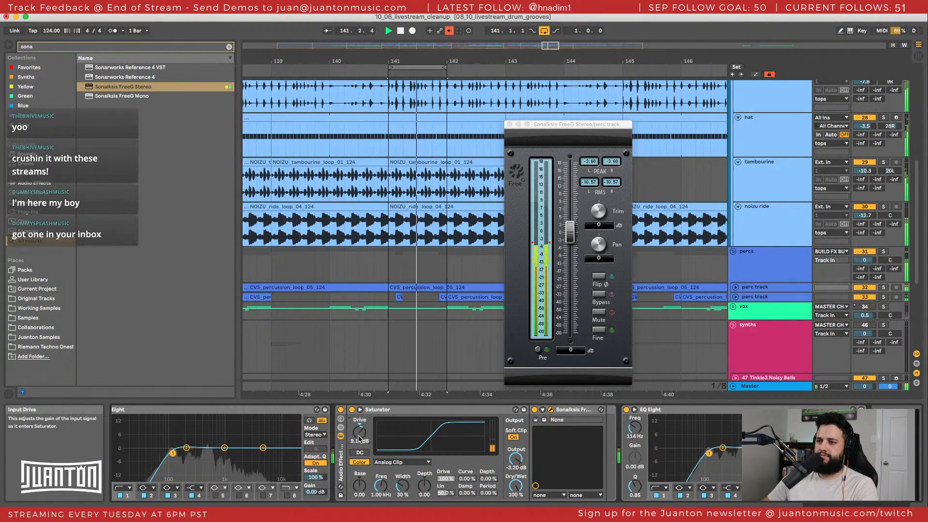
{"action": "scroll", "coordinate": [361, 438], "scroll_direction": "left", "scroll_amount": 1}
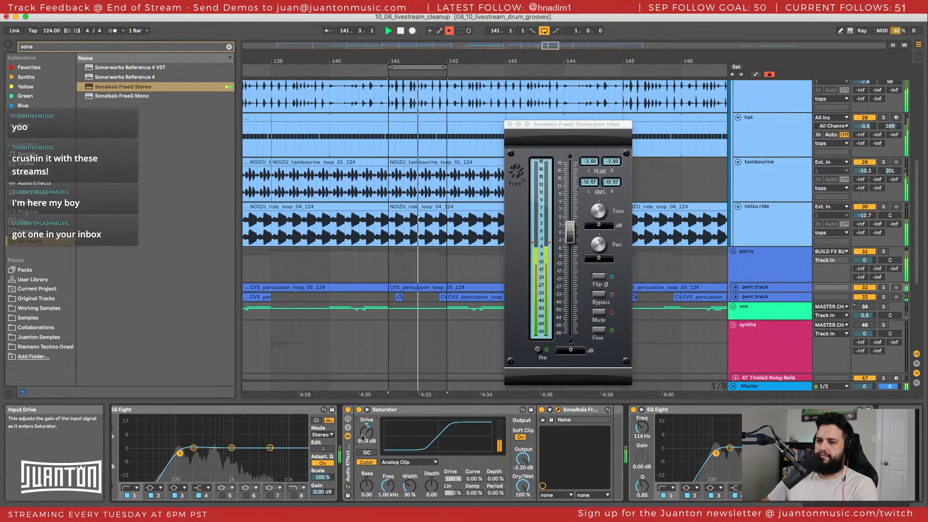
{"action": "left_click_drag", "start_coordinate": [362, 437], "coordinate": [362, 442]}
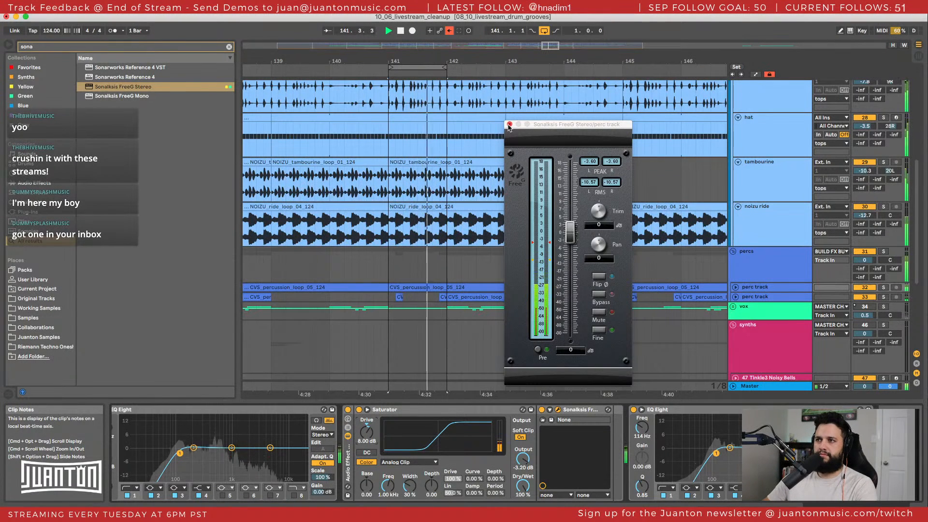
Solo the first perc track, audition it, and unfold it in the arrangement.
{"action": "key", "text": "space"}
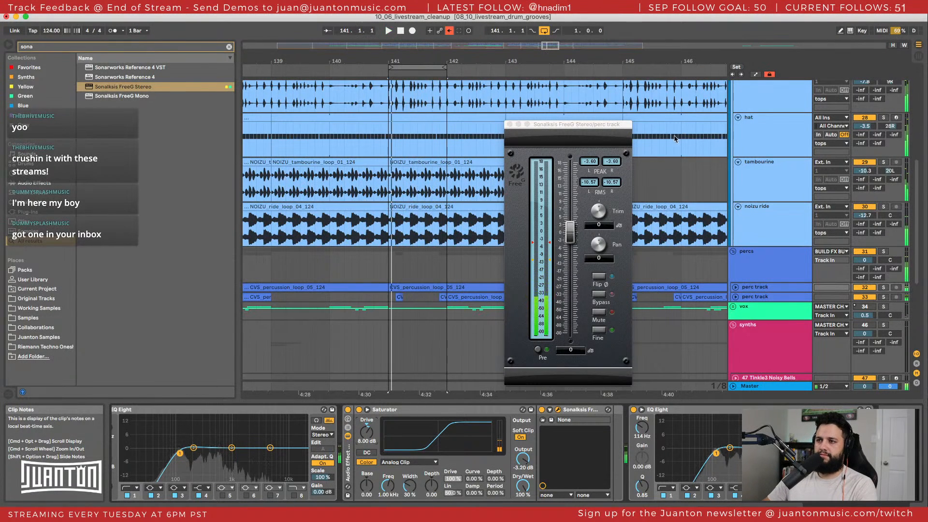
{"action": "left_click", "coordinate": [872, 288]}
{"action": "key", "text": "space"}
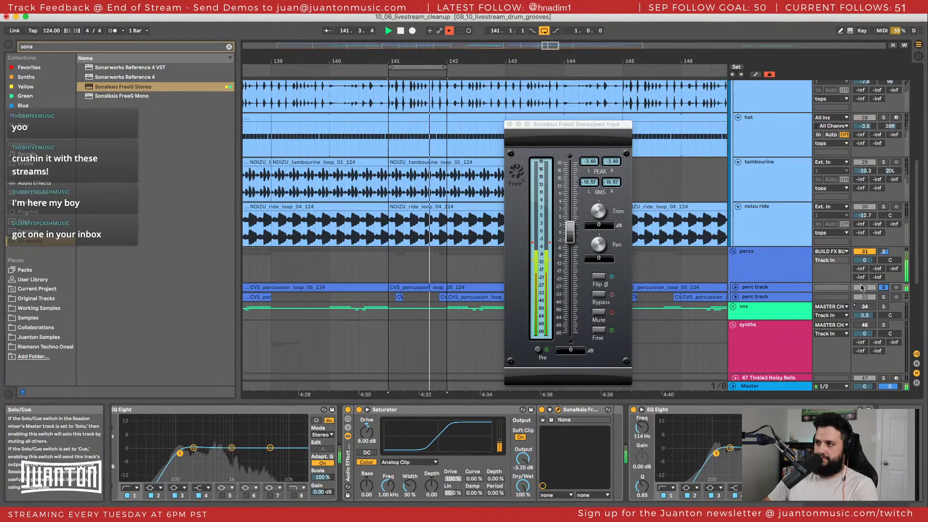
{"action": "key", "text": "space"}
{"action": "left_click", "coordinate": [758, 288]}
{"action": "left_click", "coordinate": [735, 288]}
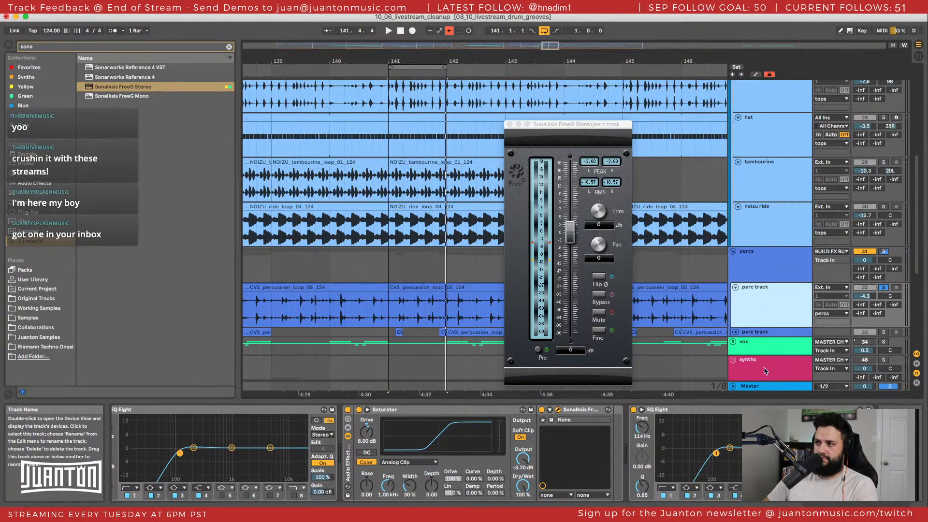
Clear the browser search and add the Soundtoys PanMan VST plug-in to the first perc track.
{"action": "key", "text": "super+f"}
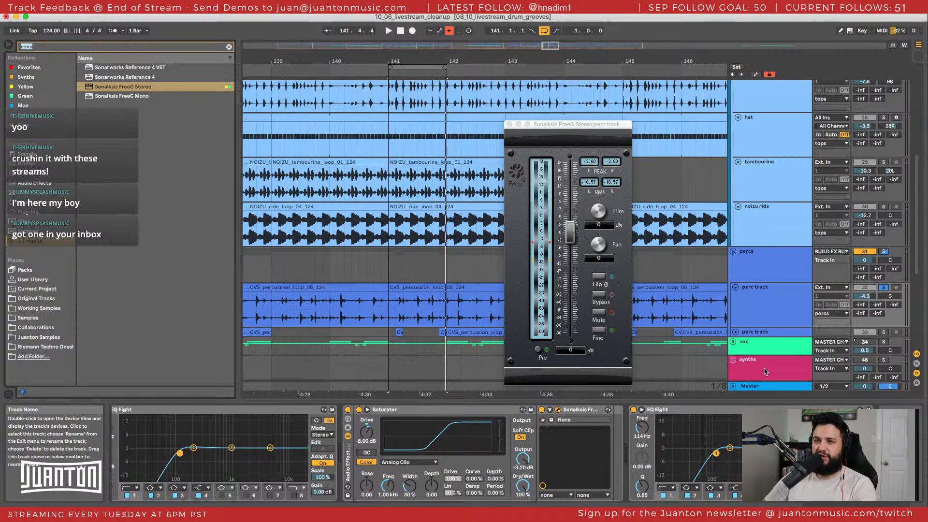
{"action": "key", "text": "BackSpace"}
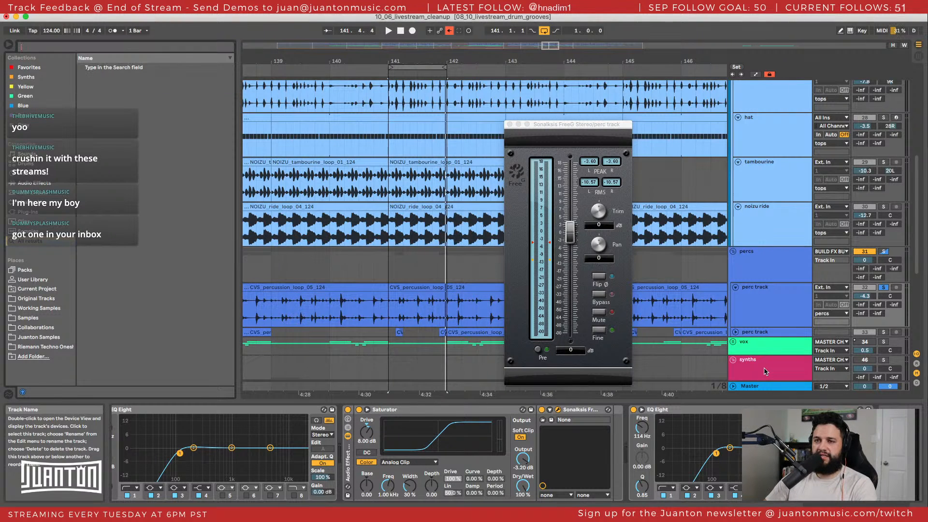
{"action": "left_click", "coordinate": [28, 211]}
{"action": "left_click", "coordinate": [80, 77]}
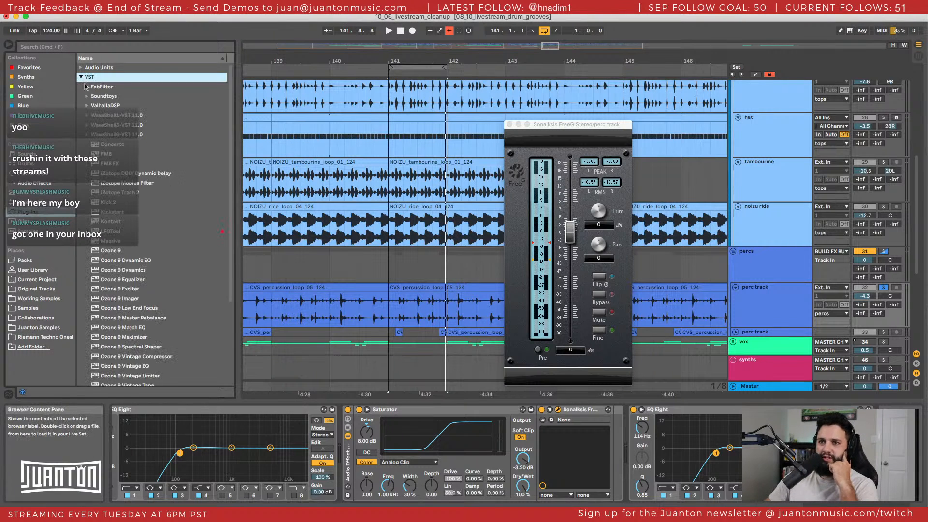
{"action": "left_click", "coordinate": [87, 96]}
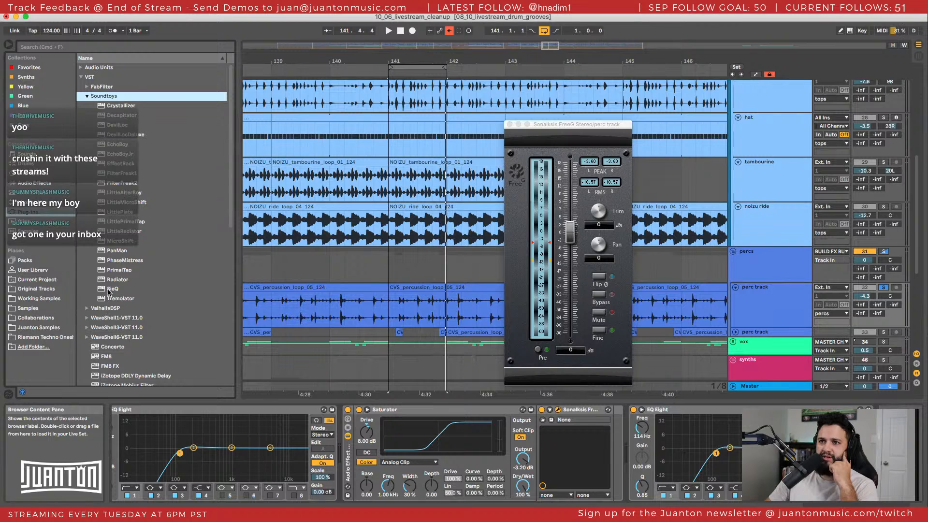
{"action": "left_click", "coordinate": [113, 251]}
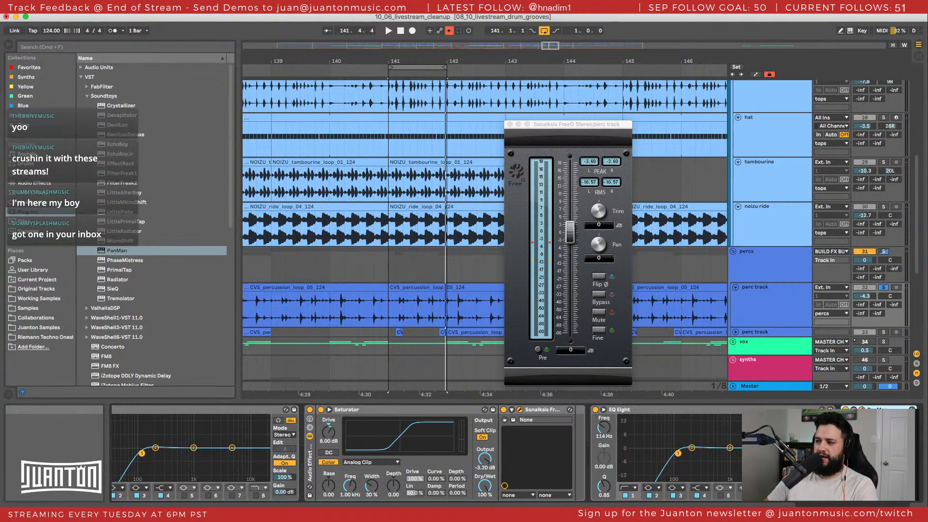
{"action": "left_click_drag", "start_coordinate": [637, 338], "coordinate": [543, 143]}
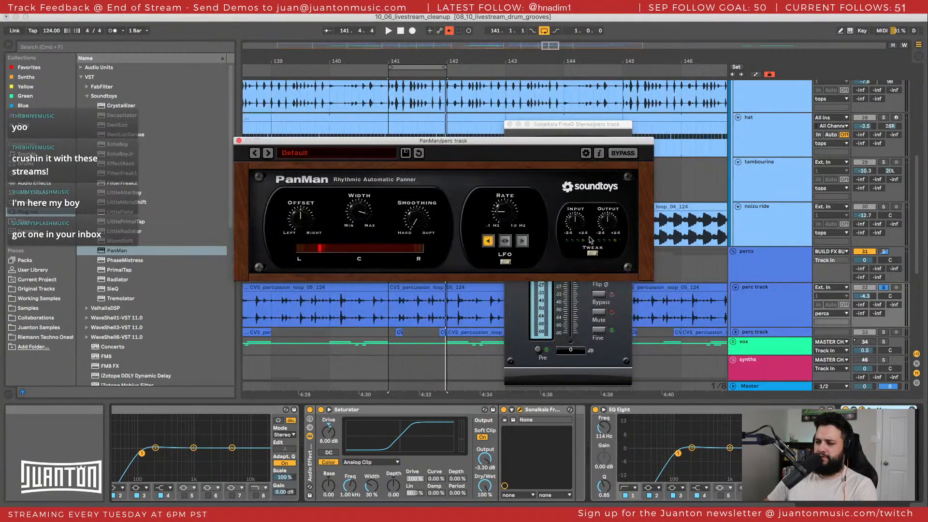
Reposition the PanMan window and load its Dyna Left to Right preset from the Dynamic Pans category.
{"action": "left_click_drag", "start_coordinate": [439, 141], "coordinate": [410, 126]}
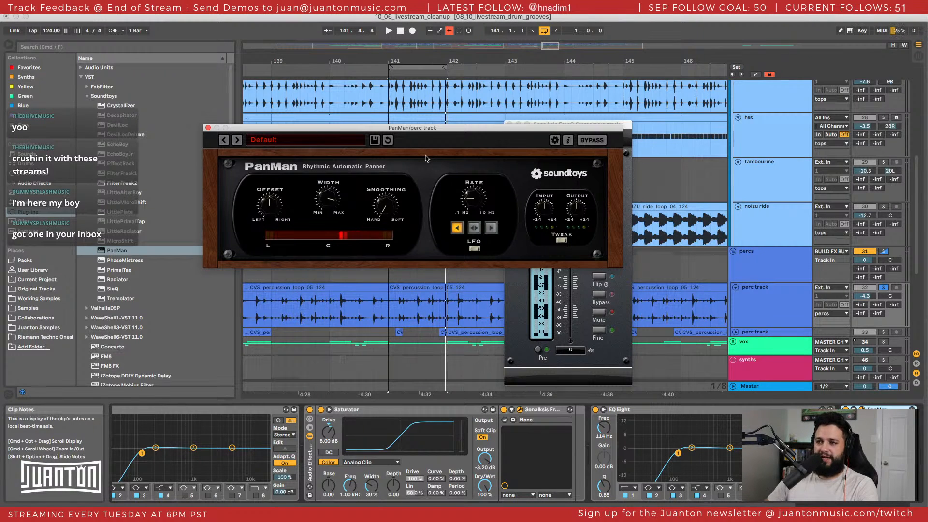
{"action": "left_click_drag", "start_coordinate": [428, 129], "coordinate": [477, 122]}
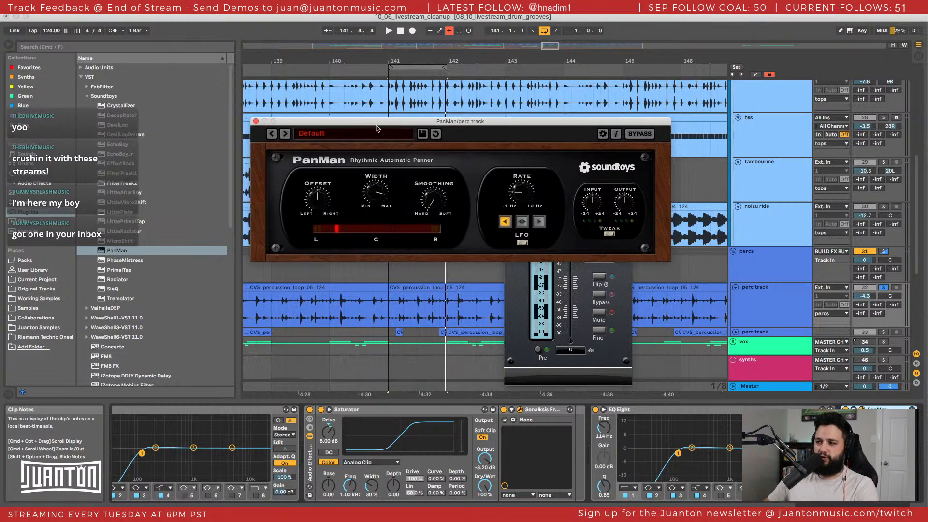
{"action": "left_click_drag", "start_coordinate": [371, 122], "coordinate": [348, 109]}
{"action": "left_click", "coordinate": [342, 118]}
{"action": "mouse_move", "coordinate": [337, 130]}
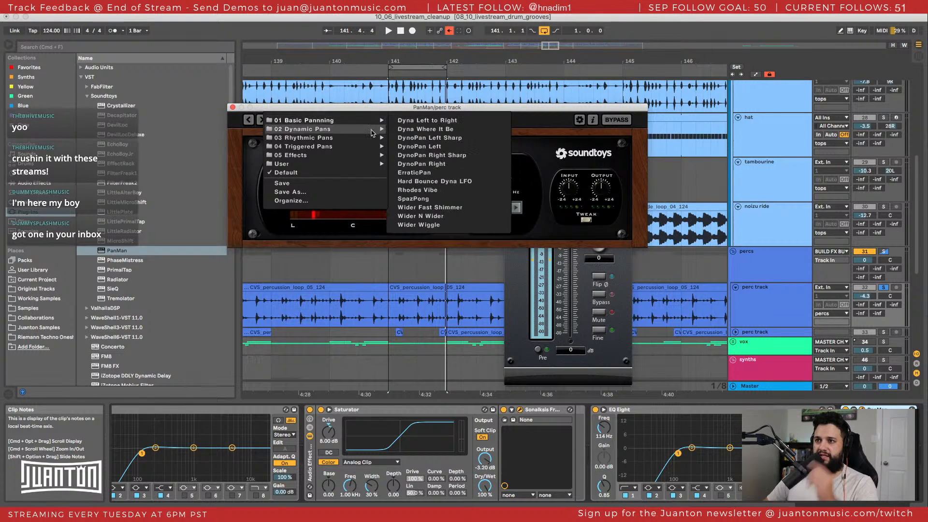
{"action": "left_click", "coordinate": [424, 125]}
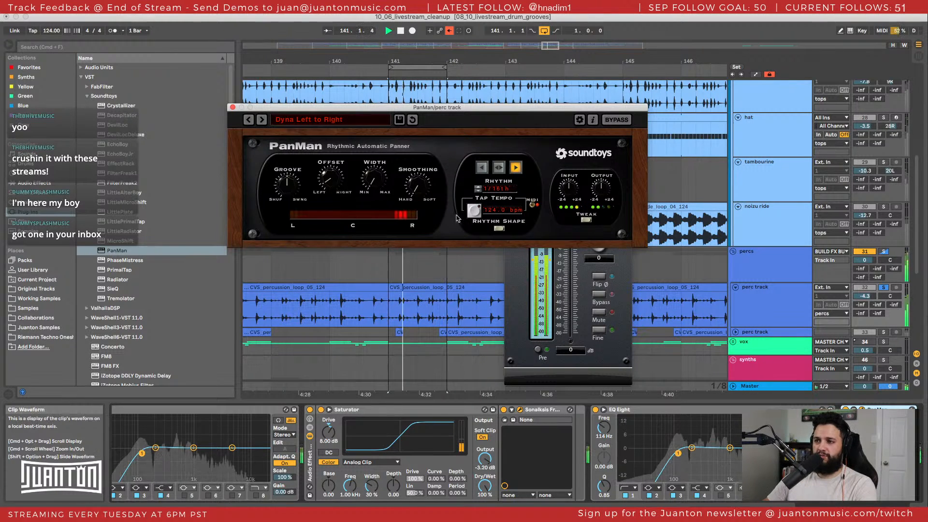
Try PanMan's 5 Step MIDI and Left 2 Center presets from the Basic Panning category on the first perc track.
{"action": "left_click", "coordinate": [339, 121]}
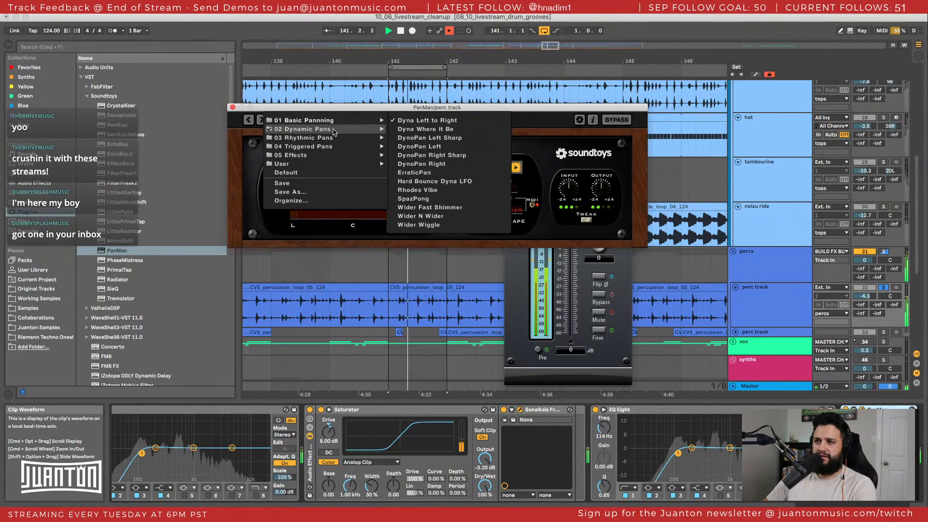
{"action": "mouse_move", "coordinate": [333, 138]}
{"action": "left_click", "coordinate": [432, 130]}
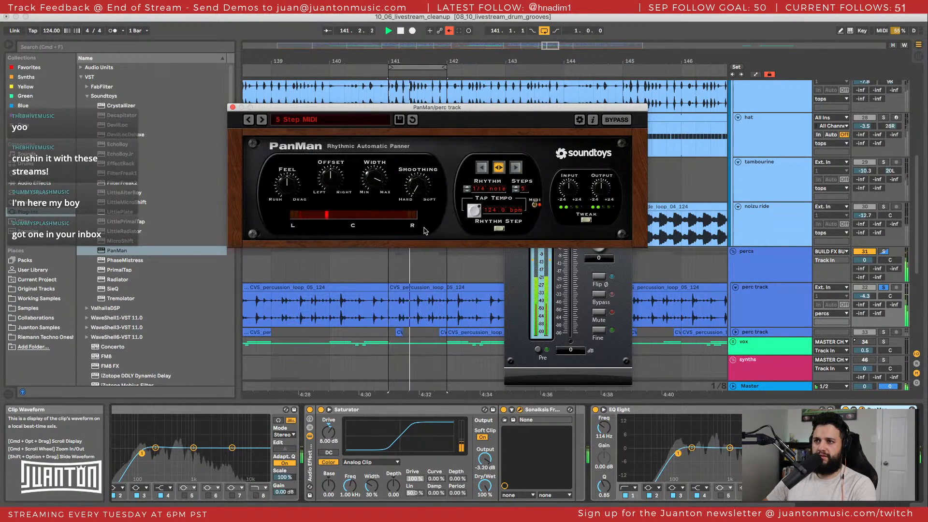
{"action": "left_click", "coordinate": [318, 126]}
{"action": "mouse_move", "coordinate": [319, 129]}
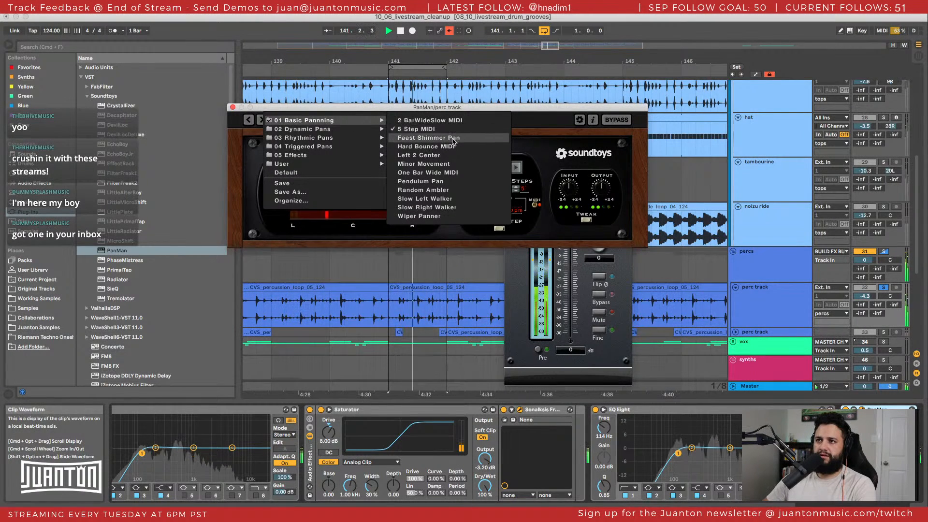
{"action": "left_click", "coordinate": [459, 155]}
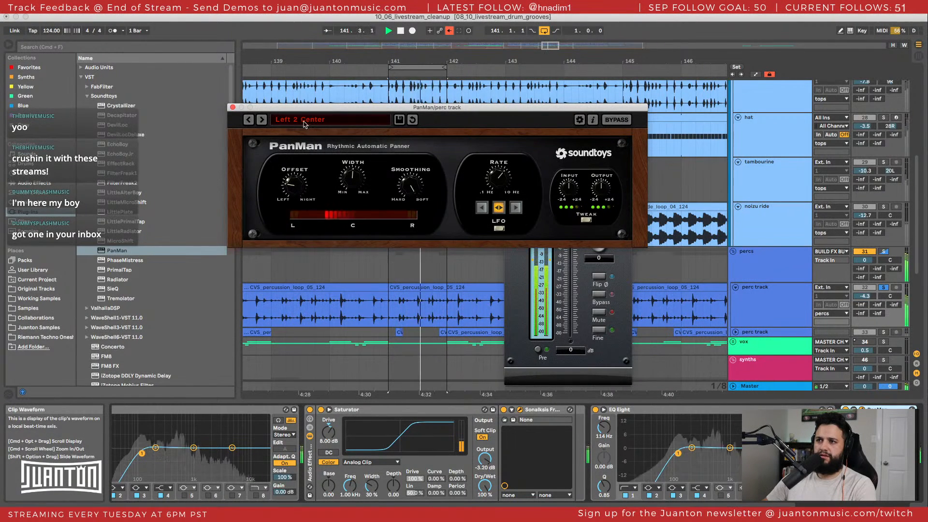
Audition the first perc track with the Left 2 Center panning, toggle PanMan for comparison, and unsolo the track.
{"action": "key", "text": "space"}
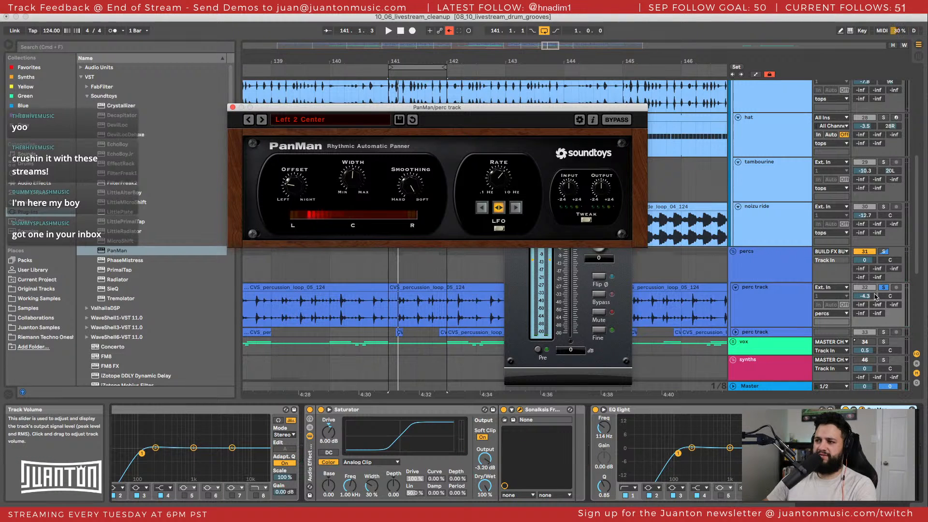
{"action": "key", "text": "space"}
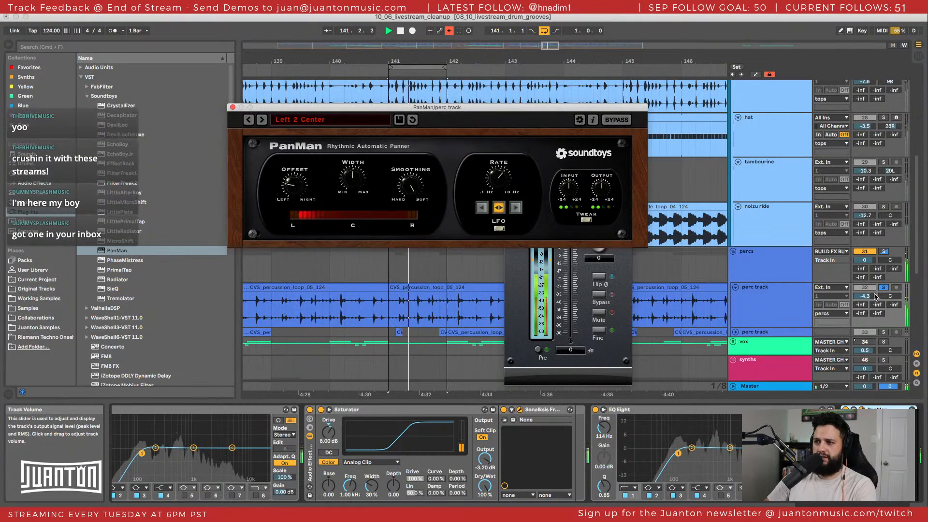
{"action": "left_click", "coordinate": [845, 410]}
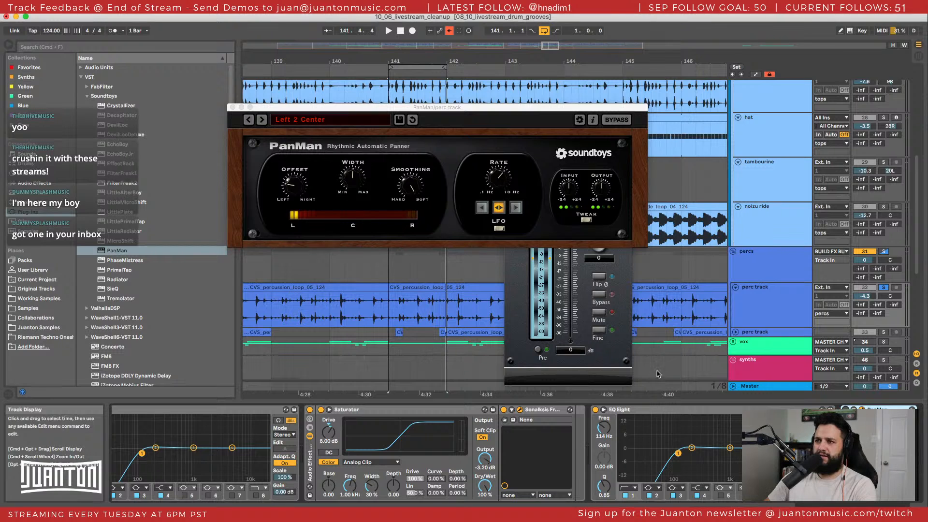
{"action": "left_click", "coordinate": [884, 287]}
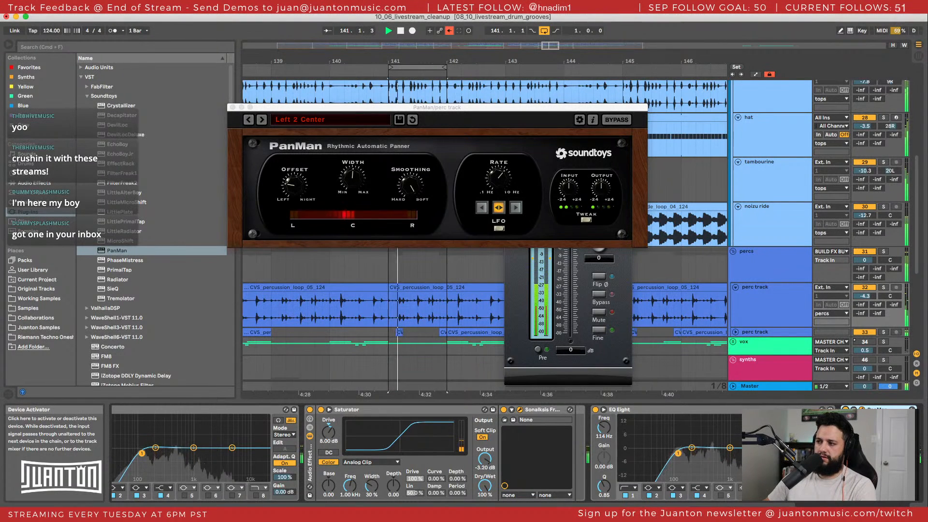
Audition PanMan's Rhythmic Pans presets from Occasional Sideglance through TickTock Pan and on to Distorted Pong Lo Trigger.
{"action": "left_click", "coordinate": [288, 120]}
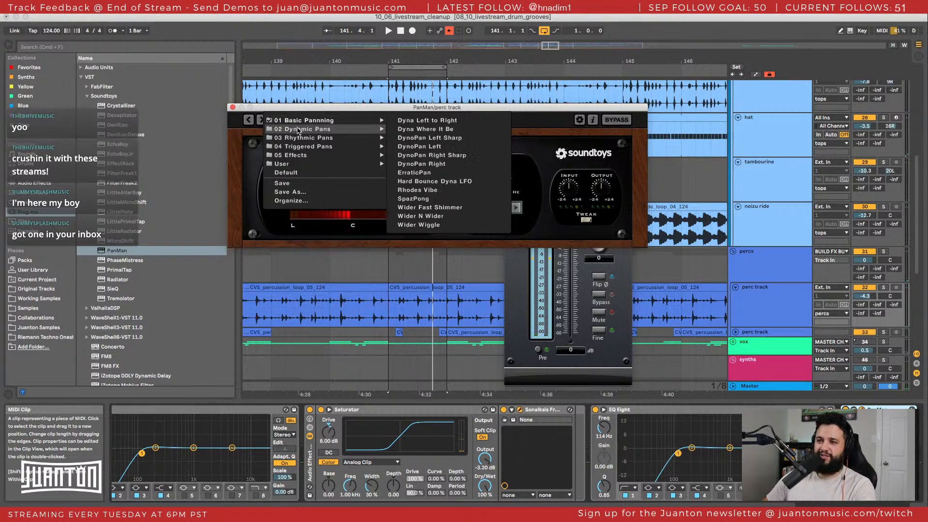
{"action": "mouse_move", "coordinate": [333, 140]}
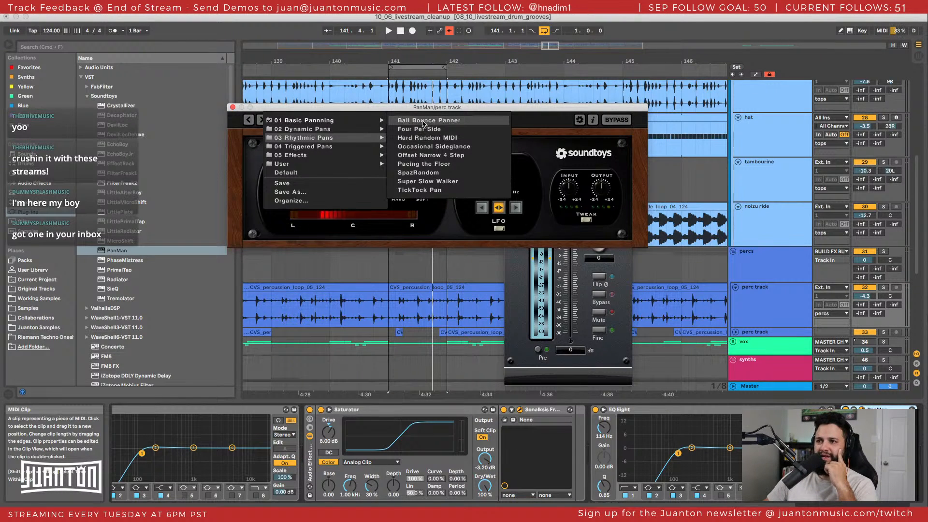
{"action": "left_click", "coordinate": [422, 146]}
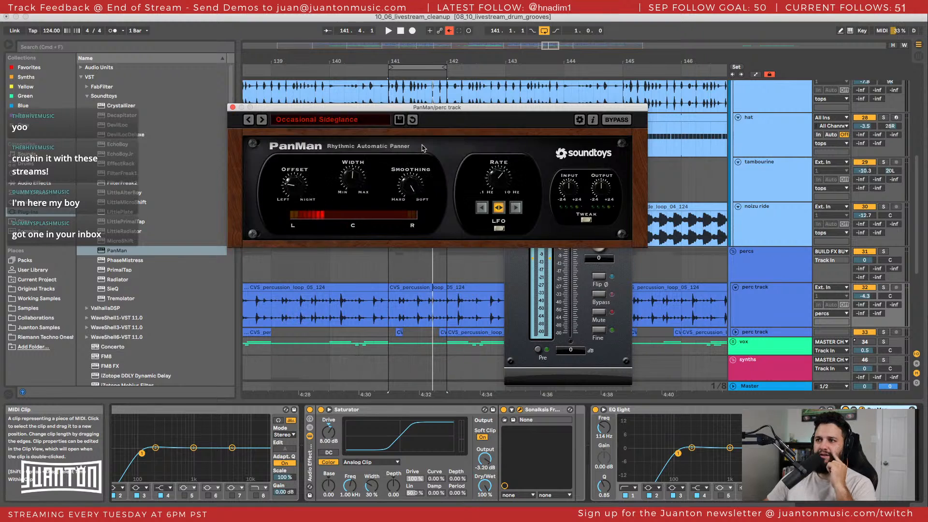
{"action": "key", "text": "space"}
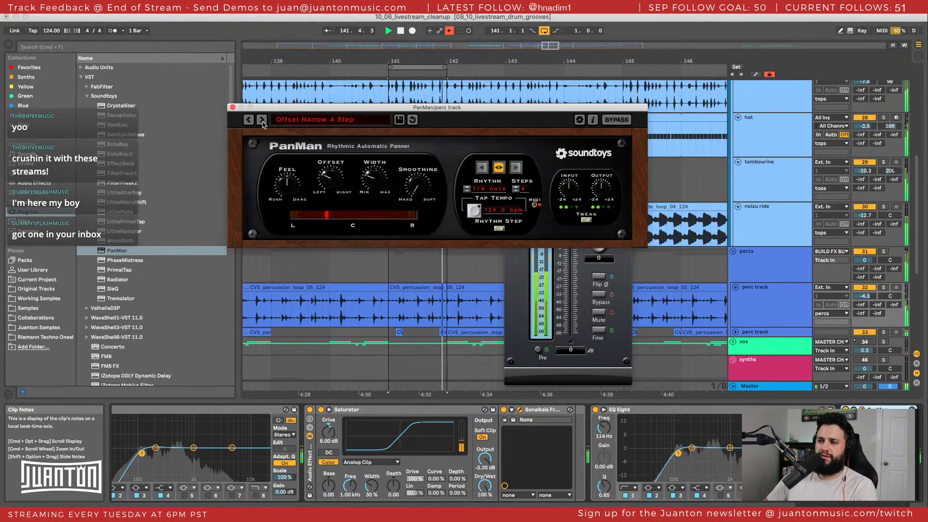
{"action": "left_click", "coordinate": [261, 120]}
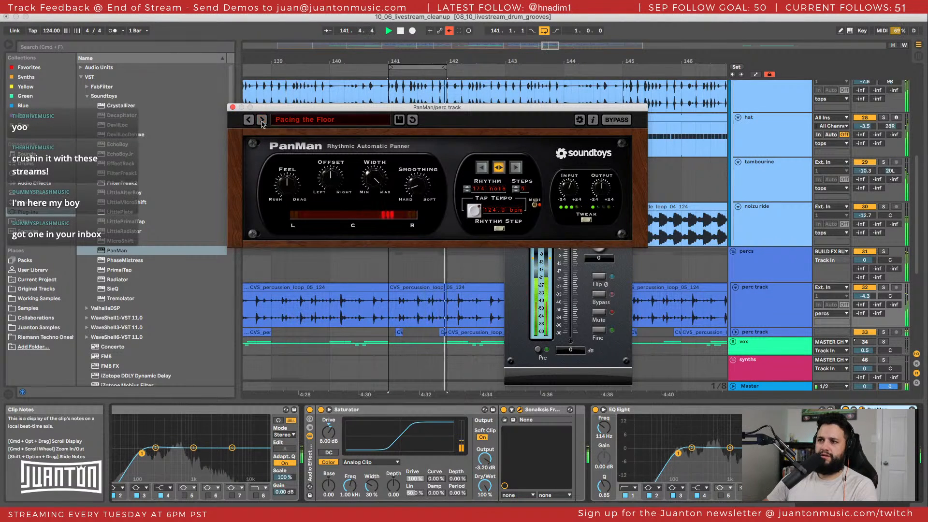
{"action": "left_click", "coordinate": [261, 120]}
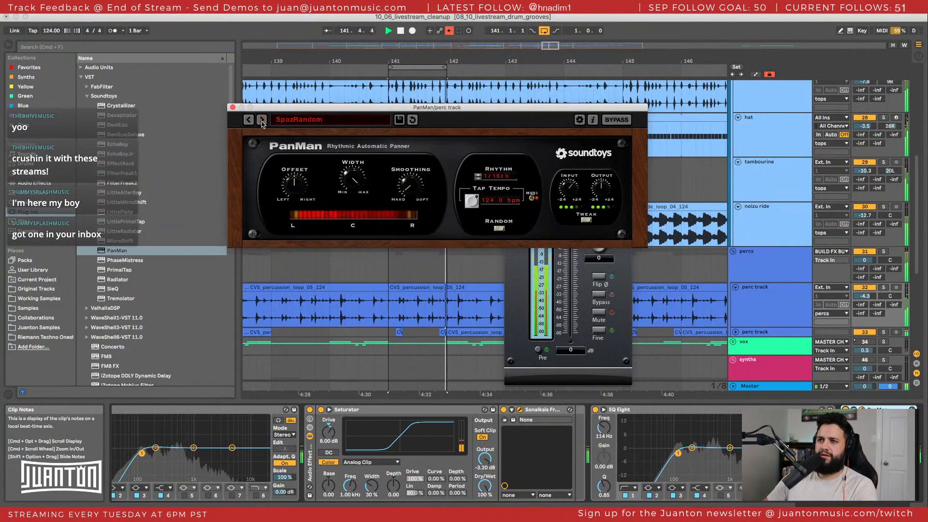
{"action": "left_click", "coordinate": [261, 119]}
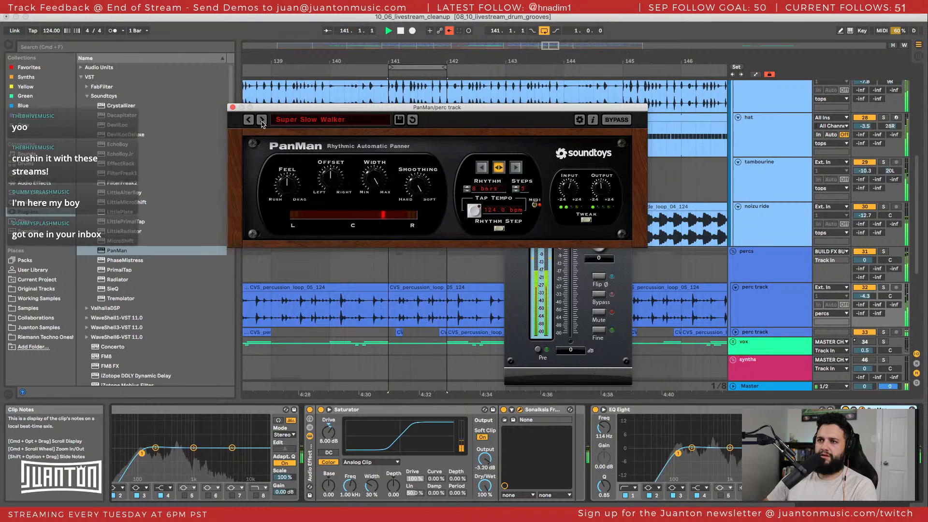
{"action": "left_click", "coordinate": [261, 120]}
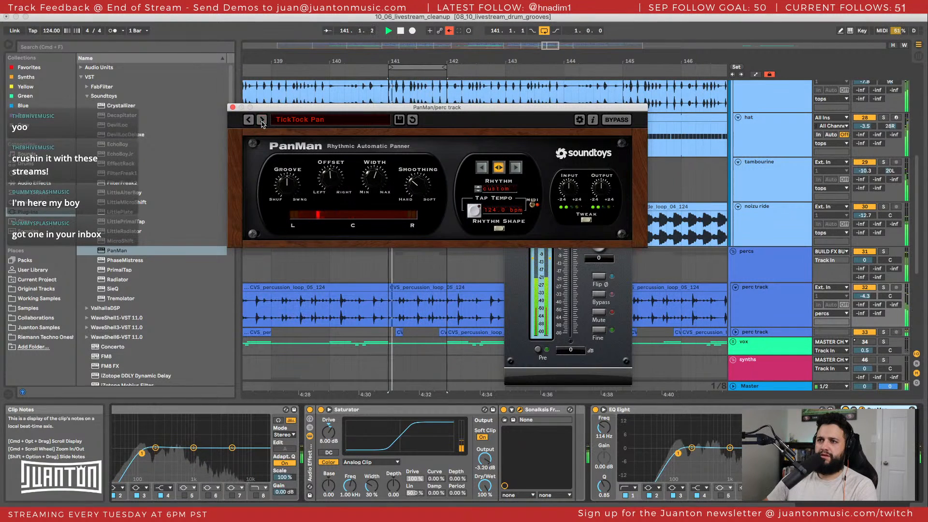
{"action": "left_click", "coordinate": [261, 119]}
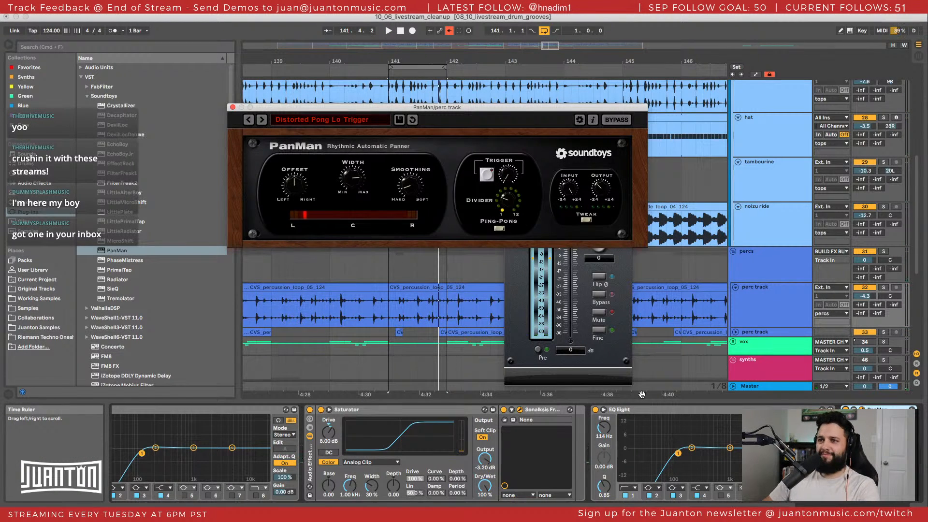
Remove PanMan from the first perc track, close the FreeG meter window, and play the loop.
{"action": "left_click", "coordinate": [881, 410]}
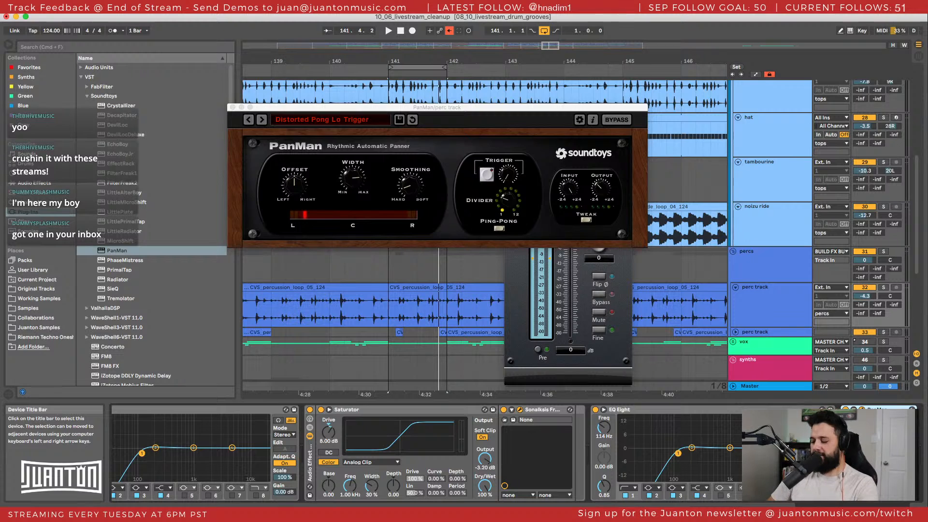
{"action": "key", "text": "Left"}
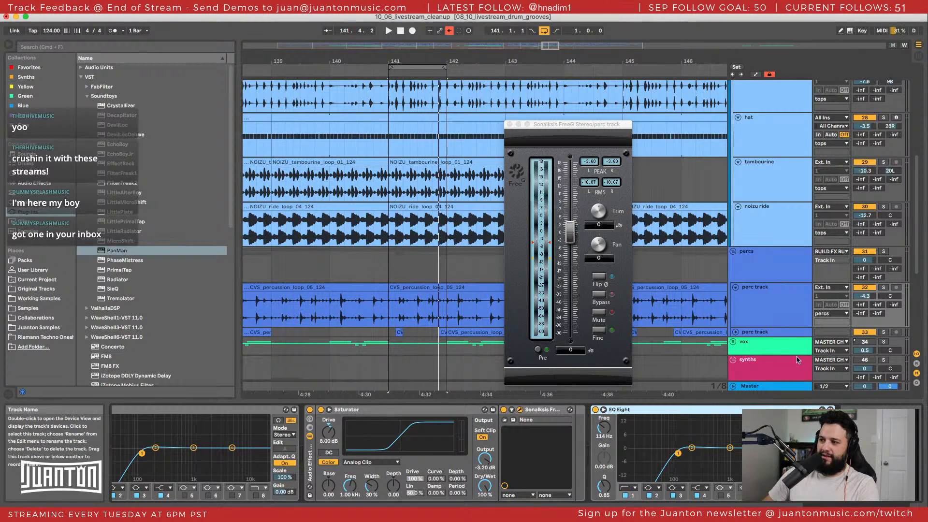
{"action": "left_click", "coordinate": [510, 124]}
{"action": "key", "text": "space"}
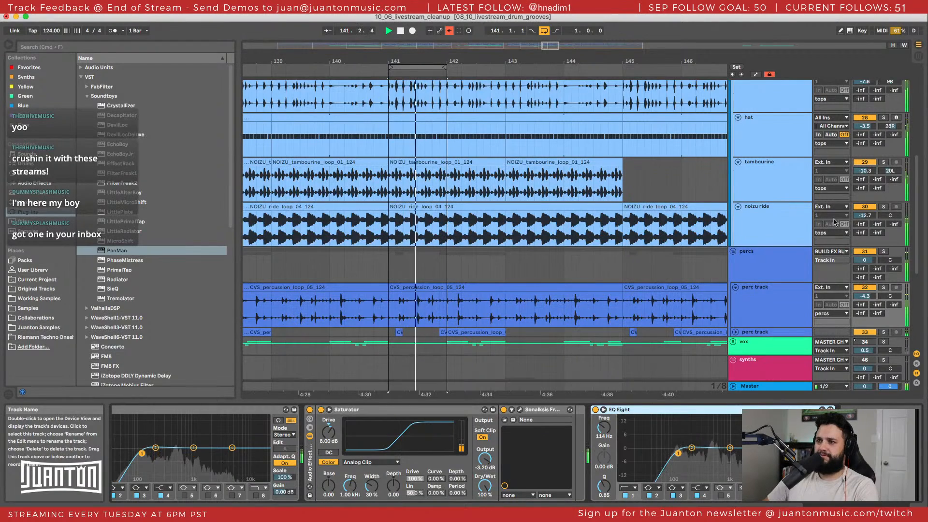
On the second perc track's Saturator, turn on Soft Clip, reset the drive to 0.00 dB, and choose the Analog Clip curve.
{"action": "scroll", "coordinate": [833, 258], "scroll_direction": "down", "scroll_amount": 5}
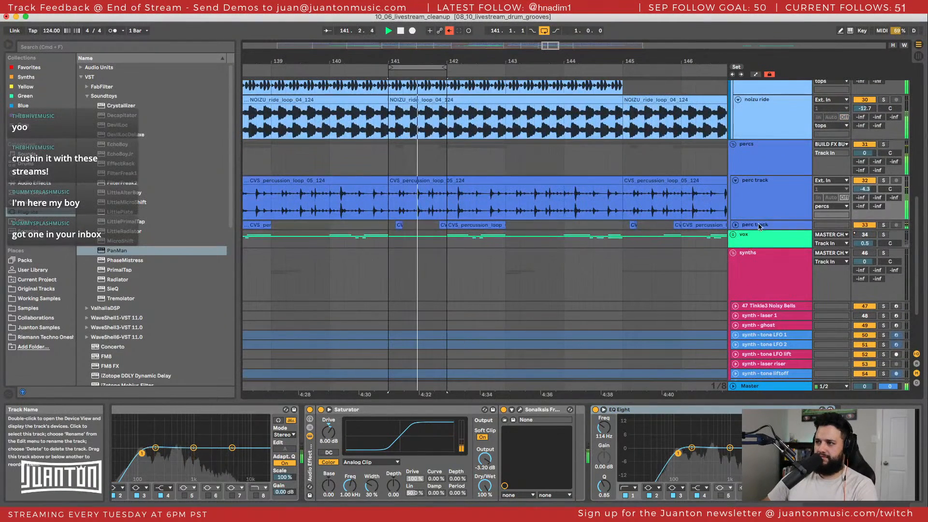
{"action": "left_click", "coordinate": [759, 225]}
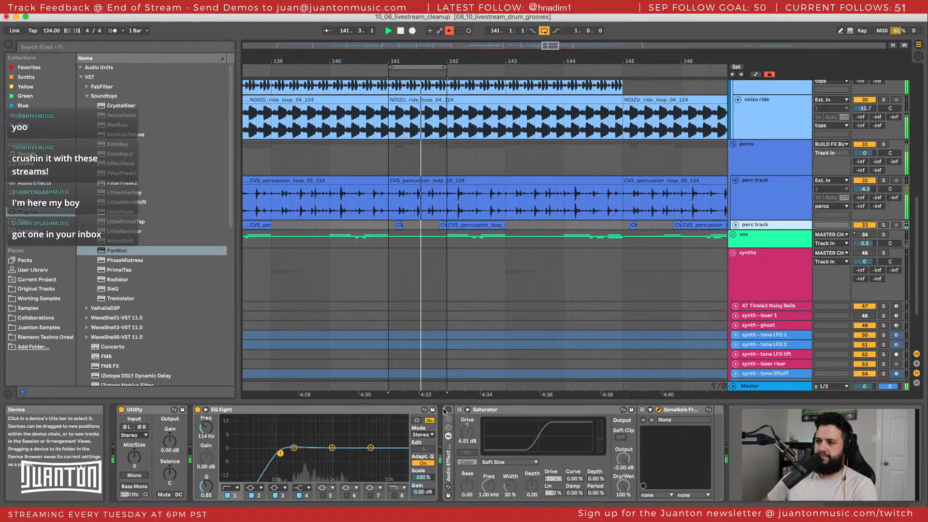
{"action": "left_click", "coordinate": [459, 410]}
{"action": "left_click", "coordinate": [460, 410]}
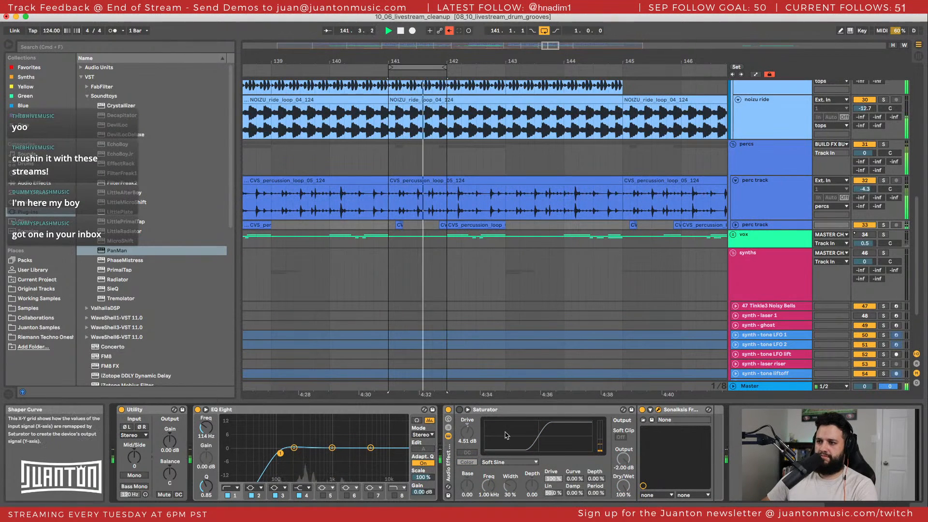
{"action": "left_click", "coordinate": [621, 437]}
{"action": "double_click", "coordinate": [467, 431]}
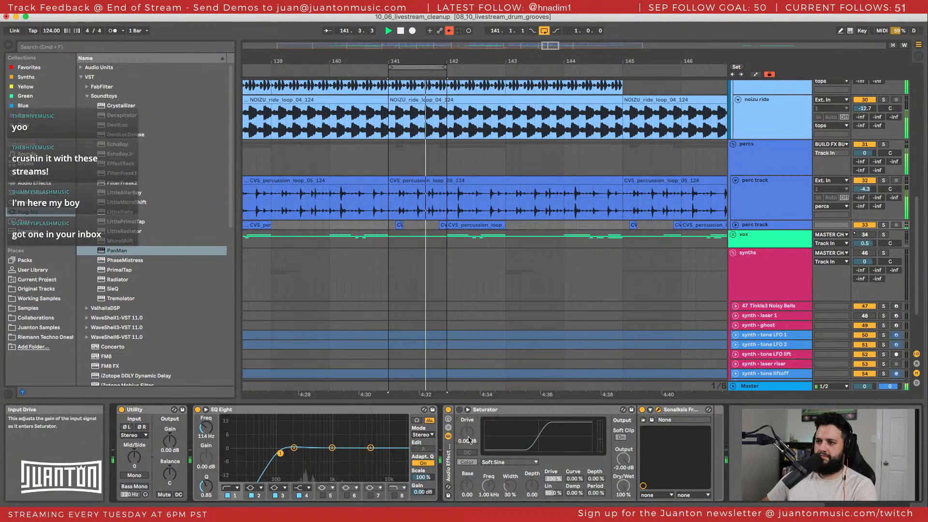
{"action": "left_click", "coordinate": [510, 462]}
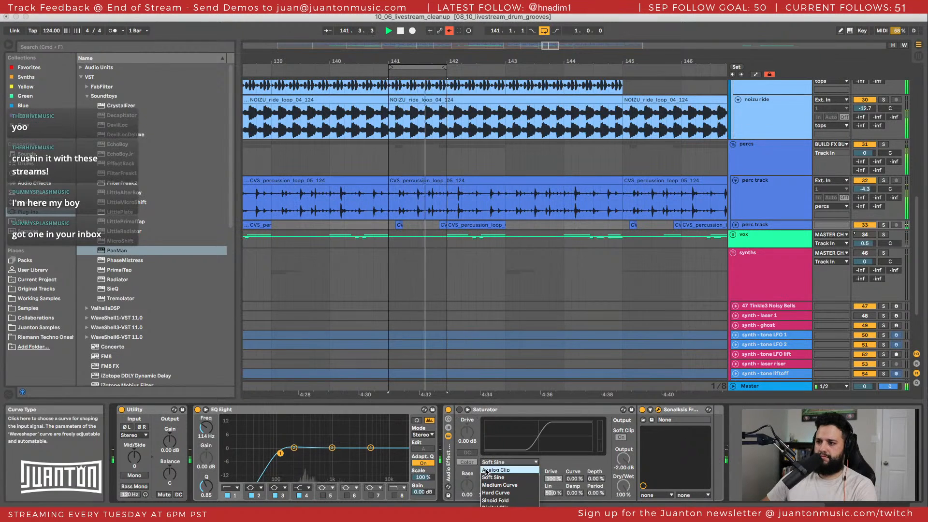
{"action": "left_click", "coordinate": [500, 467]}
Reposition the second perc track's FreeG meter window and set the Saturator's output to -1.00 dB.
{"action": "left_click_drag", "start_coordinate": [504, 512], "coordinate": [672, 236]}
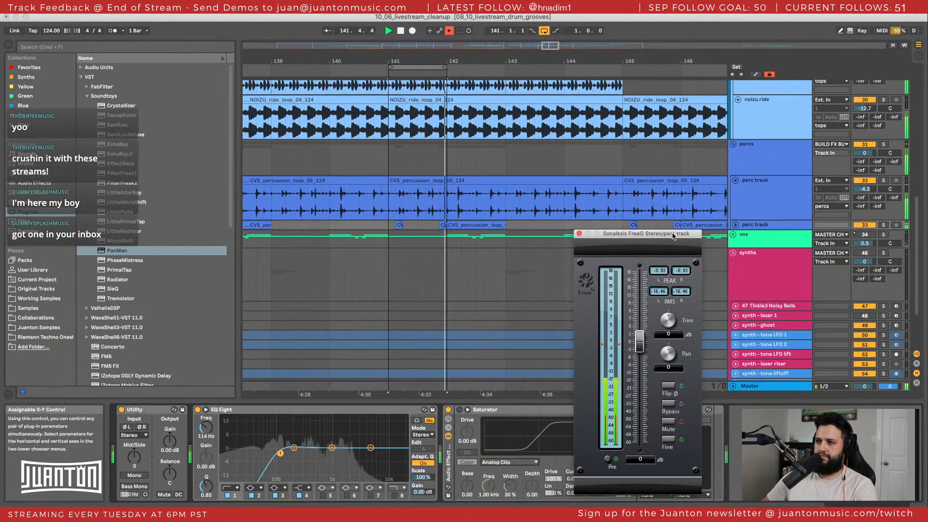
{"action": "left_click", "coordinate": [530, 412]}
{"action": "left_click_drag", "start_coordinate": [632, 234], "coordinate": [560, 134]}
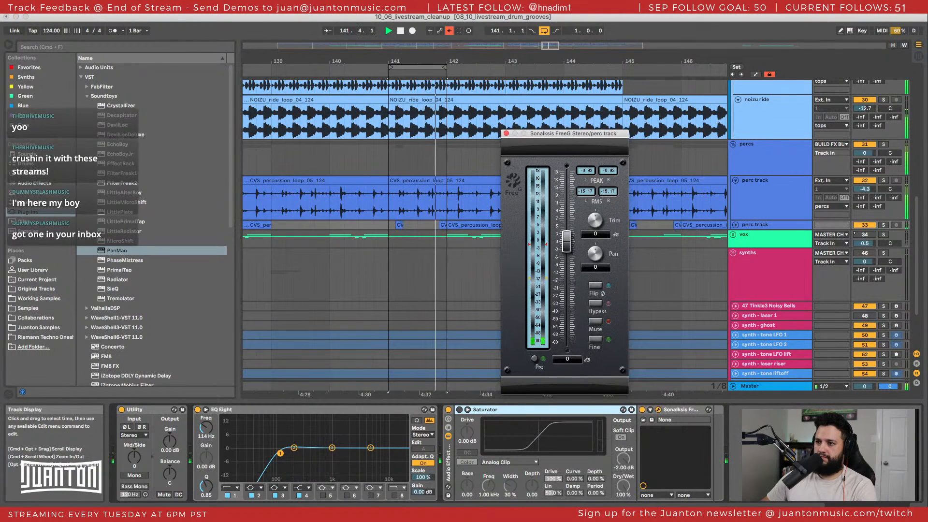
{"action": "left_click", "coordinate": [626, 468]}
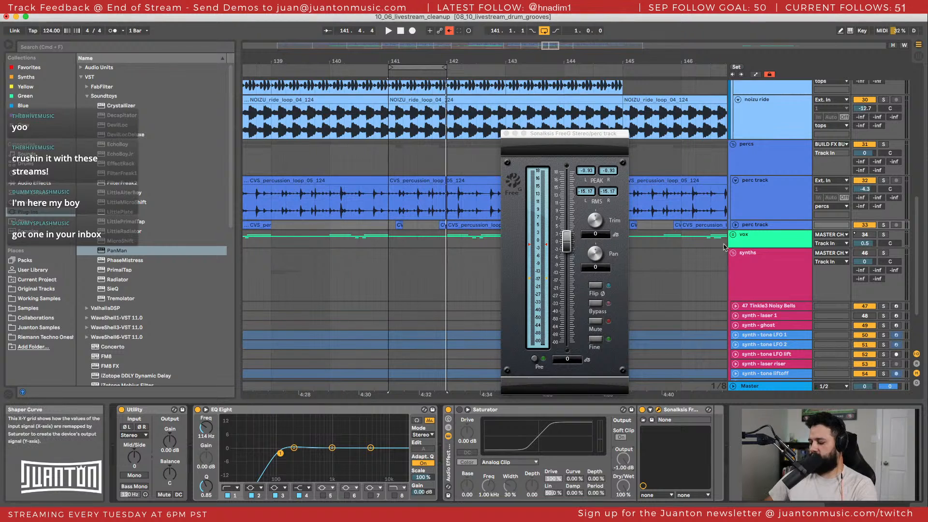
Solo the second perc track and extend the playback loop to two bars, from bar 141 to 143.
{"action": "left_click", "coordinate": [883, 225]}
{"action": "key", "text": "space"}
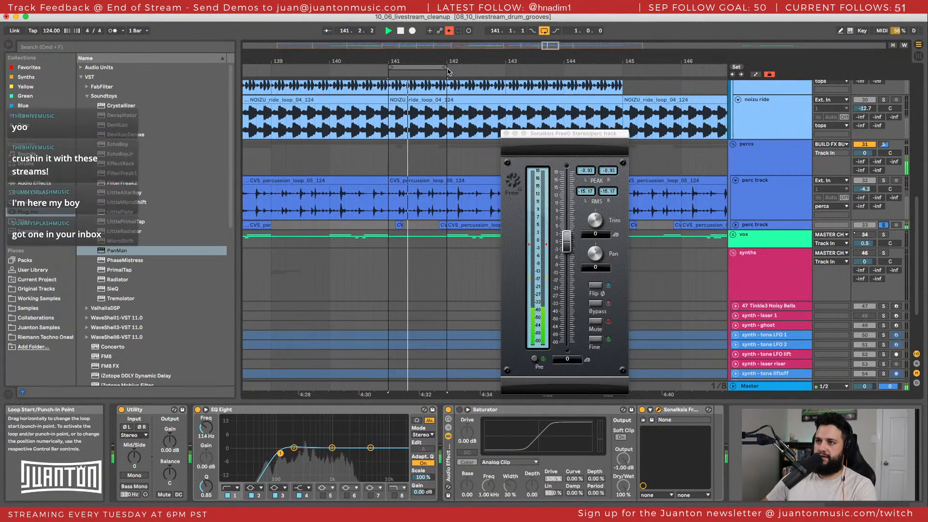
{"action": "left_click_drag", "start_coordinate": [448, 72], "coordinate": [503, 71]}
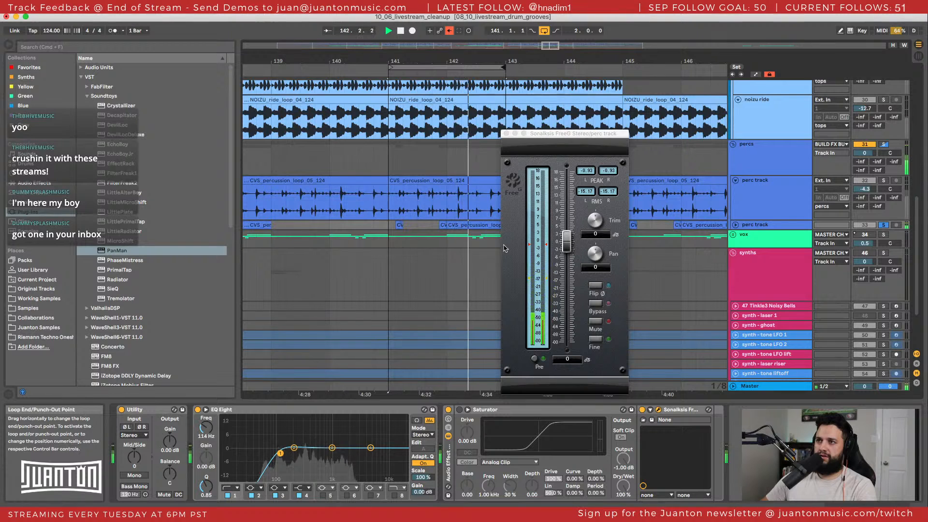
Copy the EQ Eight to the end of the second perc track's device chain and turn the Saturator on.
{"action": "scroll", "coordinate": [444, 269], "scroll_direction": "right", "scroll_amount": 5}
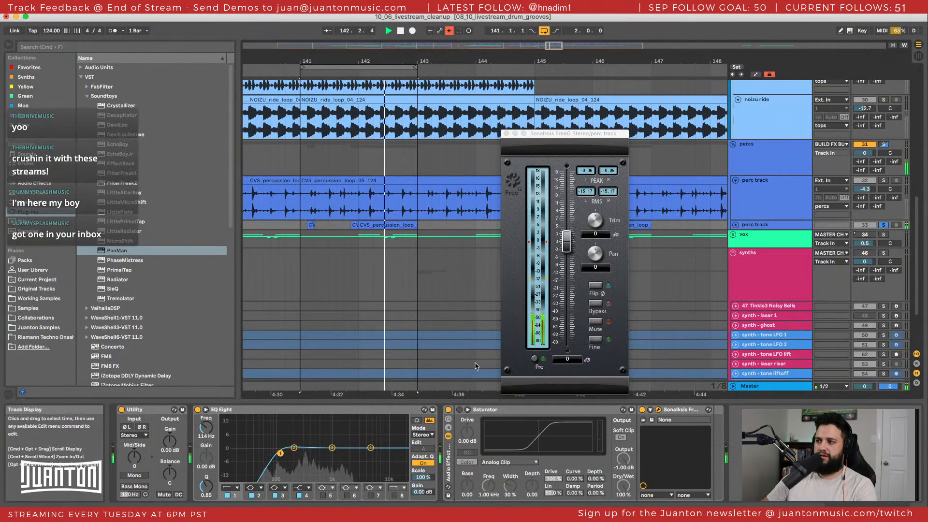
{"action": "left_click_drag", "start_coordinate": [403, 410], "coordinate": [732, 420]}
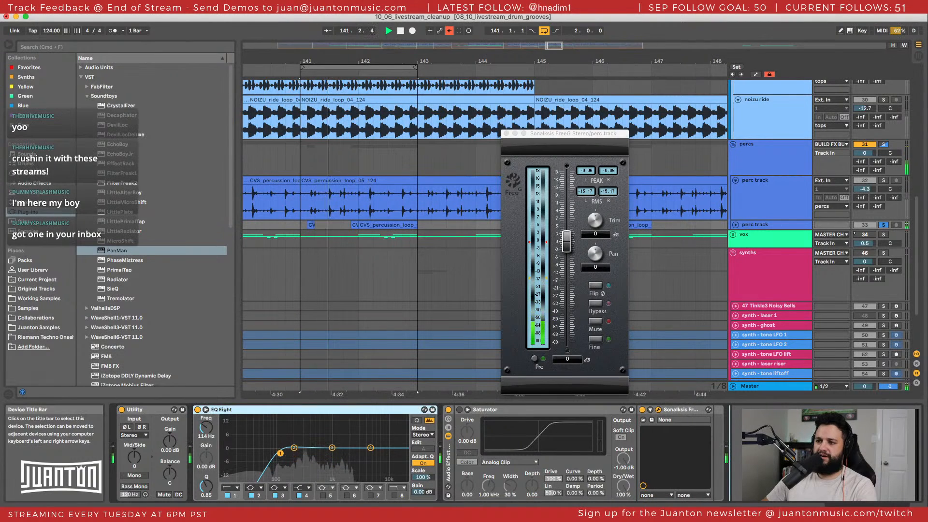
{"action": "left_click", "coordinate": [405, 411]}
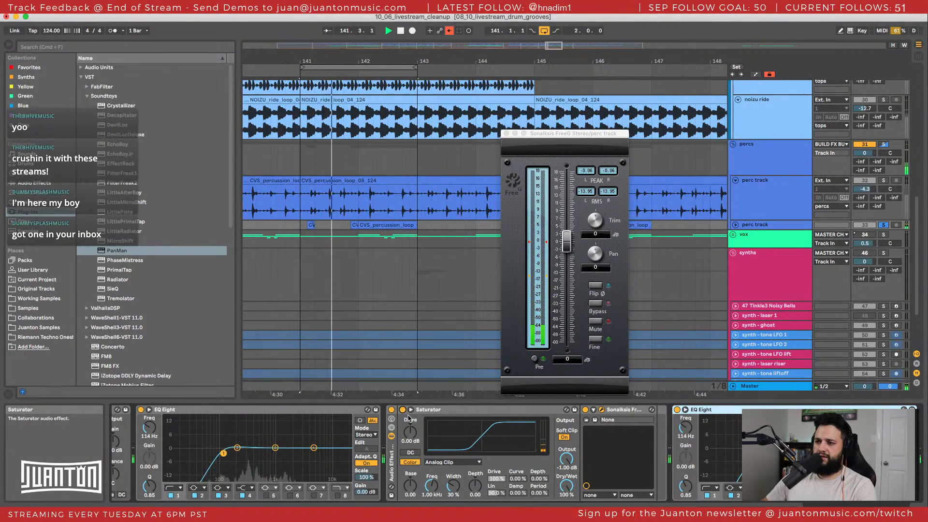
Unfold the second perc track and raise its second send to -21.2 dB and the first perc track's to -30.5 dB.
{"action": "left_click", "coordinate": [735, 225]}
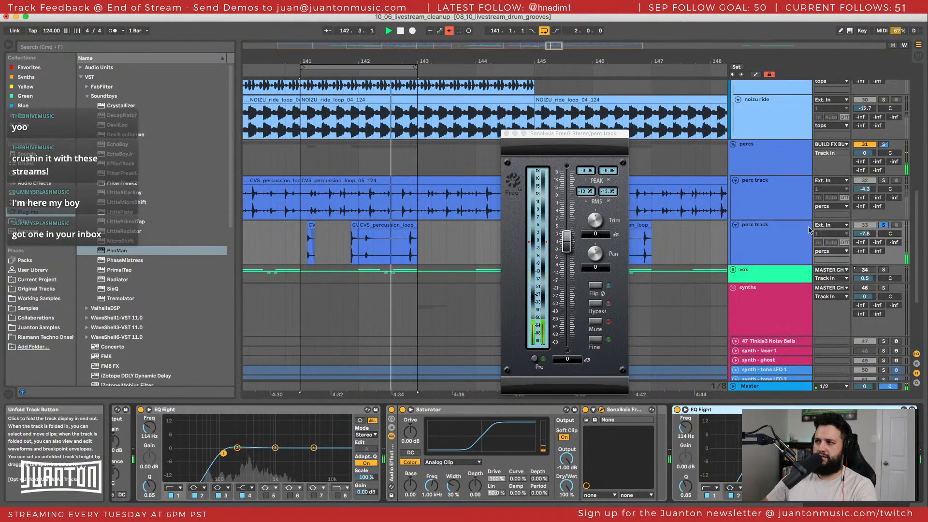
{"action": "left_click_drag", "start_coordinate": [877, 242], "coordinate": [879, 203]}
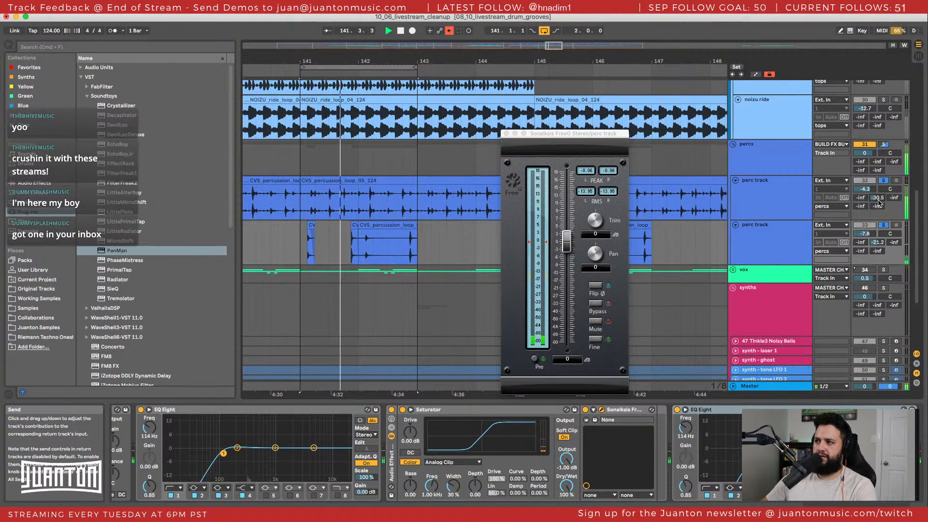
Show the return tracks, activate the B Verb - Dark Wood Room return and display its devices.
{"action": "left_click", "coordinate": [917, 364]}
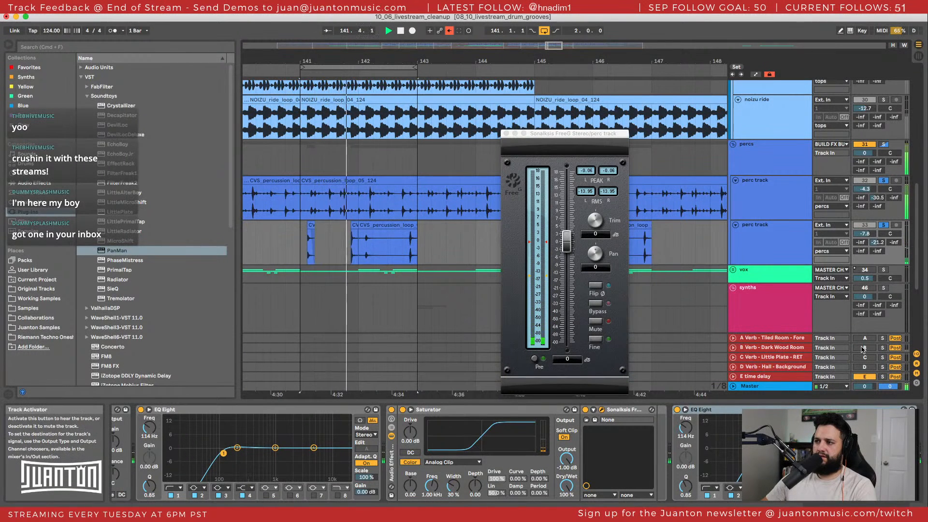
{"action": "left_click", "coordinate": [863, 347]}
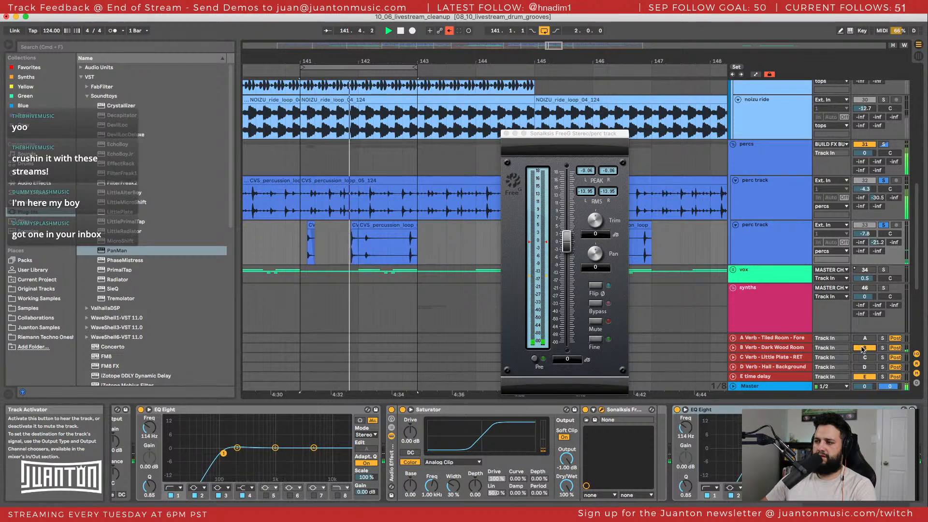
{"action": "left_click", "coordinate": [781, 347]}
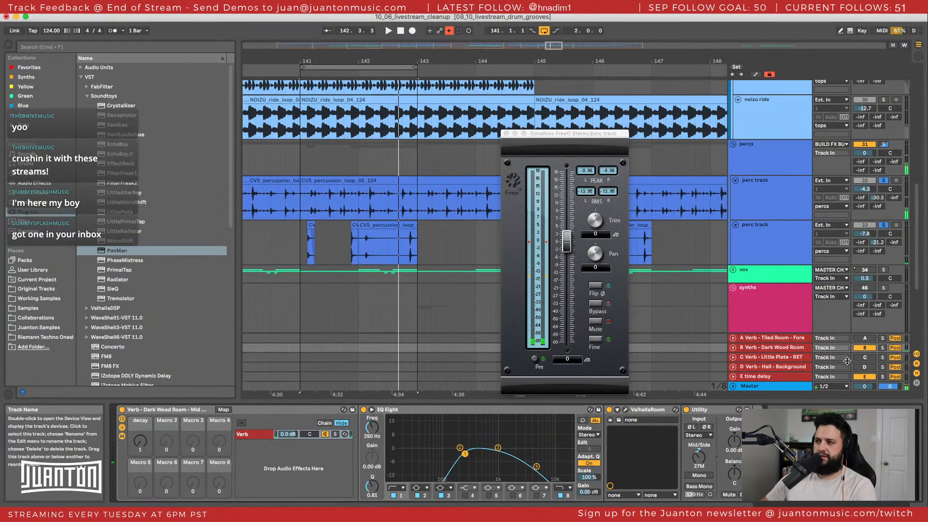
Unsolo the percs and, during playback, lower the second send to -27.5 dB on the second perc track and -51.0 dB on the first.
{"action": "scroll", "coordinate": [885, 184], "scroll_direction": "up", "scroll_amount": 1}
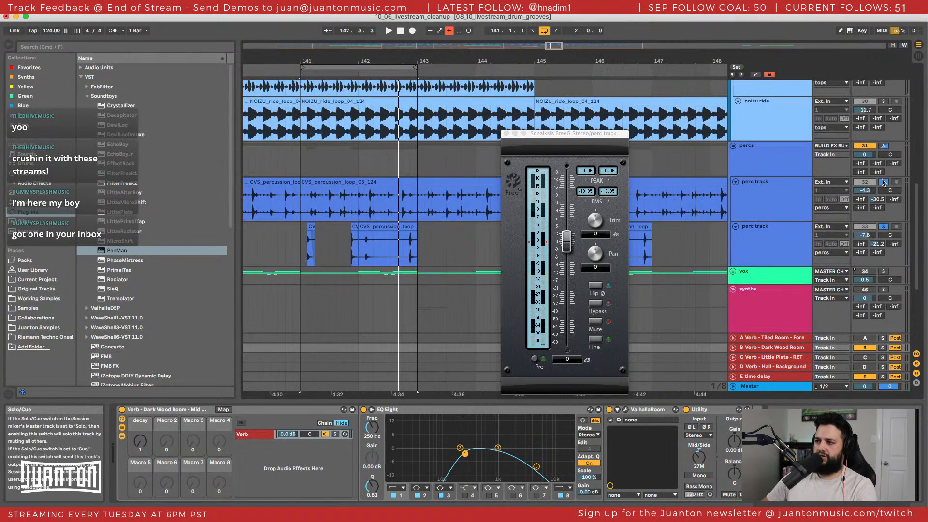
{"action": "scroll", "coordinate": [876, 200], "scroll_direction": "up", "scroll_amount": 1}
{"action": "left_click", "coordinate": [883, 183]}
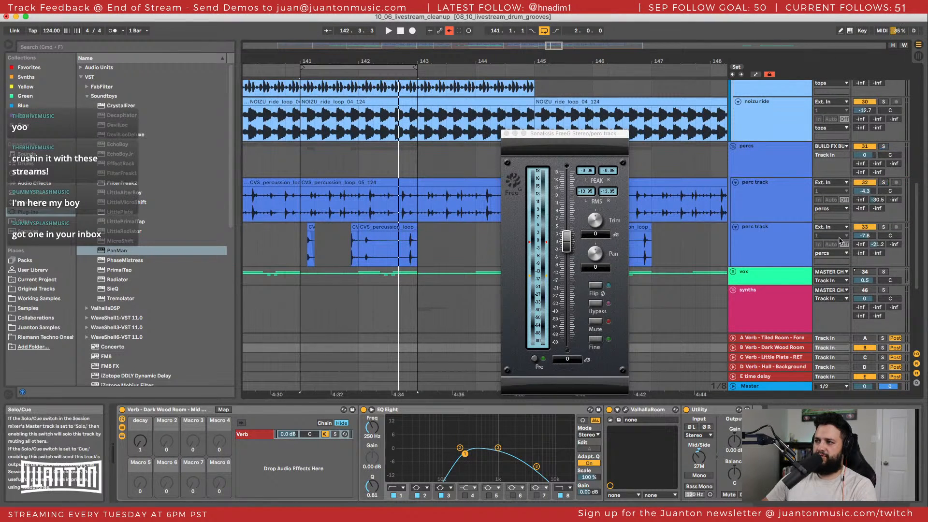
{"action": "key", "text": "space"}
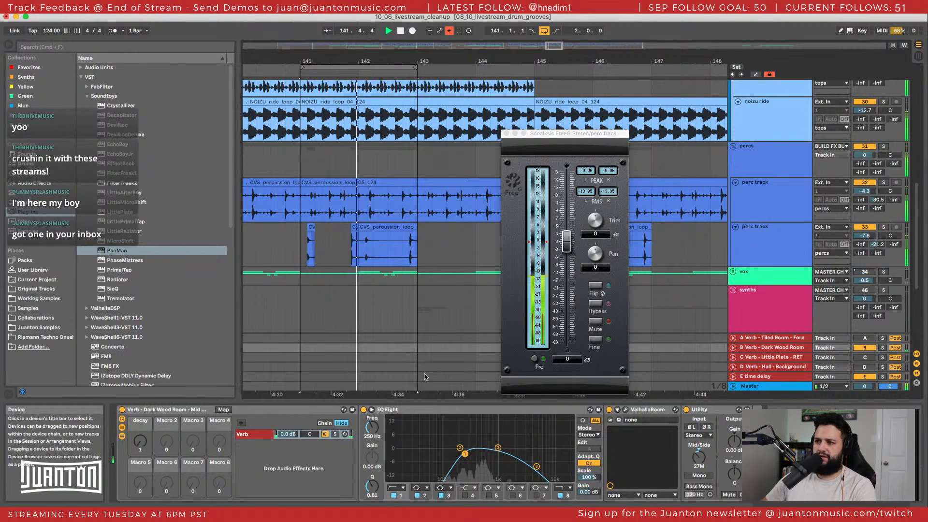
{"action": "left_click_drag", "start_coordinate": [875, 244], "coordinate": [875, 239]}
{"action": "left_click_drag", "start_coordinate": [877, 200], "coordinate": [877, 209]}
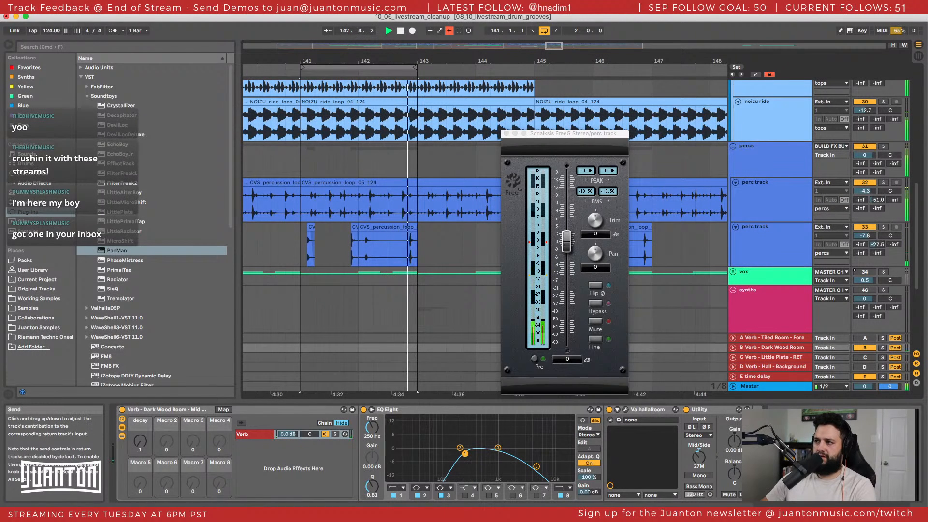
Raise the Saturator drive on the second perc track to 5.71 dB and close its FreeG meter window.
{"action": "left_click", "coordinate": [778, 247]}
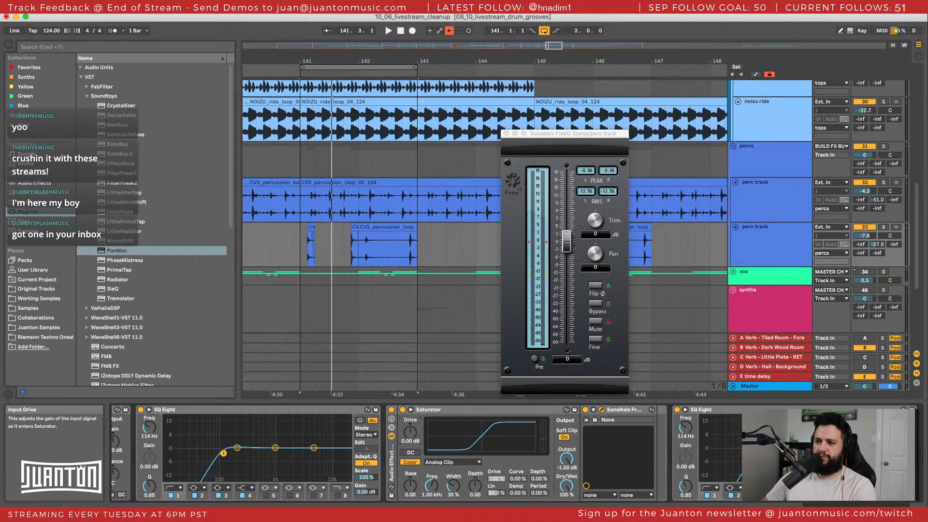
{"action": "key", "text": "space"}
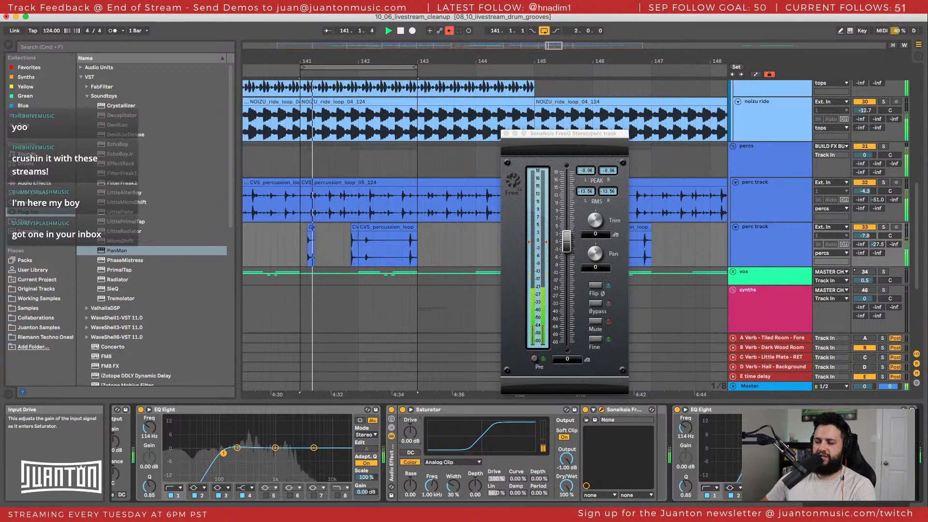
{"action": "left_click_drag", "start_coordinate": [410, 432], "coordinate": [410, 426]}
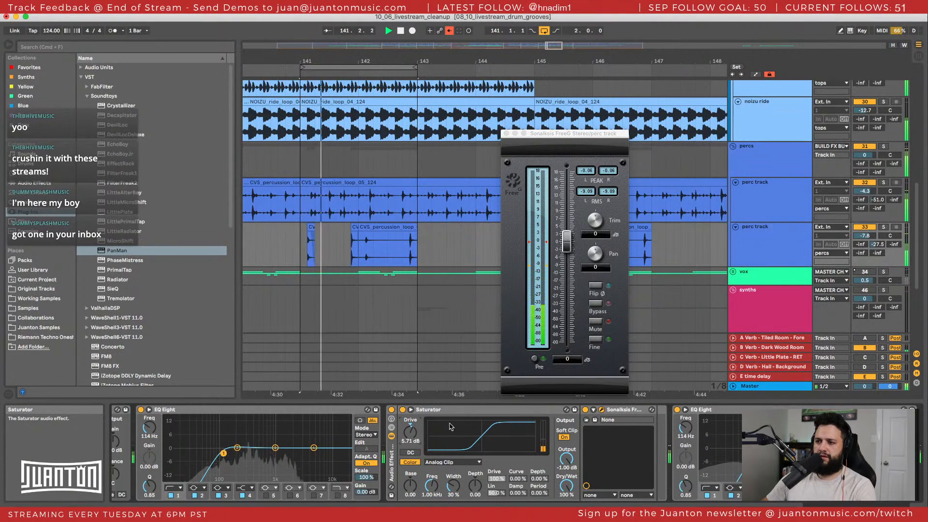
{"action": "left_click", "coordinate": [543, 283]}
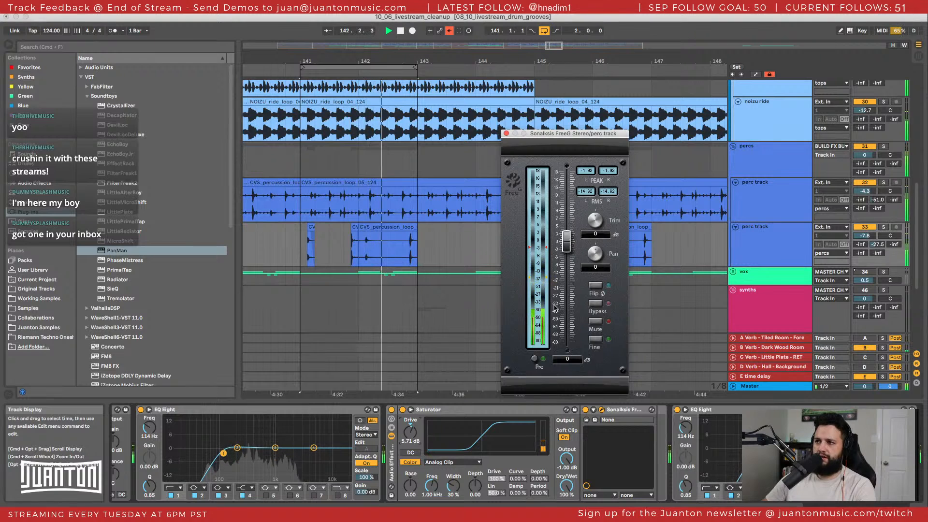
{"action": "left_click", "coordinate": [506, 134]}
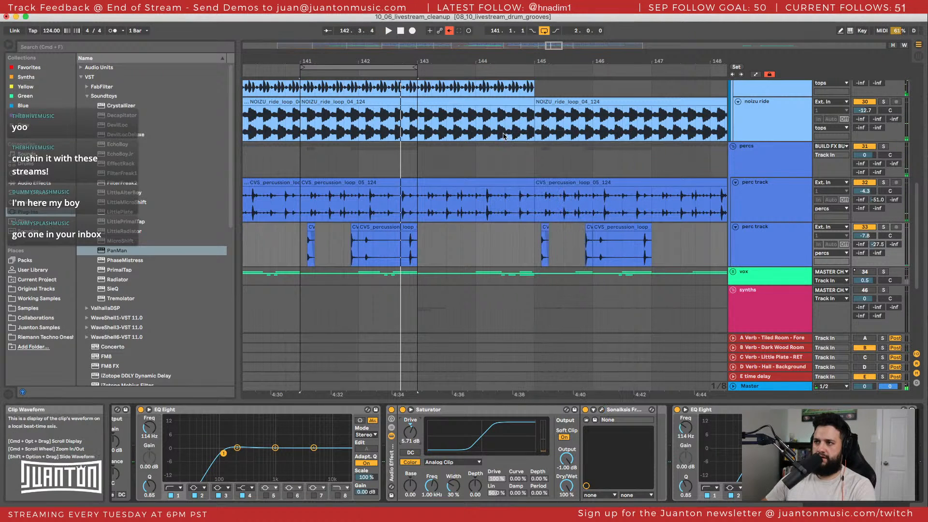
Fold both perc tracks, the percs group and the synths group in the arrangement.
{"action": "left_click", "coordinate": [735, 182]}
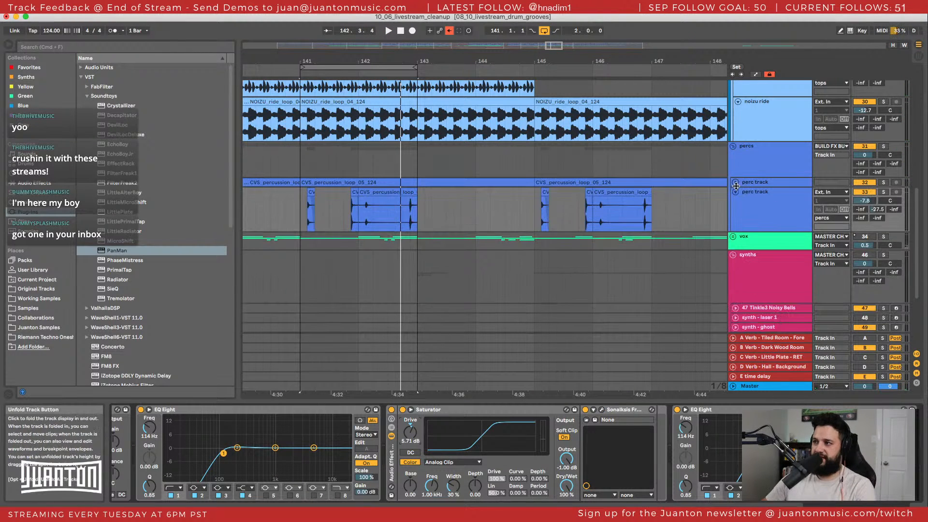
{"action": "left_click", "coordinate": [735, 193]}
{"action": "left_click", "coordinate": [734, 147]}
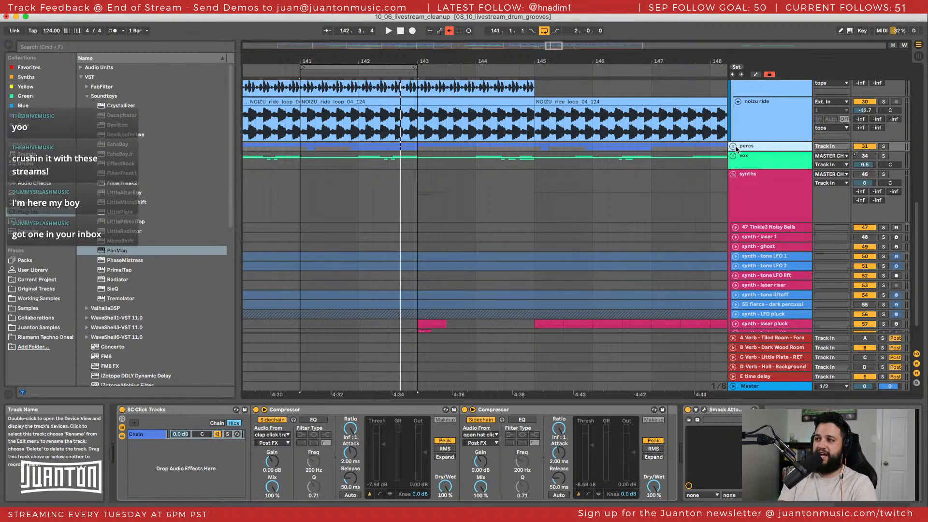
{"action": "left_click", "coordinate": [760, 190]}
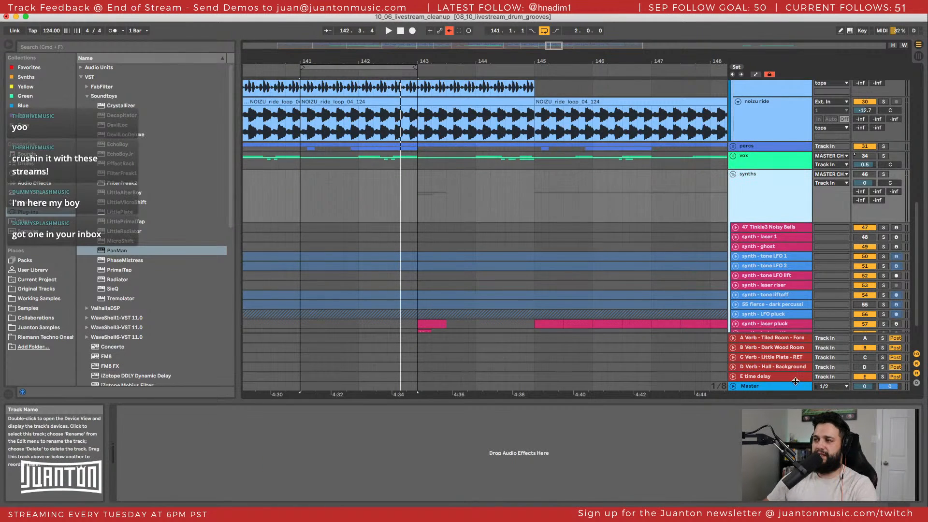
{"action": "scroll", "coordinate": [752, 269], "scroll_direction": "down", "scroll_amount": 3}
{"action": "scroll", "coordinate": [738, 188], "scroll_direction": "up", "scroll_amount": 1}
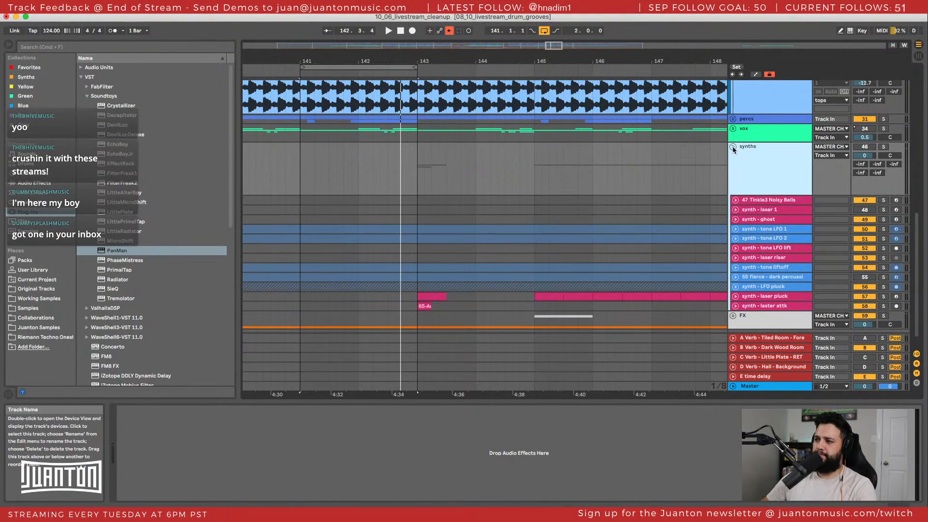
{"action": "left_click", "coordinate": [733, 147]}
{"action": "scroll", "coordinate": [756, 181], "scroll_direction": "up", "scroll_amount": 3}
Activate the vox and synths groups so they play with the drums.
{"action": "left_click", "coordinate": [751, 197]}
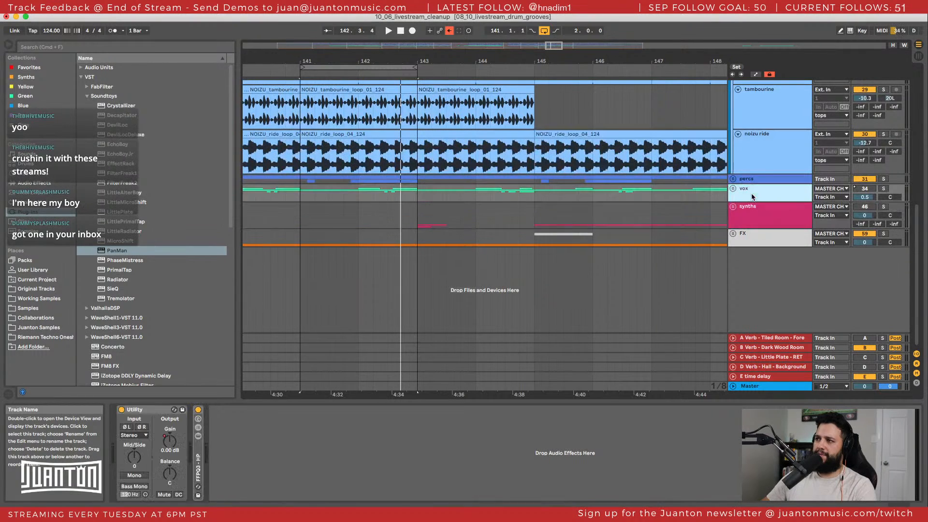
{"action": "left_click", "coordinate": [863, 189]}
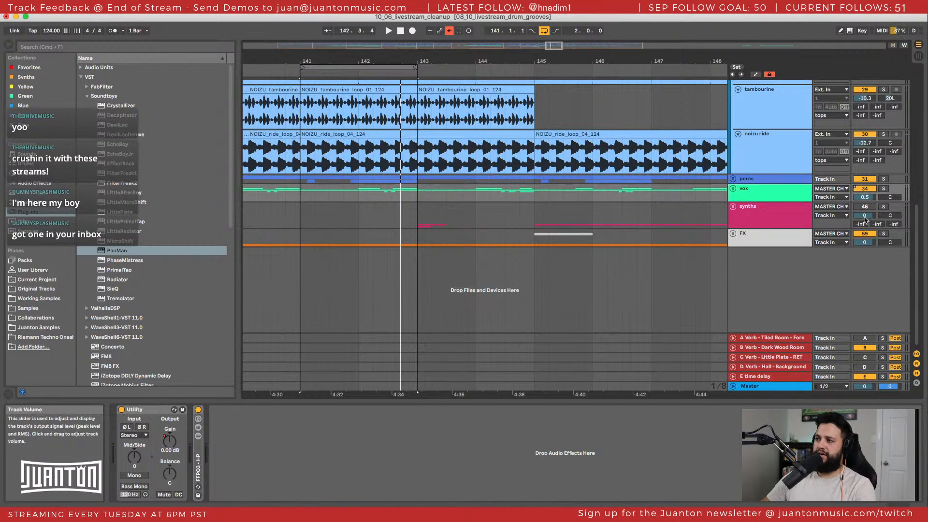
{"action": "left_click", "coordinate": [862, 208]}
Audition the arrangement with vocals and synths from bars 135, 125 and 112, ahead of Drop 2.
{"action": "left_click_drag", "start_coordinate": [709, 55], "coordinate": [706, 32]}
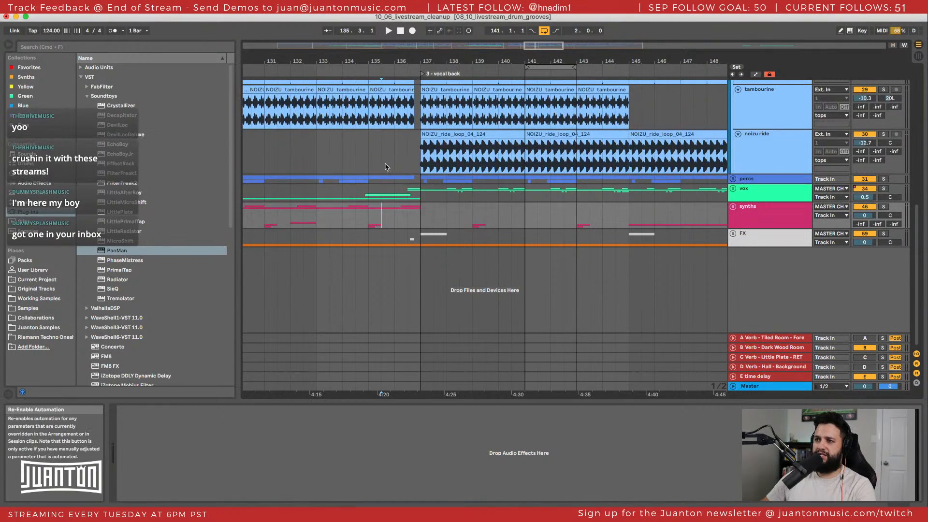
{"action": "left_click", "coordinate": [368, 164]}
{"action": "key", "text": "space"}
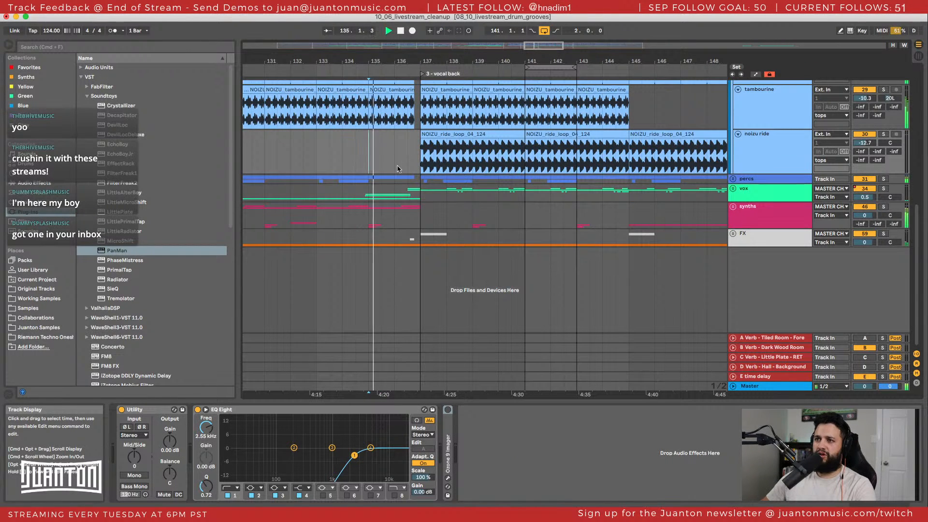
{"action": "scroll", "coordinate": [340, 144], "scroll_direction": "left", "scroll_amount": 5}
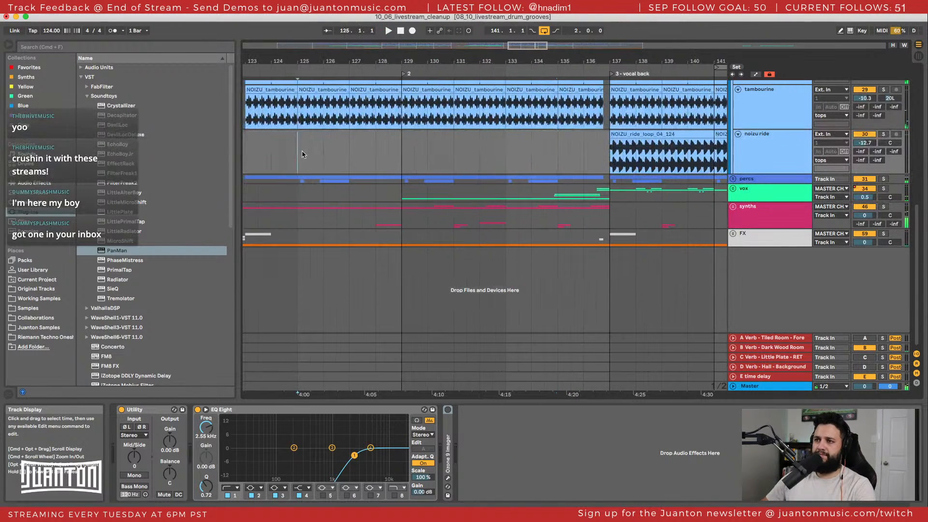
{"action": "left_click", "coordinate": [299, 63]}
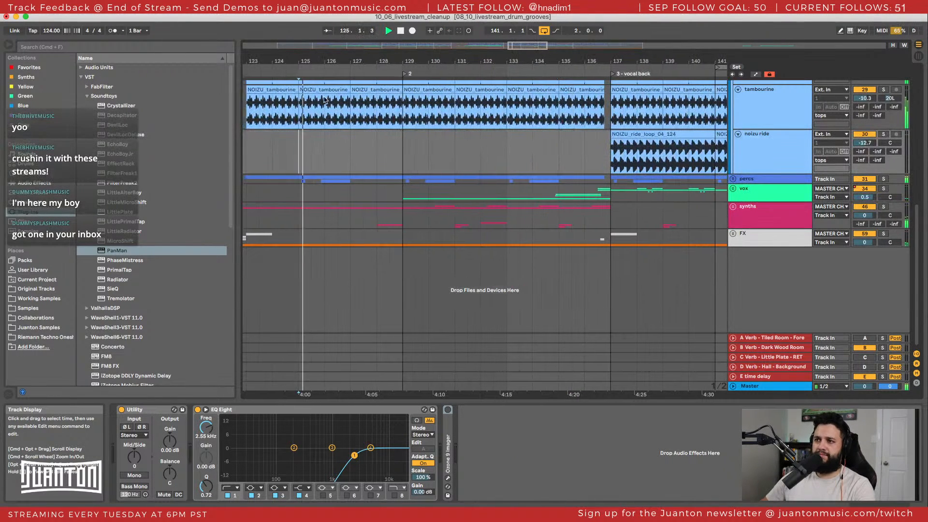
{"action": "left_click", "coordinate": [262, 160]}
{"action": "scroll", "coordinate": [263, 161], "scroll_direction": "left", "scroll_amount": 5}
{"action": "left_click", "coordinate": [270, 161]}
{"action": "key", "text": "space"}
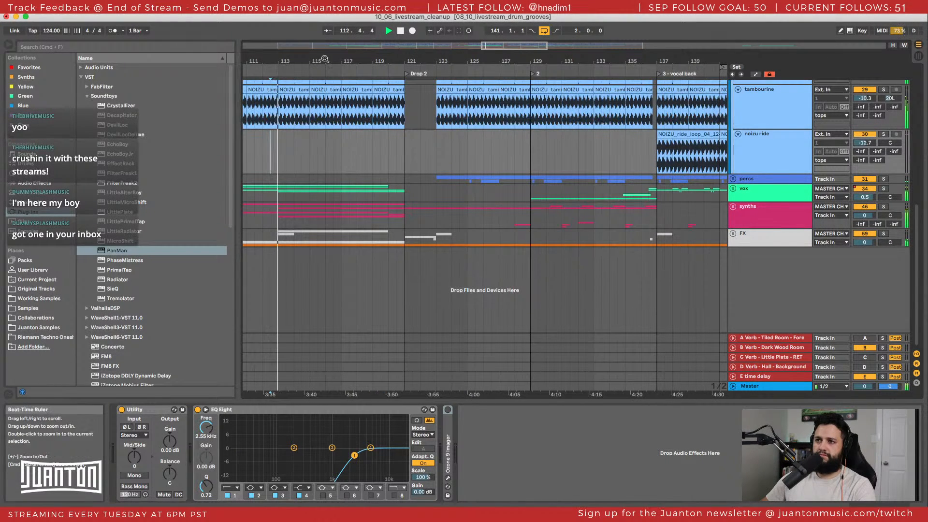
Hide the browser to widen the arrangement and bring the Drop 2 to vocal back sections into view.
{"action": "scroll", "coordinate": [382, 147], "scroll_direction": "up", "scroll_amount": 2}
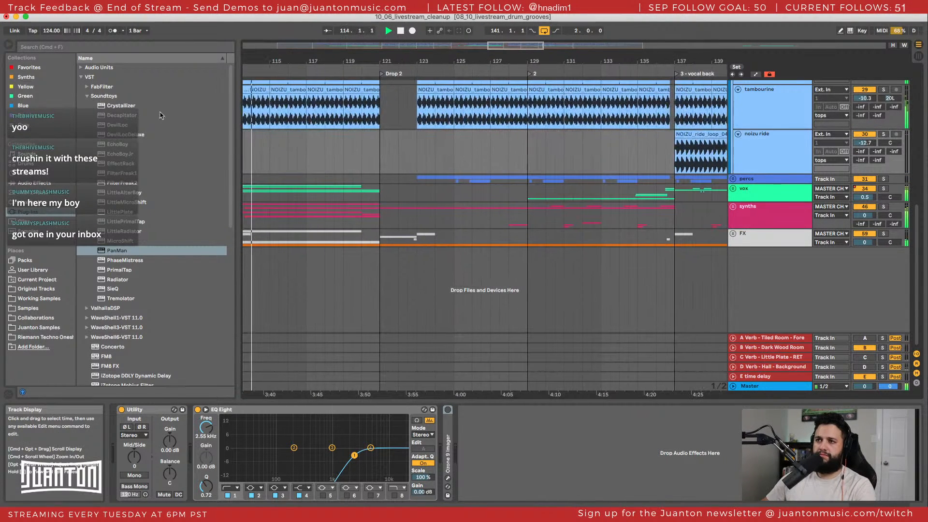
{"action": "key", "text": "super+alt+b"}
{"action": "left_click_drag", "start_coordinate": [234, 58], "coordinate": [295, 57]}
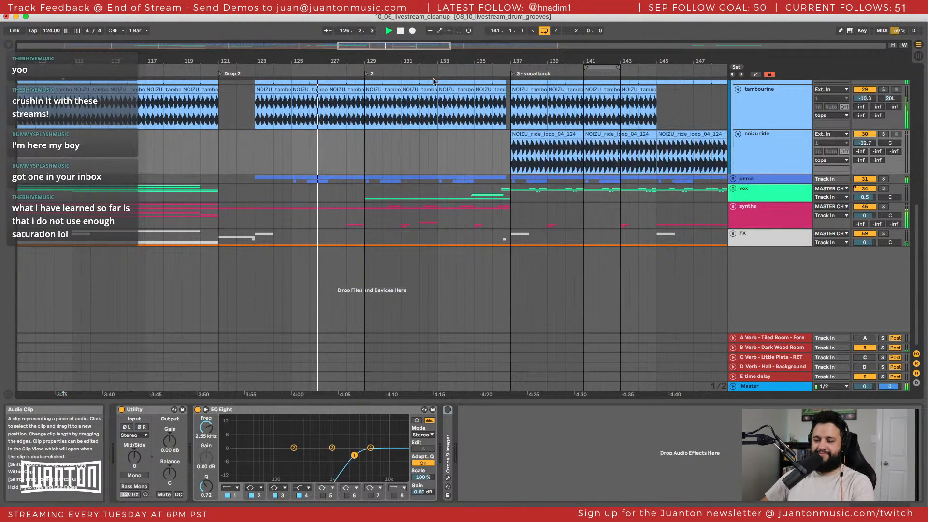
Raise the synths group's volume to 1.0 dB and the vox group's volume to 1.2 dB, leaving the vox group folded.
{"action": "left_click", "coordinate": [775, 213]}
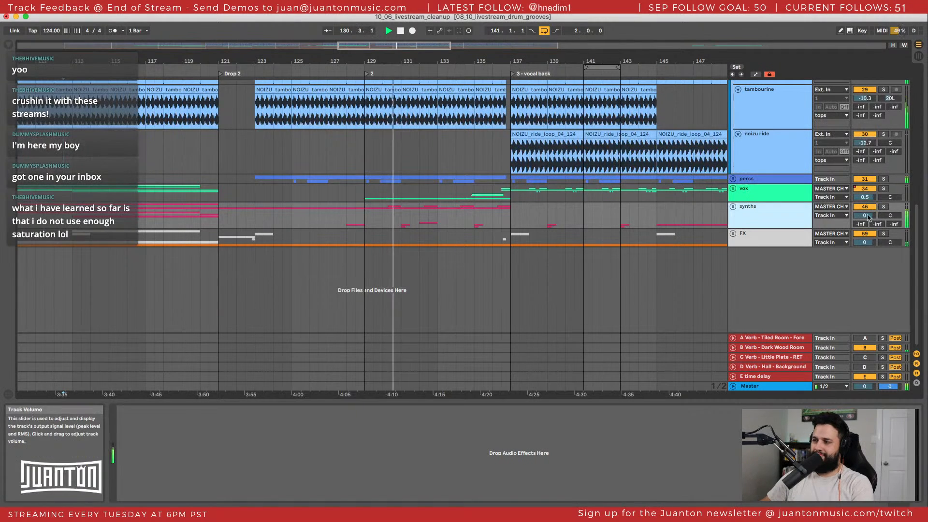
{"action": "left_click", "coordinate": [768, 215]}
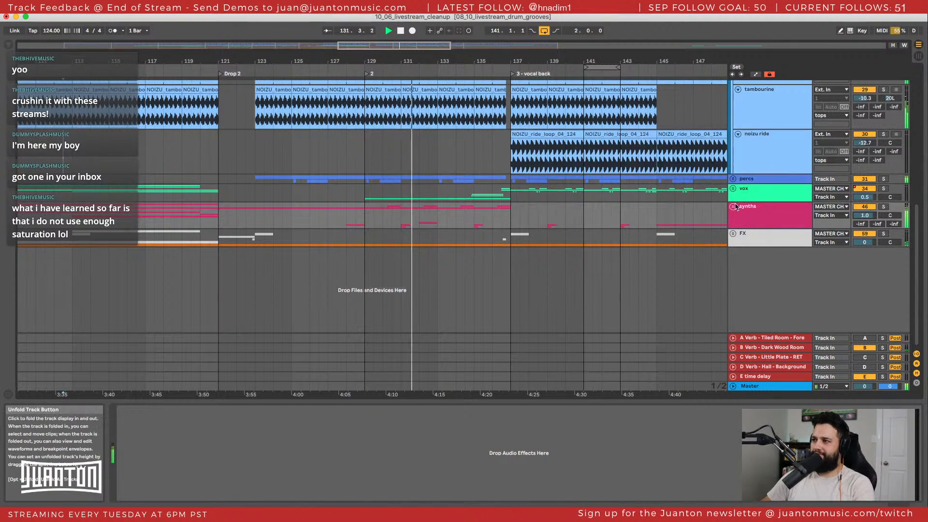
{"action": "left_click", "coordinate": [733, 189]}
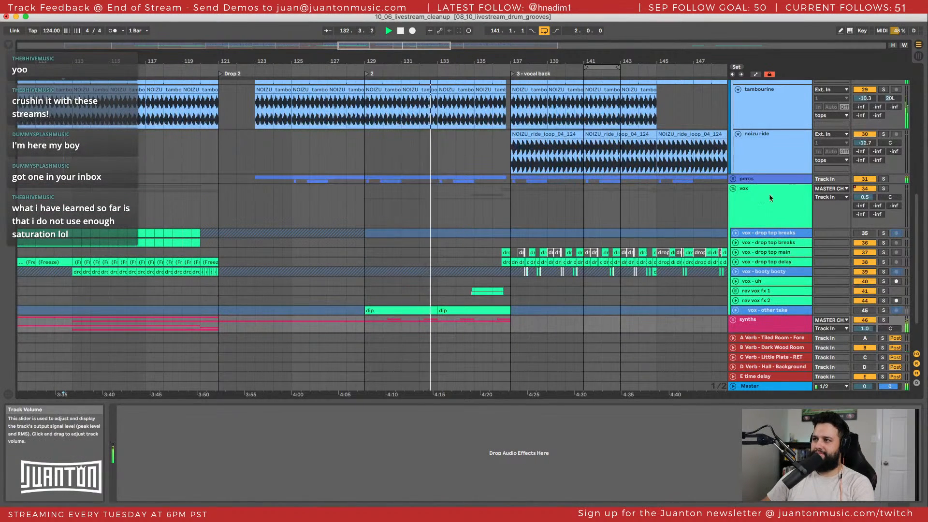
{"action": "left_click", "coordinate": [733, 188]}
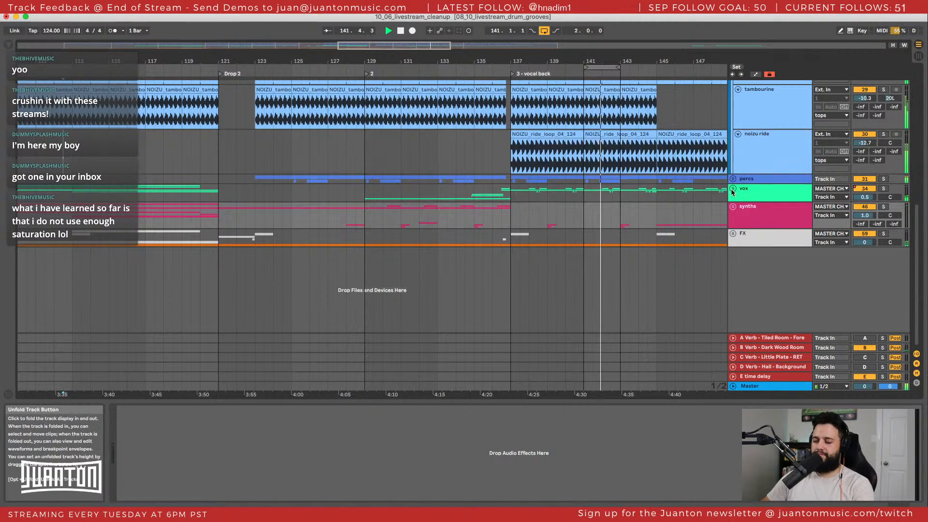
{"action": "left_click", "coordinate": [733, 188]}
{"action": "left_click_drag", "start_coordinate": [865, 197], "coordinate": [865, 193]}
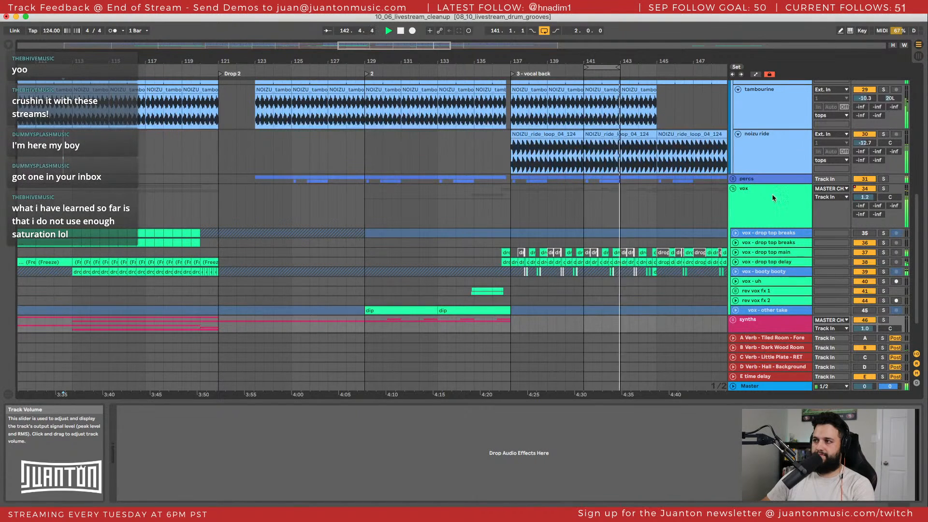
{"action": "left_click", "coordinate": [734, 190]}
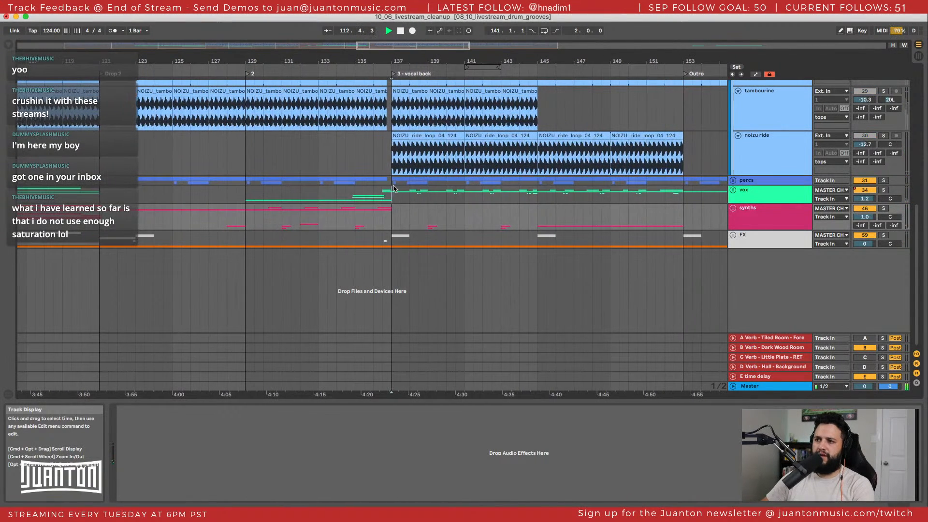
Play the arrangement from the start of the "3 - vocal back" section at bar 137.
{"action": "left_click", "coordinate": [405, 192]}
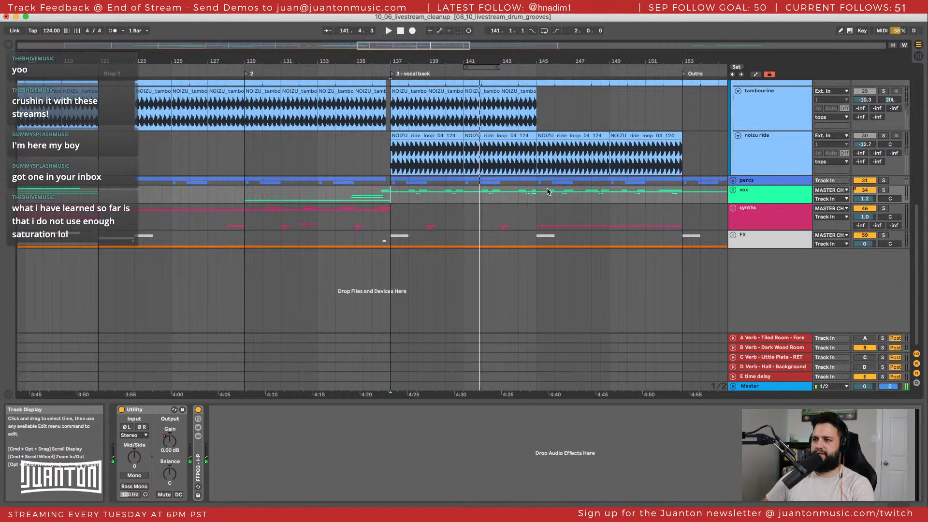
{"action": "key", "text": "space"}
{"action": "key", "text": "space"}
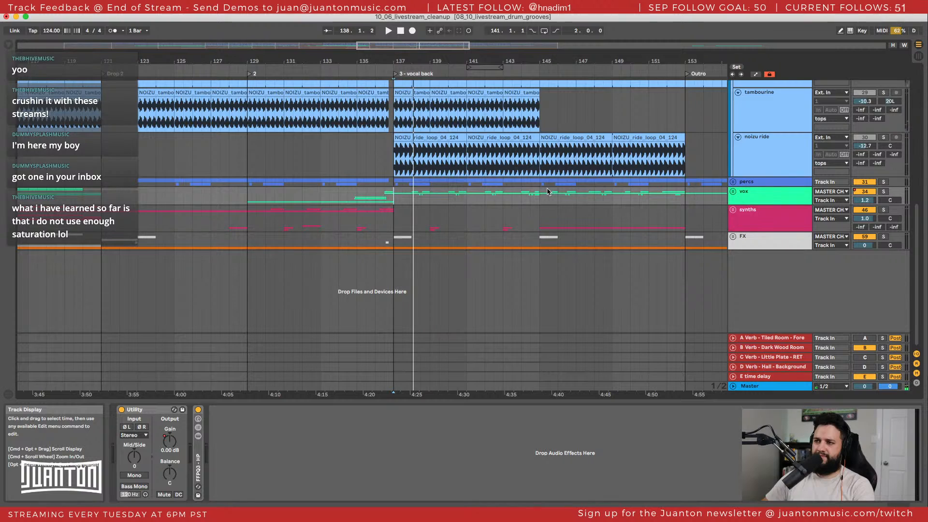
Fold the tops group inside the DRUMS group.
{"action": "scroll", "coordinate": [766, 175], "scroll_direction": "up", "scroll_amount": 10}
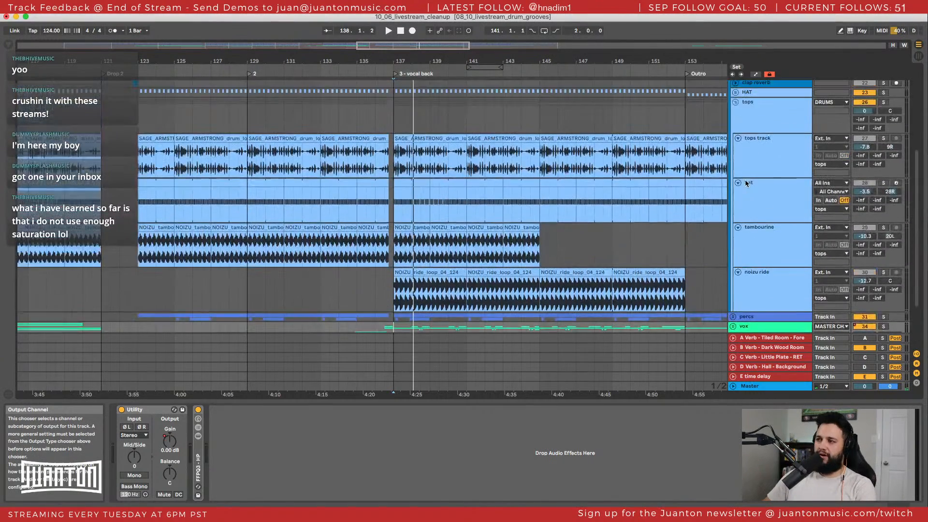
{"action": "left_click", "coordinate": [735, 157]}
{"action": "scroll", "coordinate": [734, 140], "scroll_direction": "up", "scroll_amount": 3}
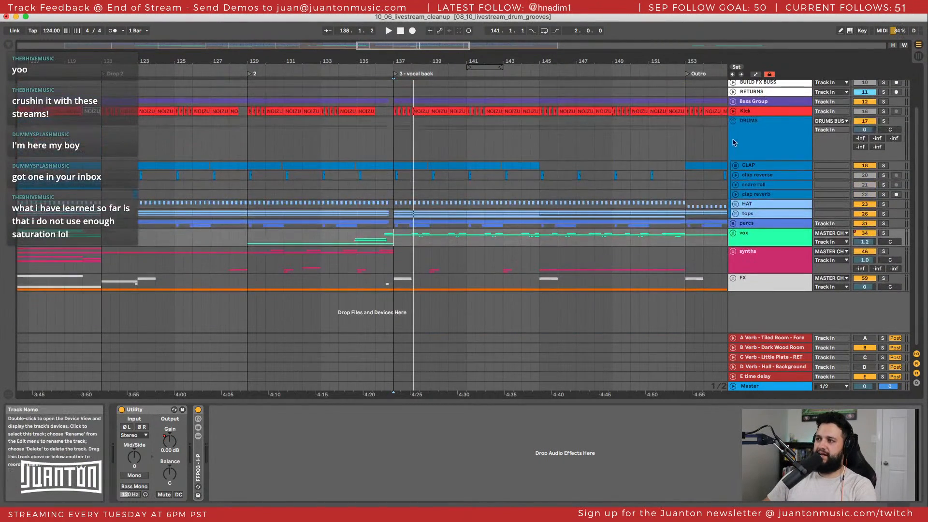
Fold the DRUMS group and inspect the vox group's tracks, leaving both groups folded.
{"action": "left_click", "coordinate": [734, 122]}
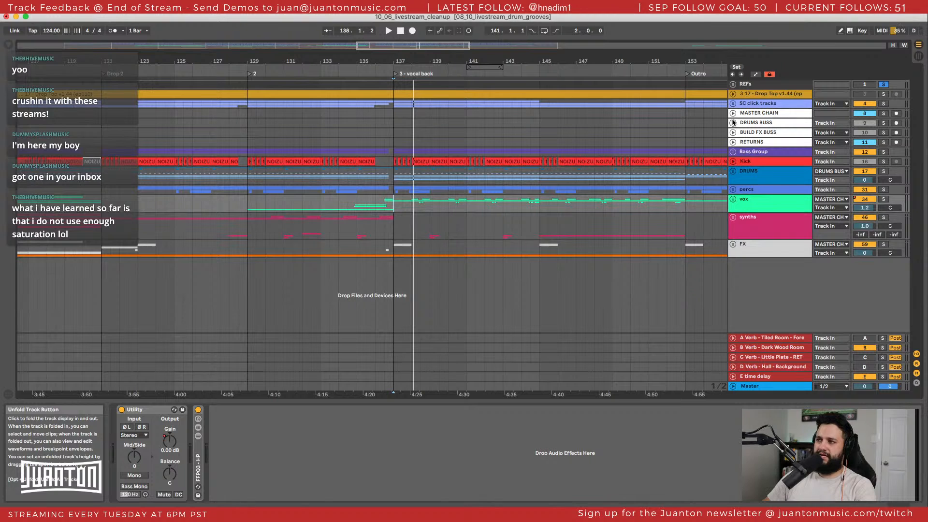
{"action": "left_click", "coordinate": [750, 208]}
{"action": "left_click", "coordinate": [733, 200]}
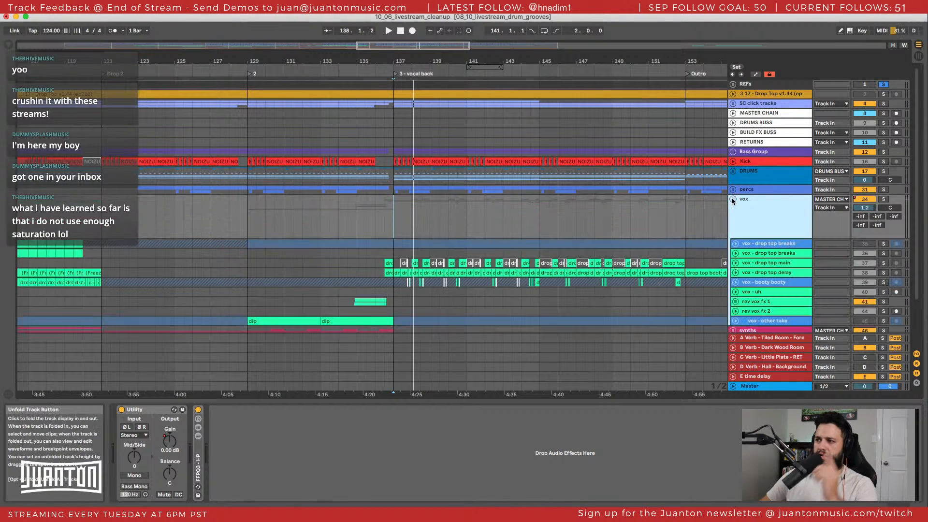
{"action": "scroll", "coordinate": [737, 203], "scroll_direction": "down", "scroll_amount": 4}
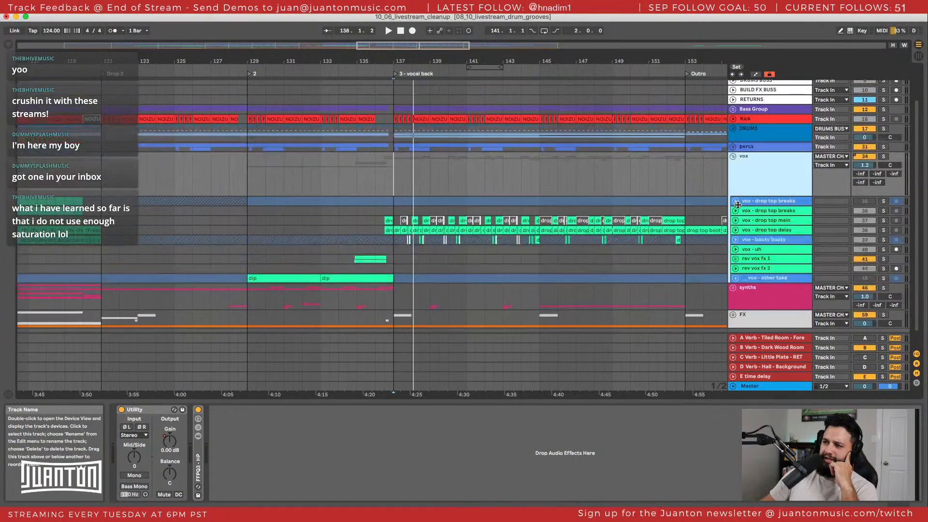
{"action": "left_click", "coordinate": [737, 158]}
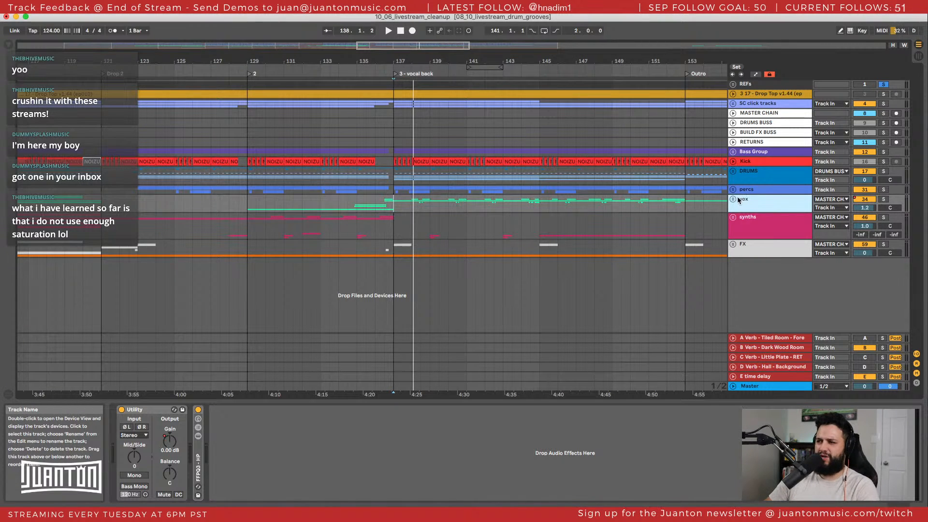
{"action": "left_click", "coordinate": [733, 198]}
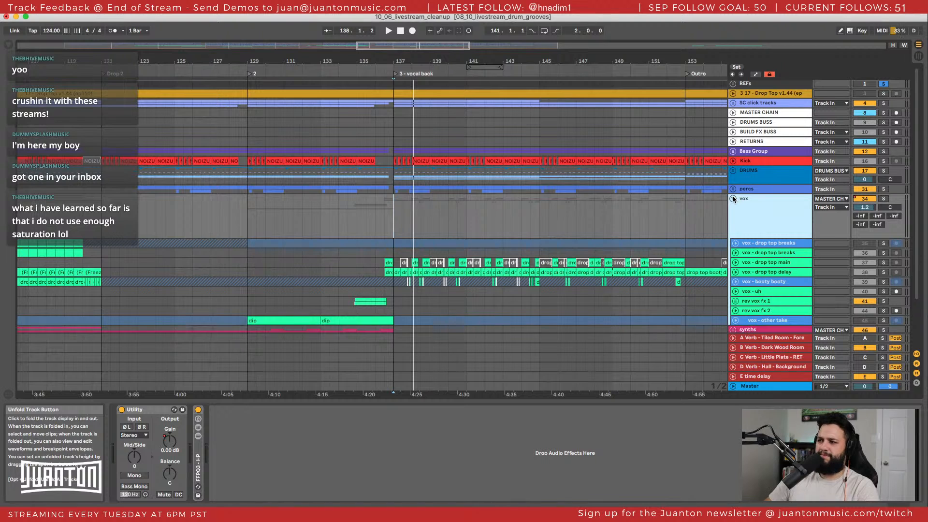
{"action": "left_click", "coordinate": [733, 198]}
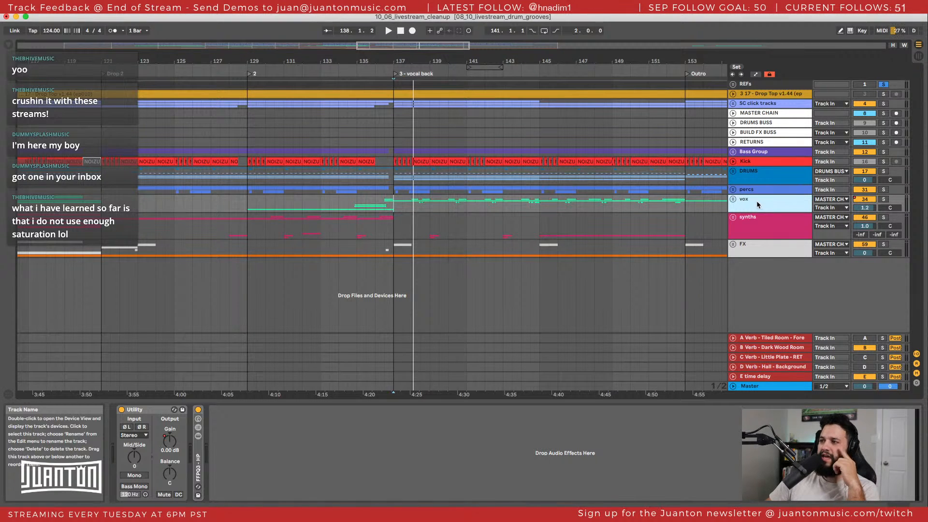
Unfold the vox and synths groups together and examine the individual tracks inside each.
{"action": "left_click", "coordinate": [760, 230]}
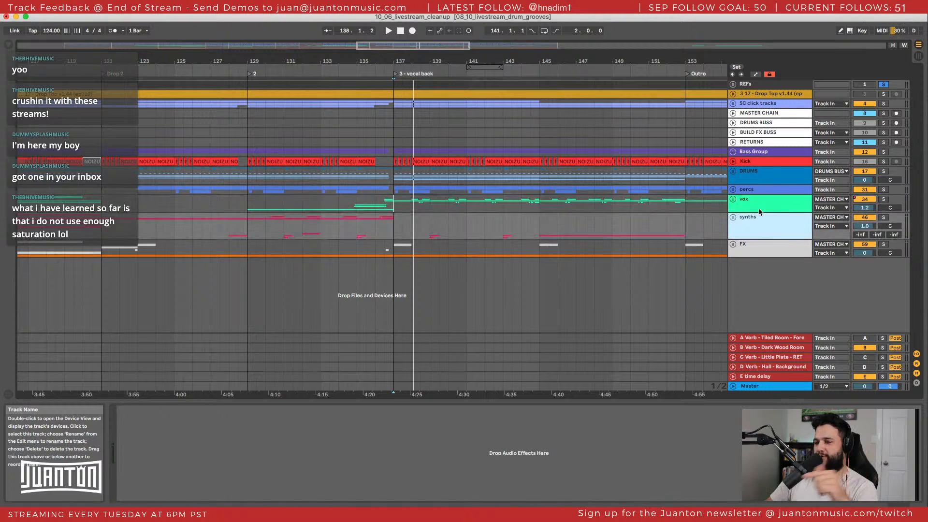
{"action": "left_click", "coordinate": [758, 209]}
{"action": "left_click", "coordinate": [759, 221]}
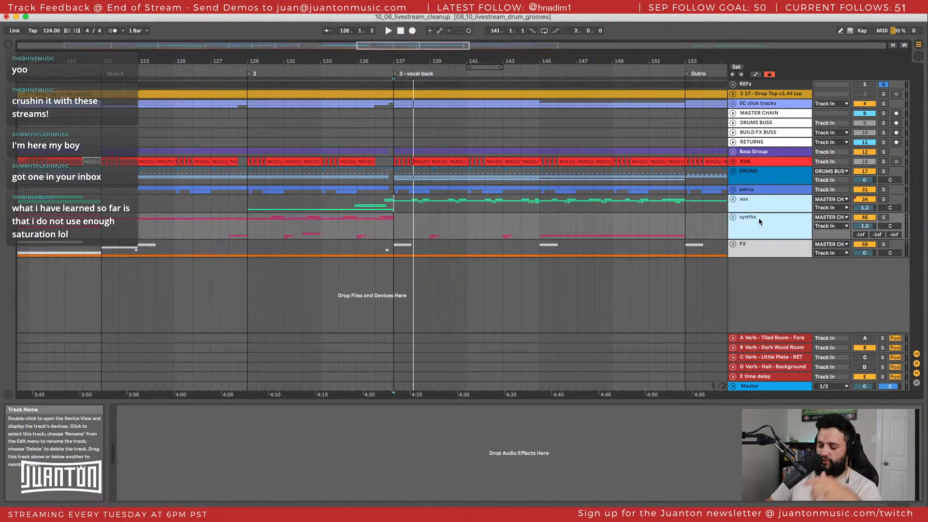
{"action": "left_click", "coordinate": [733, 216]}
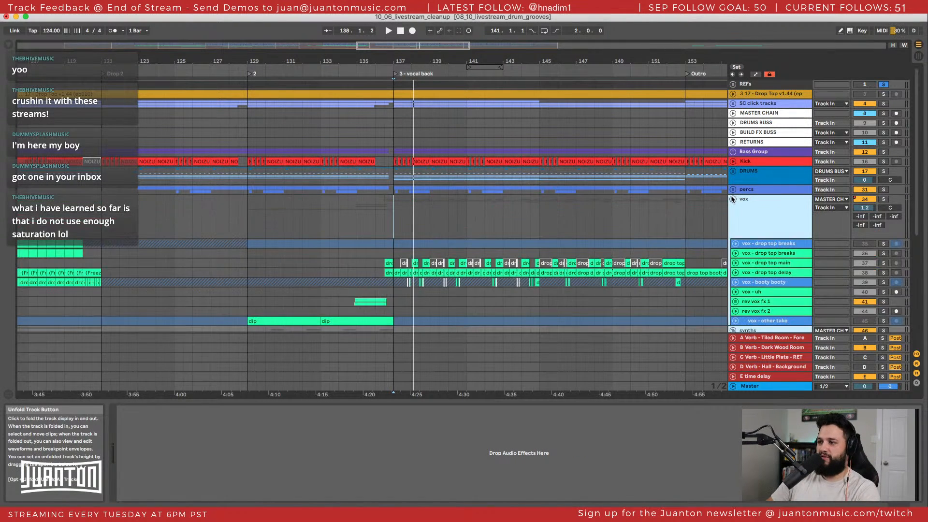
{"action": "left_click", "coordinate": [732, 216]}
{"action": "left_click", "coordinate": [732, 217]}
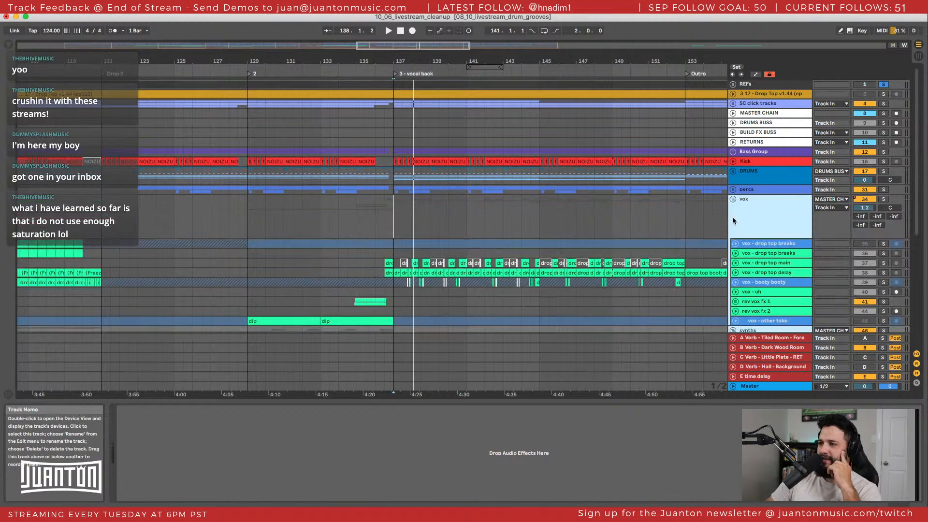
{"action": "scroll", "coordinate": [737, 237], "scroll_direction": "down", "scroll_amount": 5}
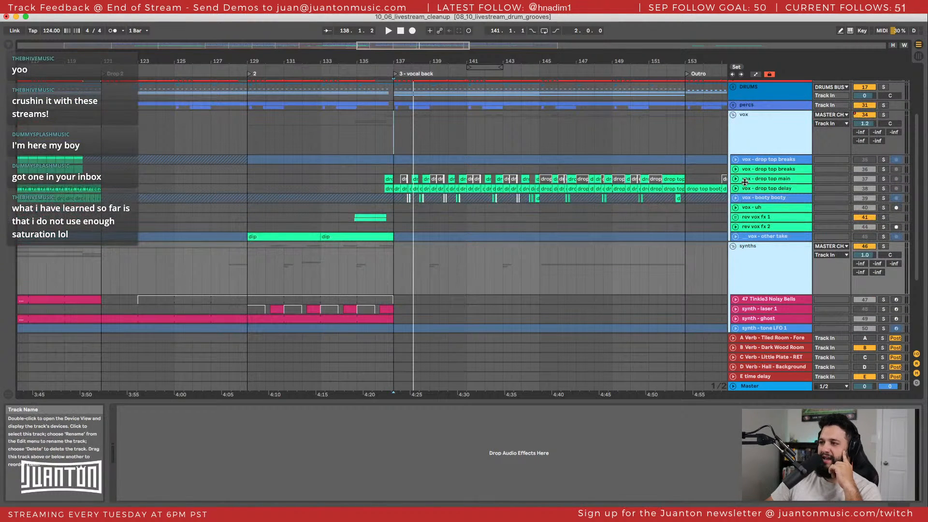
{"action": "scroll", "coordinate": [748, 181], "scroll_direction": "up", "scroll_amount": 1}
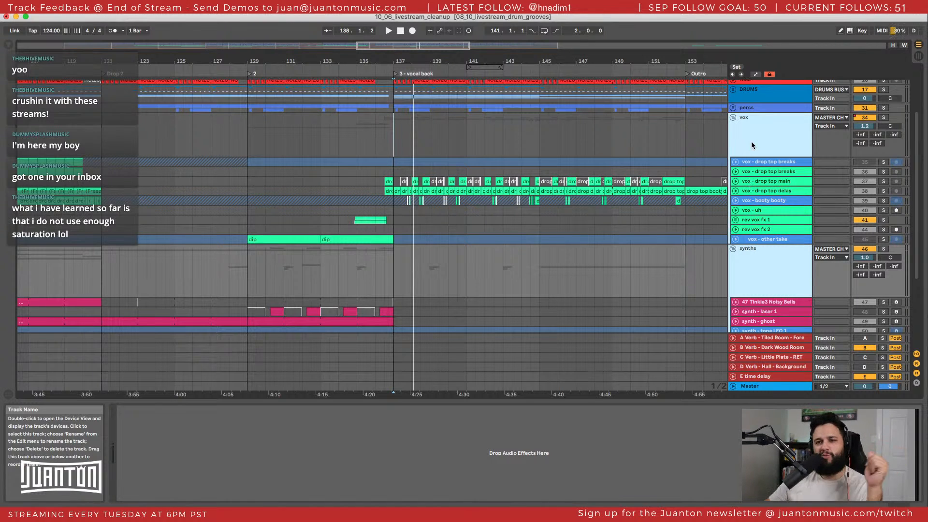
{"action": "left_click", "coordinate": [764, 135]}
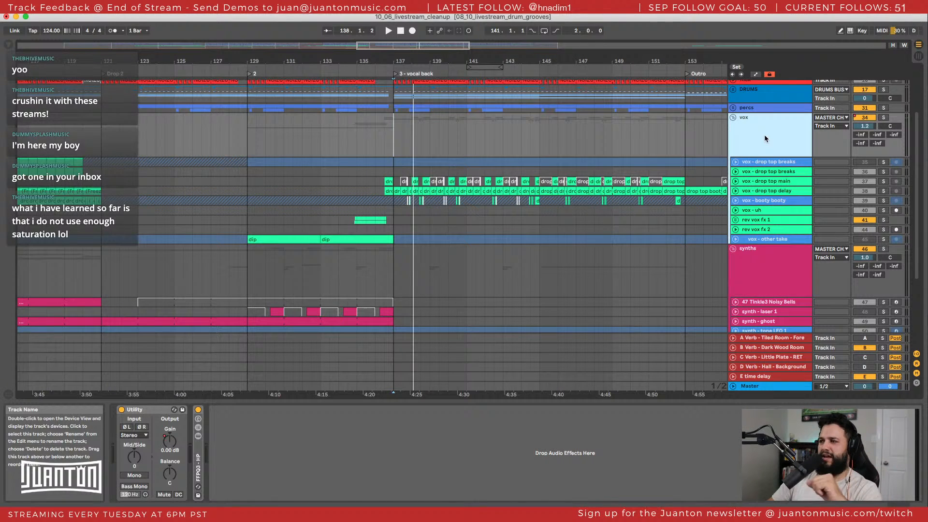
{"action": "left_click", "coordinate": [750, 265]}
{"action": "scroll", "coordinate": [750, 268], "scroll_direction": "down", "scroll_amount": 3}
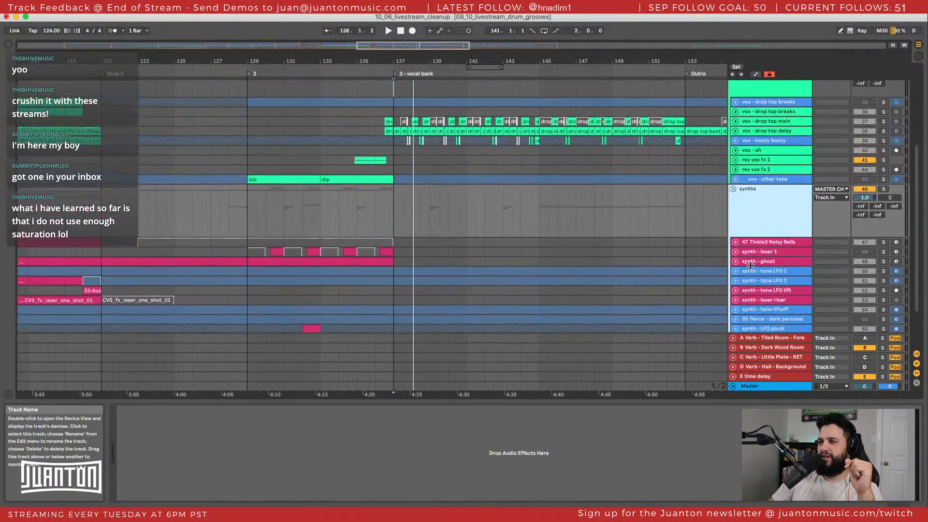
{"action": "scroll", "coordinate": [747, 249], "scroll_direction": "up", "scroll_amount": 4}
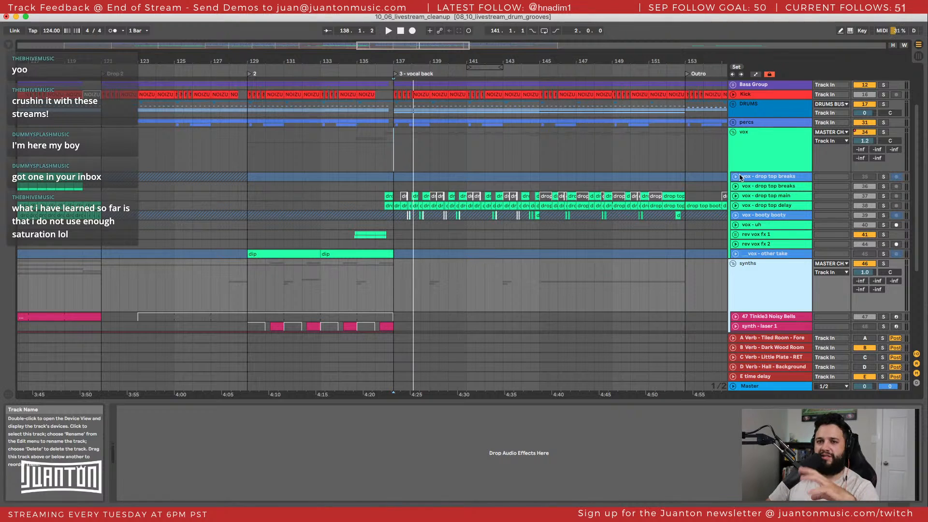
Fold the vox and synths groups, leaving the synths group selected.
{"action": "left_click", "coordinate": [732, 132]}
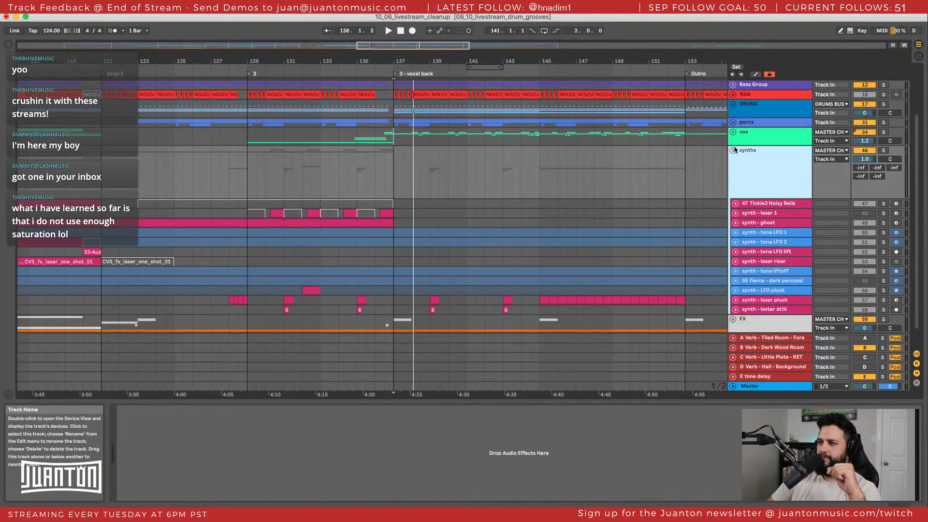
{"action": "left_click", "coordinate": [734, 150]}
{"action": "left_click", "coordinate": [745, 203]}
{"action": "left_click", "coordinate": [747, 226]}
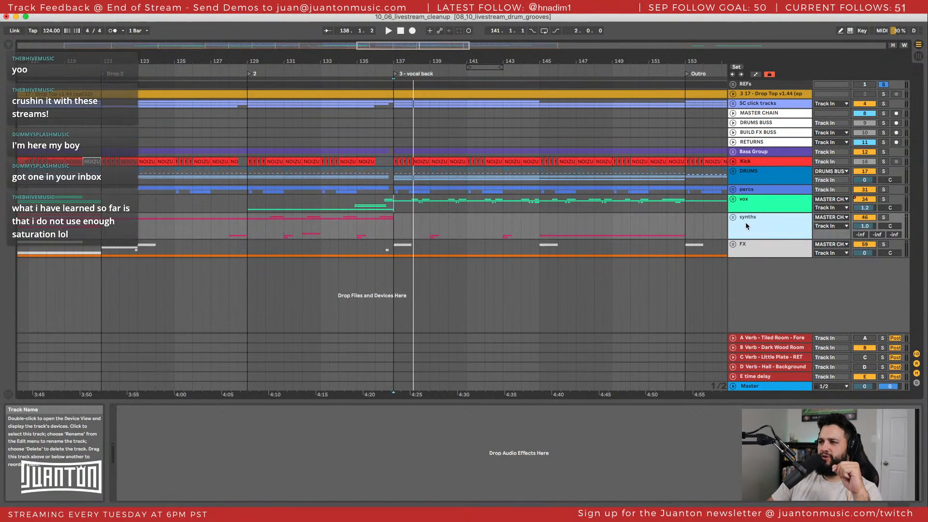
Unfold only the vox group and examine its vocal tracks, including the reverse vox fx, along with the FX group below.
{"action": "left_click", "coordinate": [754, 202]}
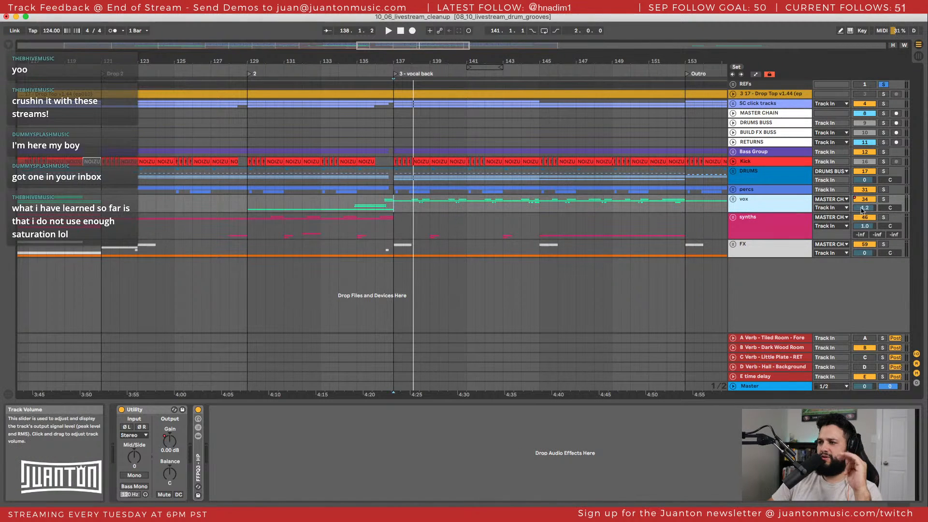
{"action": "left_click", "coordinate": [733, 199]}
{"action": "scroll", "coordinate": [753, 145], "scroll_direction": "down", "scroll_amount": 2}
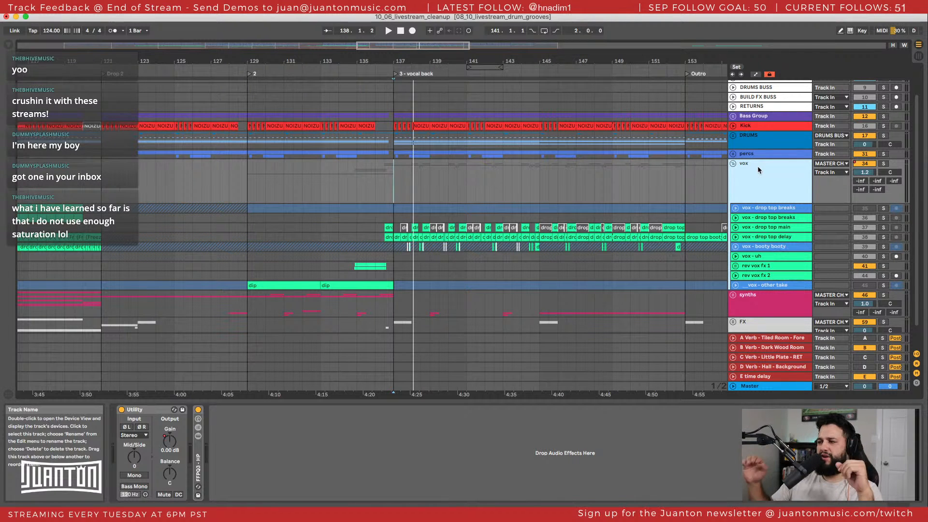
{"action": "scroll", "coordinate": [755, 183], "scroll_direction": "up", "scroll_amount": 2}
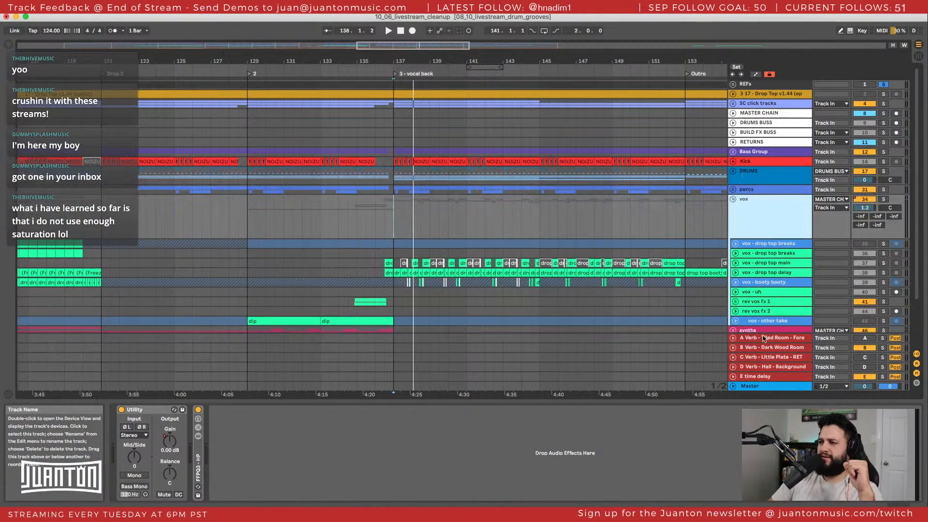
{"action": "scroll", "coordinate": [760, 264], "scroll_direction": "down", "scroll_amount": 3}
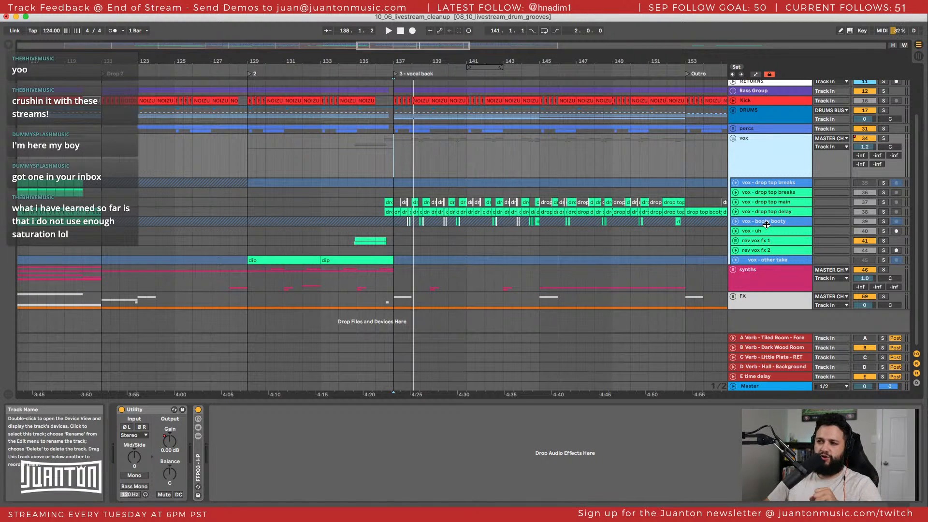
{"action": "scroll", "coordinate": [746, 141], "scroll_direction": "up", "scroll_amount": 1}
{"action": "scroll", "coordinate": [758, 162], "scroll_direction": "down", "scroll_amount": 1}
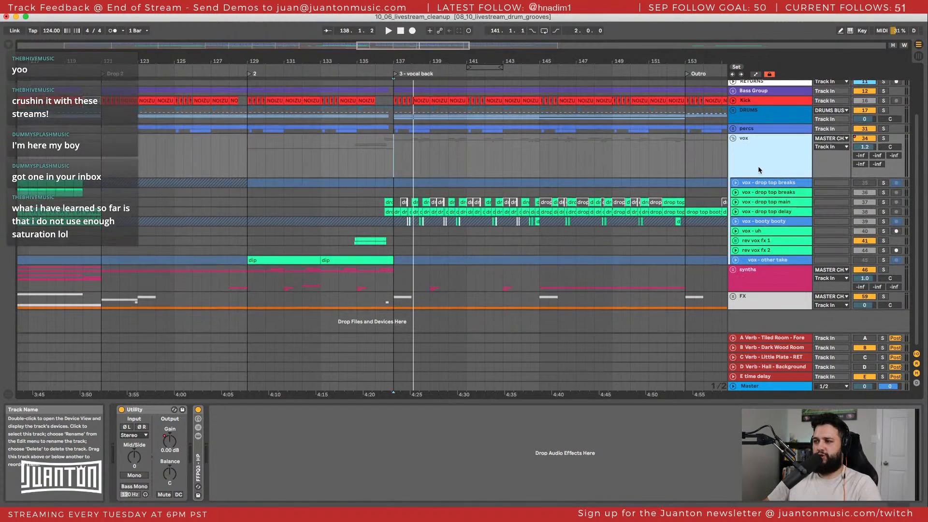
{"action": "scroll", "coordinate": [706, 129], "scroll_direction": "left", "scroll_amount": 1}
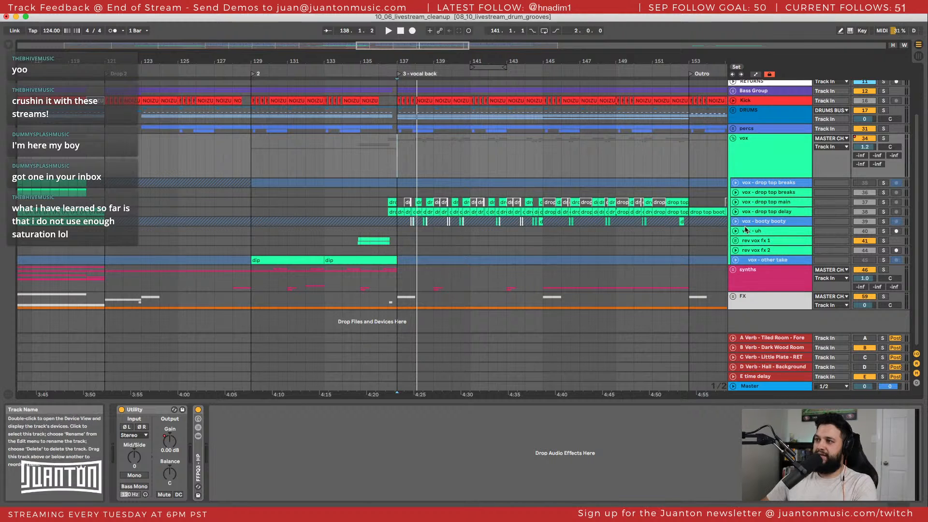
{"action": "left_click", "coordinate": [747, 280]}
{"action": "left_click", "coordinate": [746, 304]}
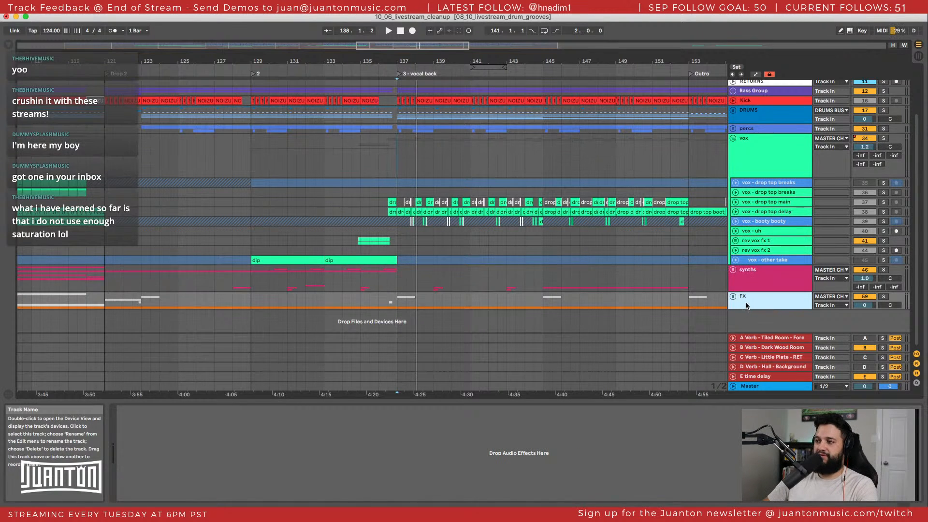
{"action": "left_click", "coordinate": [688, 276]}
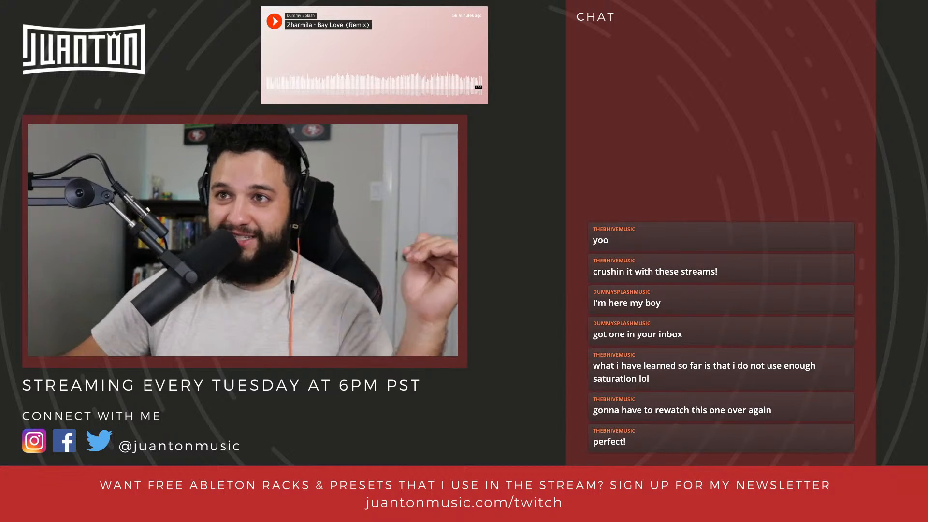
Switch to the SoundCloud player and play "Zharmila - Bay Love (Remix)" from the start, pausing about a quarter of the way through.
{"action": "left_click", "coordinate": [274, 22]}
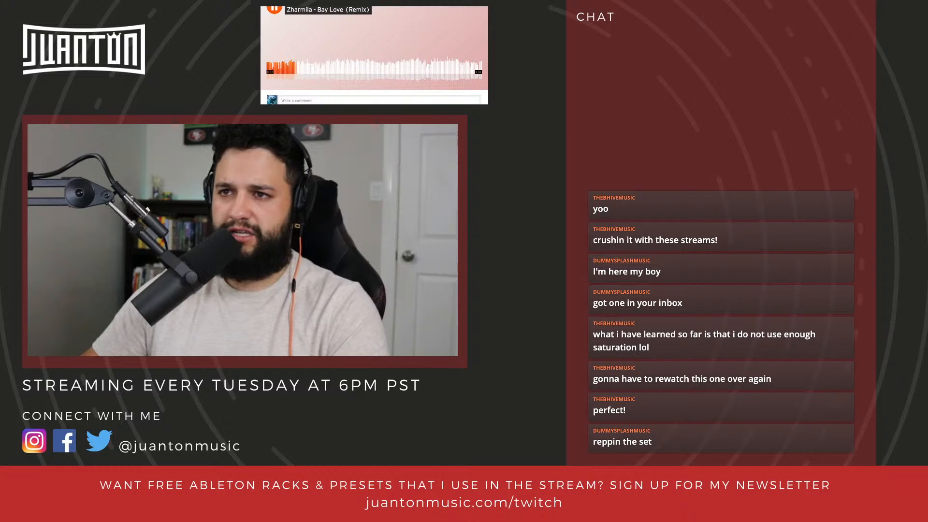
{"action": "key", "text": "space"}
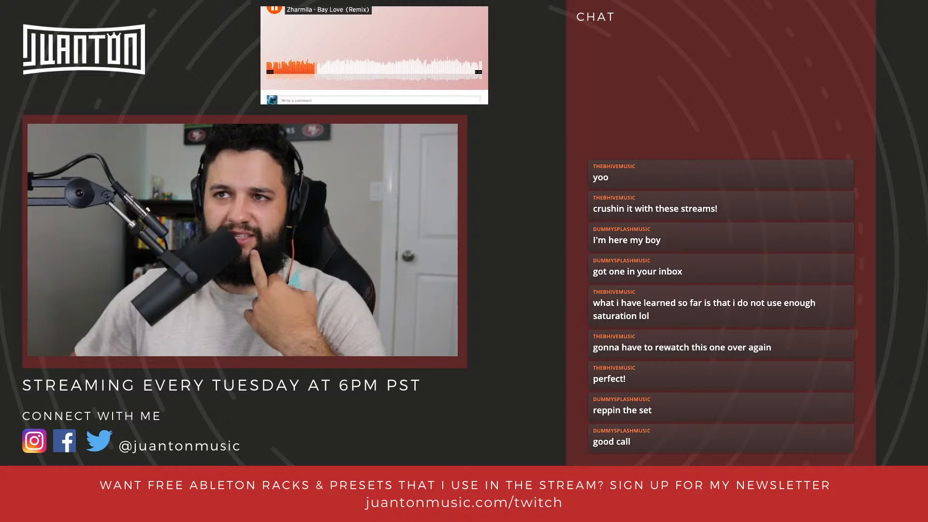
{"action": "key", "text": "space"}
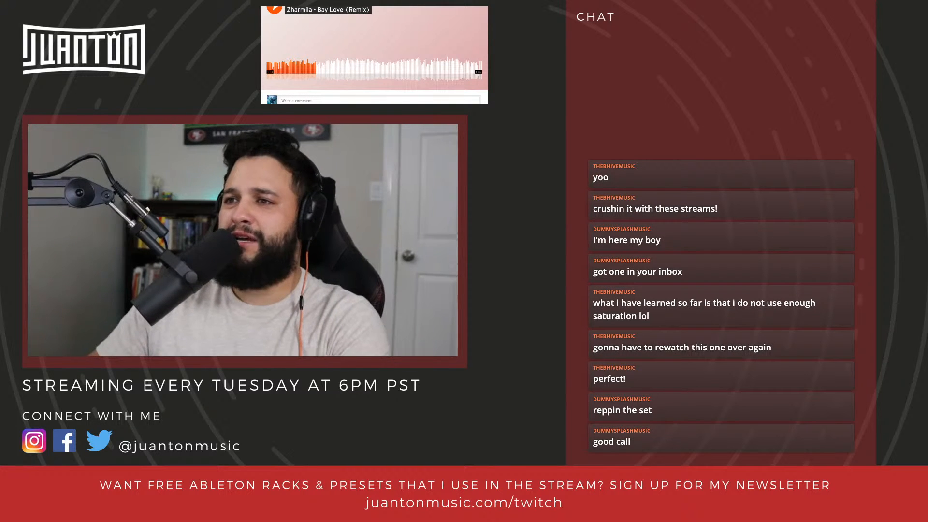
Play later parts of the remix, replaying the section about 60 percent through, and pause playback.
{"action": "left_click", "coordinate": [414, 66]}
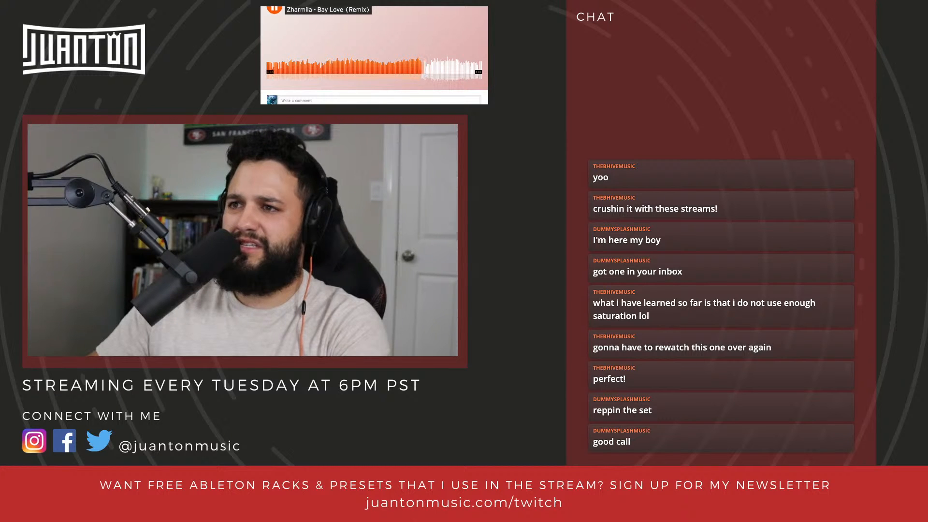
{"action": "left_click", "coordinate": [395, 67]}
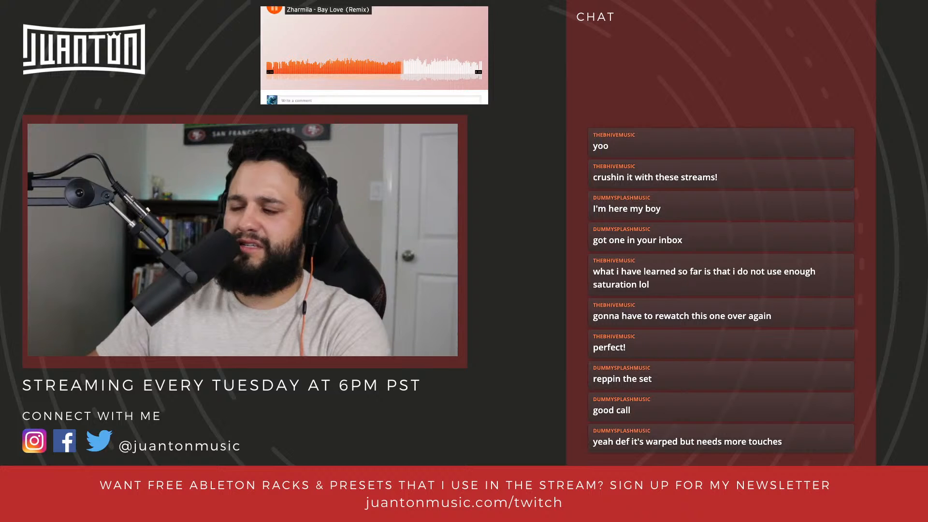
{"action": "left_click", "coordinate": [397, 66]}
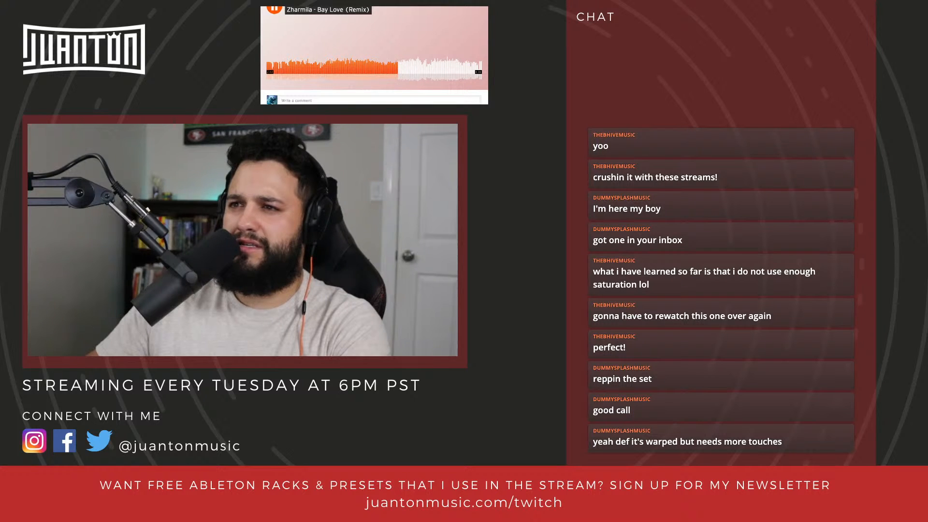
{"action": "left_click", "coordinate": [394, 66]}
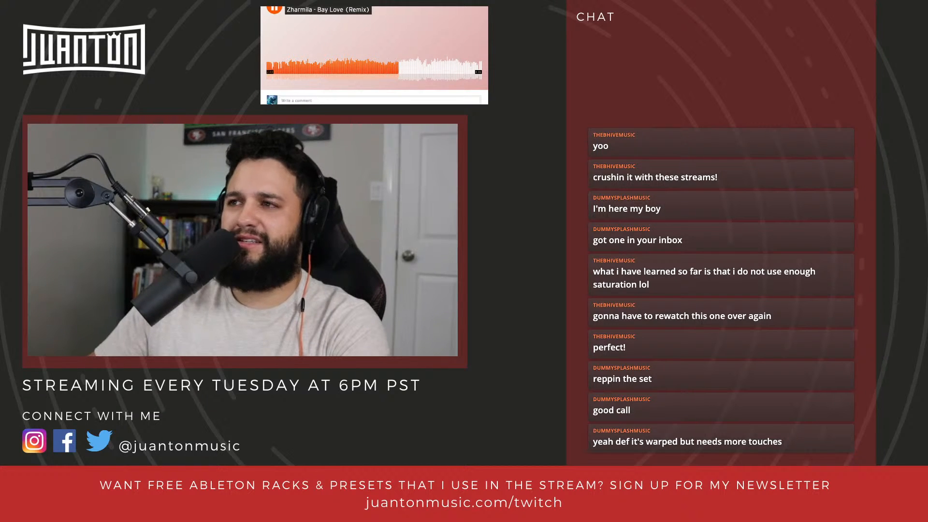
{"action": "key", "text": "space"}
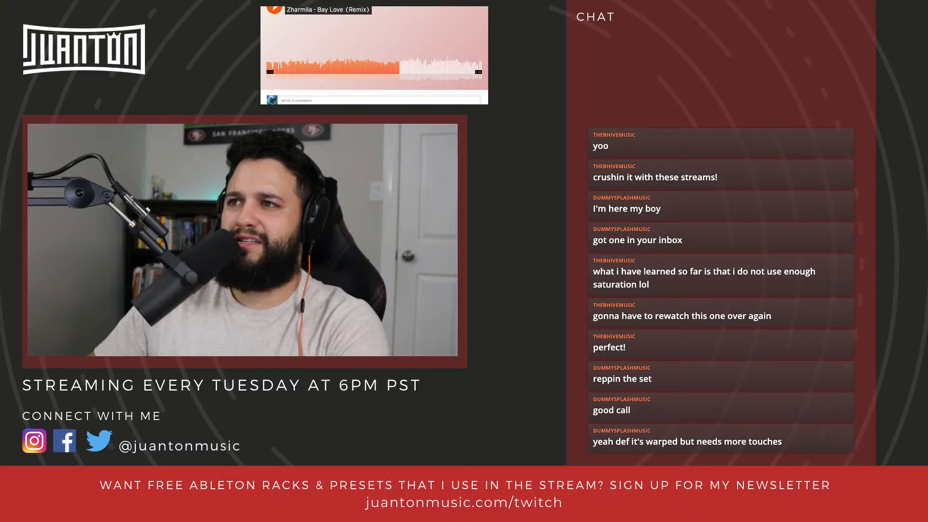